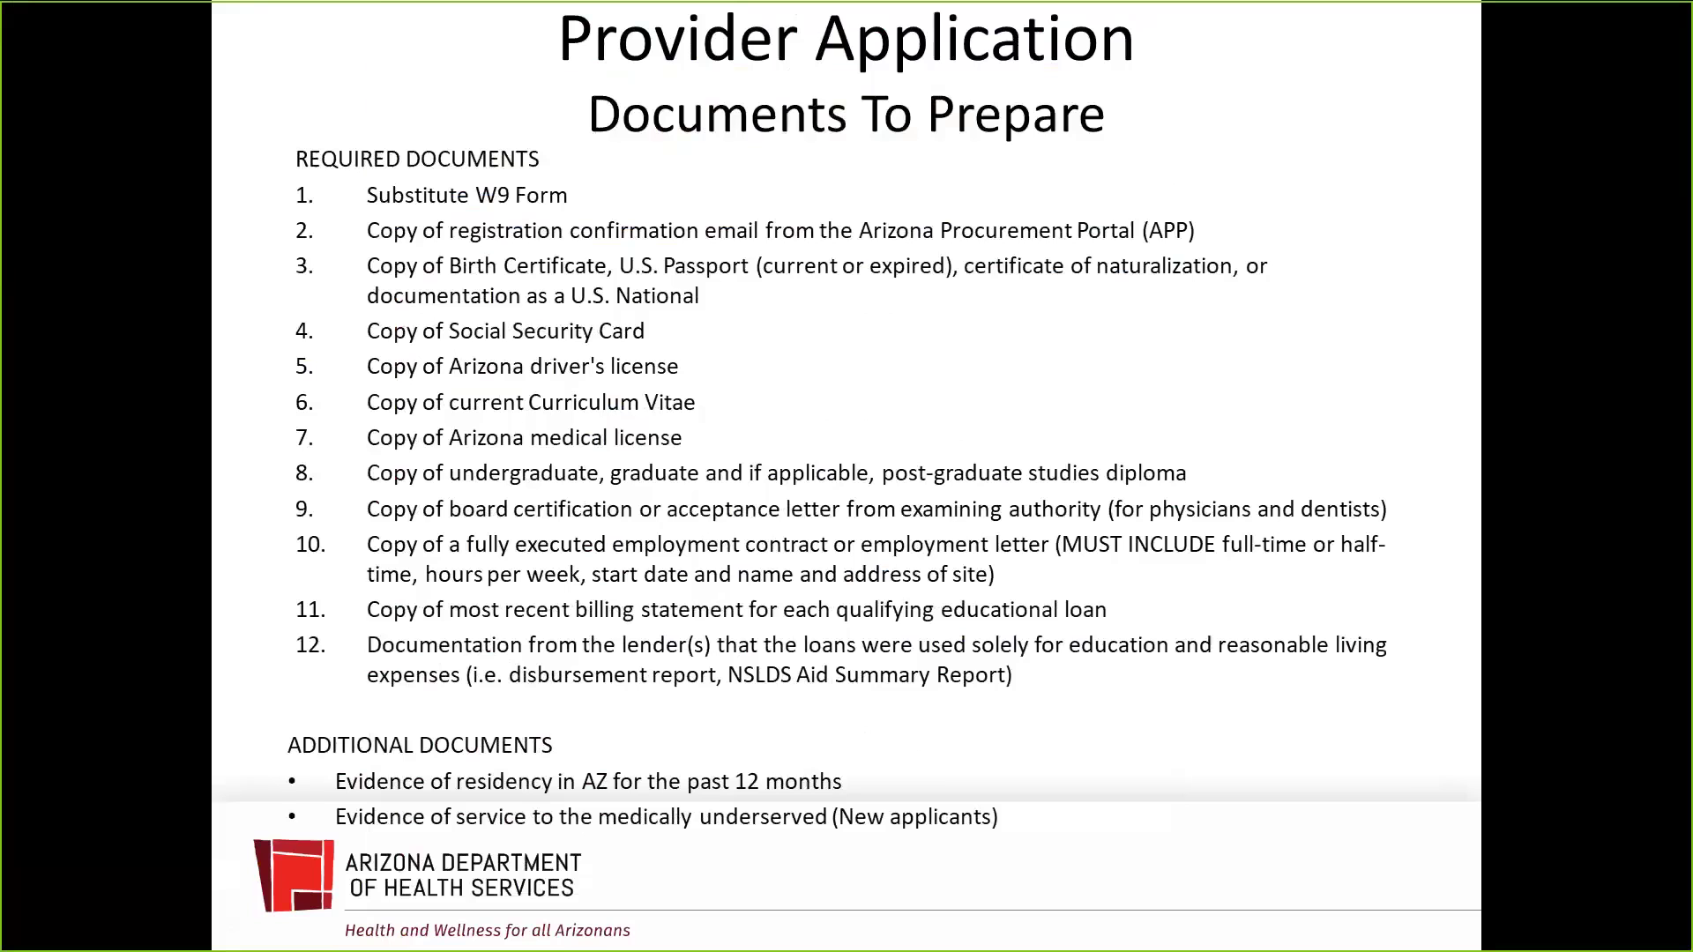
# Switch from the slide show to the Edge browser and resume the pending 2019 renewal application
pyautogui.press('Escape')
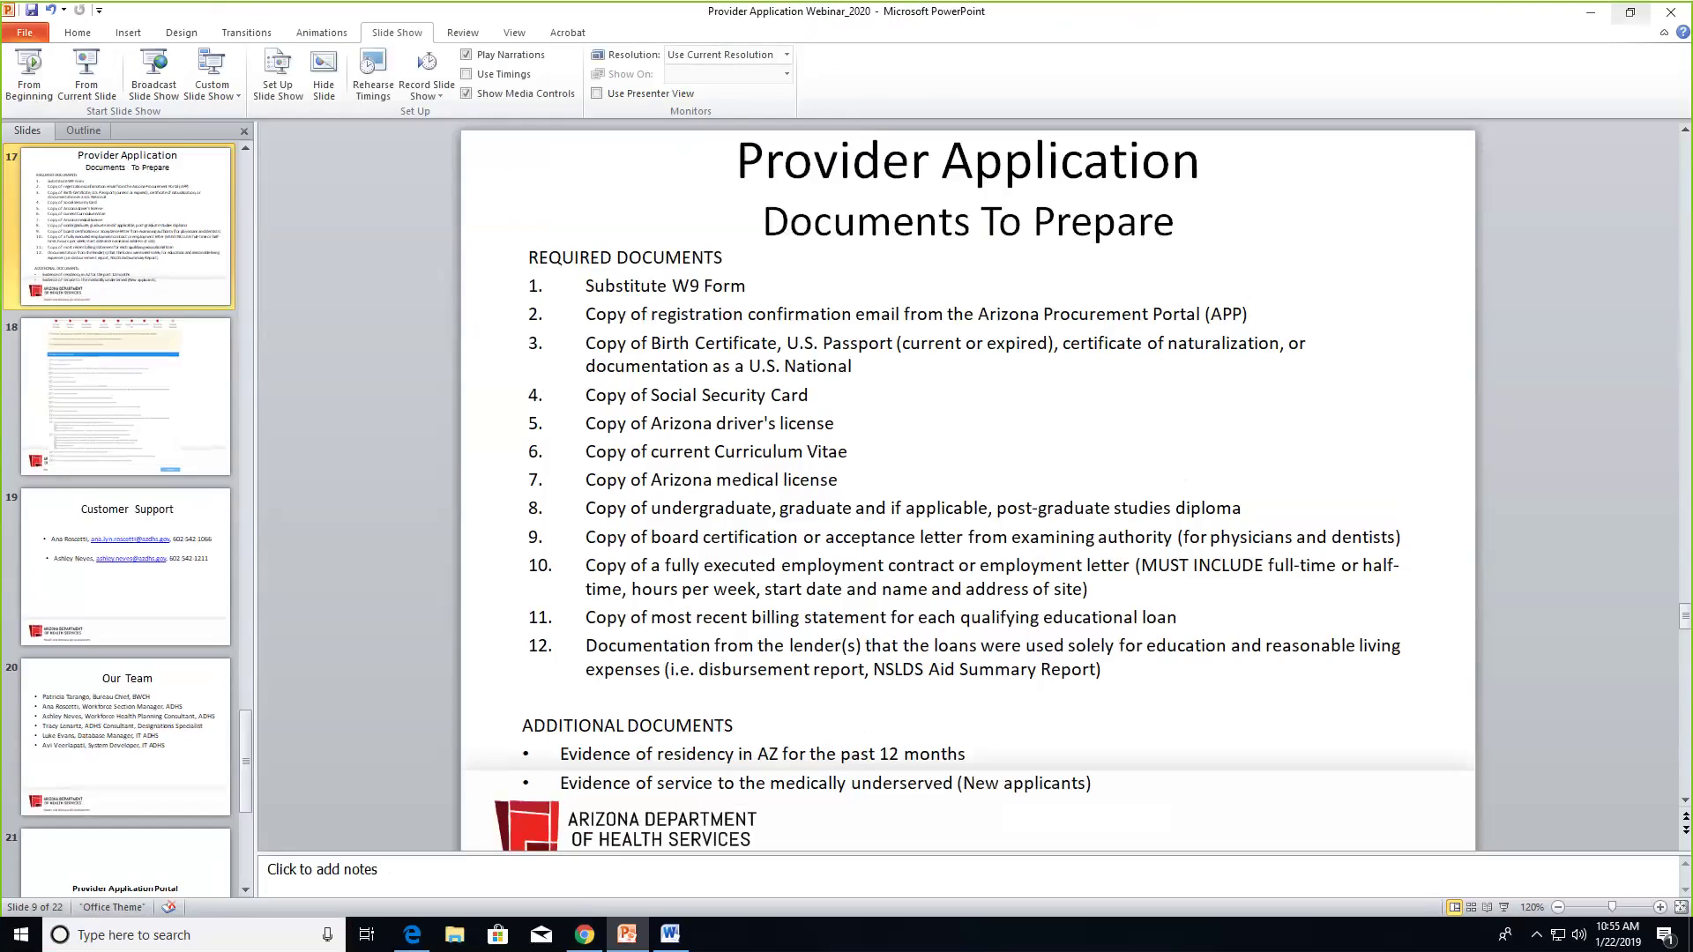
pyautogui.click(412, 939)
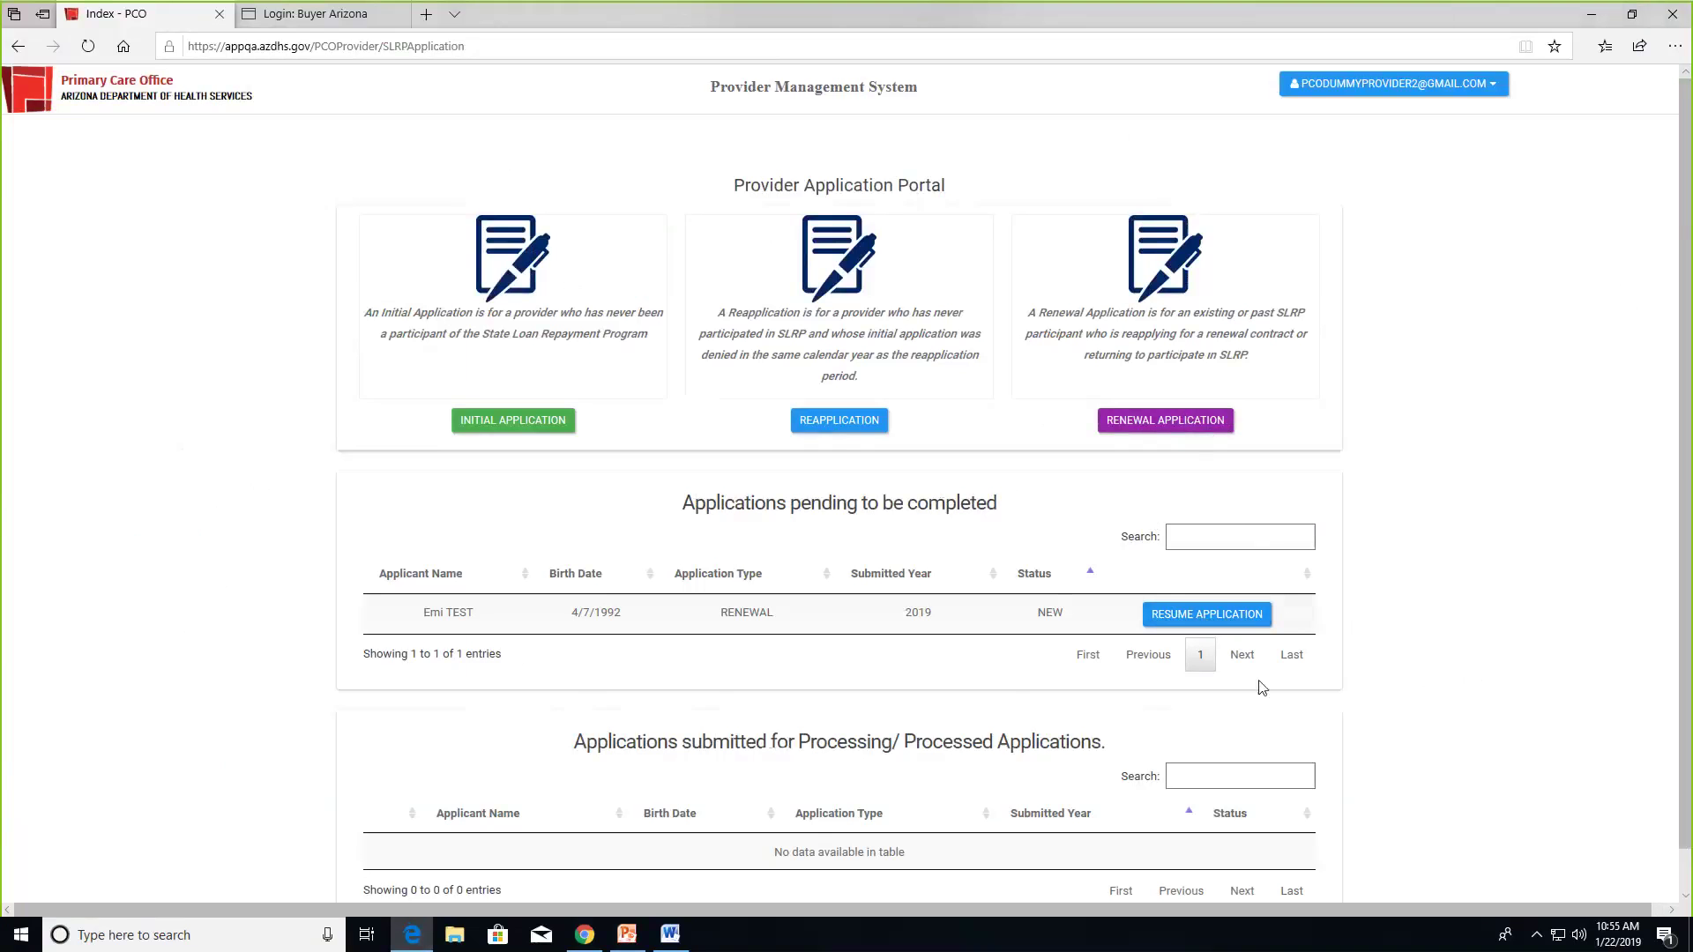
pyautogui.click(1192, 622)
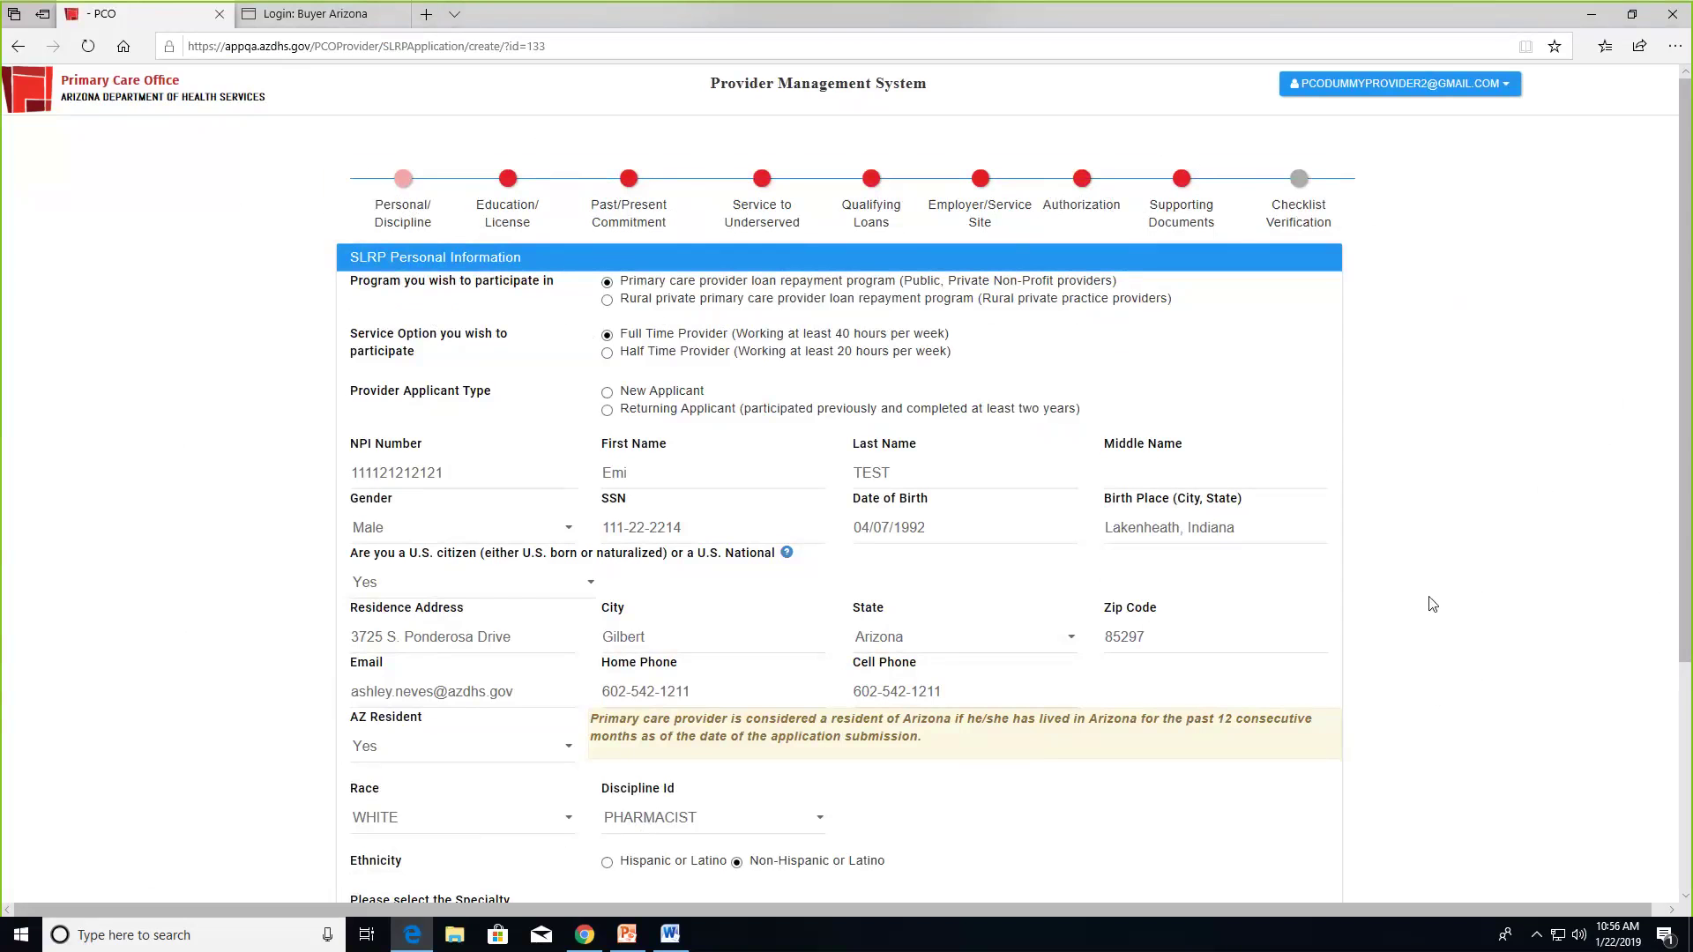
# Review the prefilled SLRP personal information through to the specialty and referral questions, and save the section to continue
pyautogui.scroll(-1, 1388, 597)
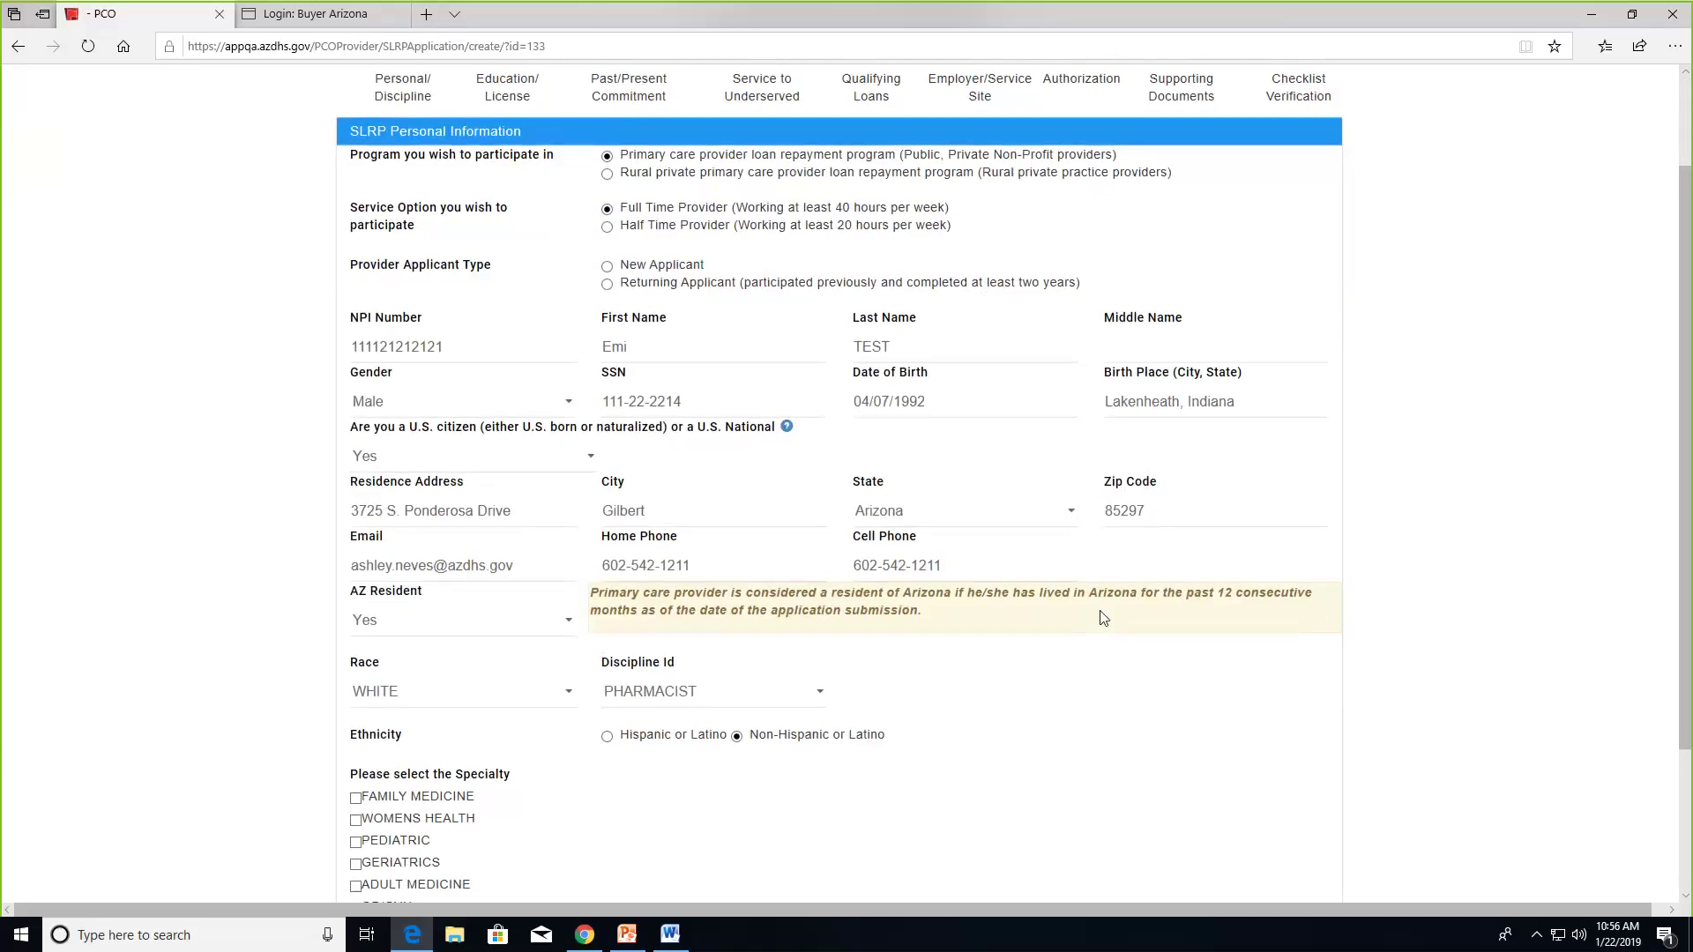
pyautogui.scroll(-1, 986, 592)
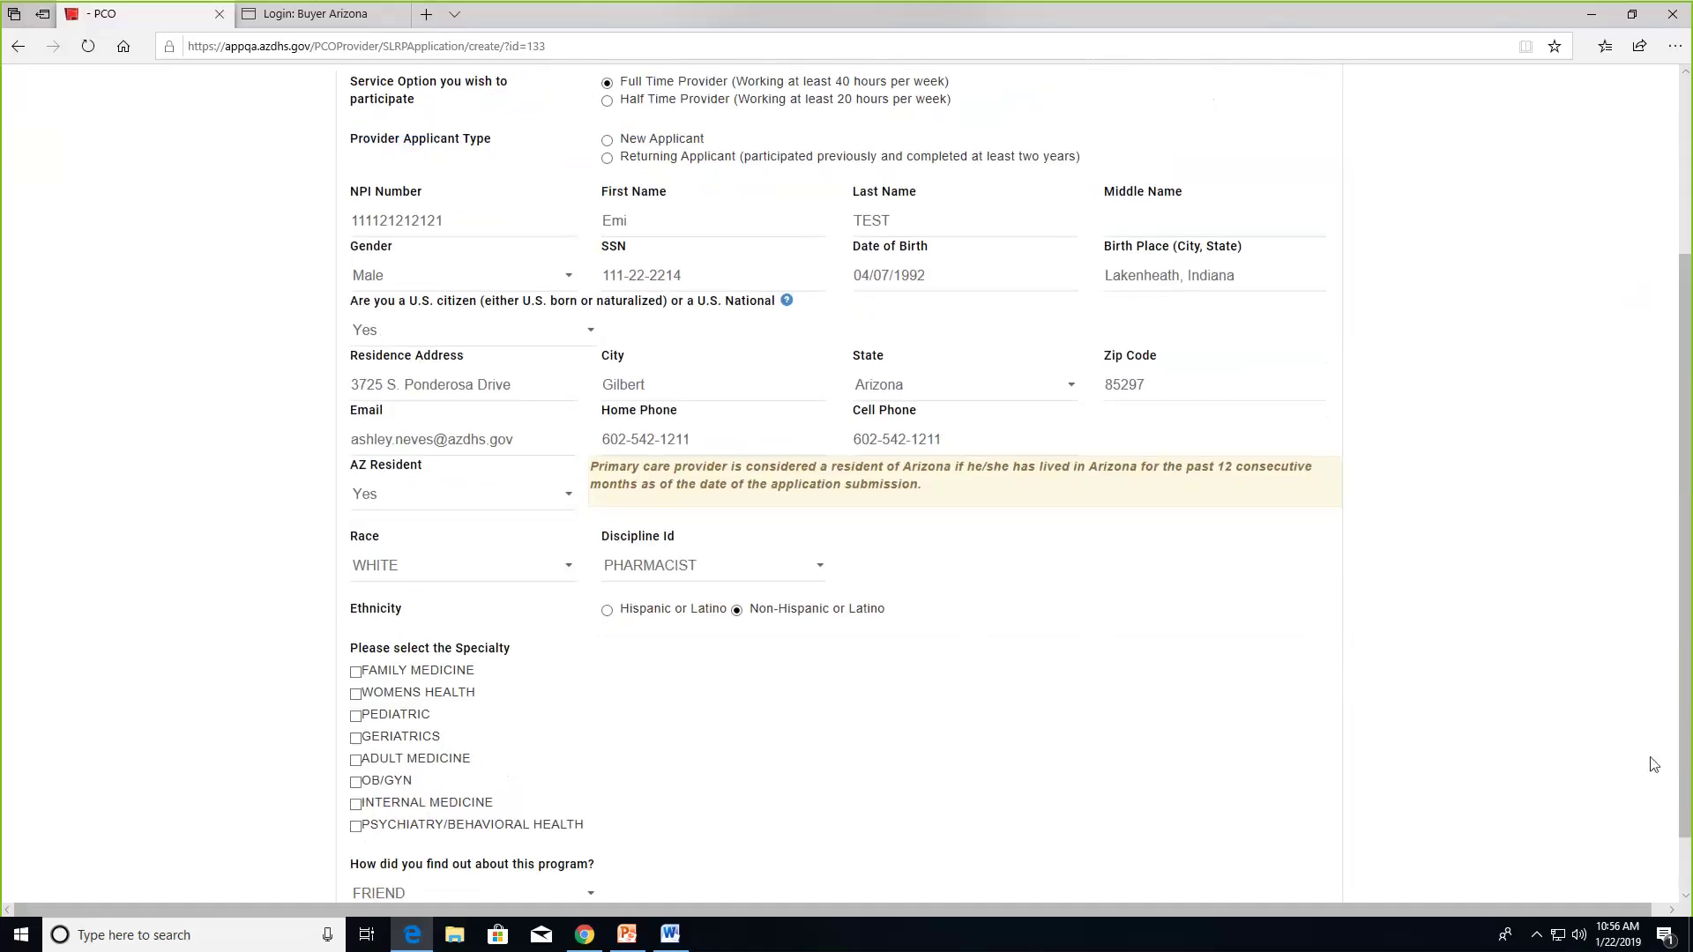
pyautogui.moveTo(1679, 716); pyautogui.dragTo(1687, 805)
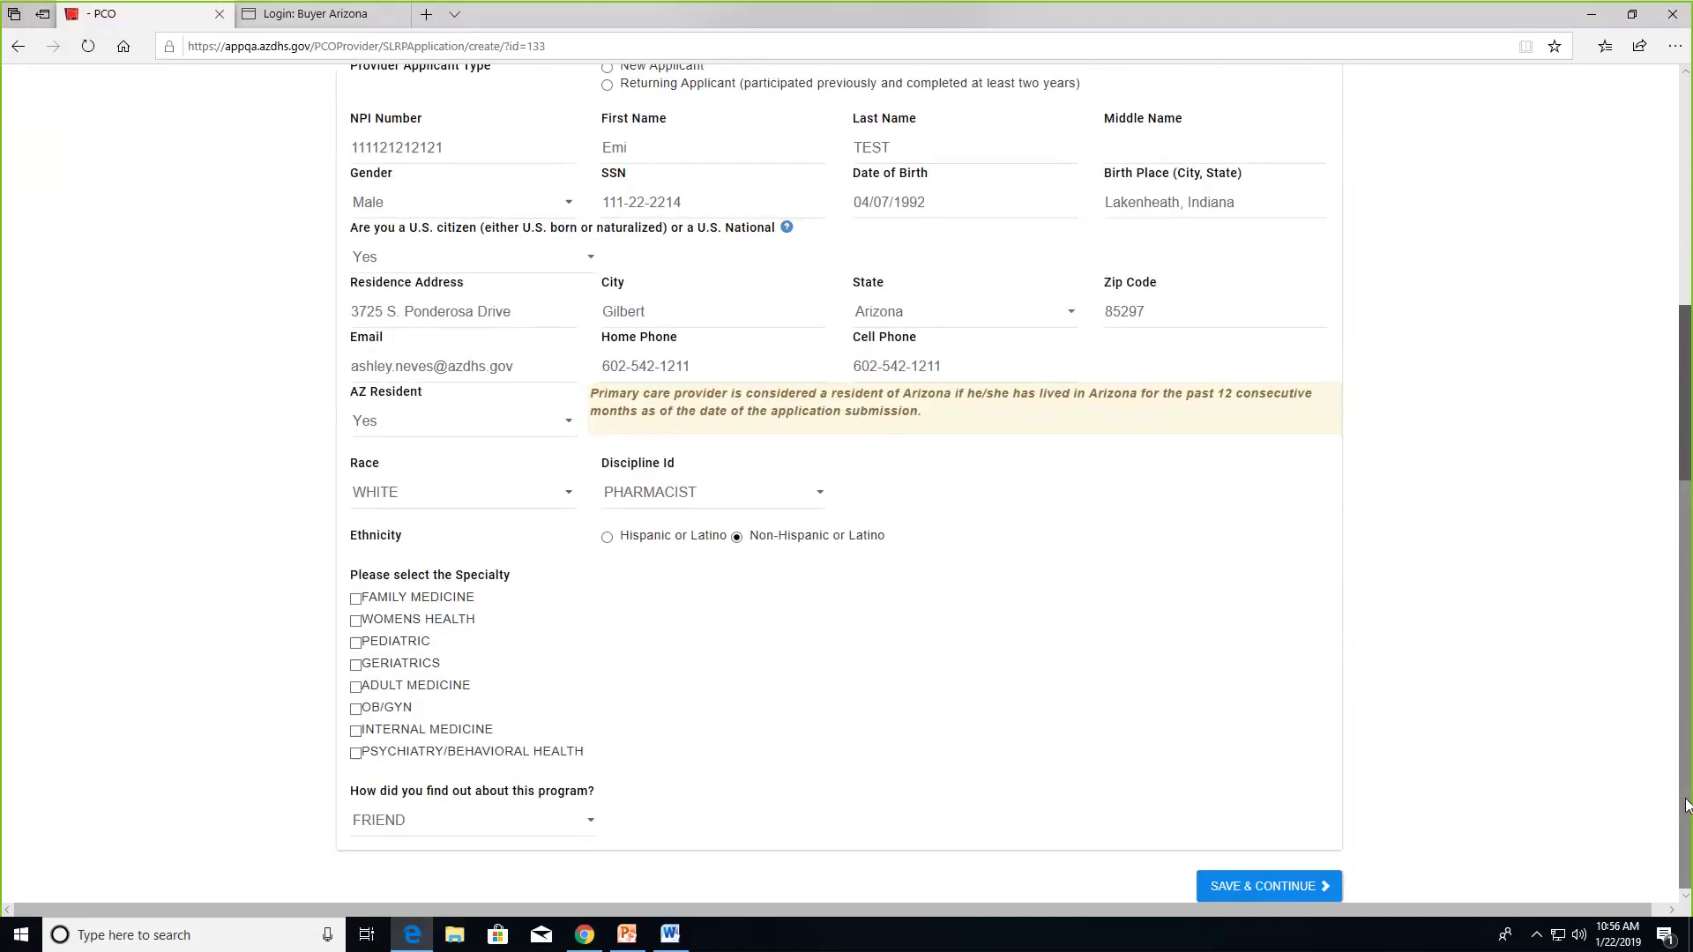
pyautogui.click(1258, 889)
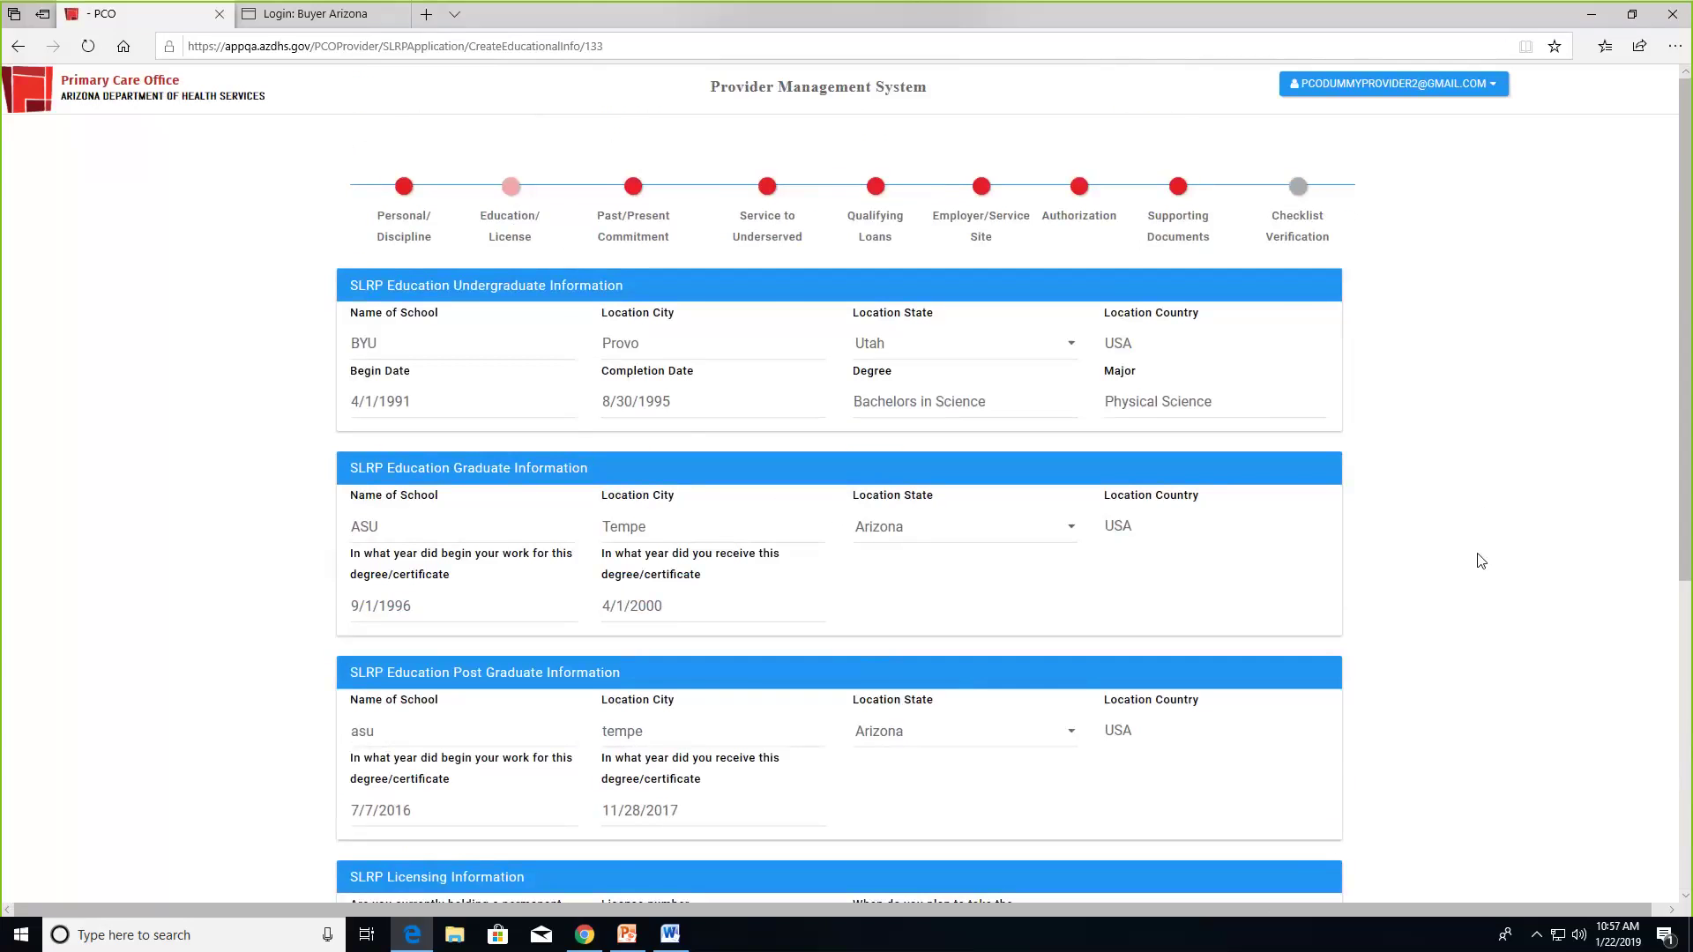
# Review the undergraduate, graduate, post-graduate, licensing and certification details, and save the Education/License section to continue
pyautogui.scroll(-5, 1481, 560)
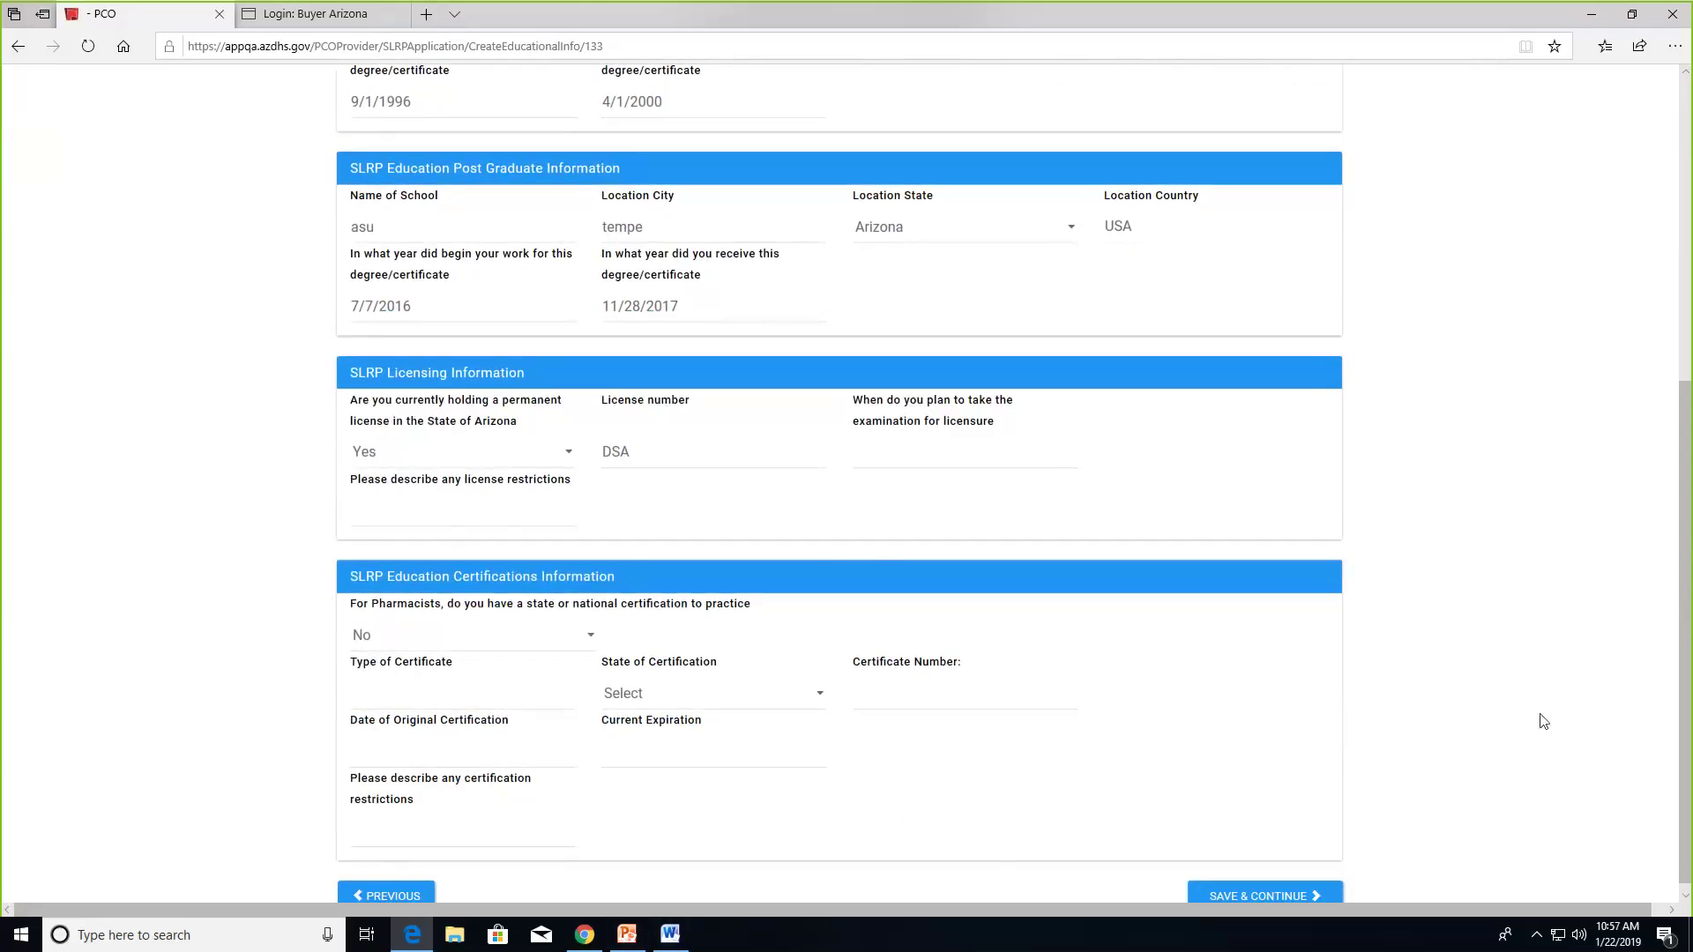
pyautogui.scroll(-1, 1538, 720)
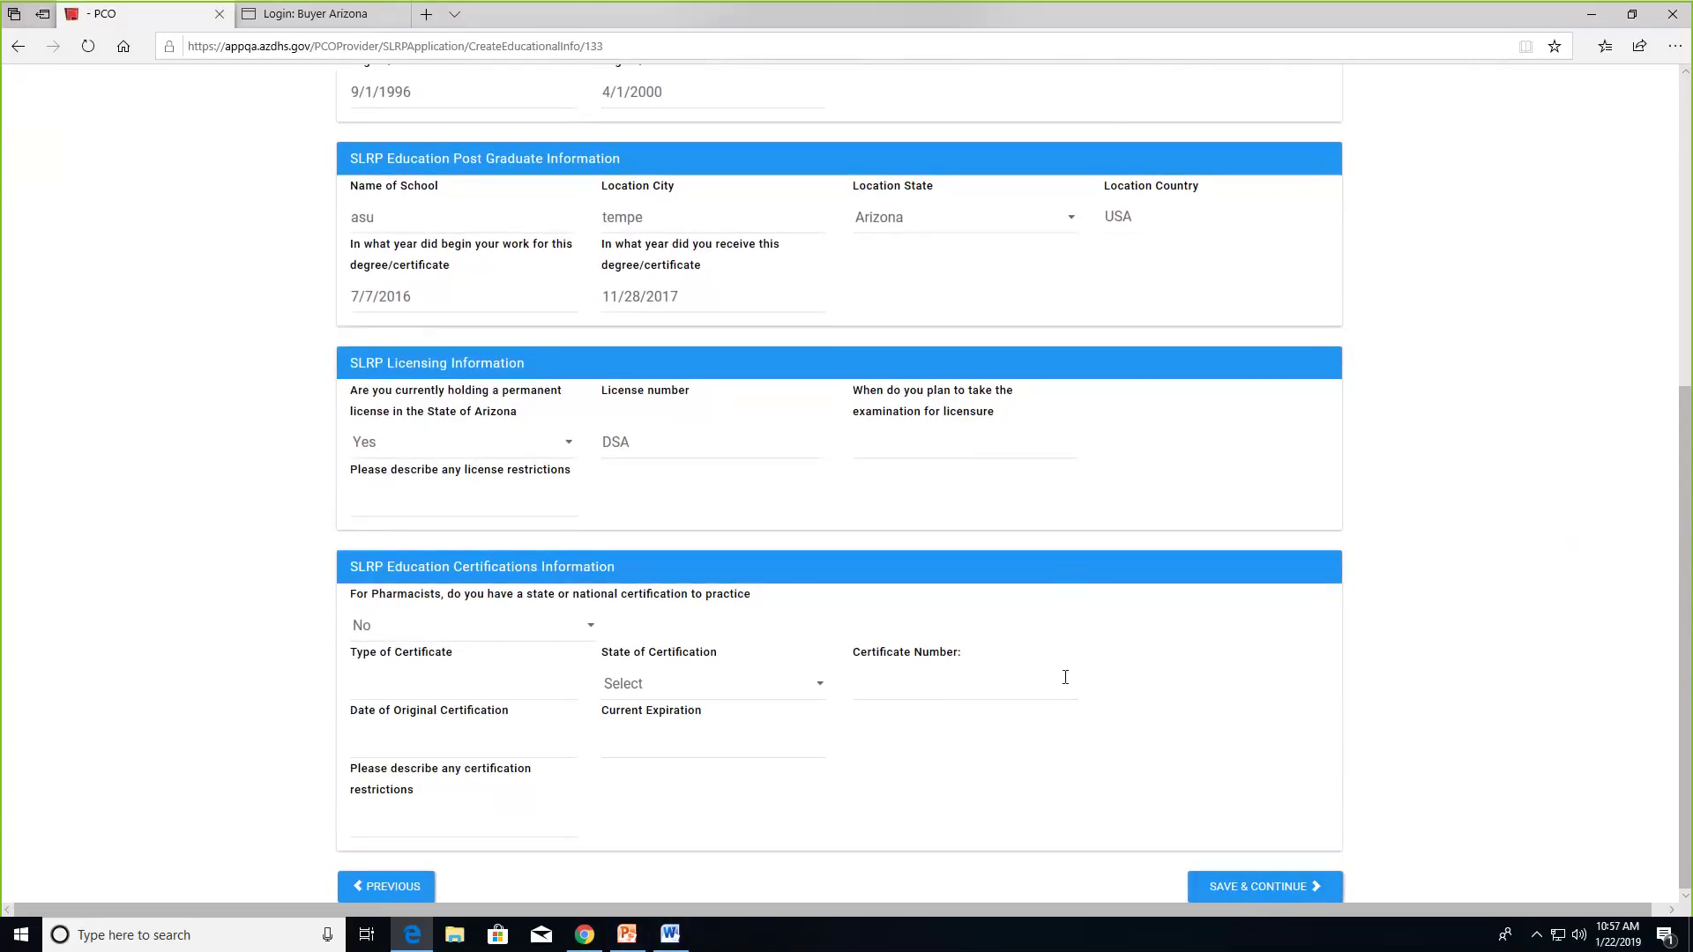
pyautogui.scroll(2, 1059, 684)
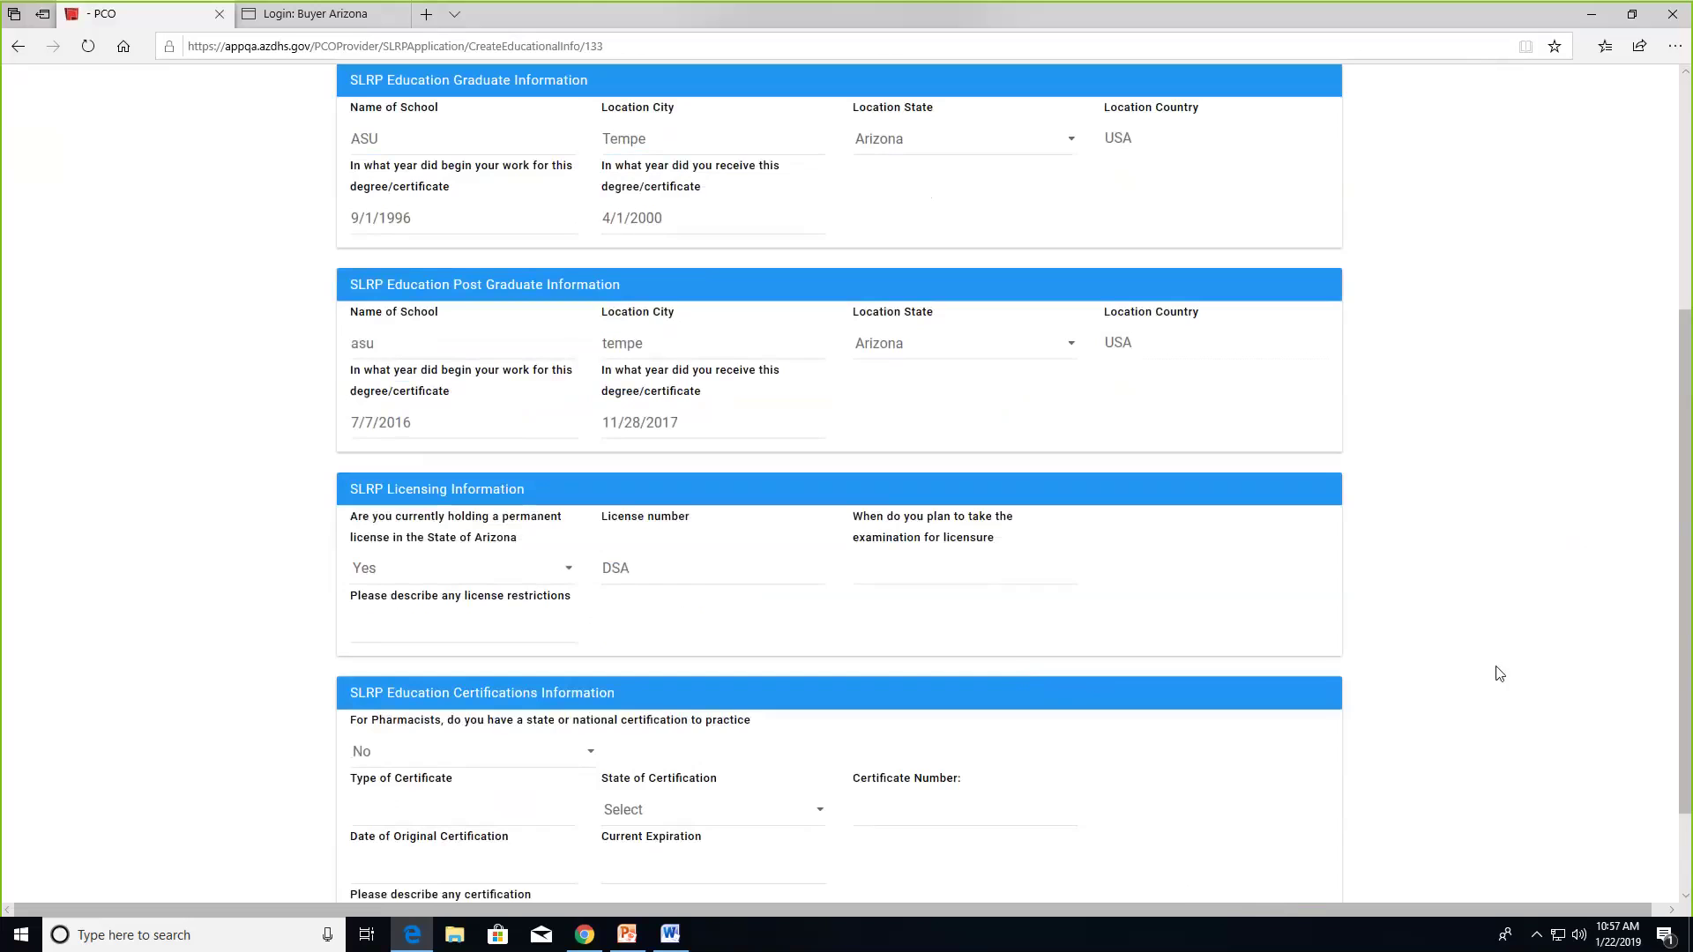
pyautogui.scroll(-2, 1499, 673)
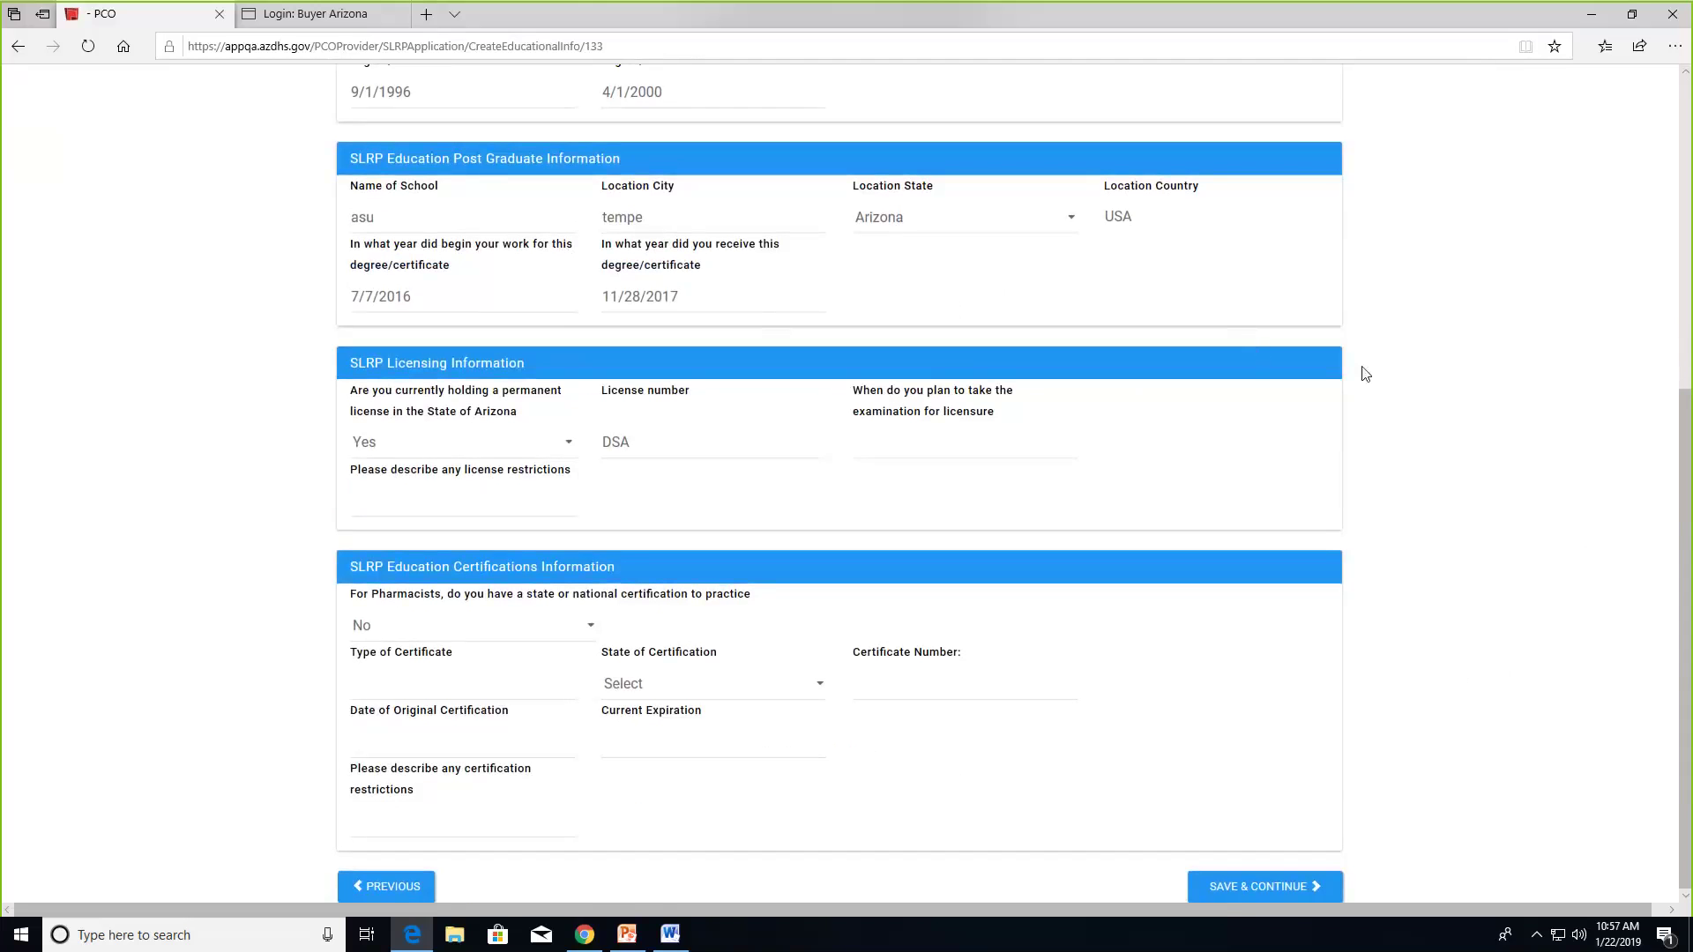
pyautogui.scroll(2, 1366, 388)
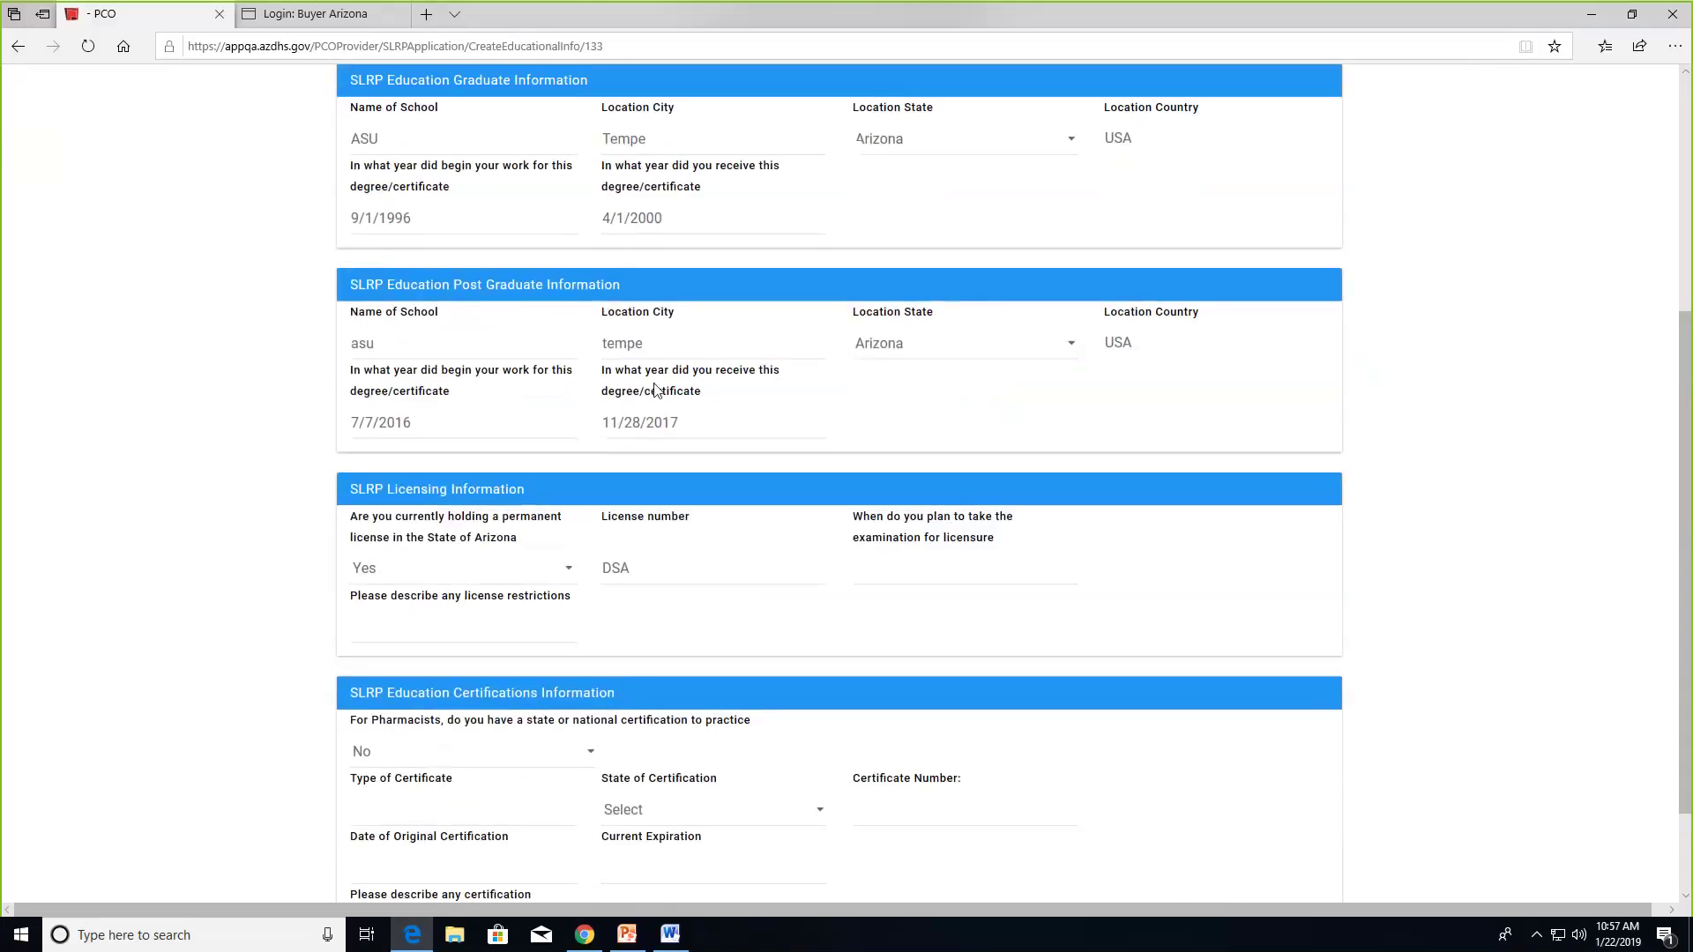
pyautogui.scroll(4, 794, 378)
pyautogui.scroll(2, 802, 371)
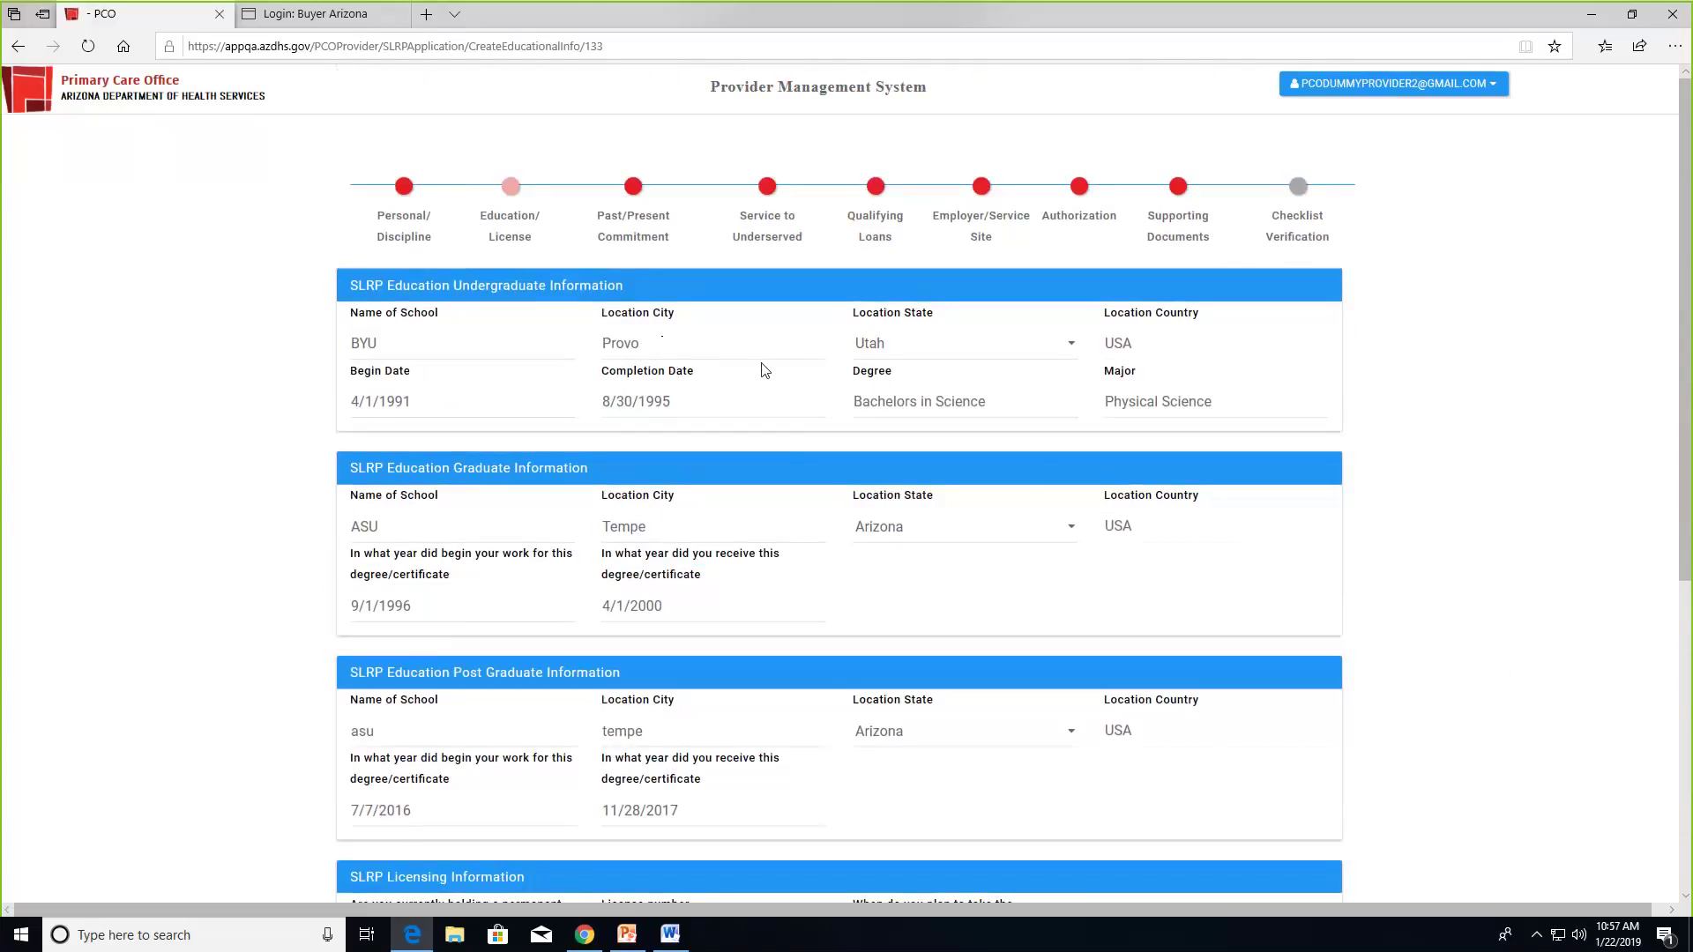
pyautogui.scroll(-6, 1027, 492)
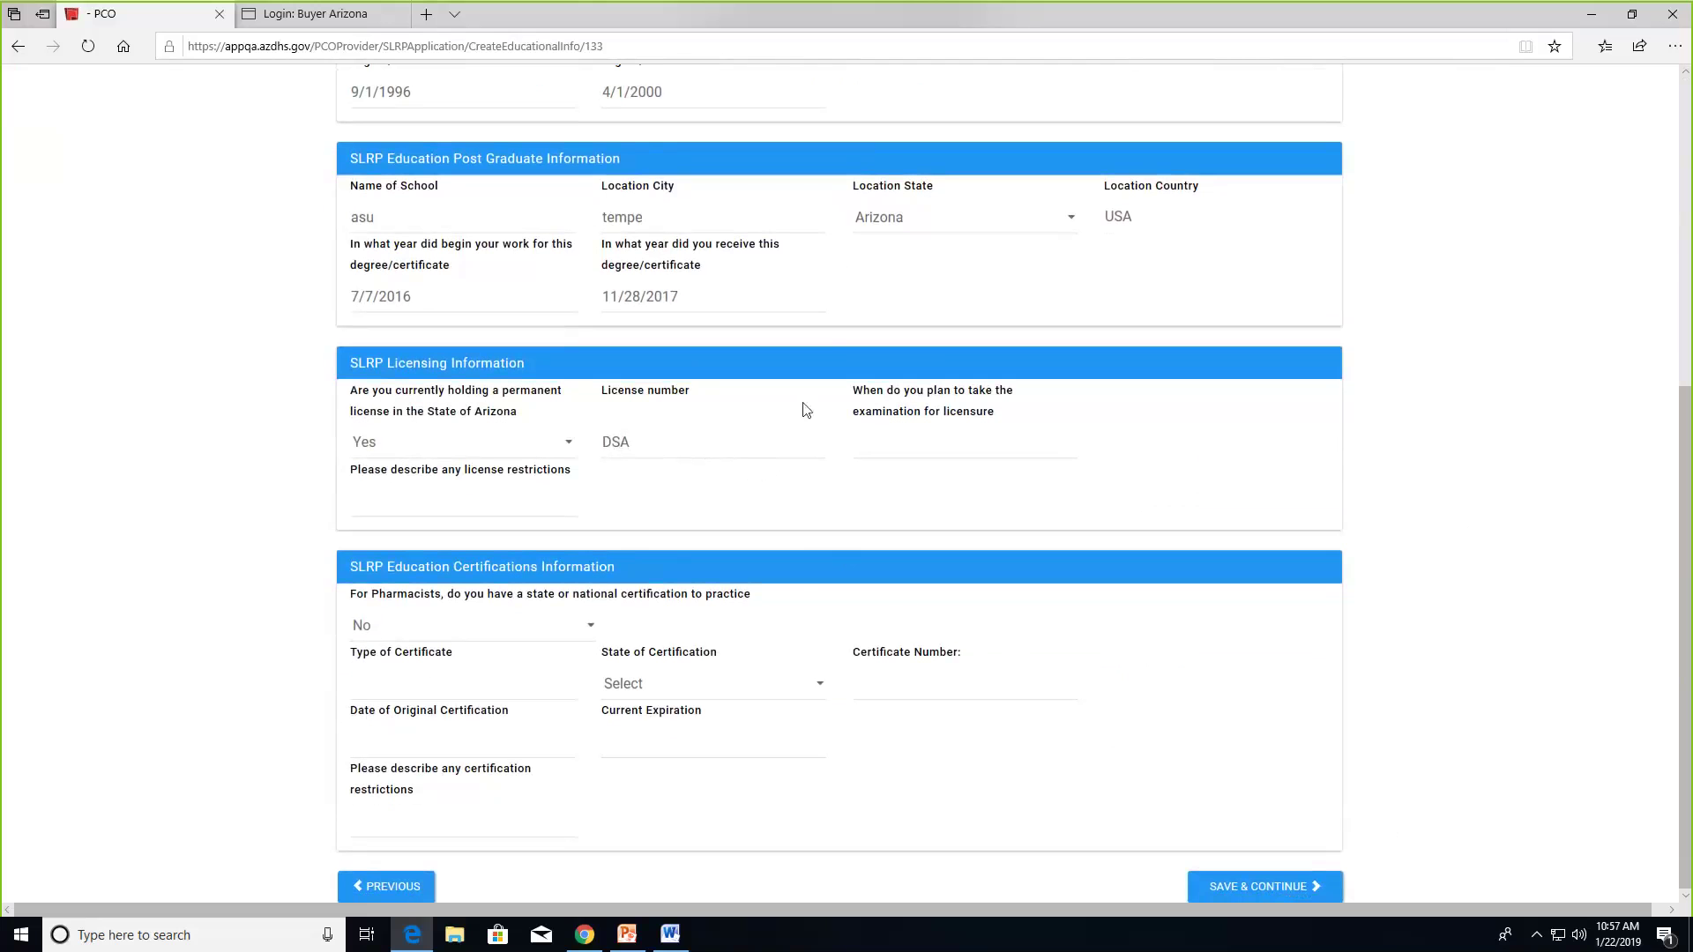
pyautogui.click(1273, 884)
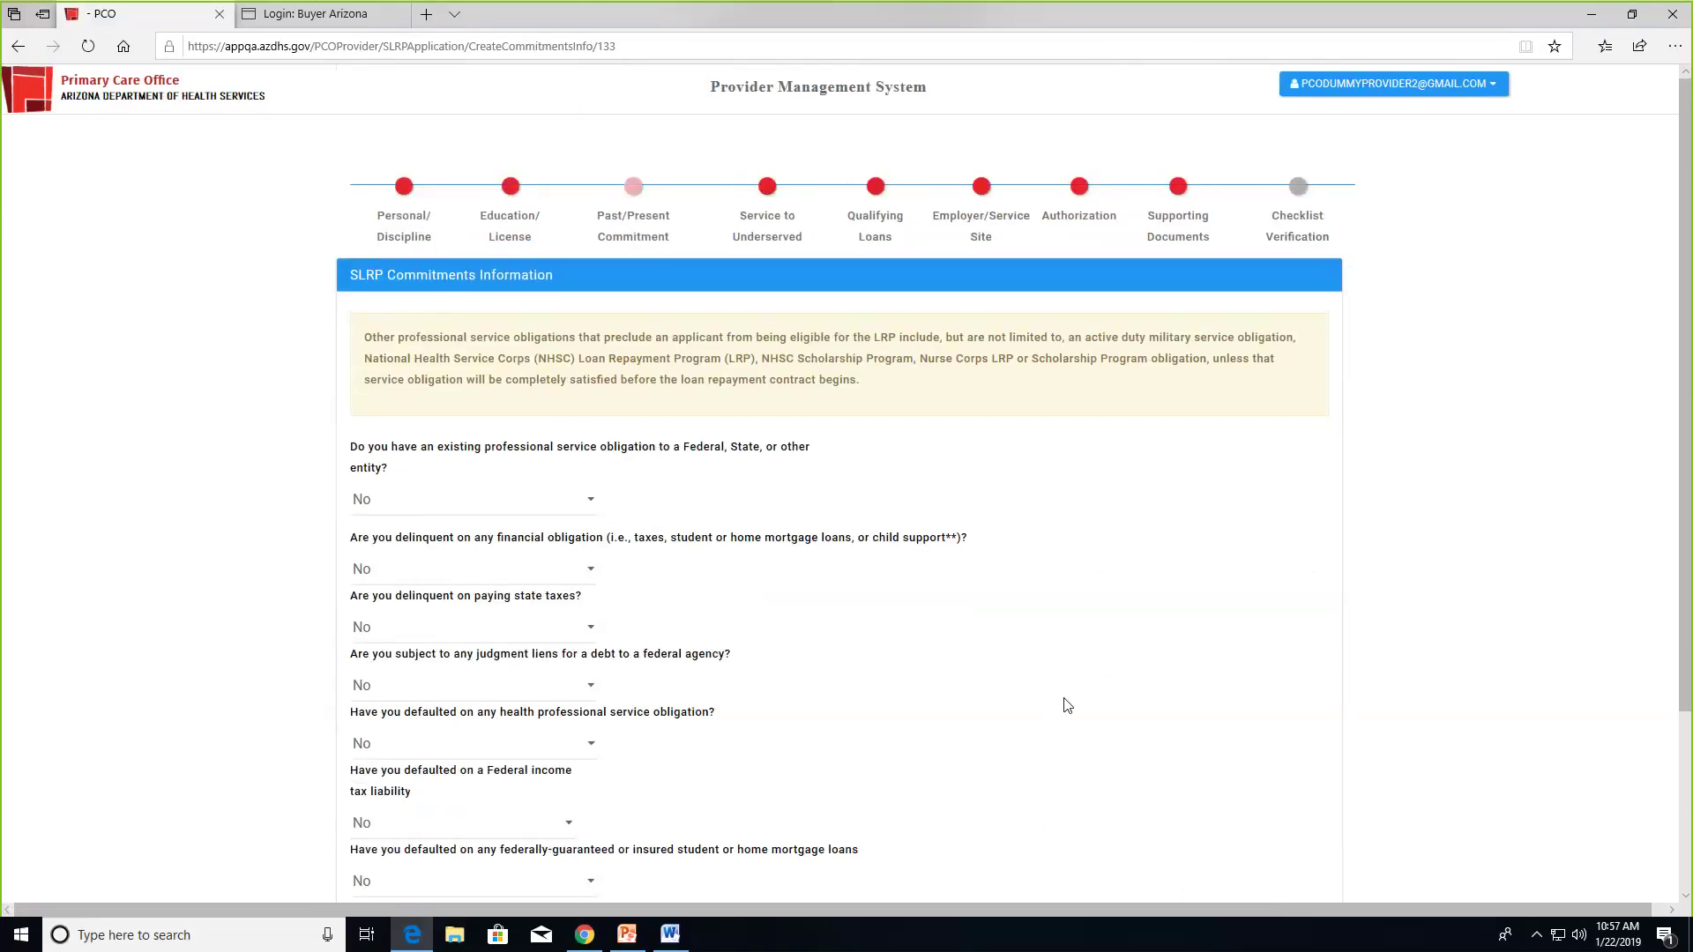
# Try answering Yes to the commitments question about having defaulted on a Federal income tax liability
pyautogui.scroll(-2, 1068, 705)
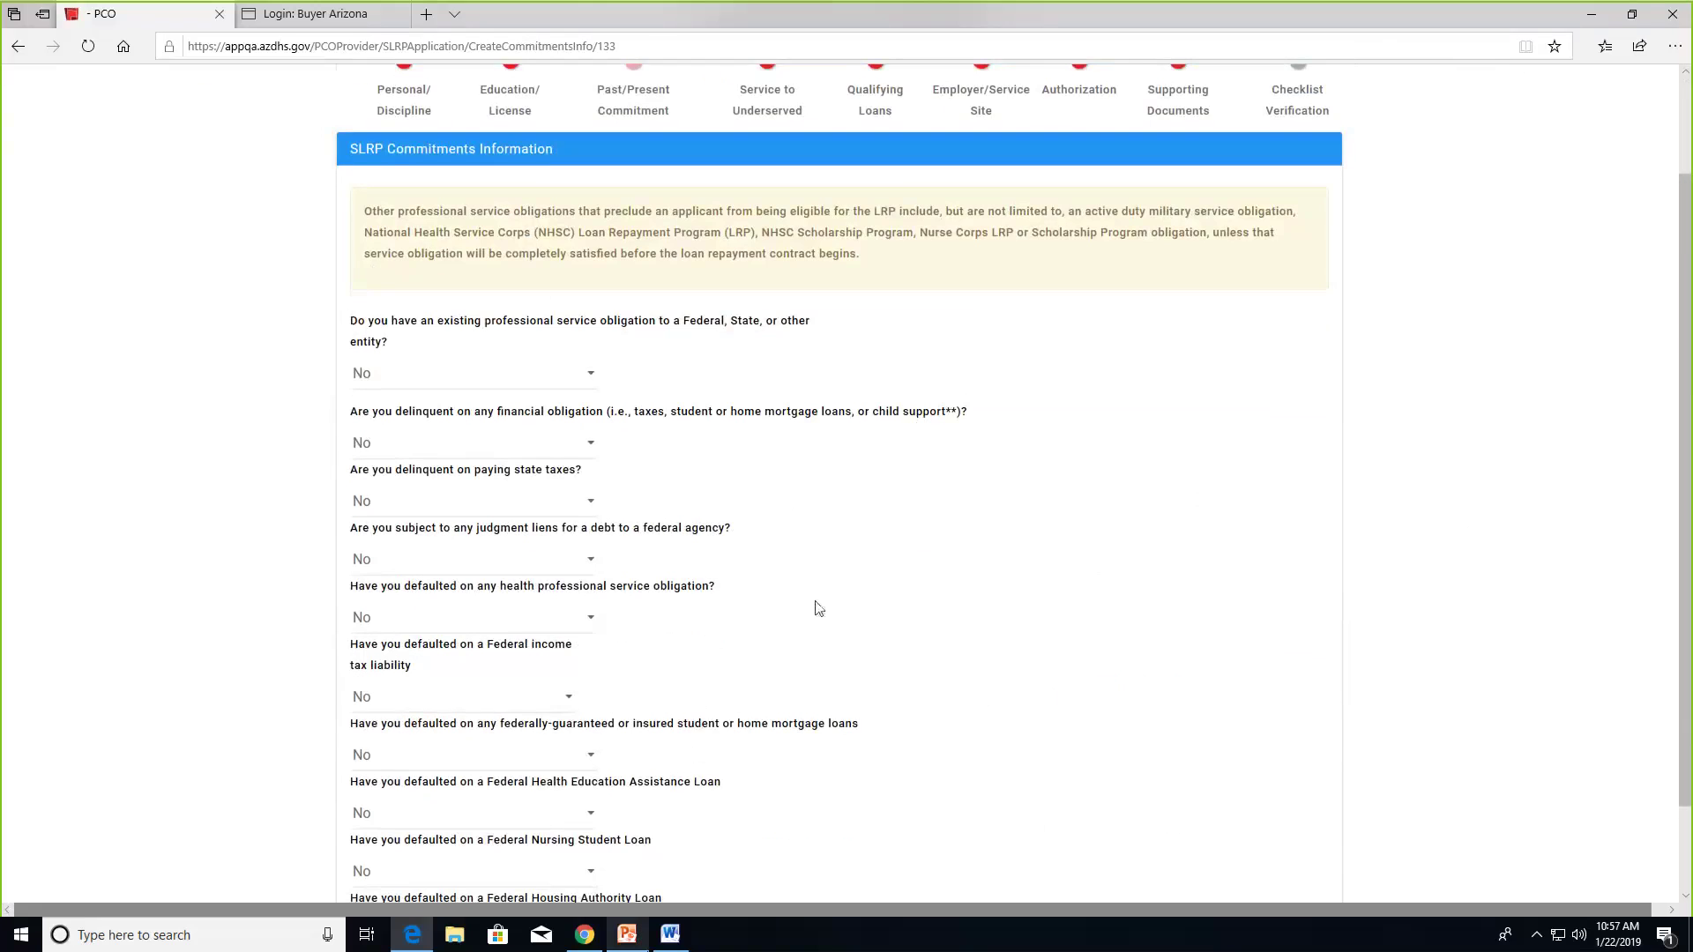
pyautogui.scroll(-2, 802, 578)
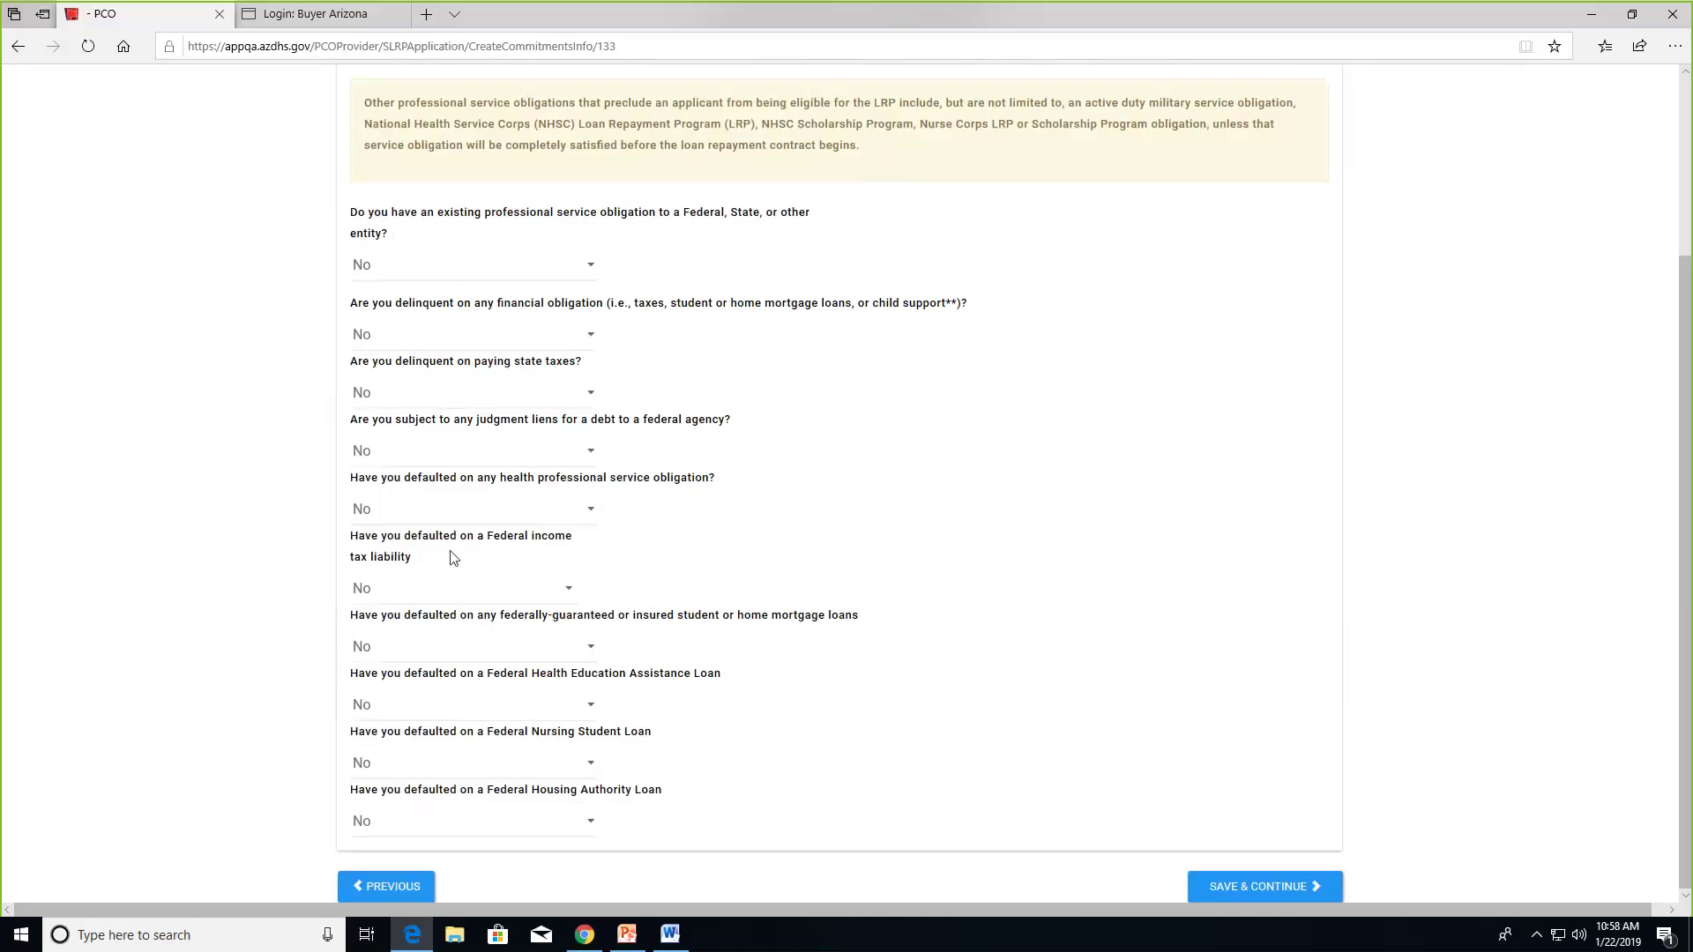
pyautogui.click(427, 596)
pyautogui.click(406, 593)
pyautogui.click(388, 552)
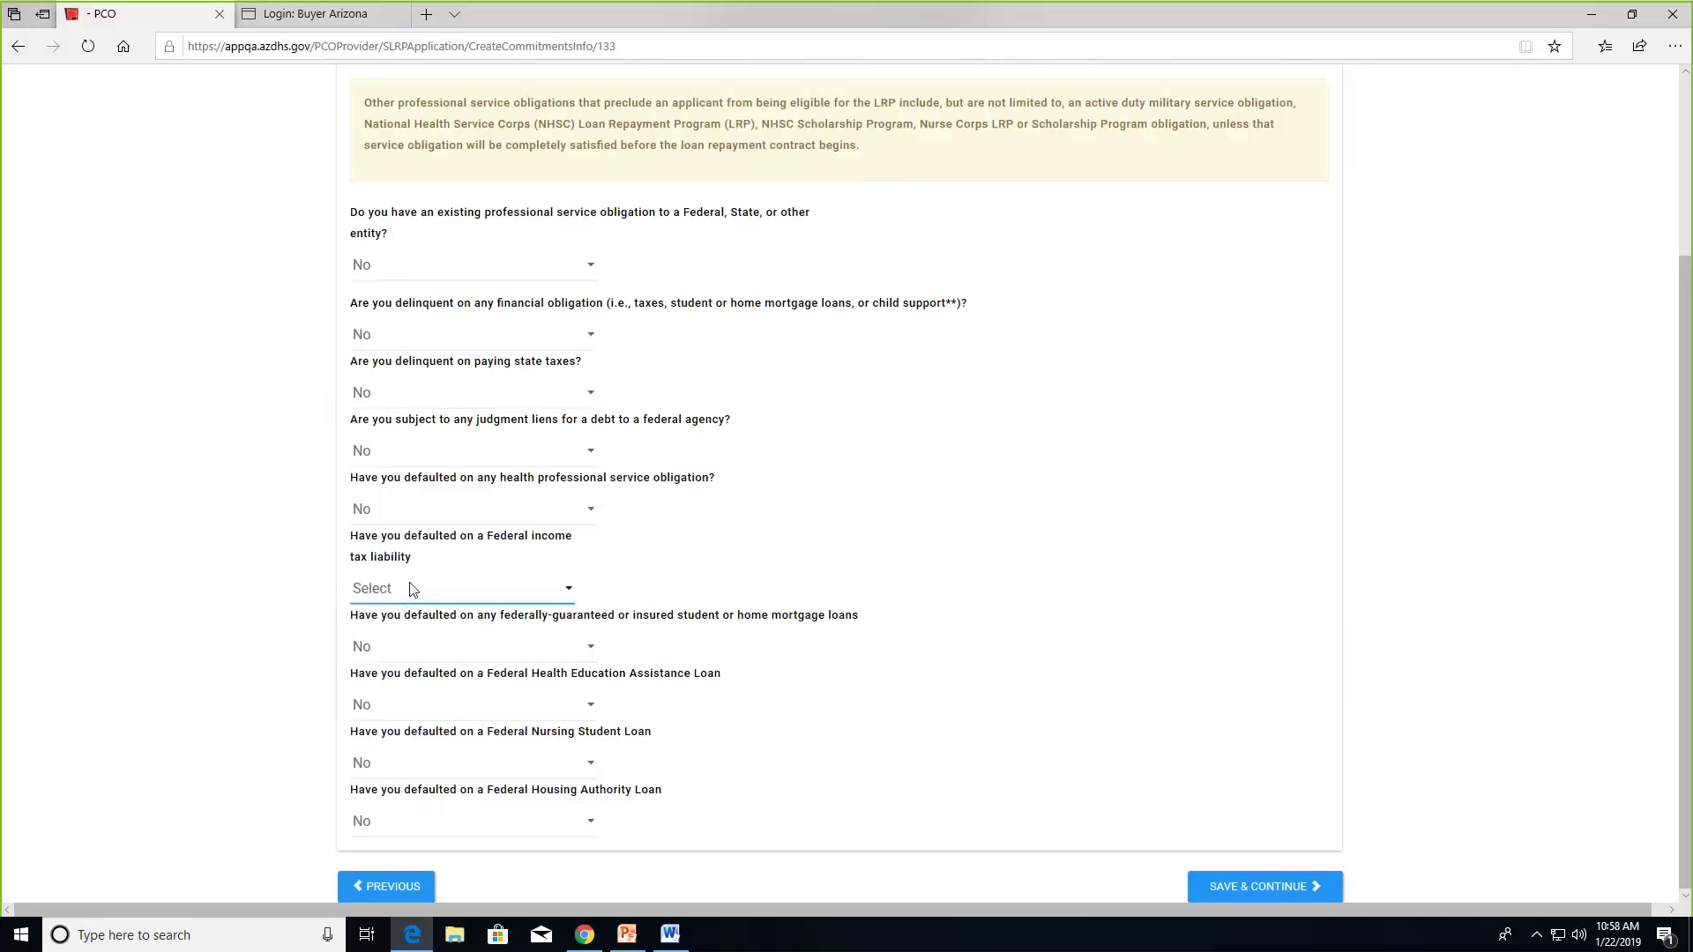
pyautogui.click(408, 600)
pyautogui.click(388, 606)
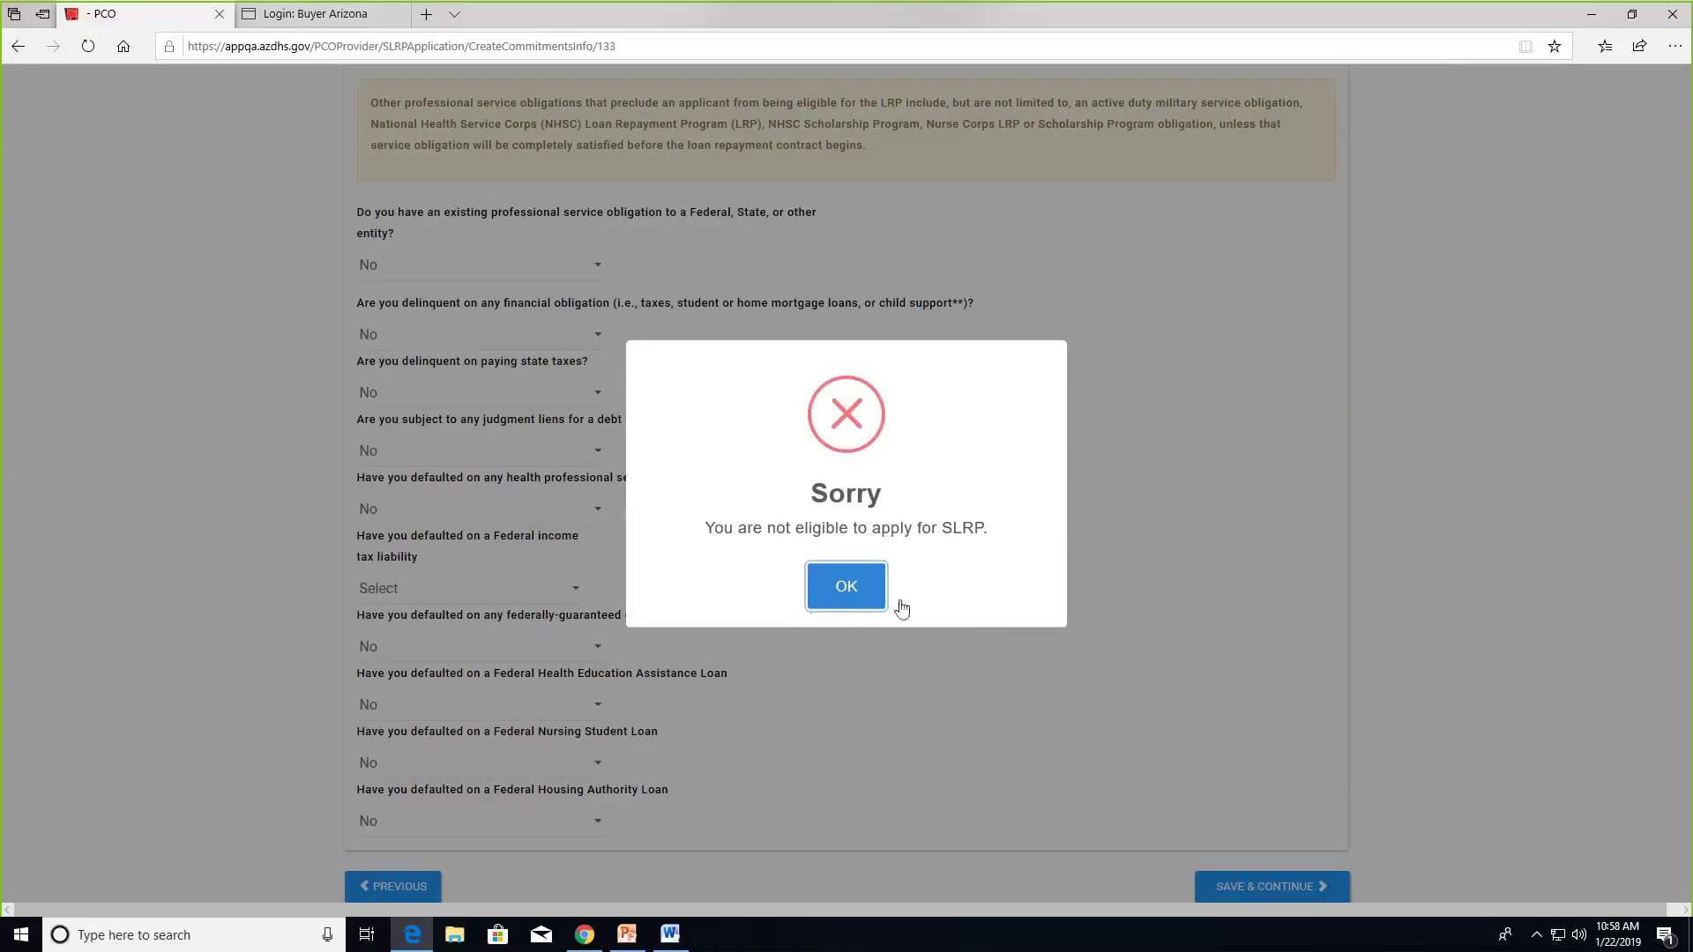
pyautogui.click(847, 587)
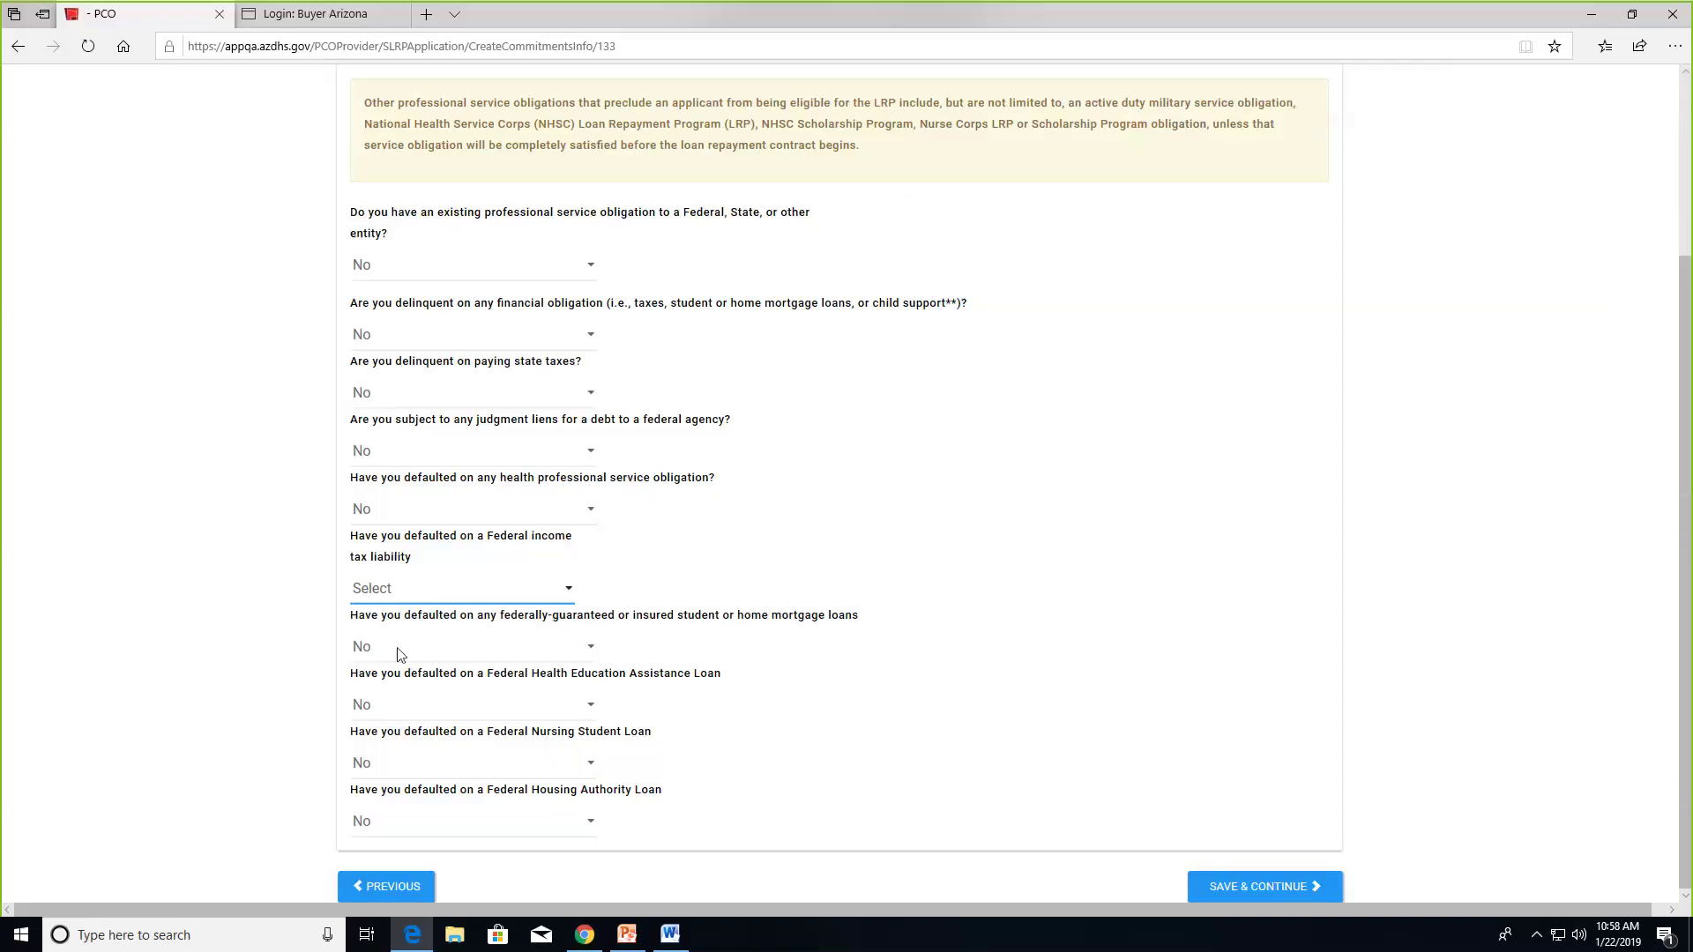
# Answer No to the Federal income tax liability default question and save the commitments section to continue
pyautogui.click(438, 599)
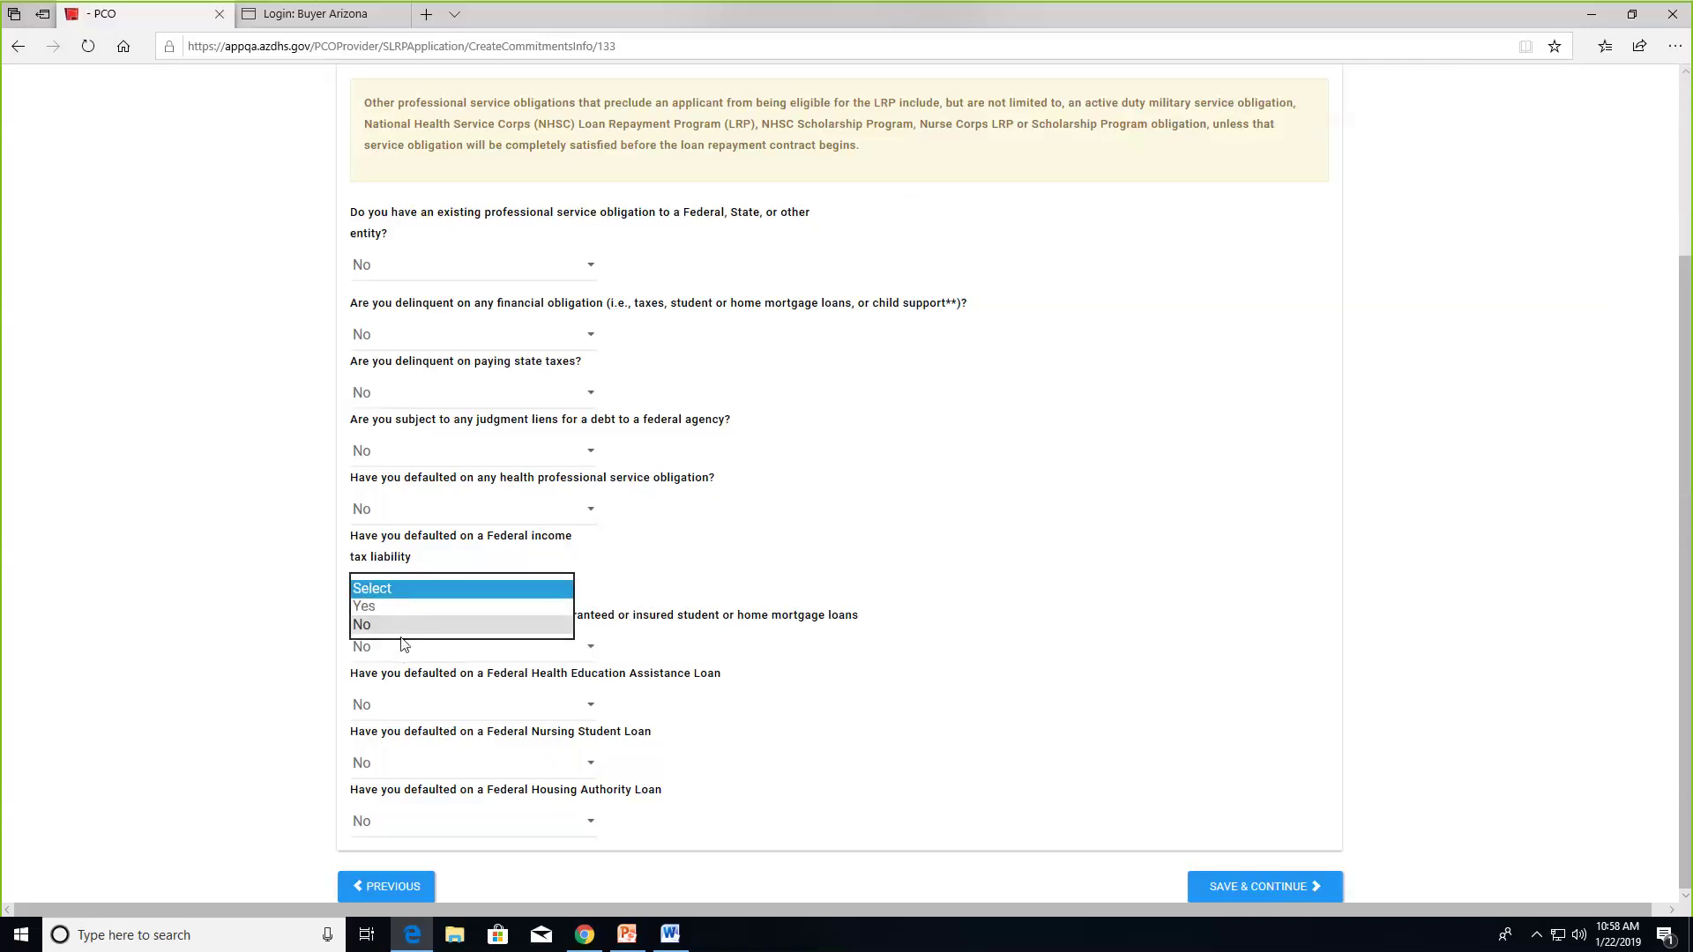
pyautogui.click(399, 624)
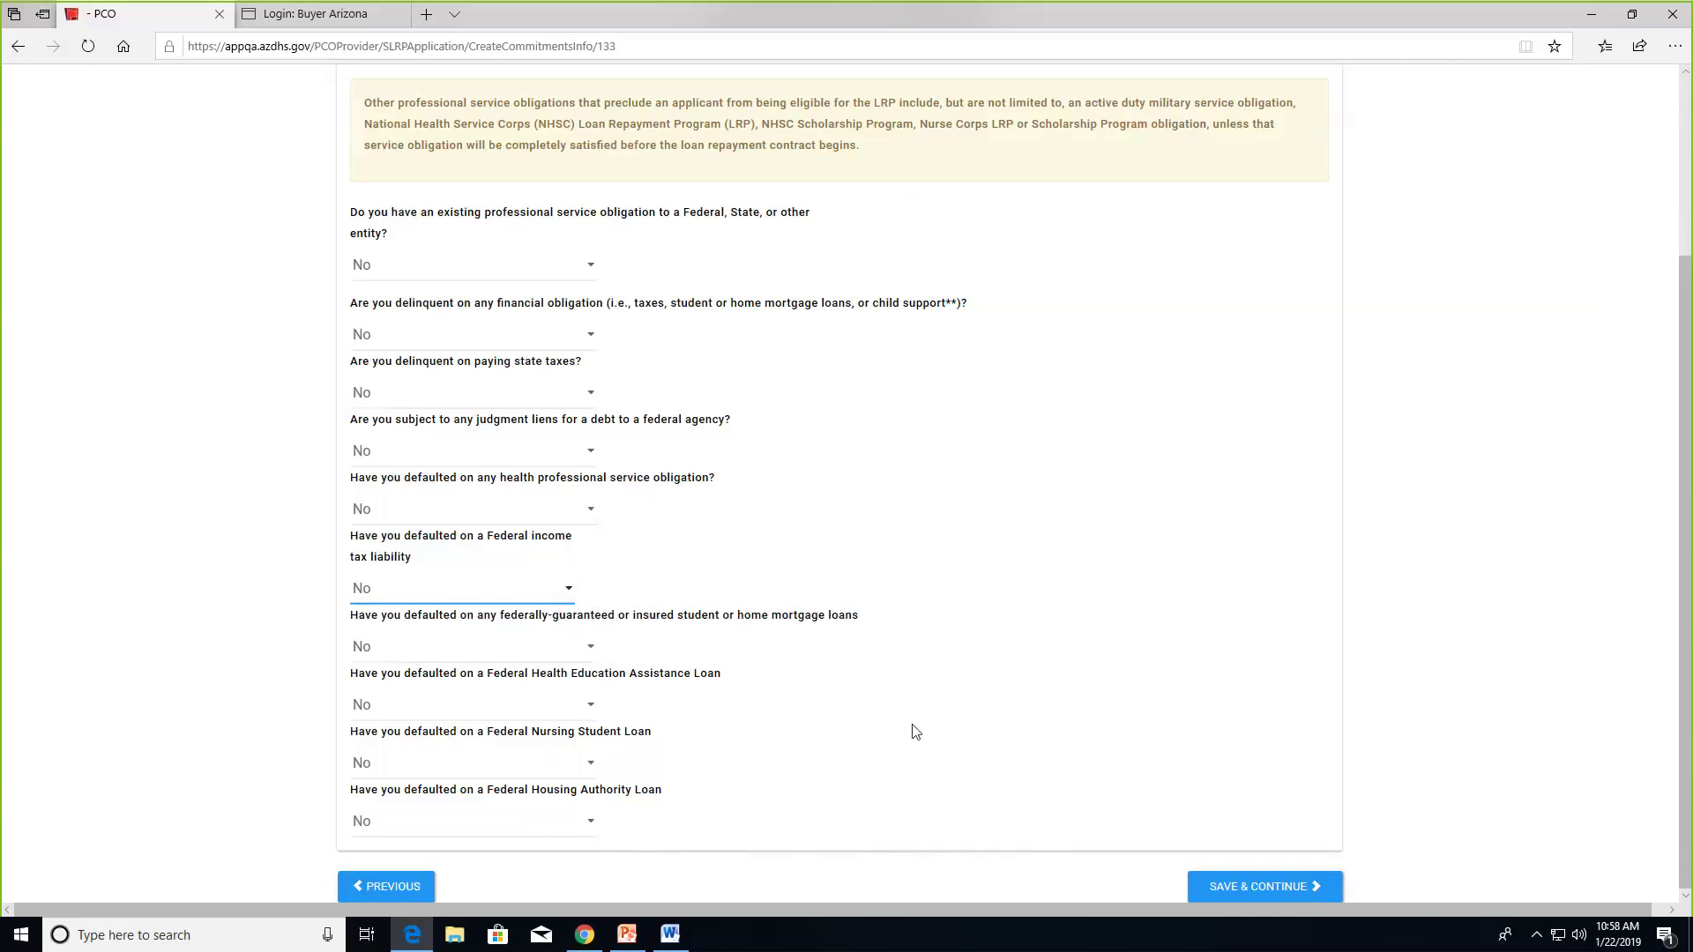
pyautogui.click(1247, 893)
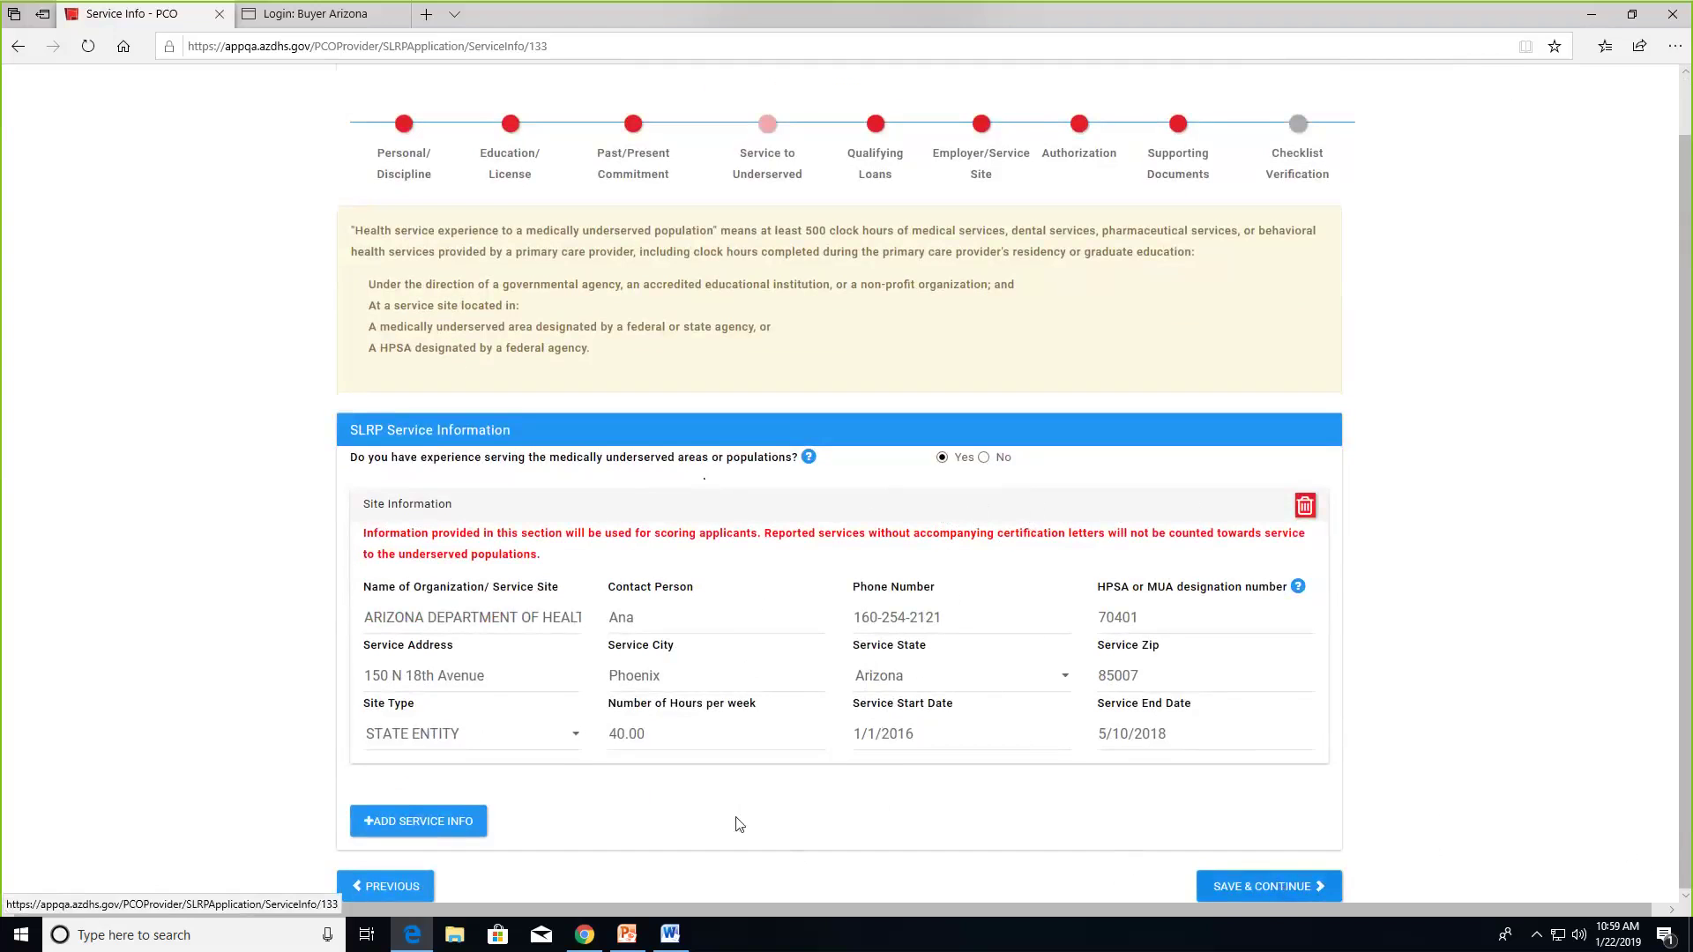
# Save the Service to Underserved section to continue, and dismiss the notice about updating the loan information
pyautogui.click(1252, 895)
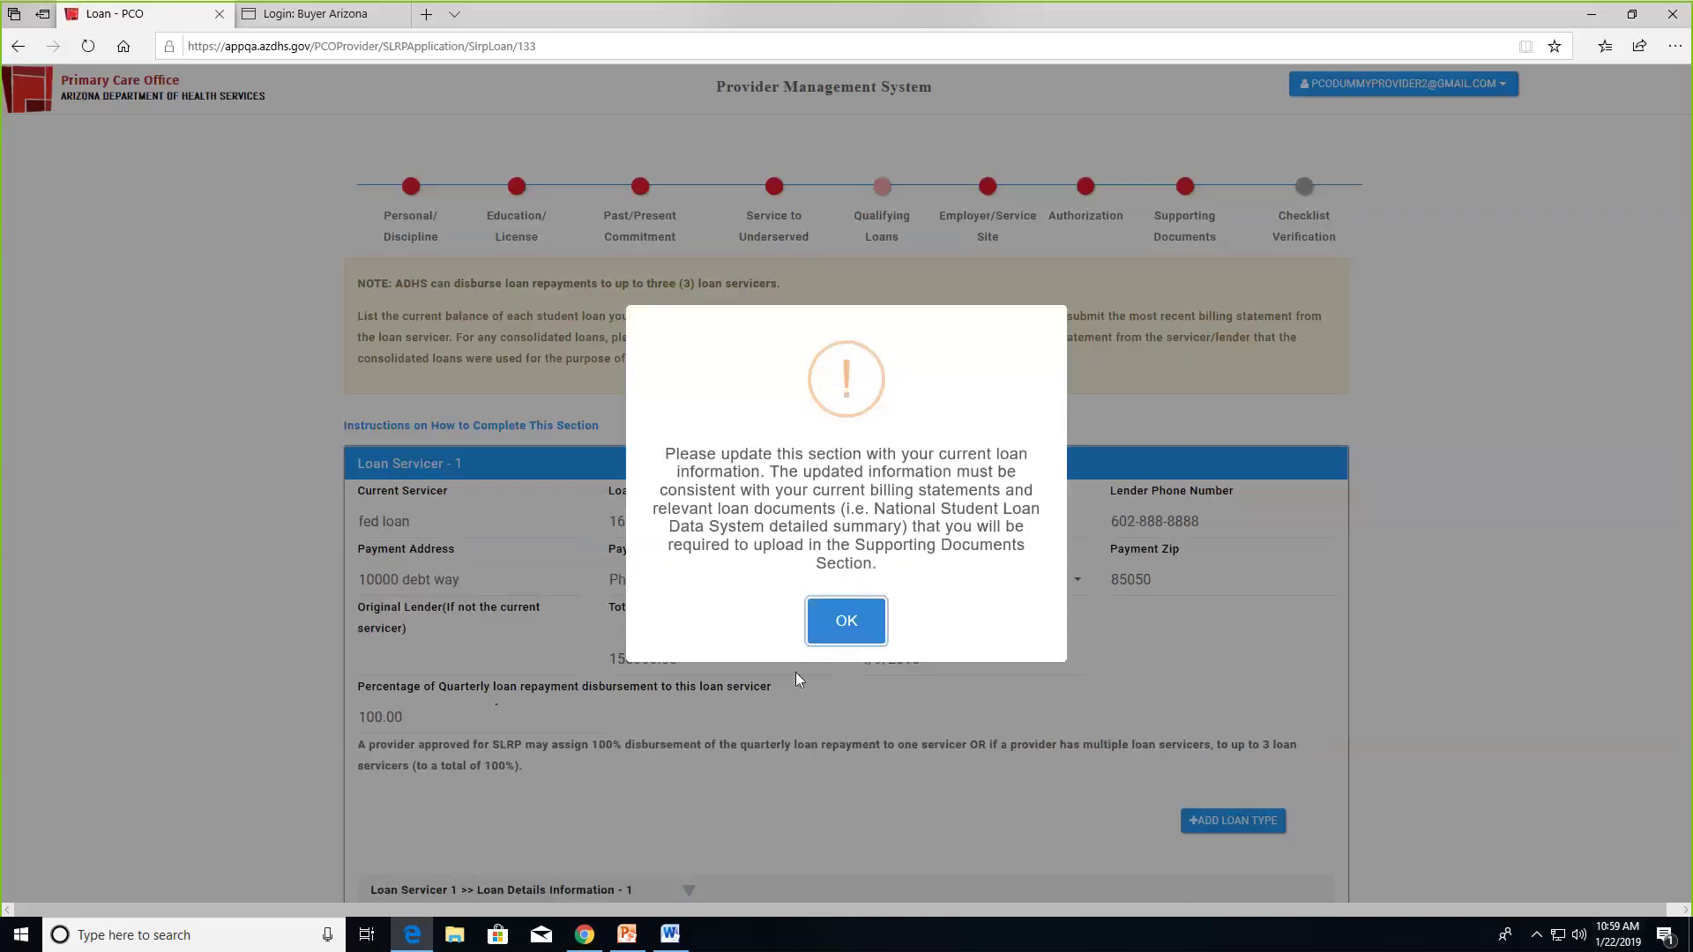
pyautogui.click(847, 621)
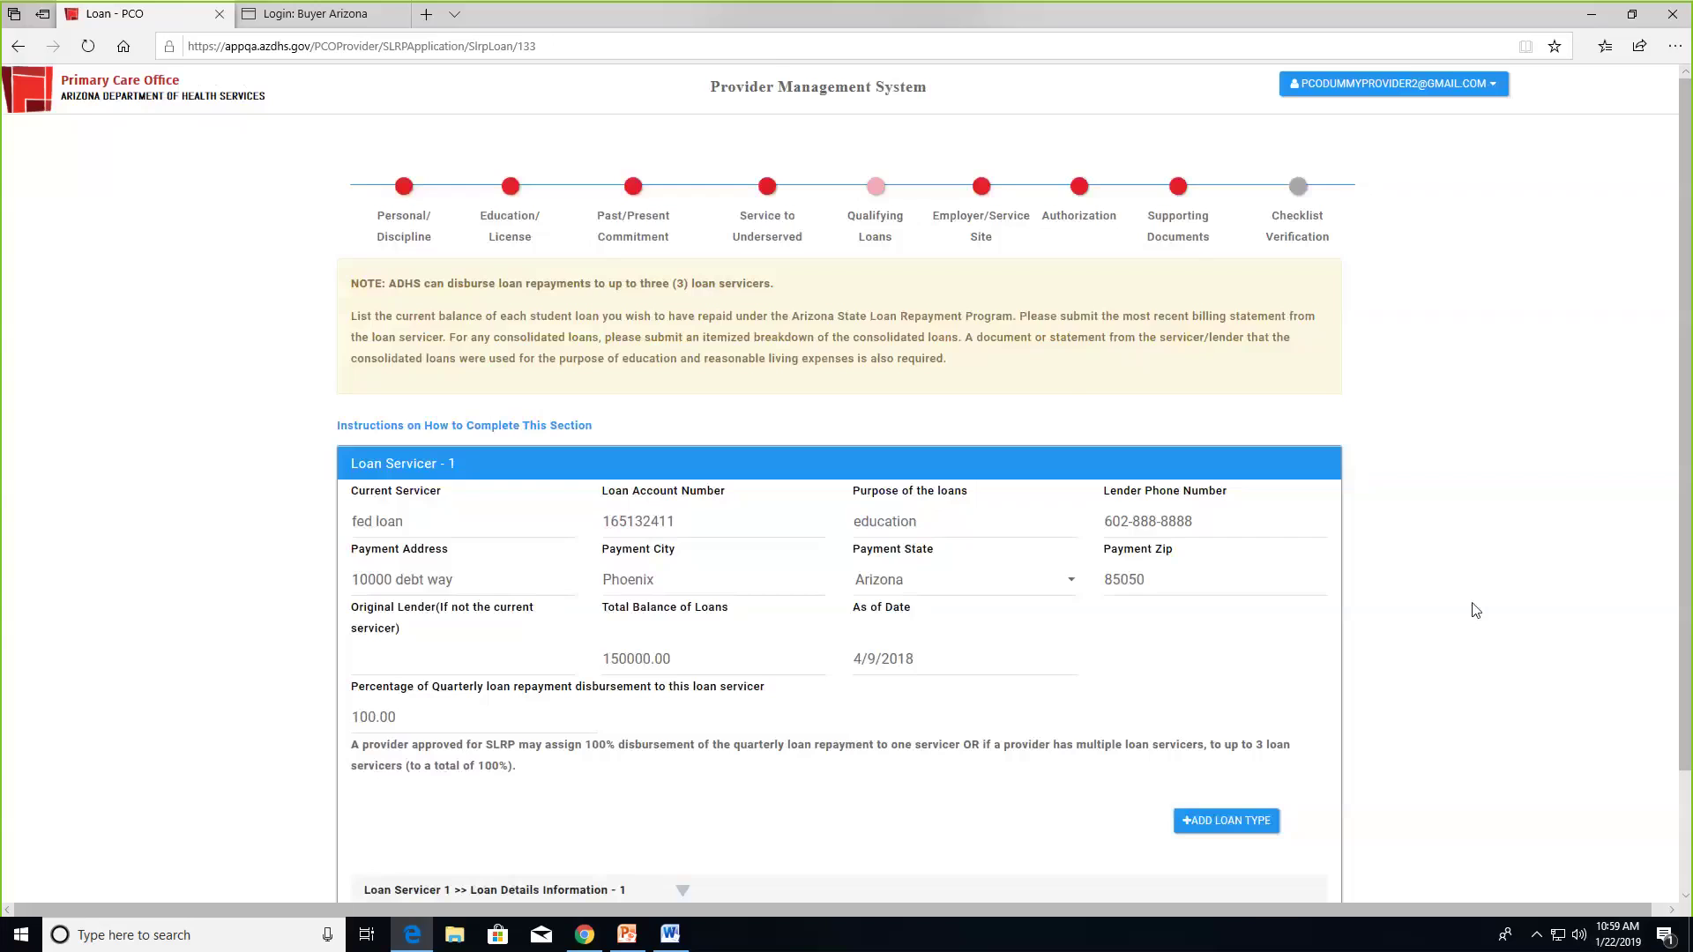
# Examine the Loan Servicer 1 entry, including its lender phone, payment address, original lender and as-of date fields
pyautogui.scroll(-2, 1450, 593)
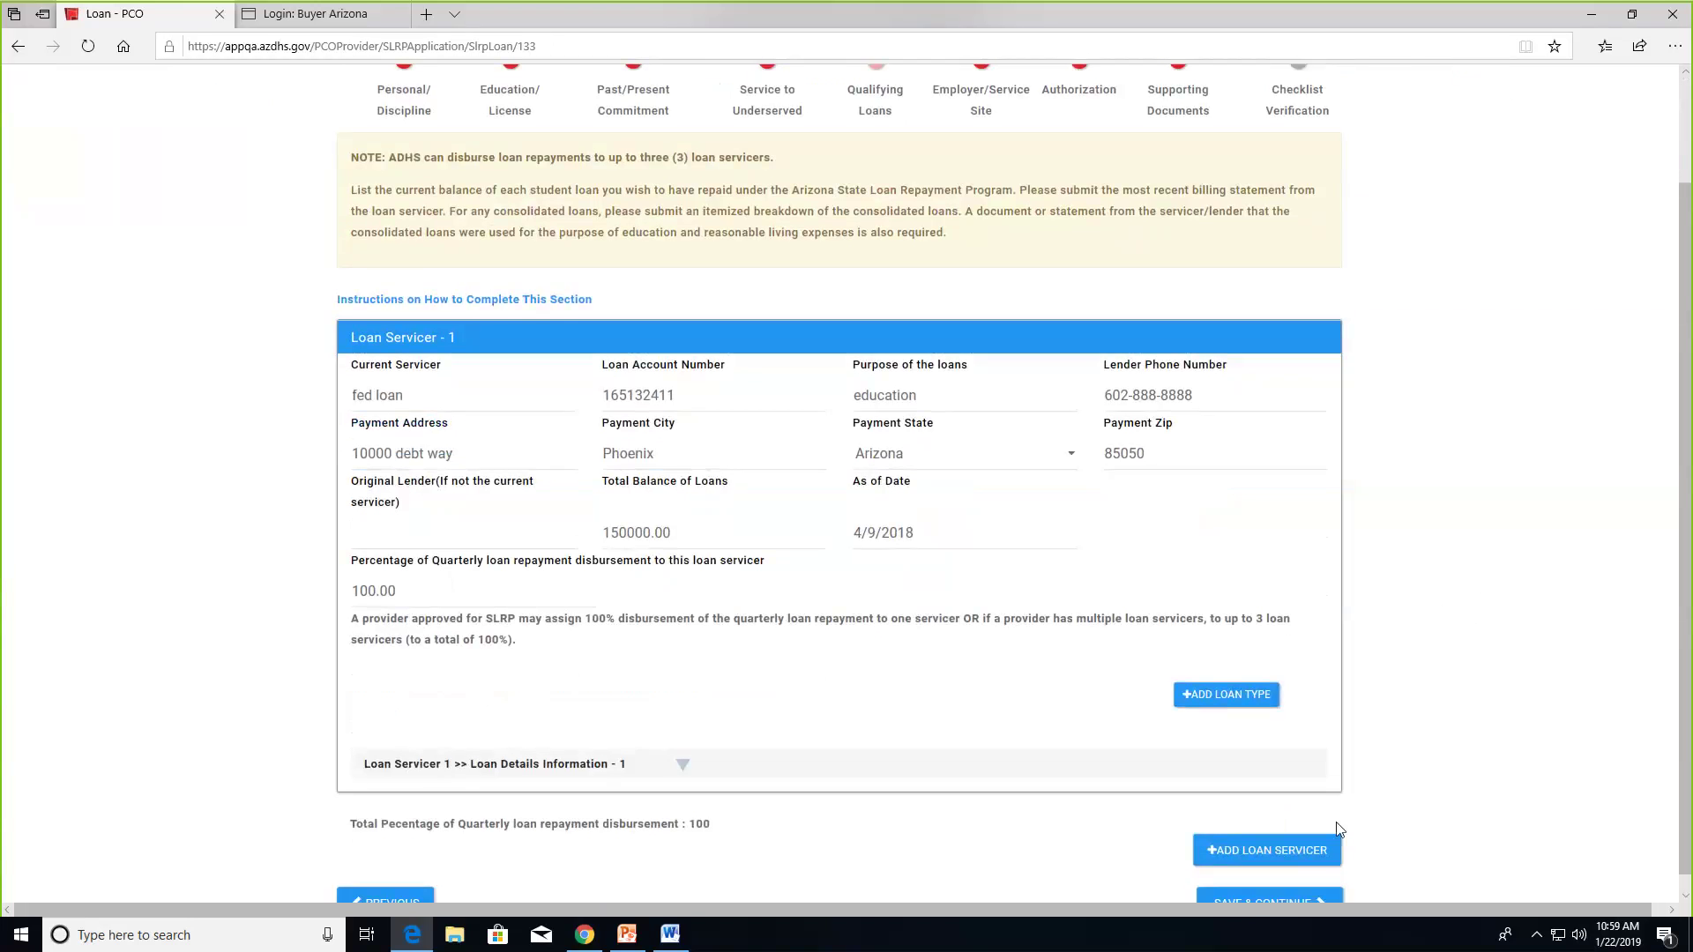
pyautogui.scroll(-1, 1027, 449)
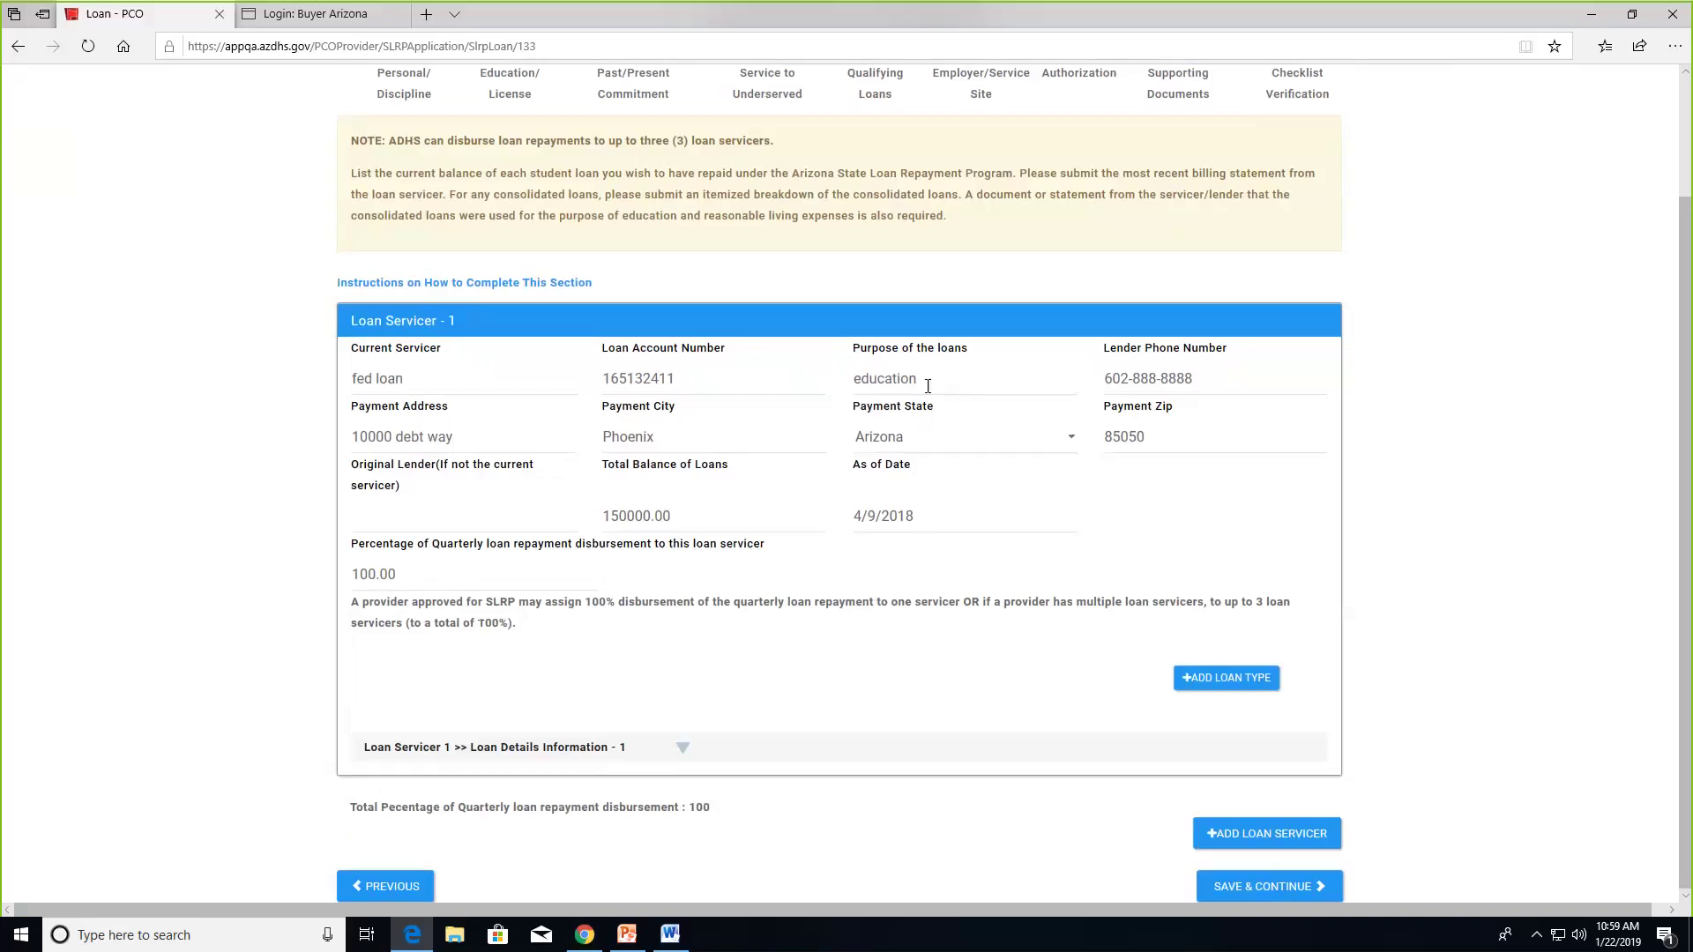
pyautogui.click(1260, 368)
pyautogui.click(454, 438)
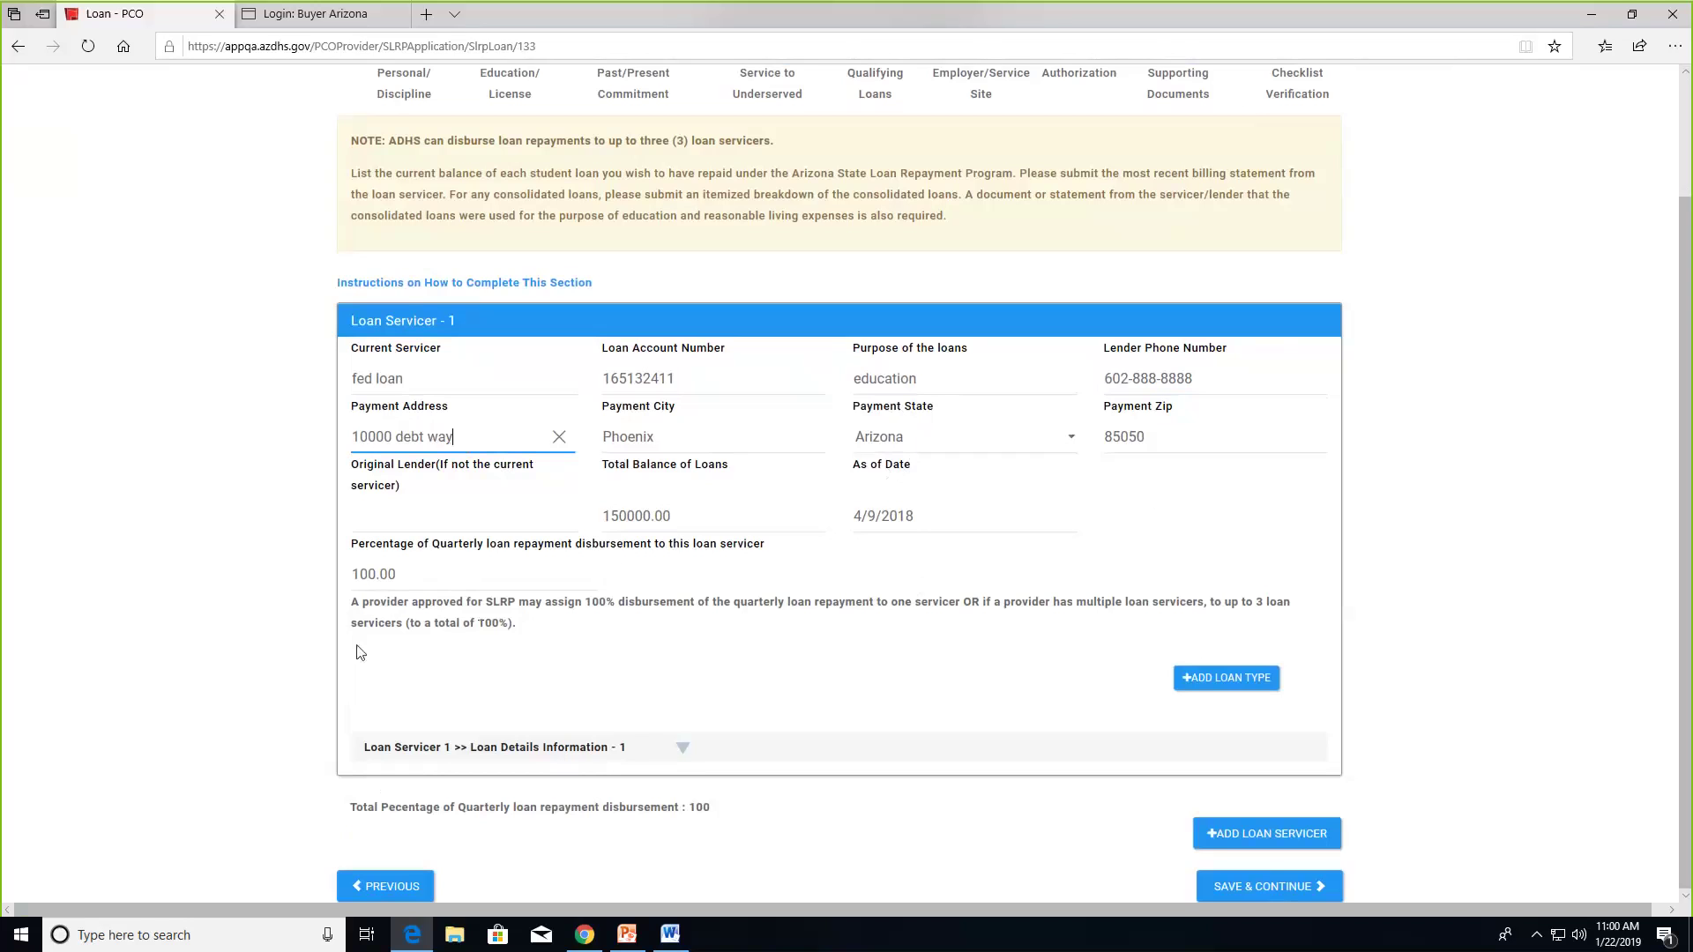
pyautogui.press('Tab')
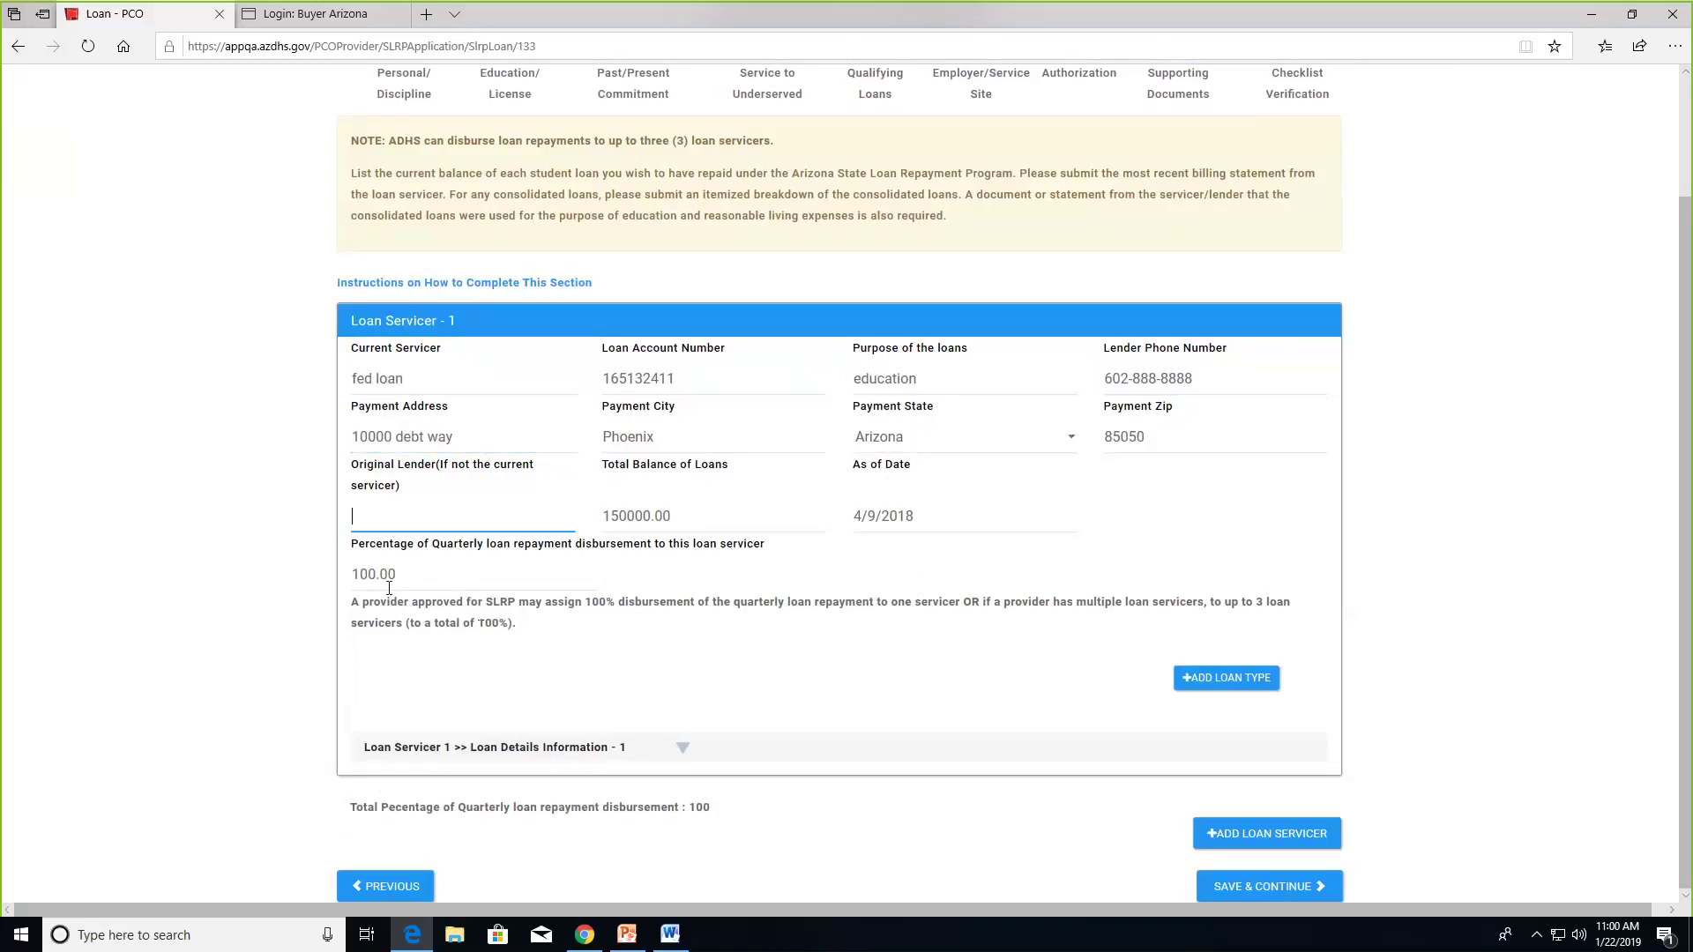
pyautogui.click(938, 527)
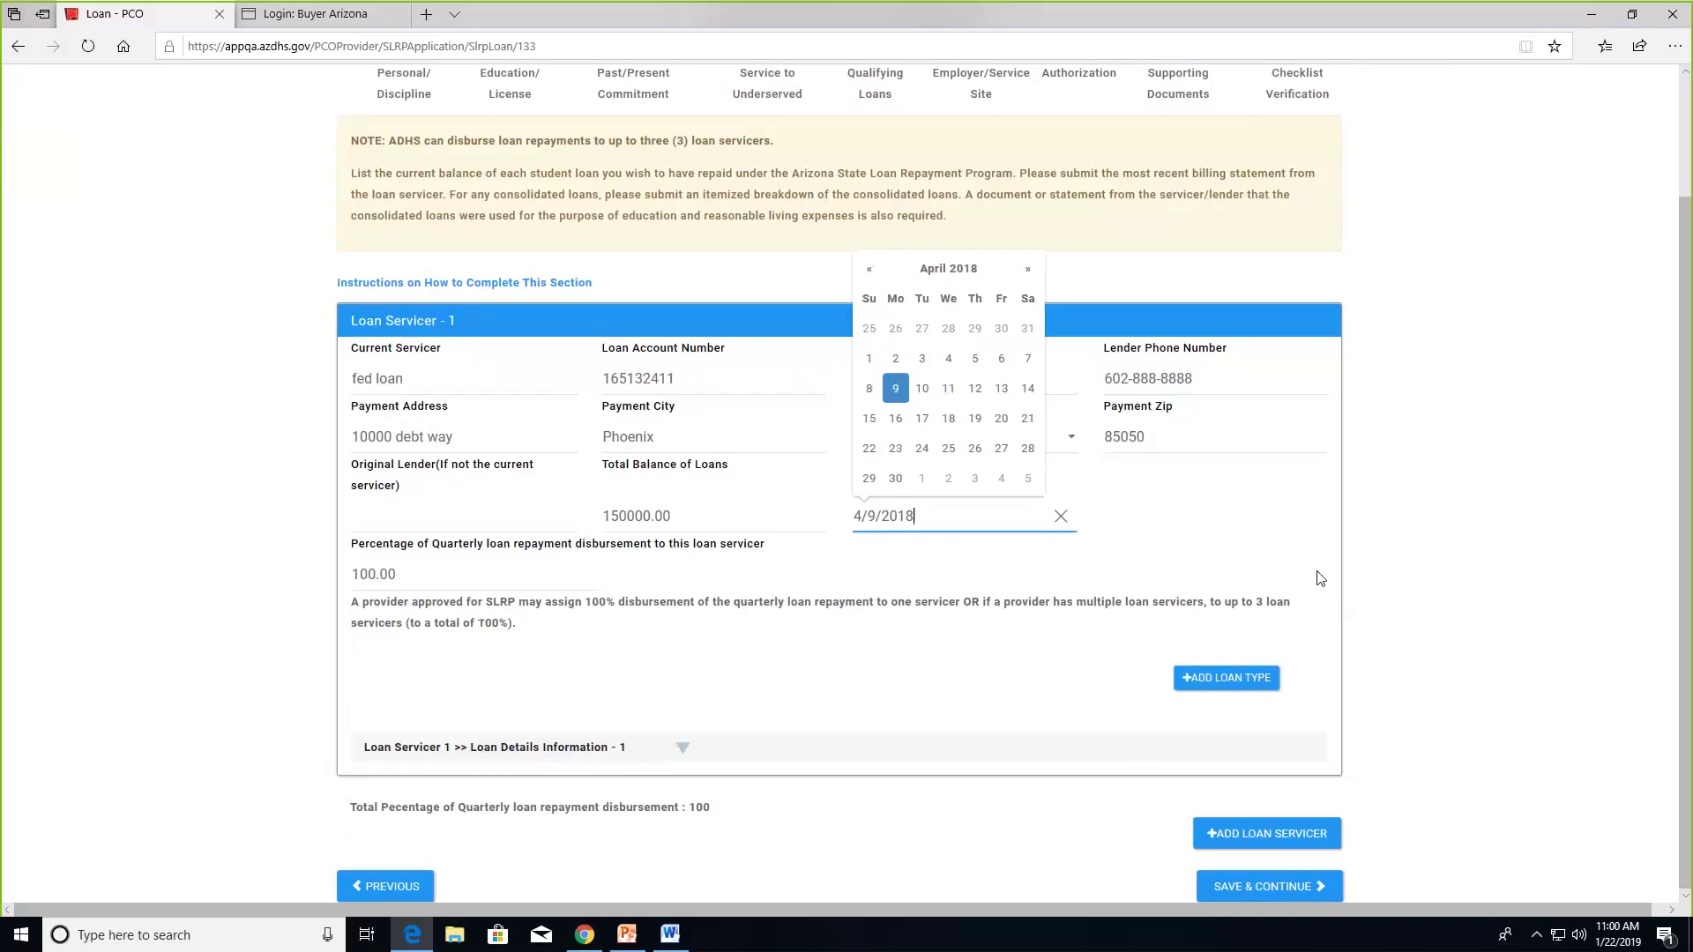
pyautogui.click(1514, 646)
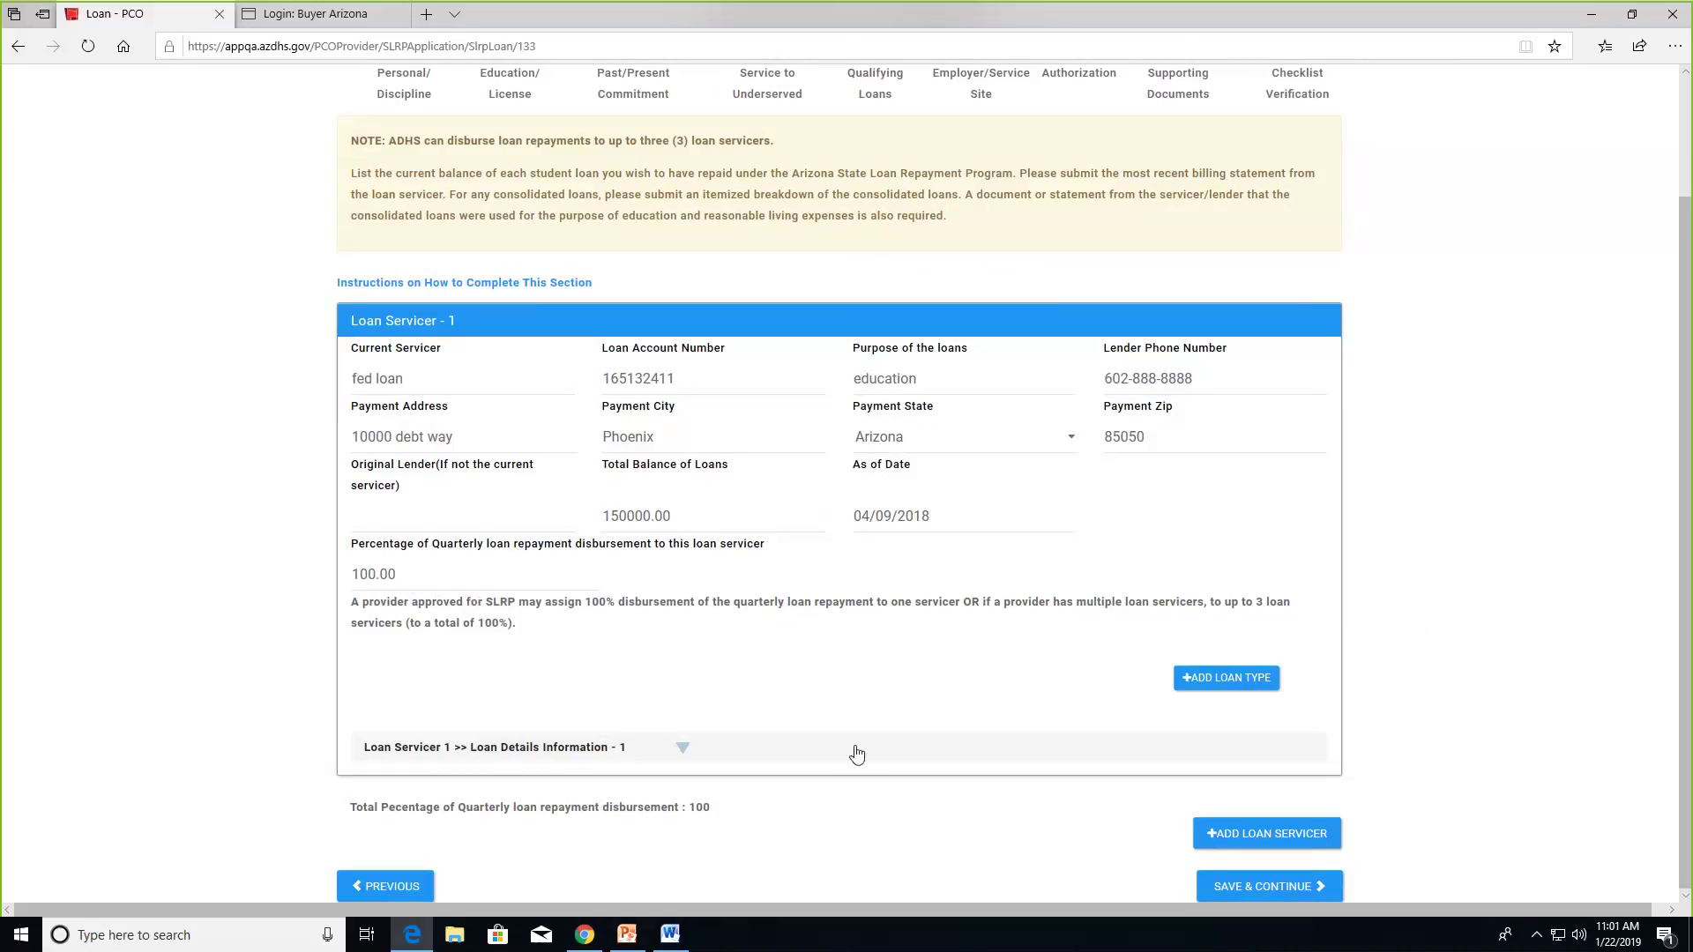
# Add two more blank loan servicer entries, Loan Servicer 2 and Loan Servicer 3, to the qualifying loans section
pyautogui.click(1280, 844)
pyautogui.scroll(-3, 219, 696)
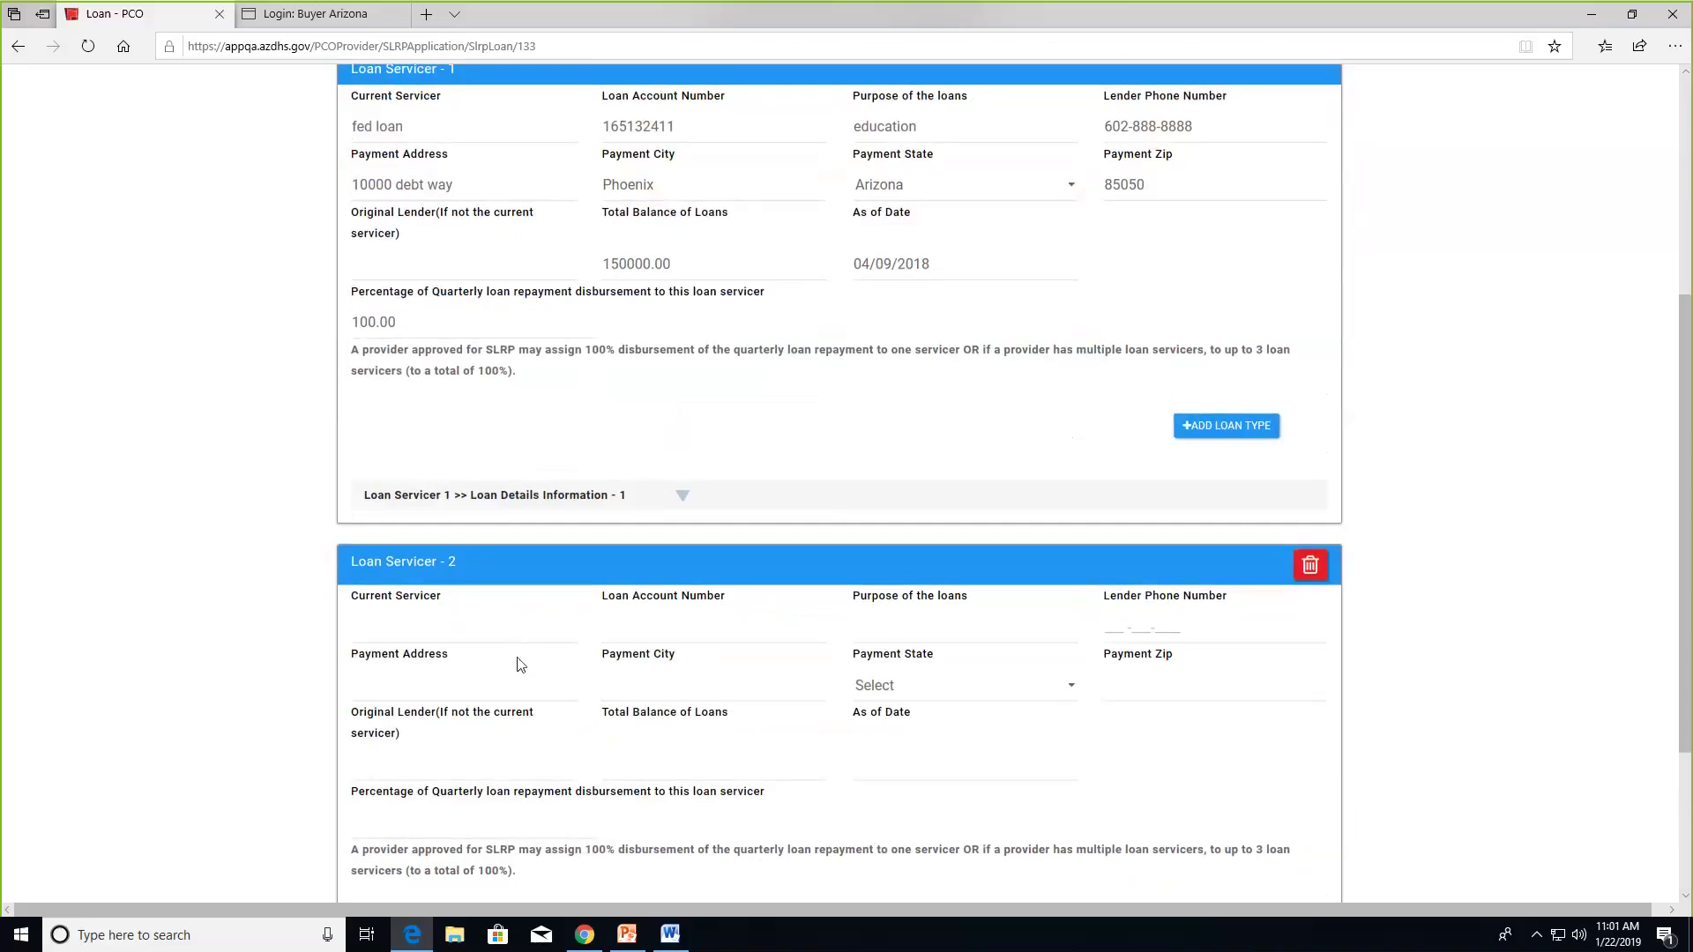
pyautogui.scroll(-2, 623, 711)
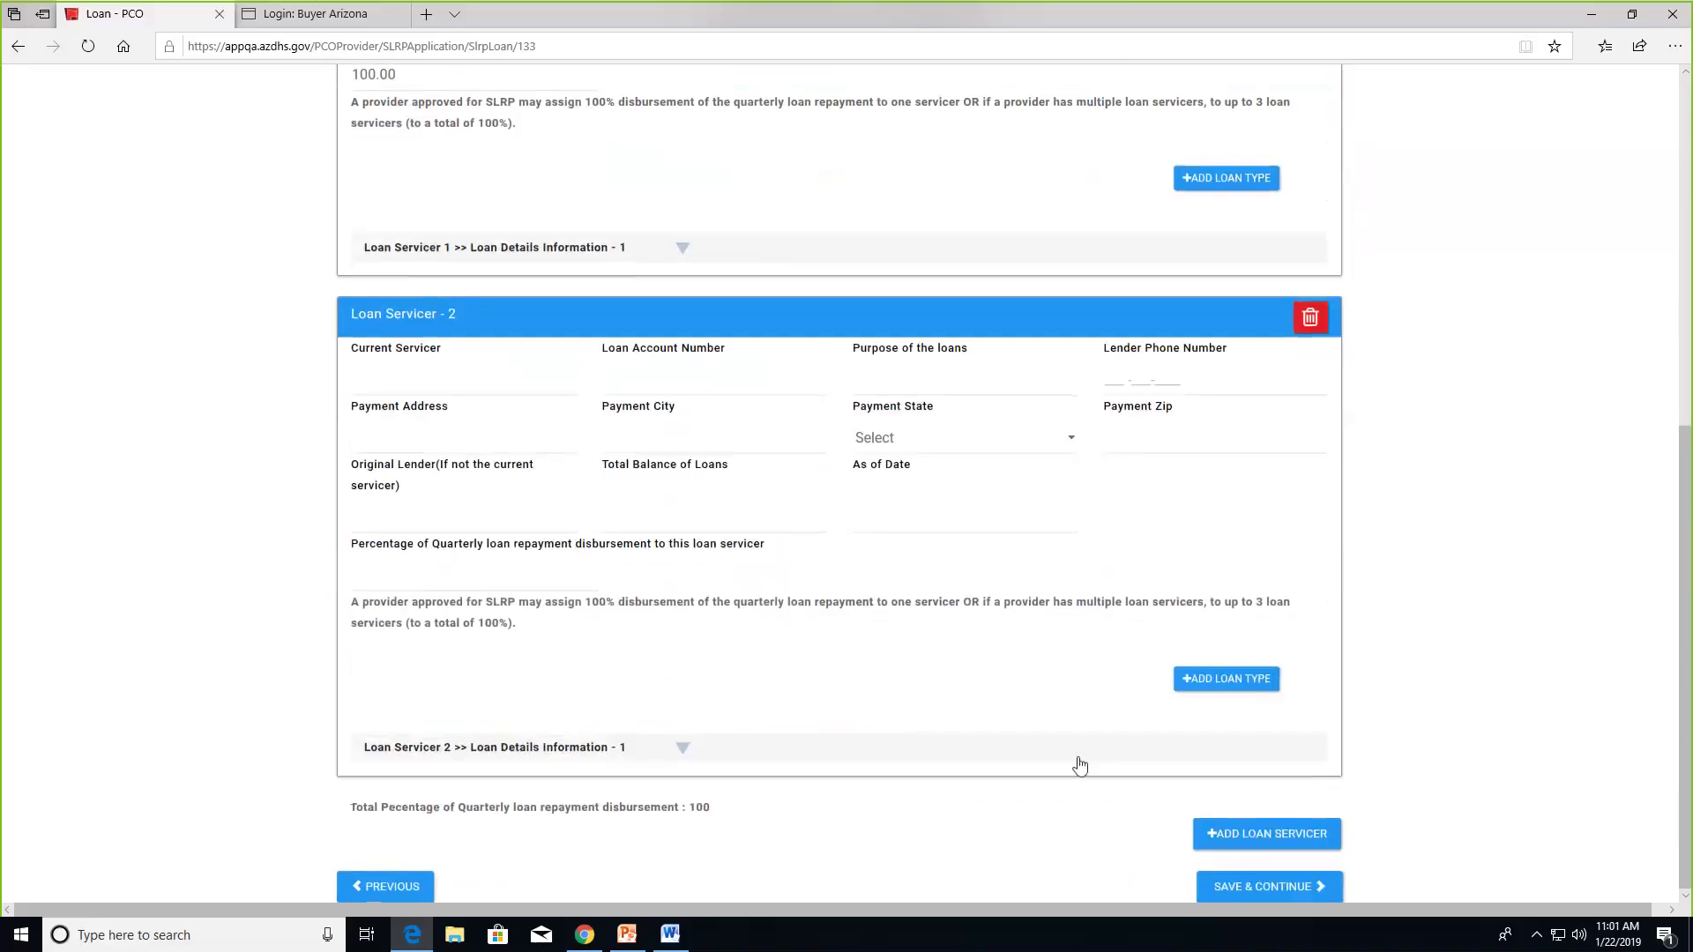
pyautogui.click(1257, 836)
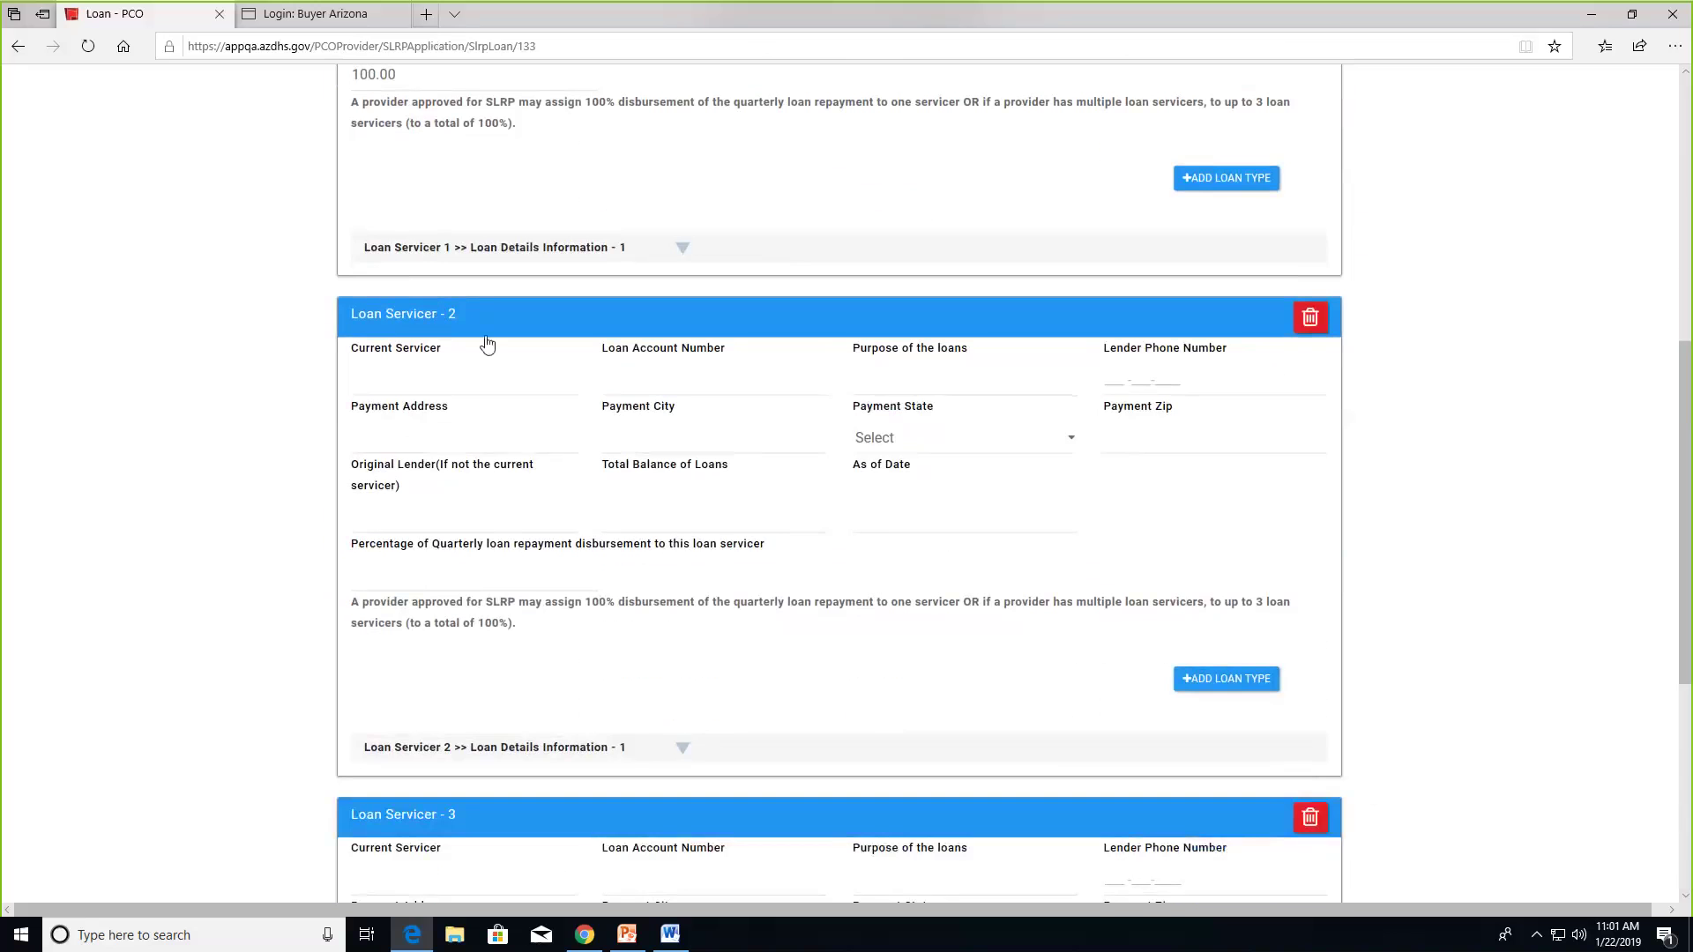
pyautogui.scroll(3, 638, 729)
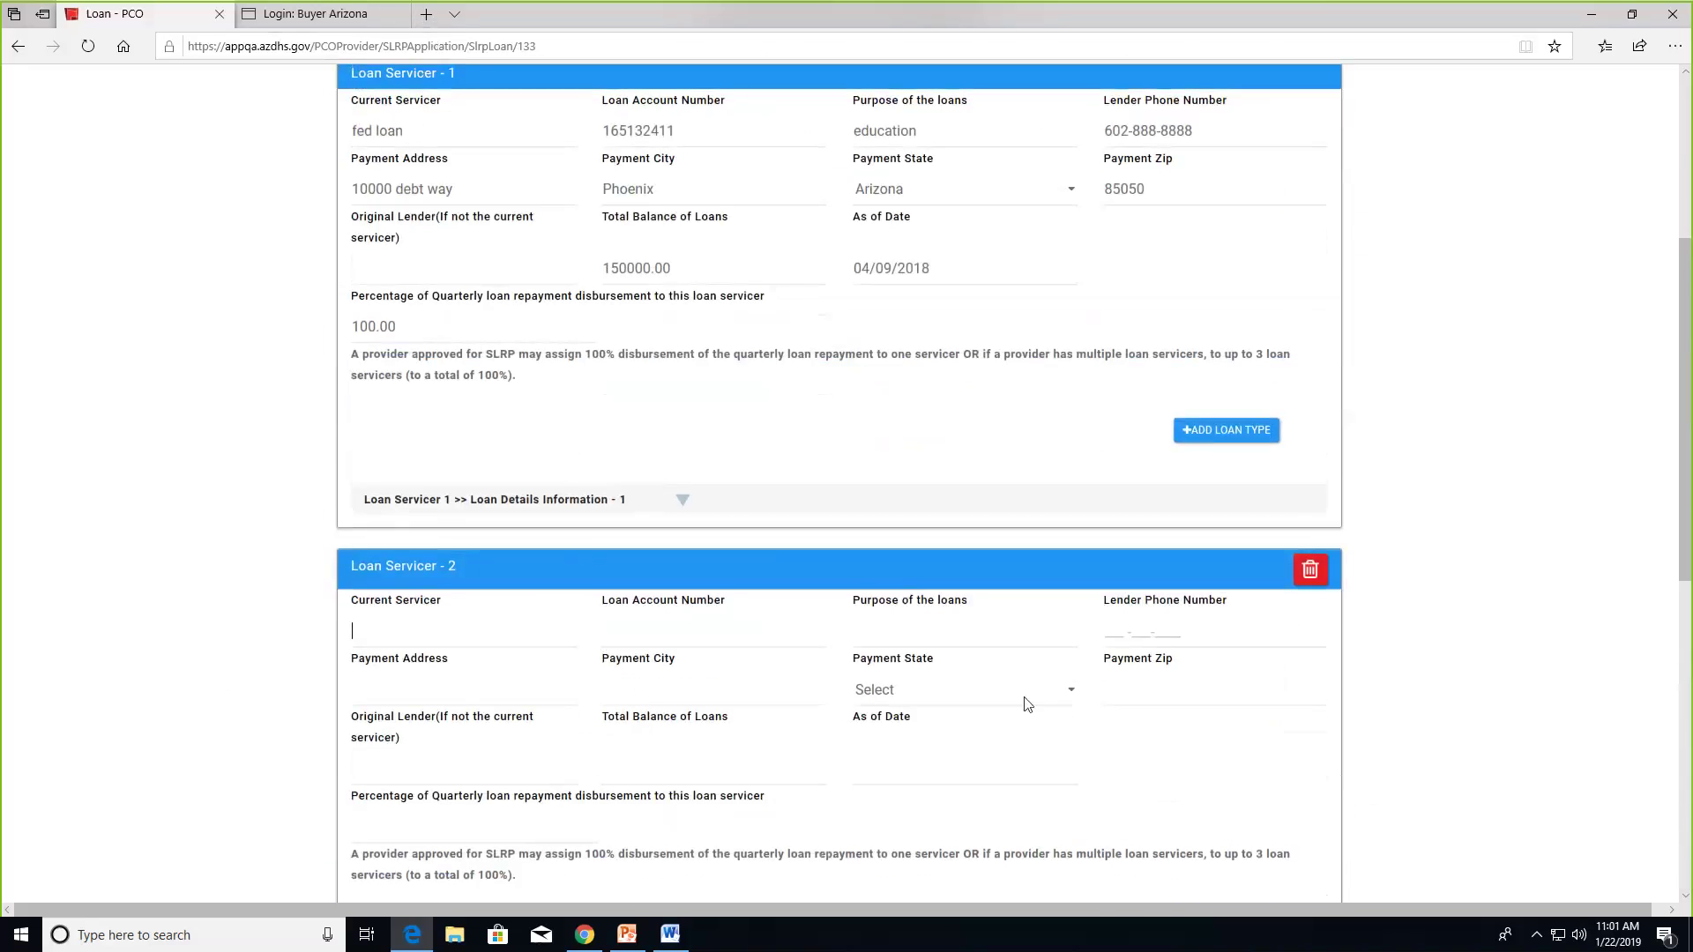
# Examine the blank Loan Servicer 2 and 3 entries alongside Loan Servicer 1's percentage of quarterly loan repayment disbursement field
pyautogui.scroll(-7, 914, 684)
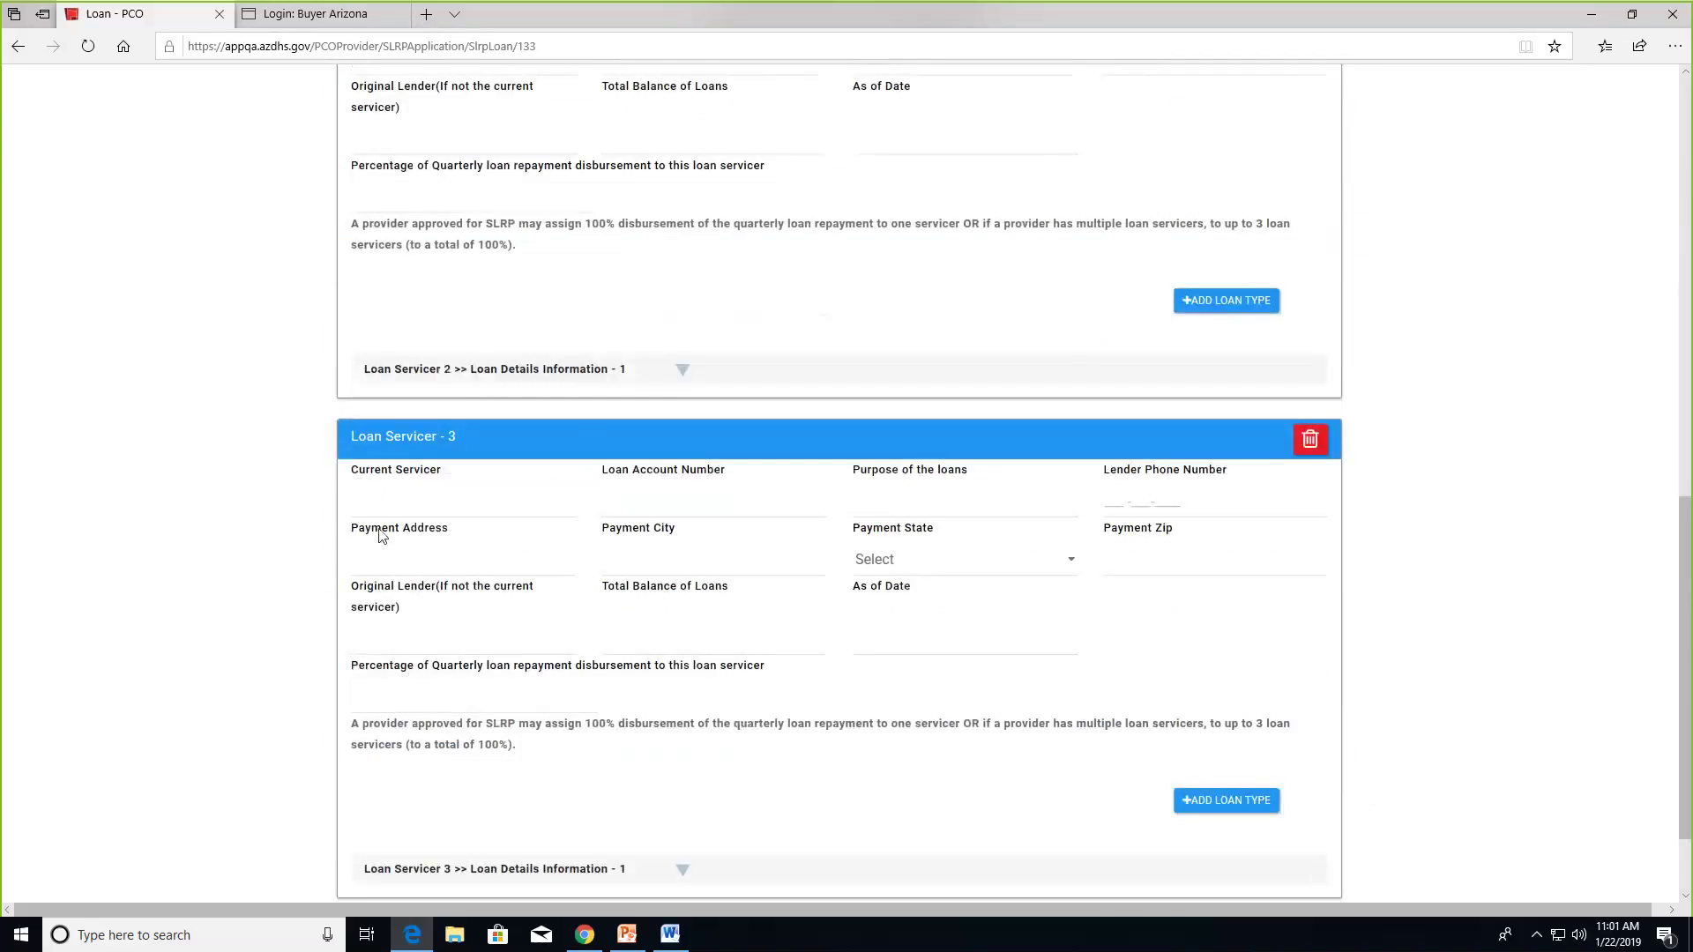
pyautogui.click(383, 504)
pyautogui.scroll(4, 675, 661)
pyautogui.scroll(3, 678, 660)
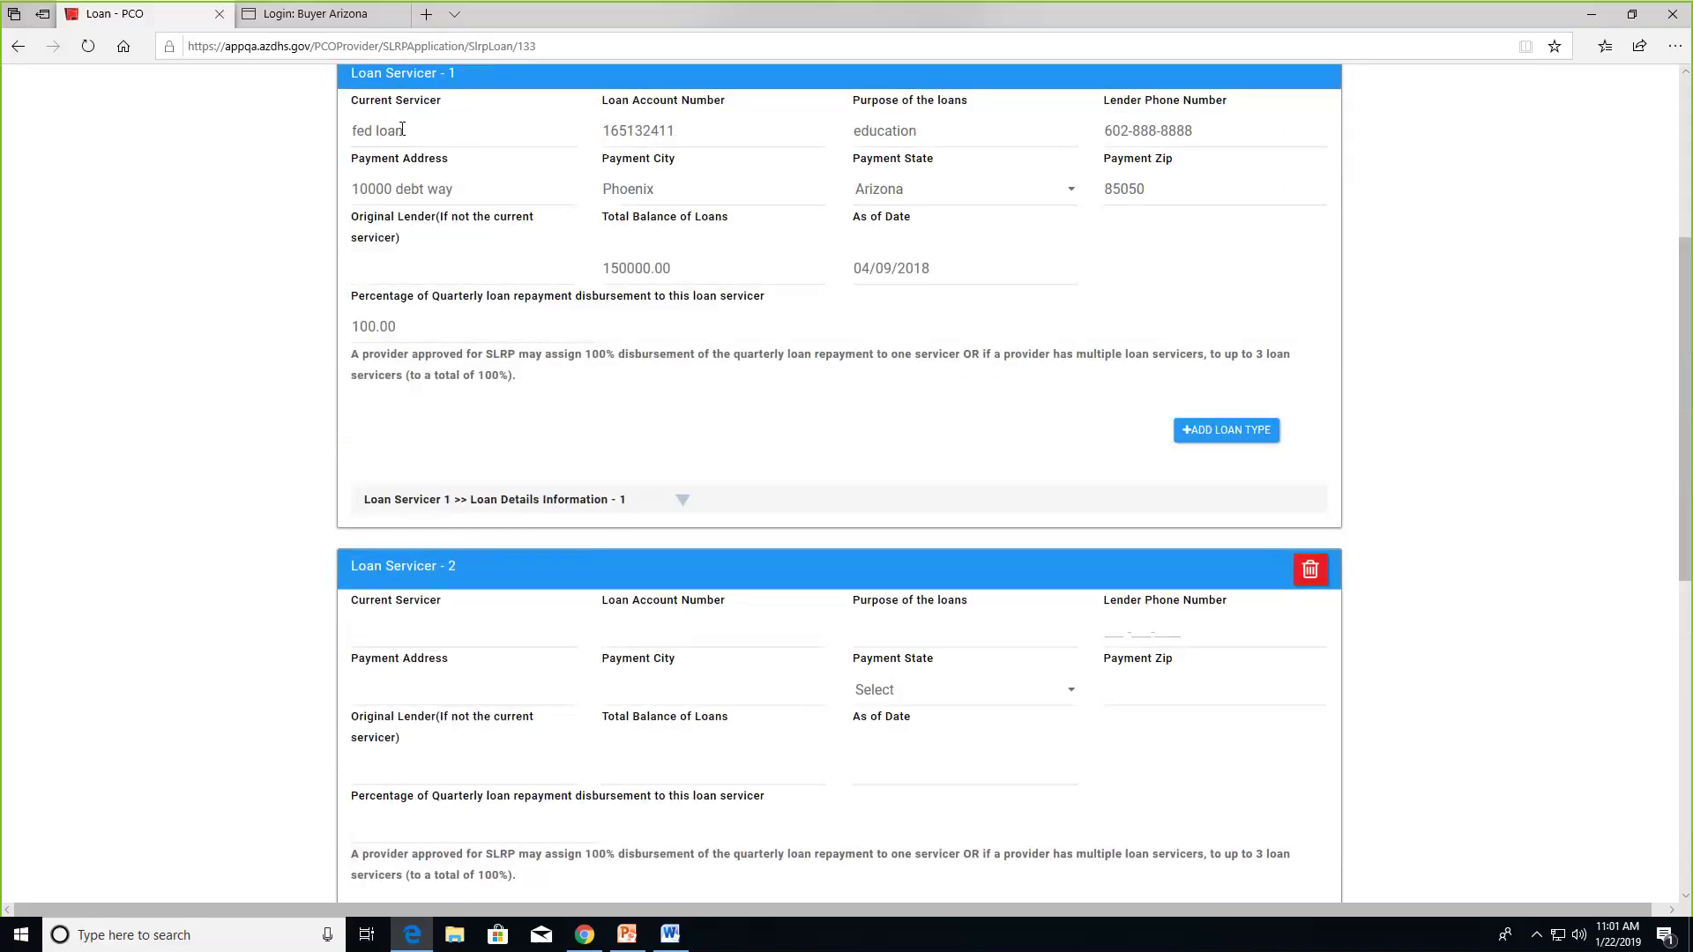
pyautogui.click(413, 330)
pyautogui.click(451, 333)
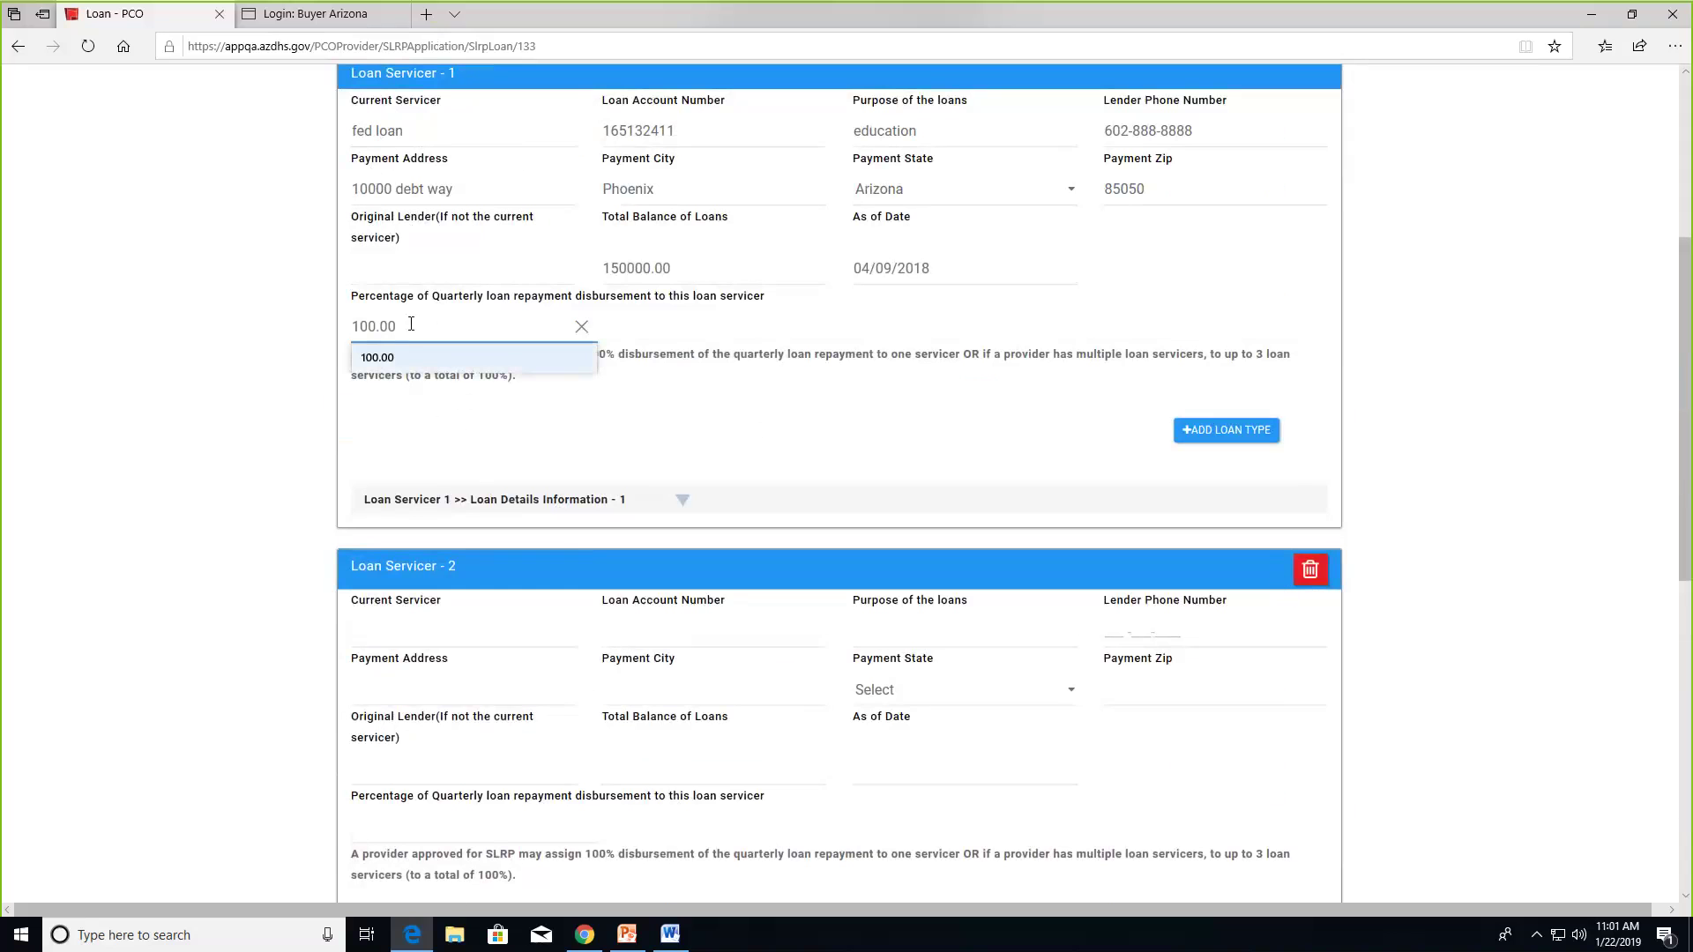
pyautogui.scroll(-4, 401, 328)
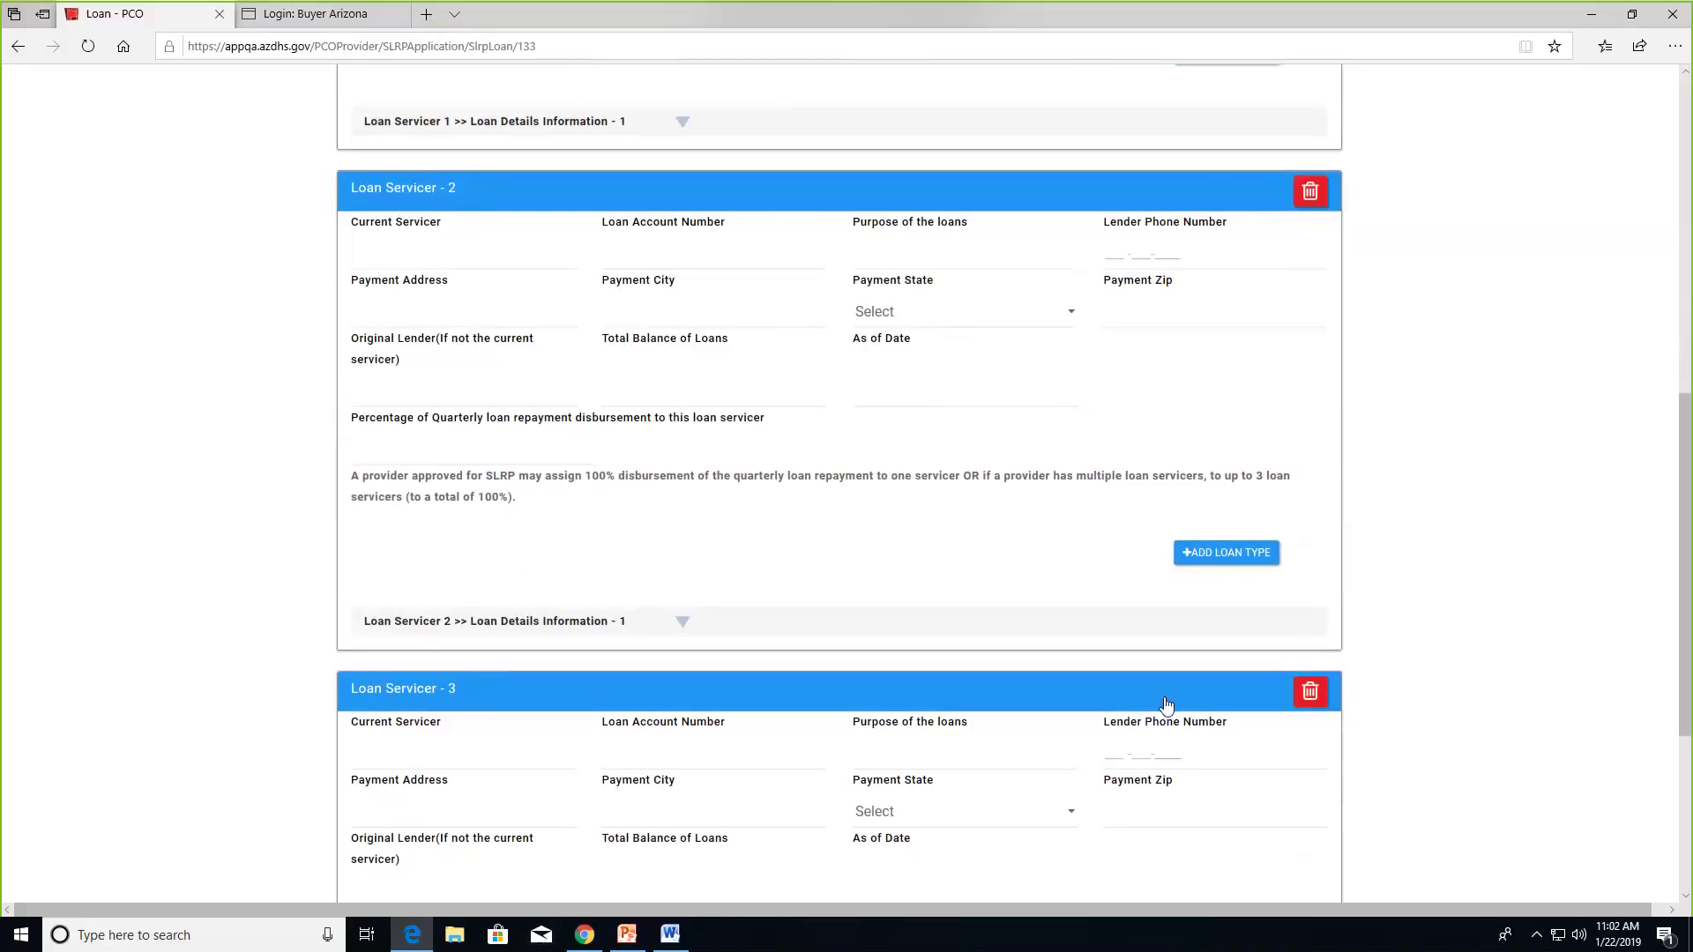
pyautogui.scroll(3, 1159, 701)
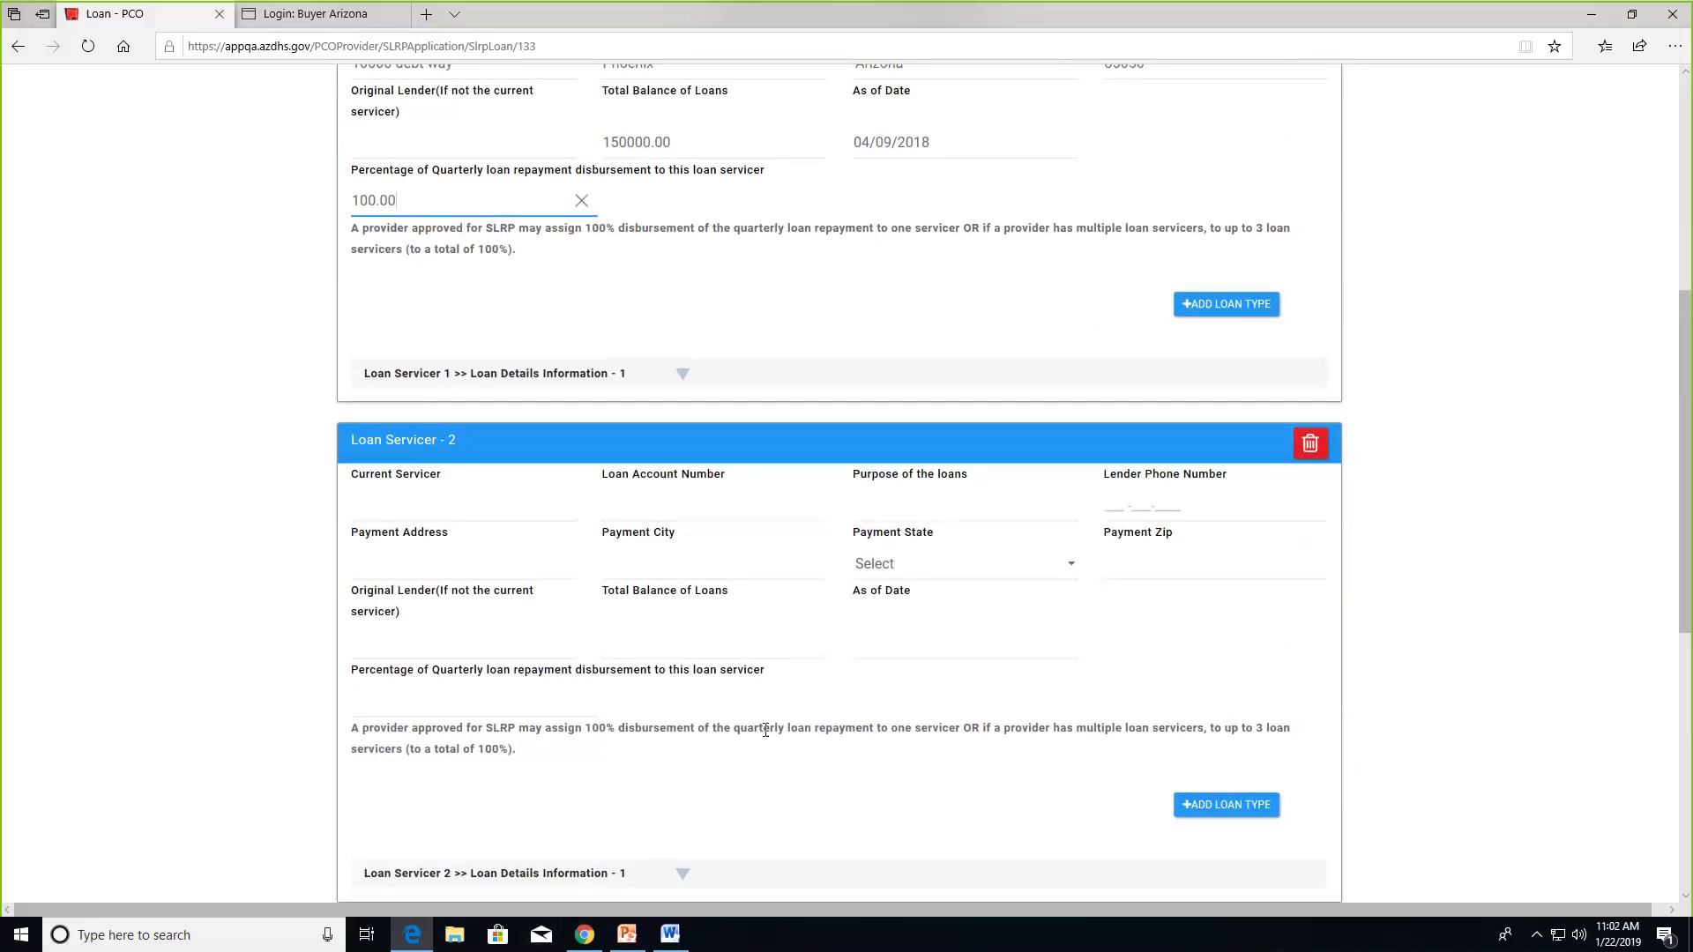
pyautogui.scroll(3, 798, 630)
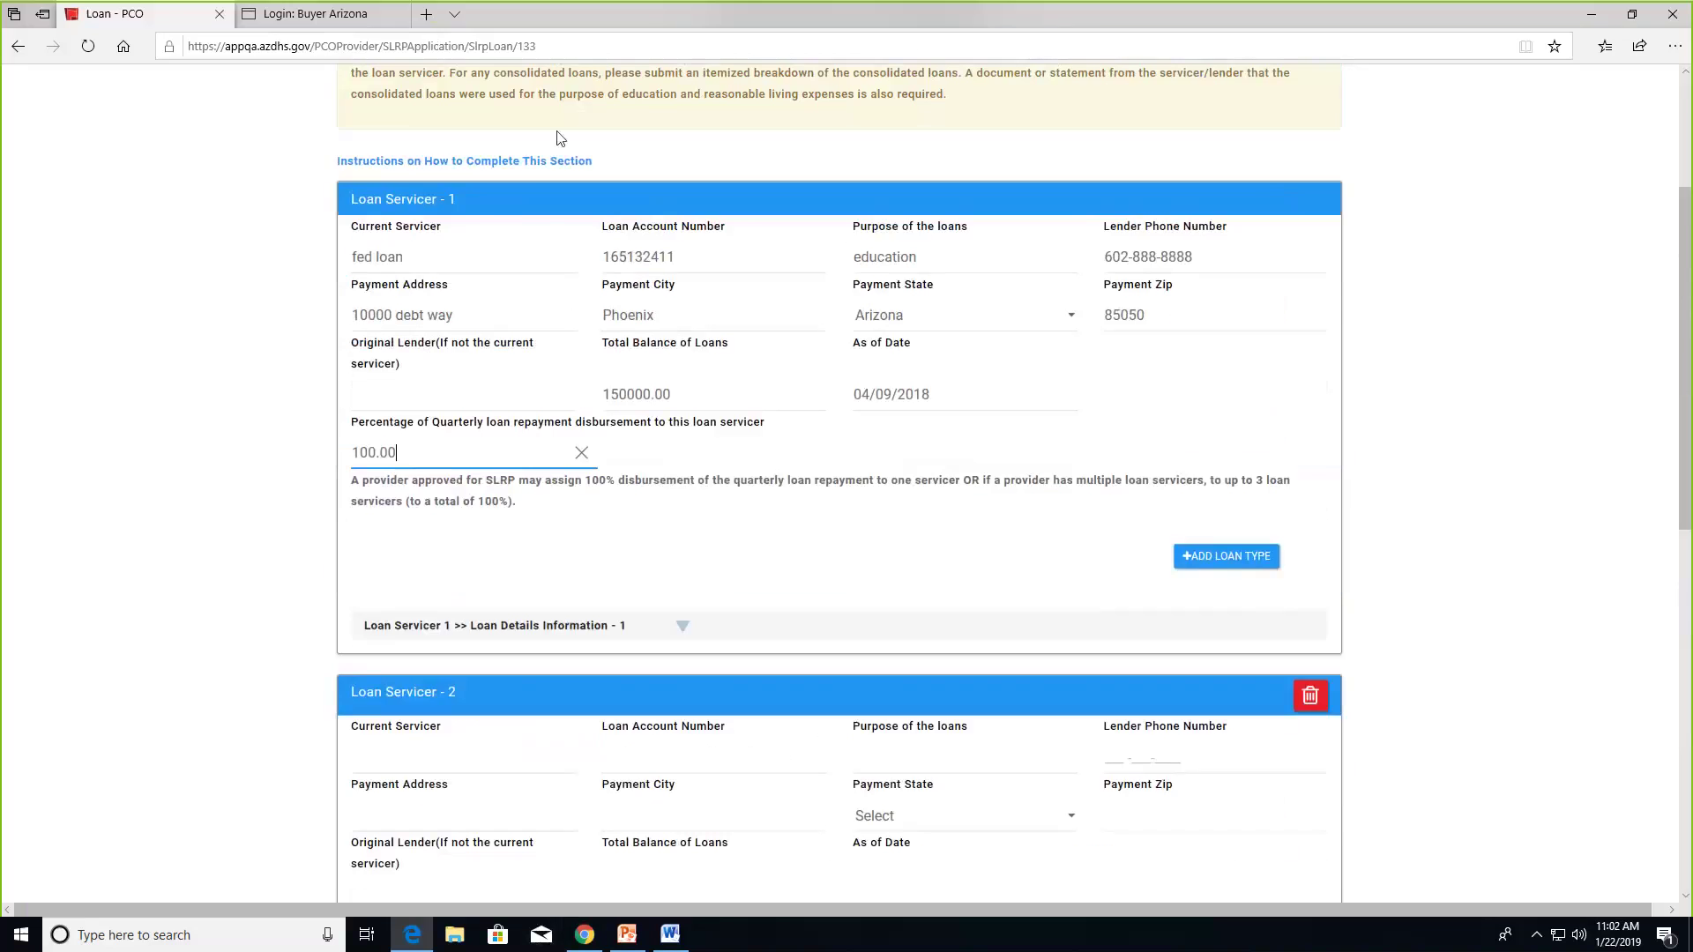
pyautogui.scroll(-4, 730, 833)
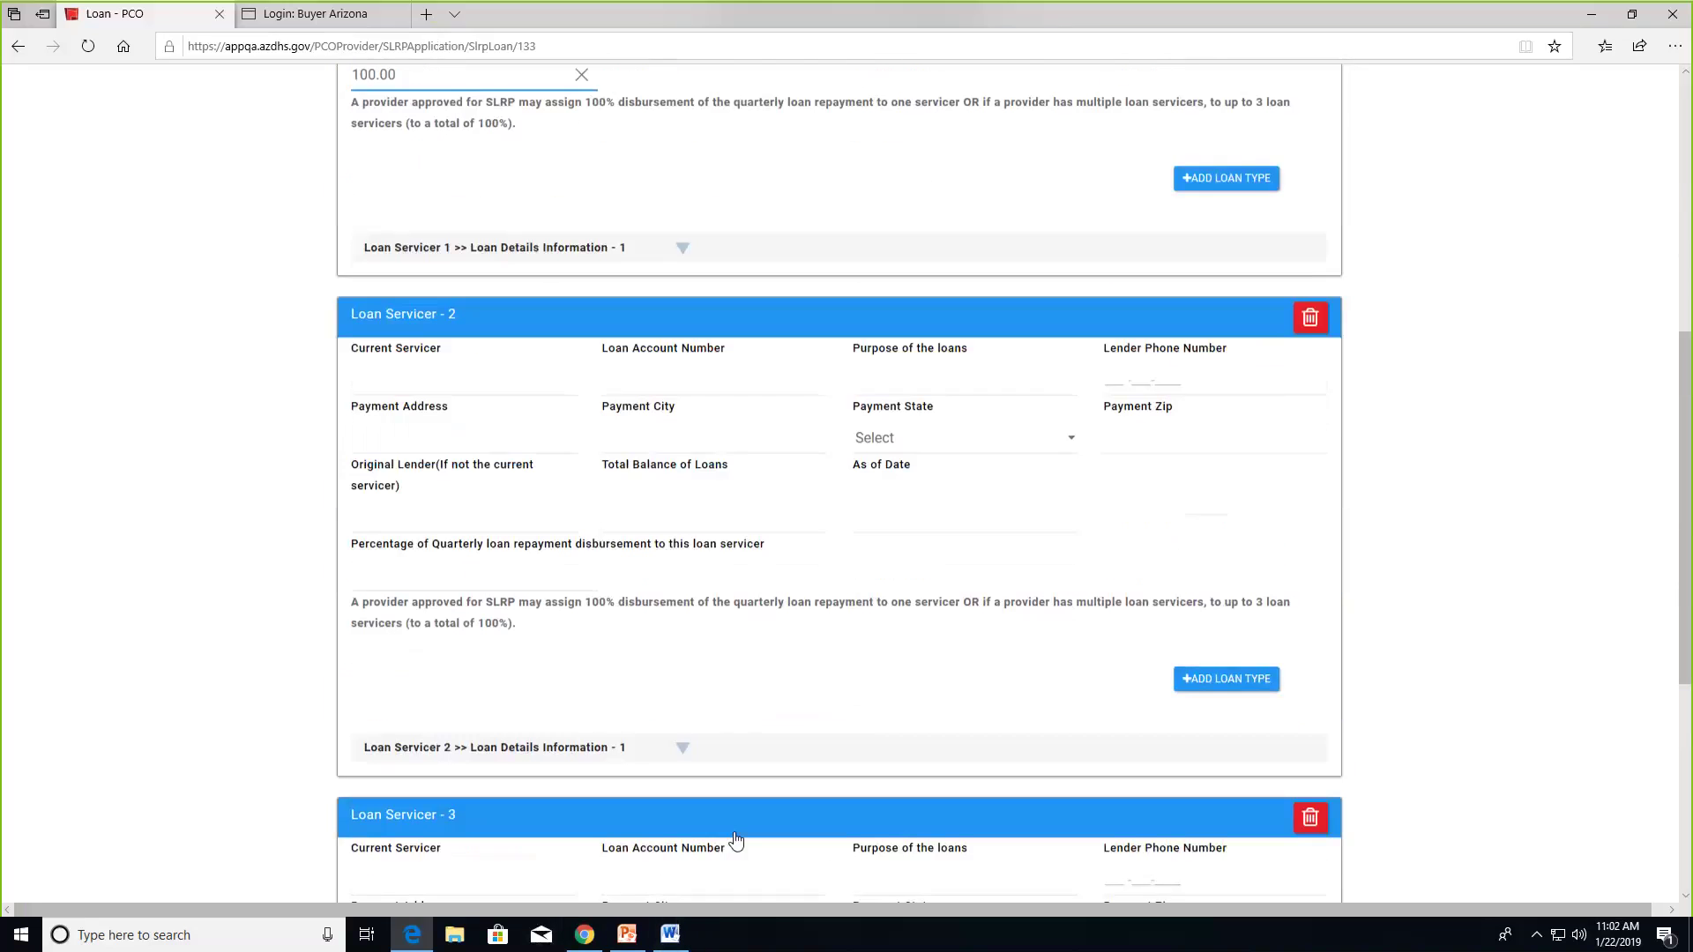
pyautogui.scroll(3, 946, 806)
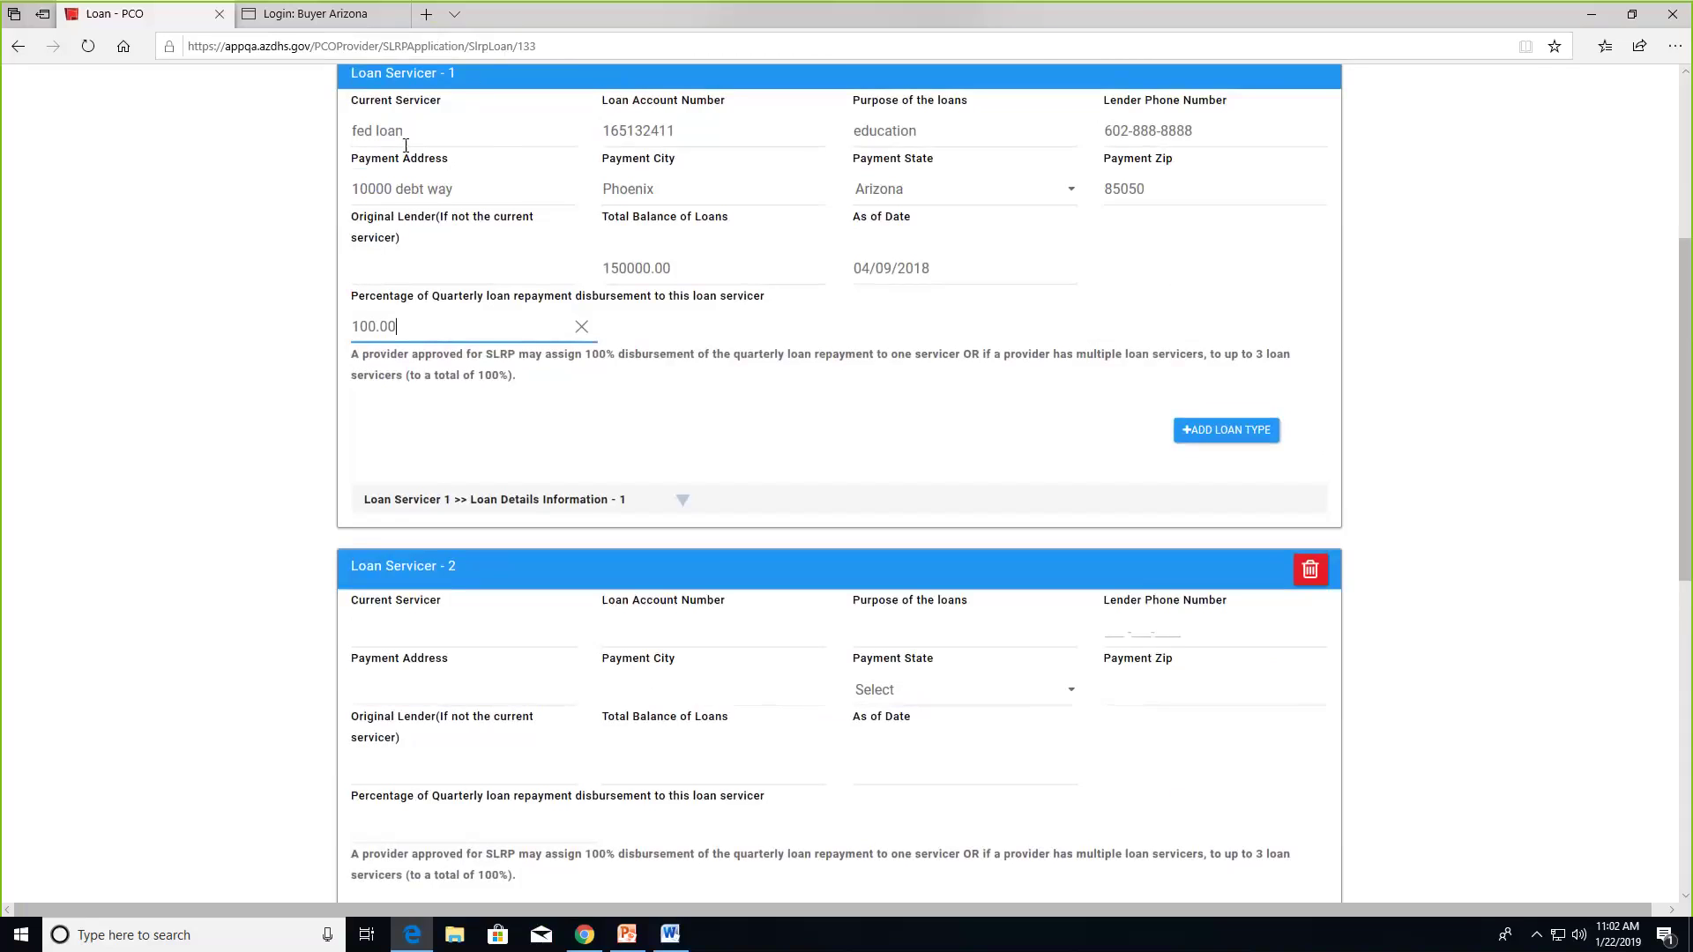
# Expand the first loan details of Loan Servicer 1 and add a second blank loan type entry to that servicer
pyautogui.click(687, 502)
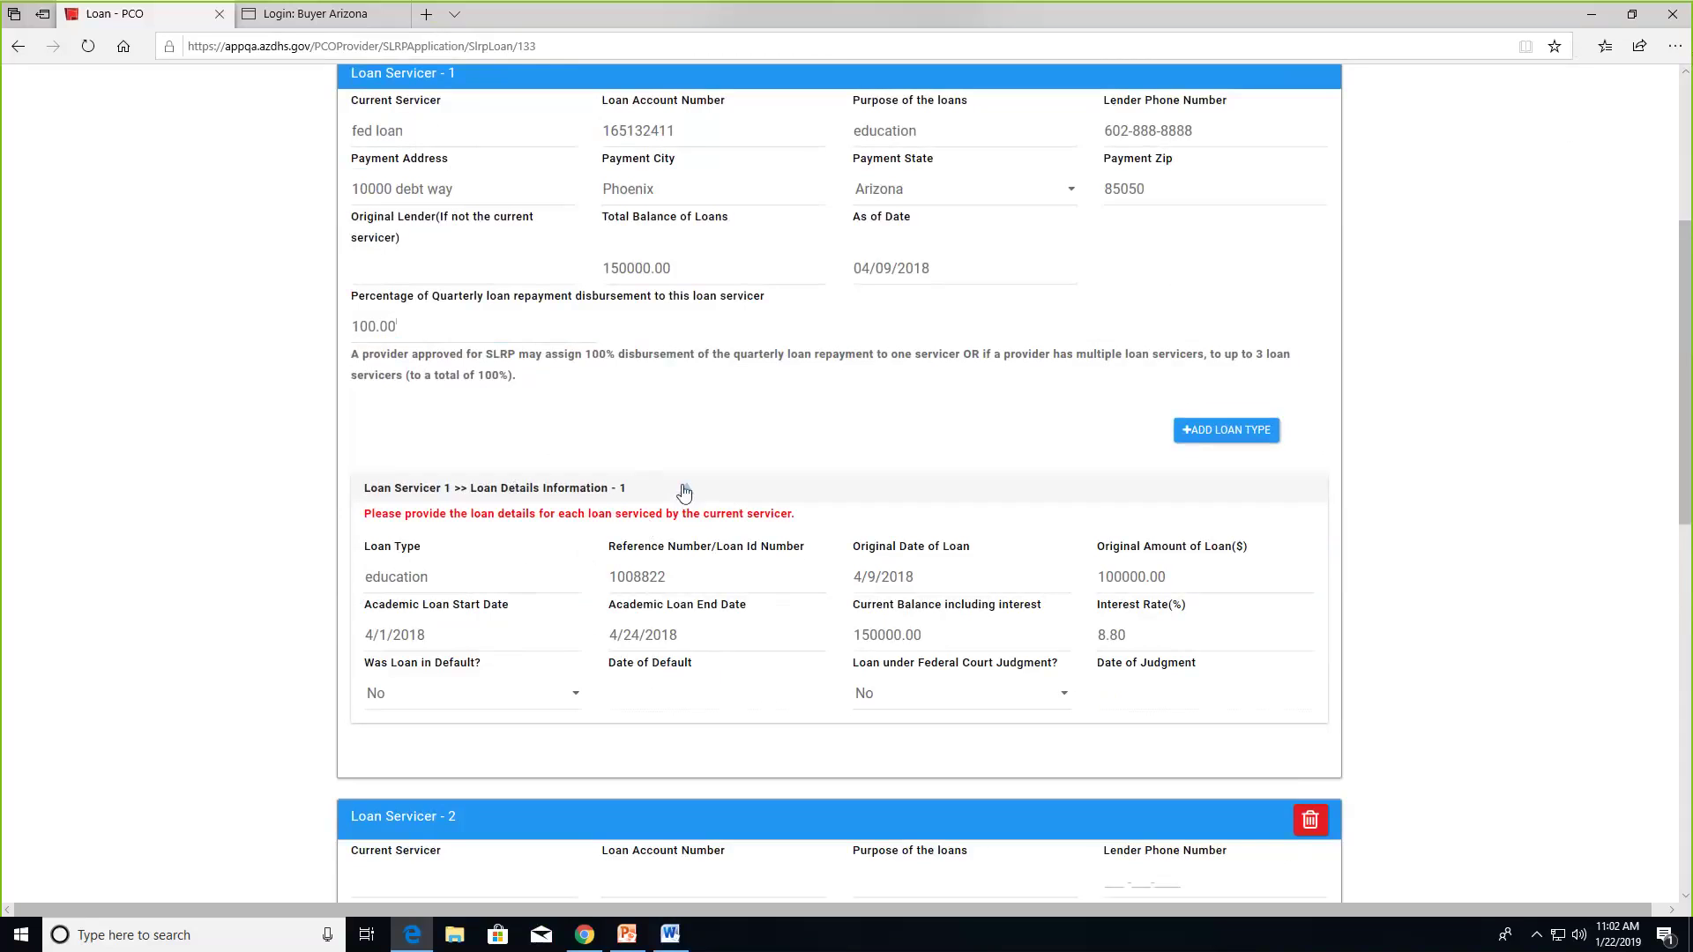
pyautogui.click(685, 489)
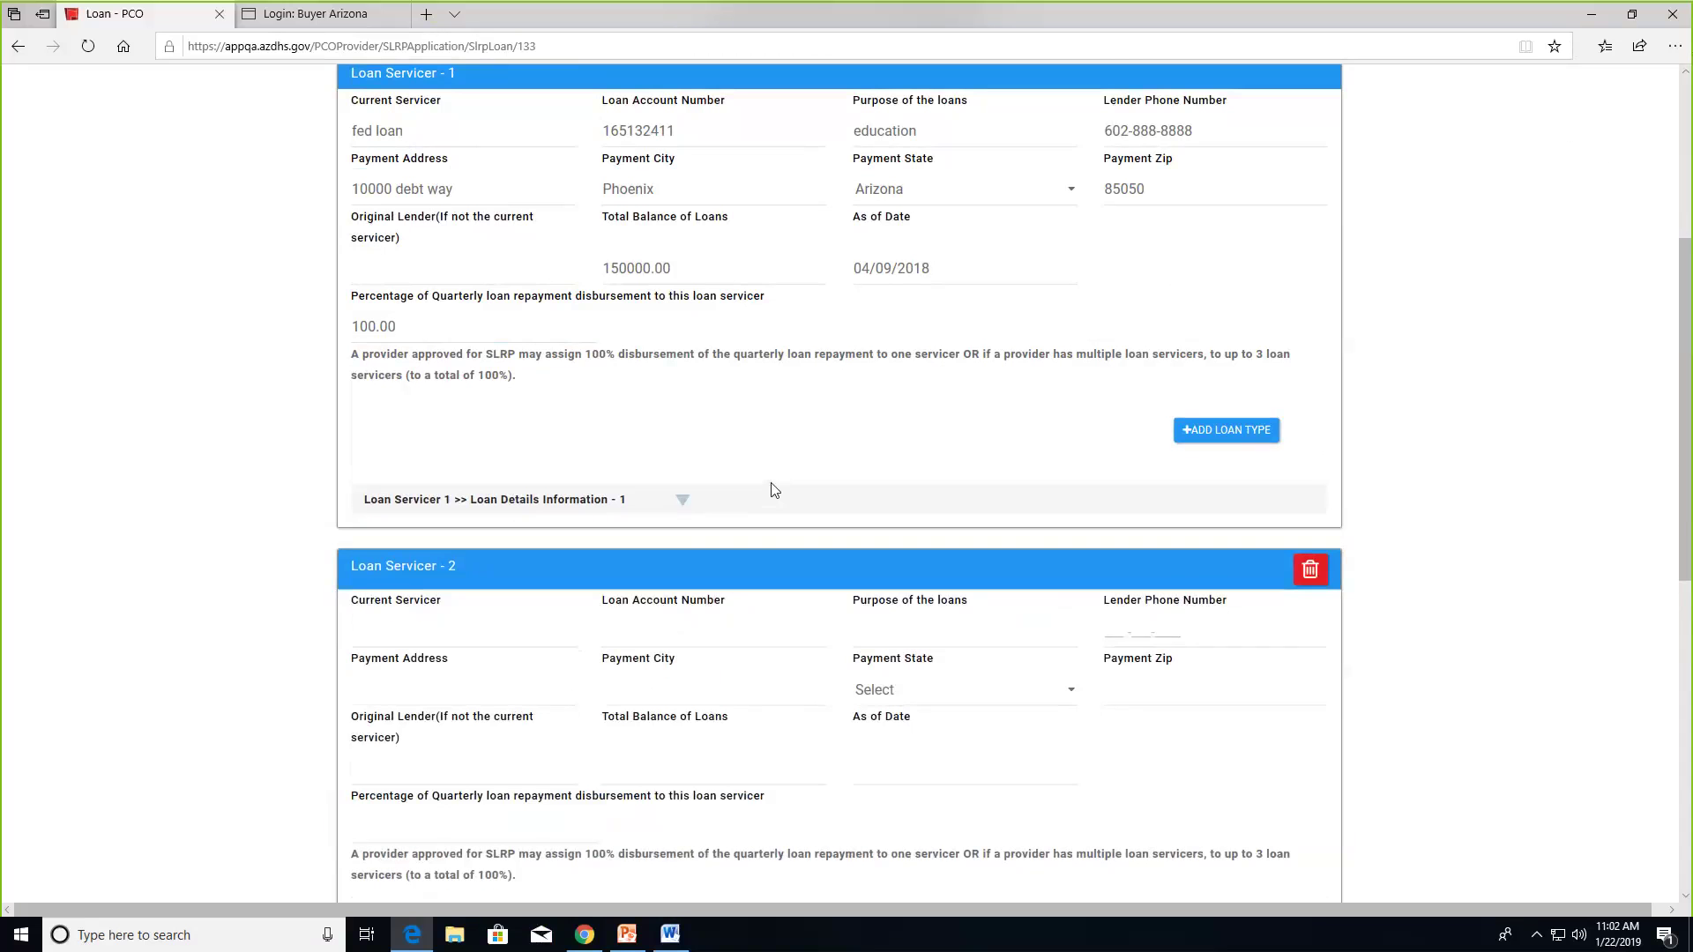
pyautogui.click(685, 500)
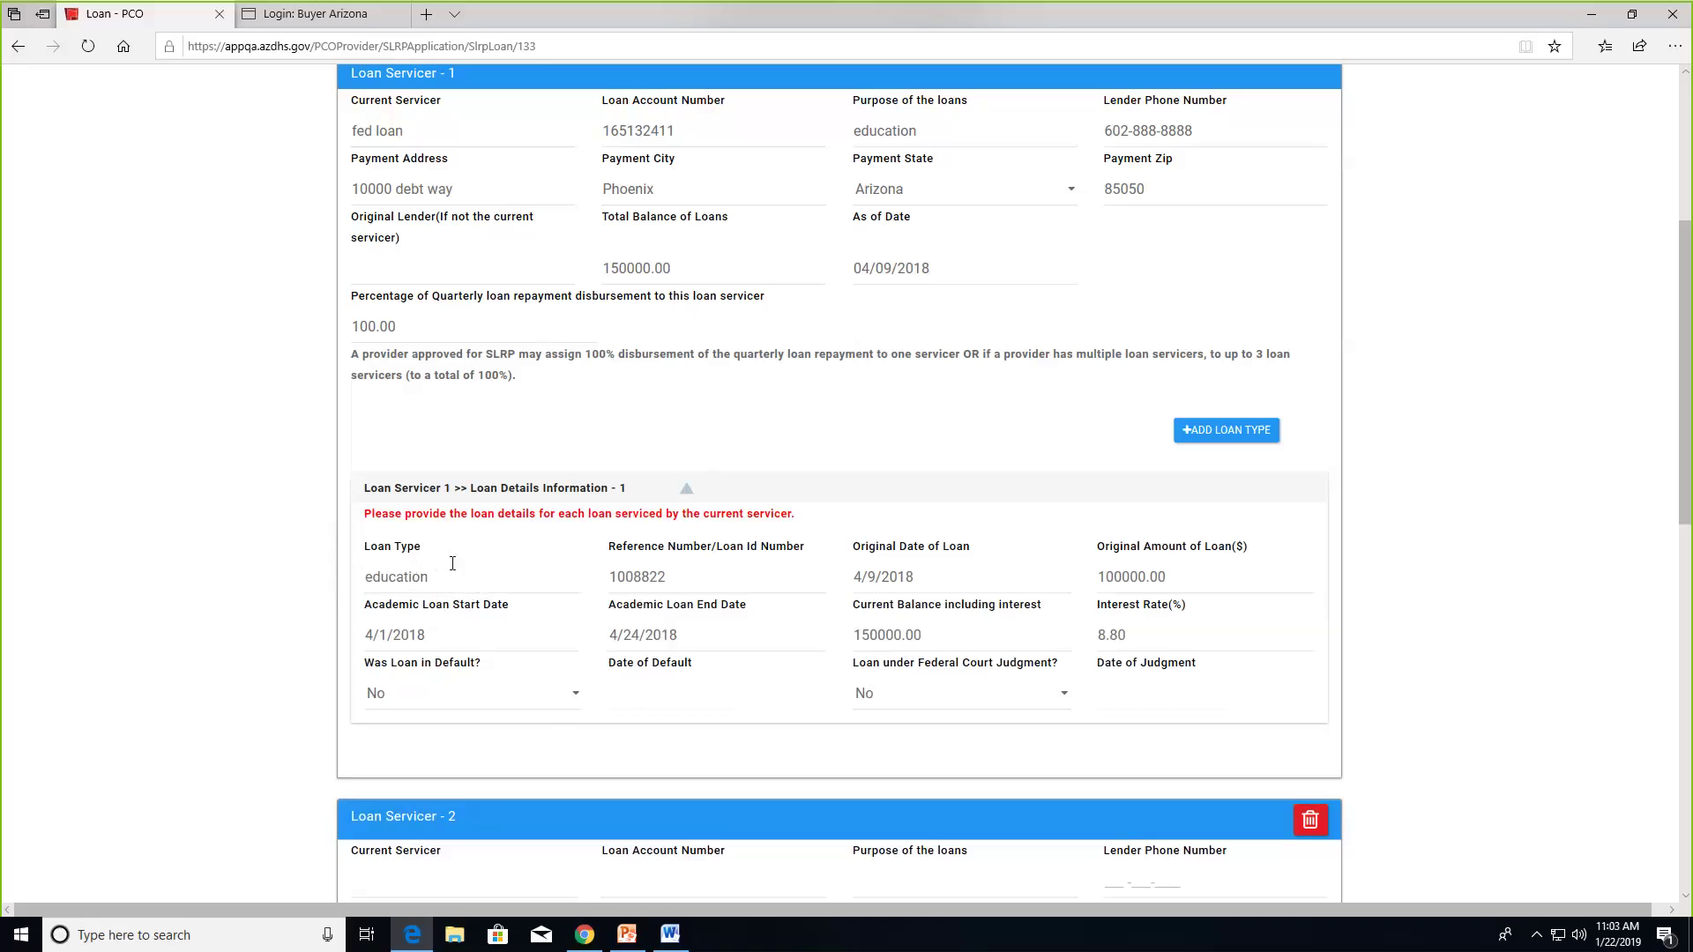
pyautogui.click(454, 582)
pyautogui.scroll(-1, 1361, 751)
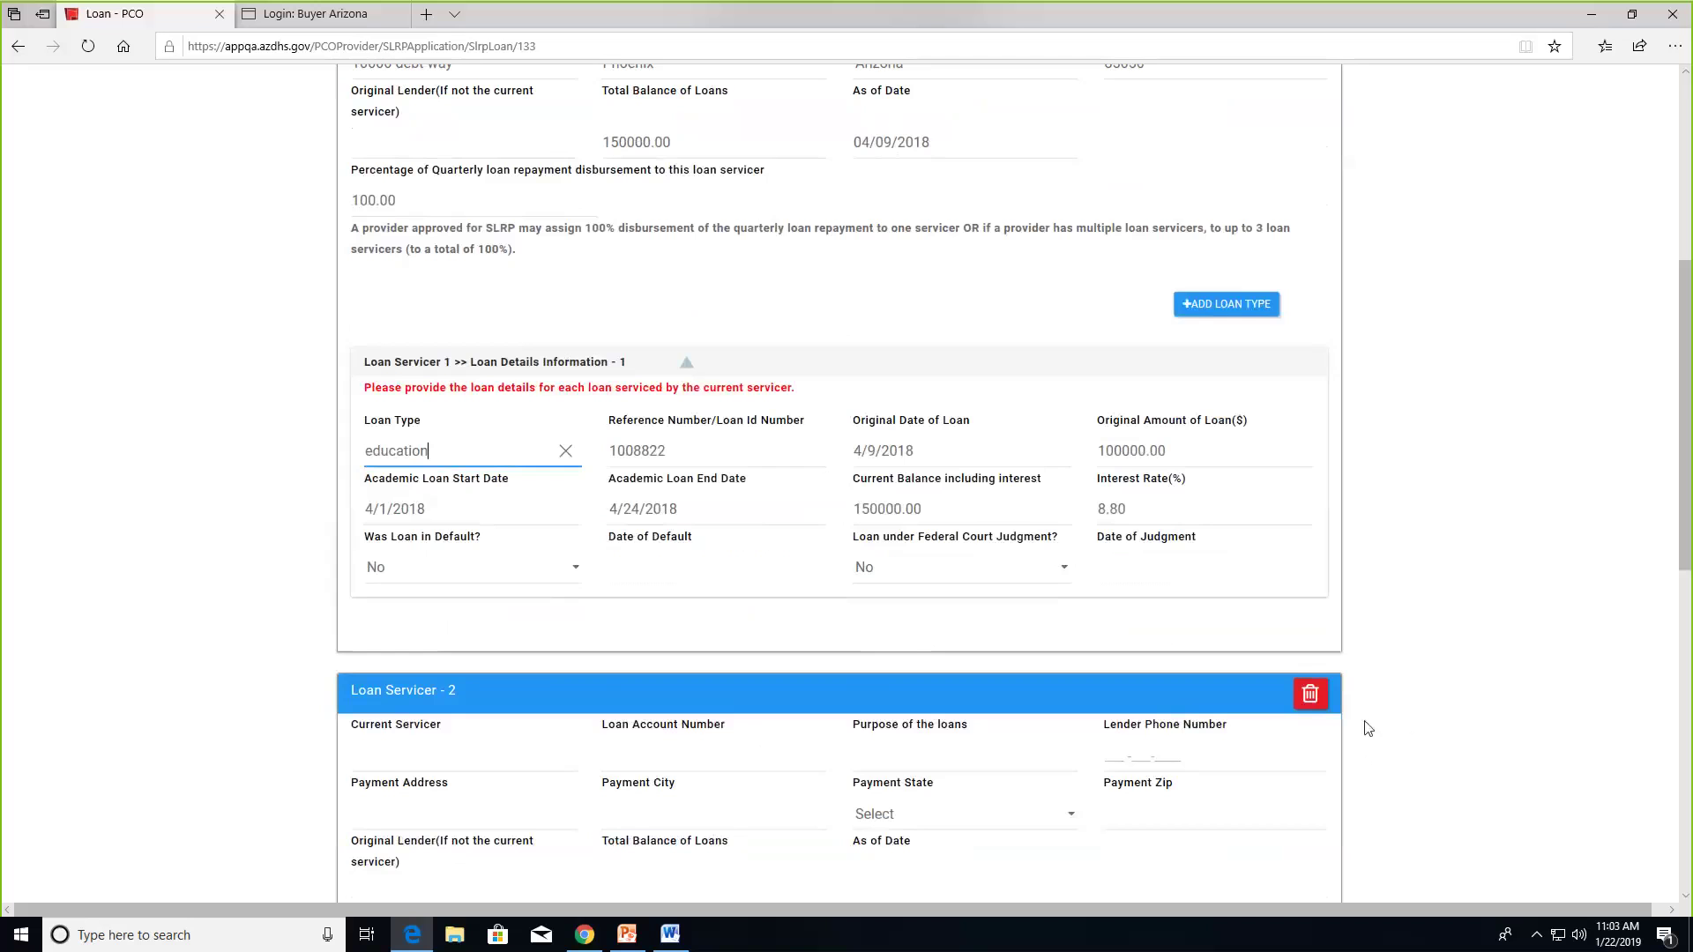
pyautogui.click(1248, 306)
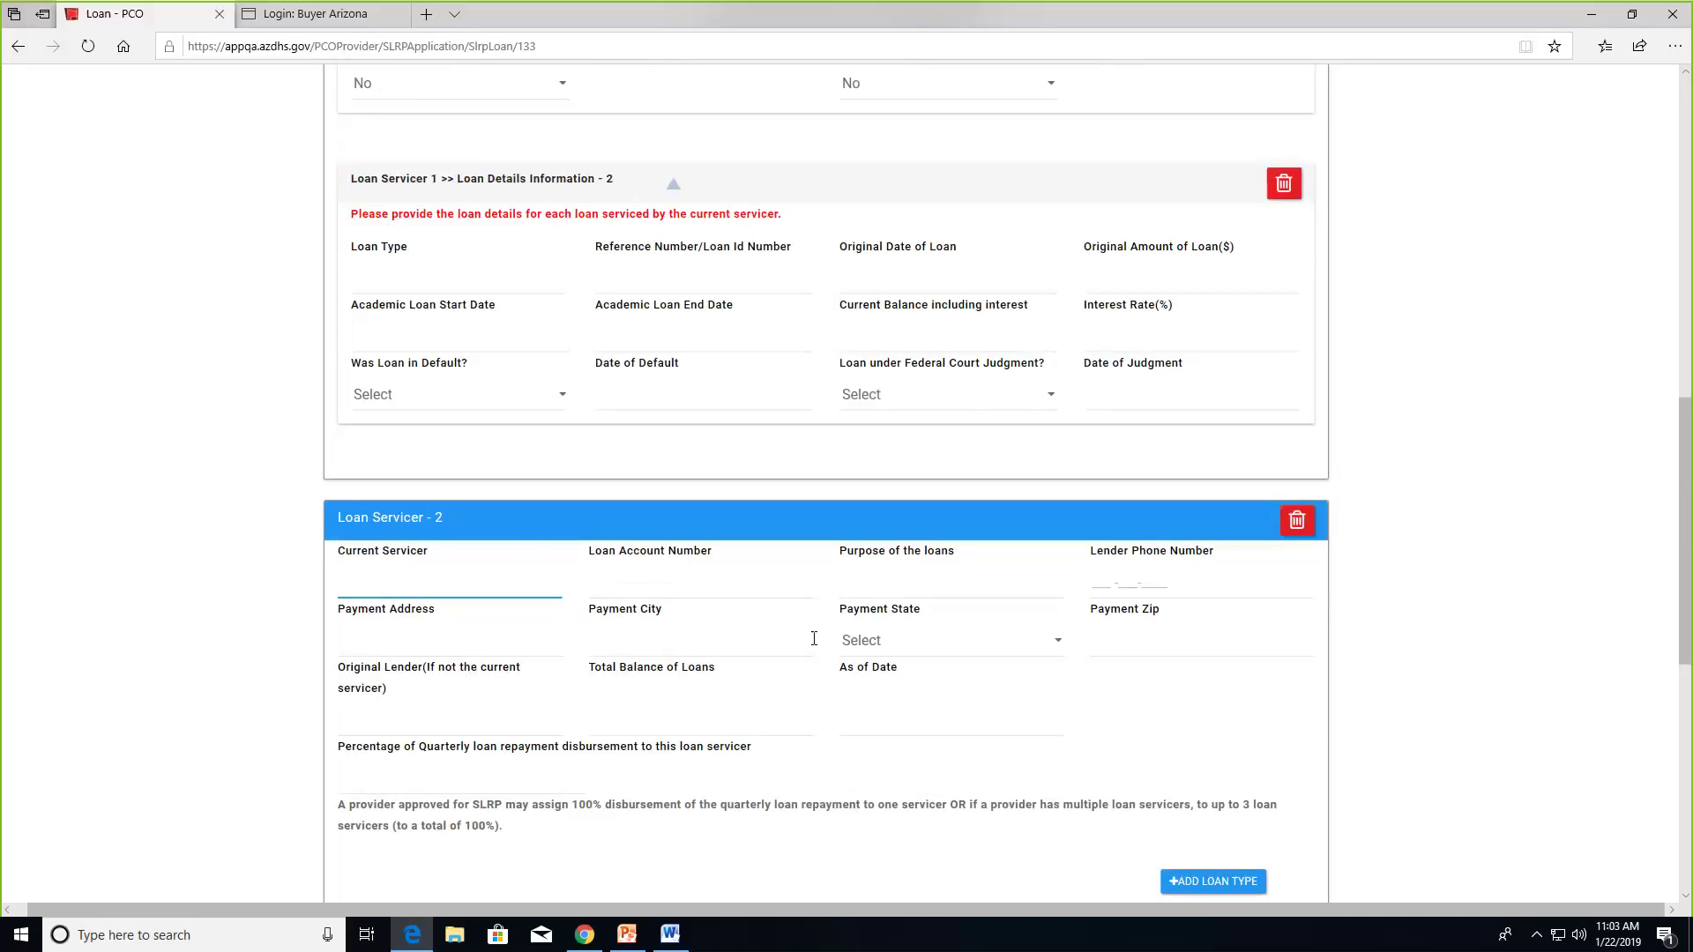
# Examine both loan details entries under Loan Servicer 1 and compare them with the separate loan servicer entries
pyautogui.scroll(1, 814, 638)
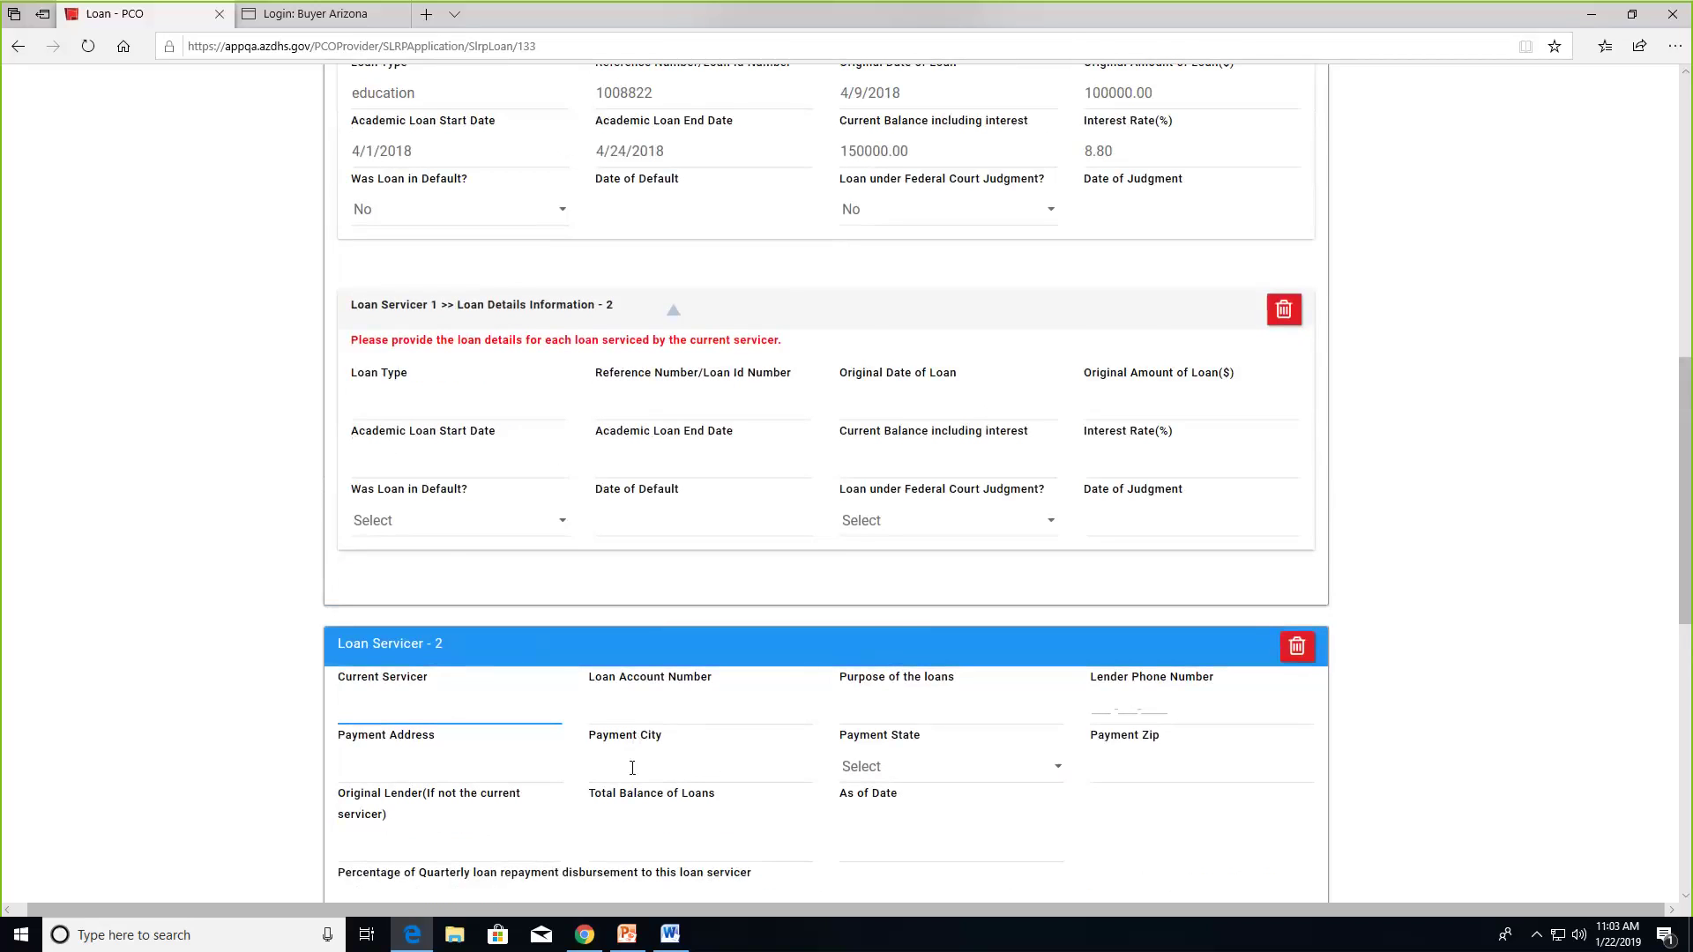
pyautogui.scroll(-2, 633, 767)
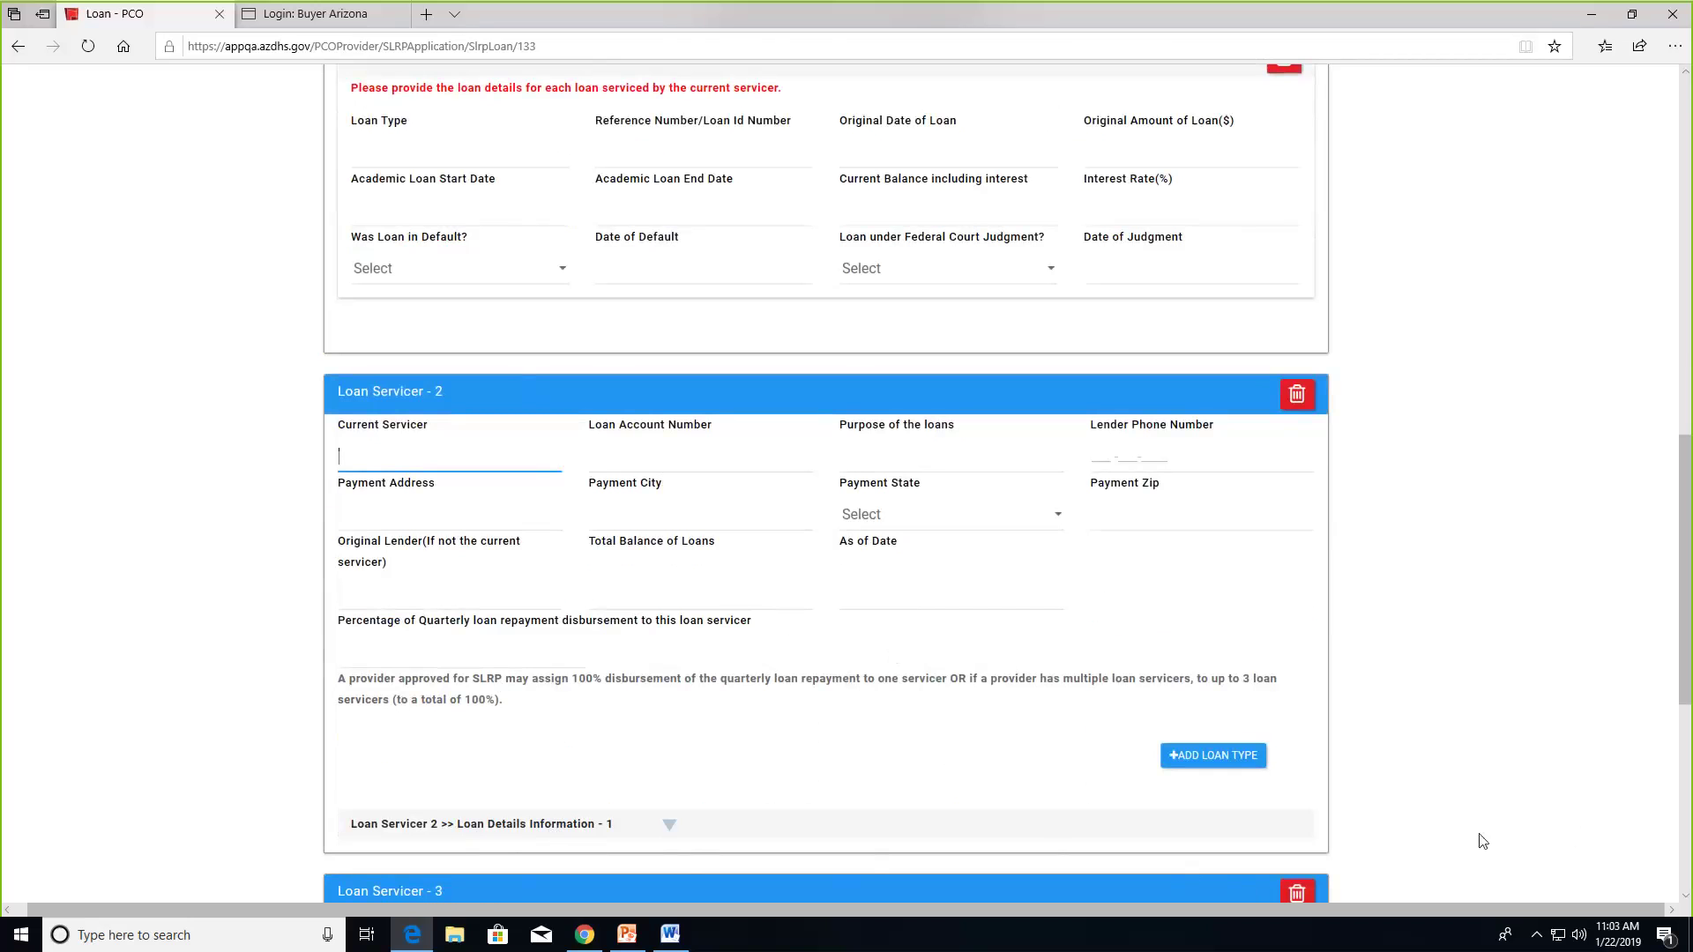
pyautogui.scroll(-3, 1439, 846)
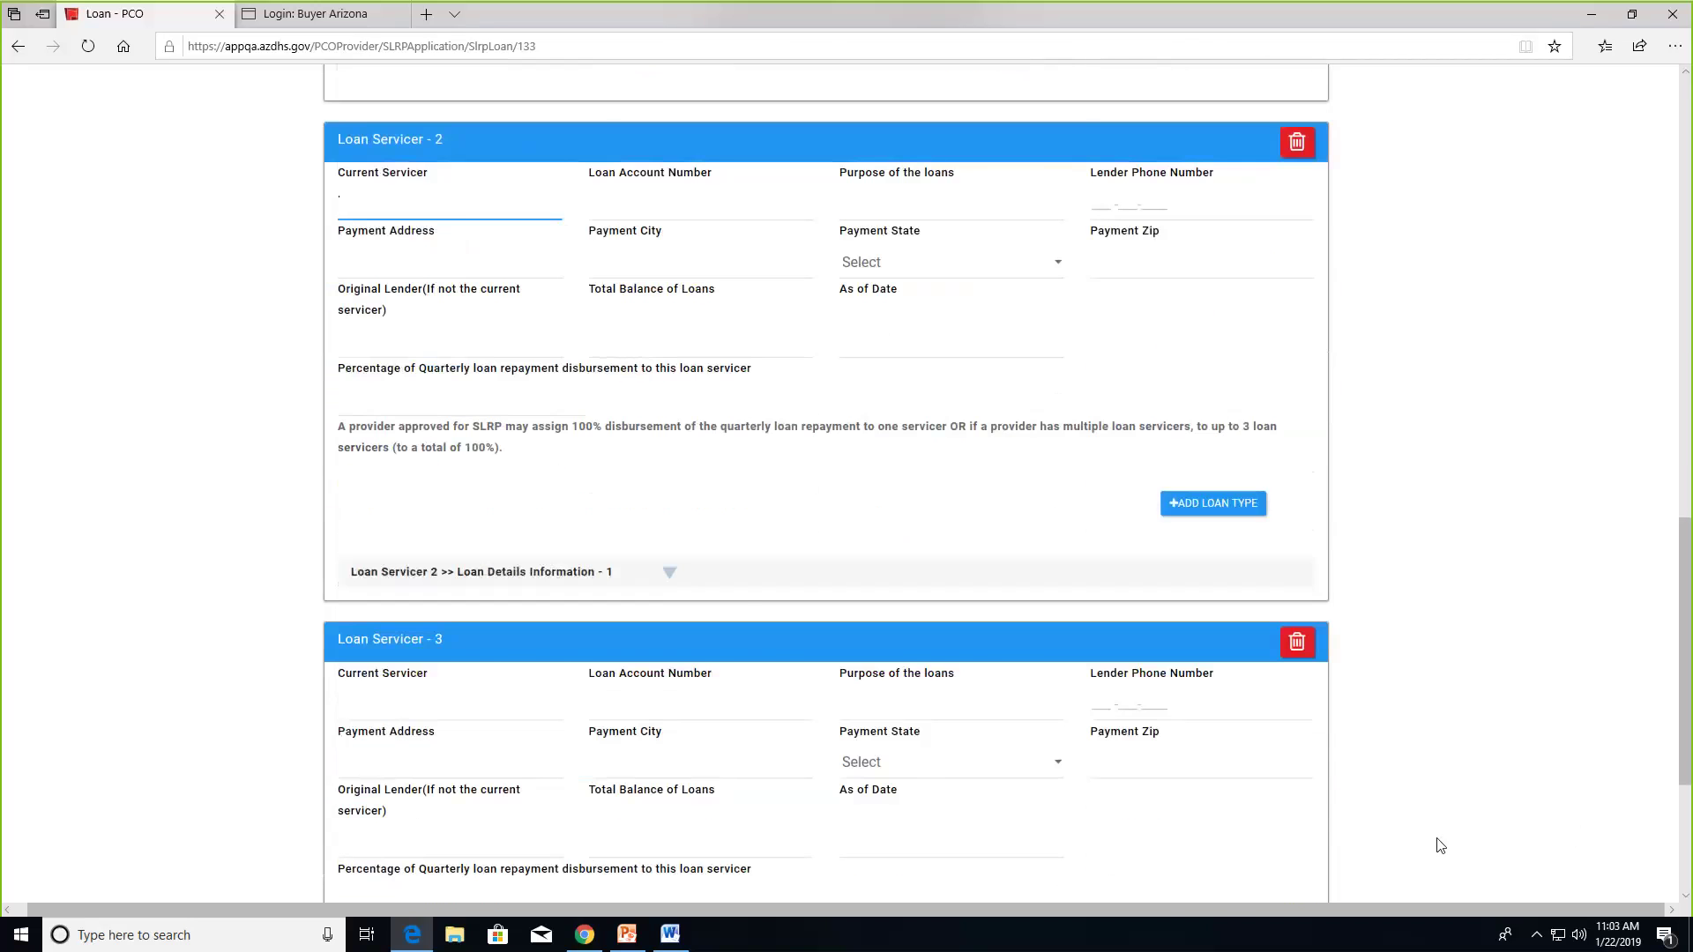
pyautogui.scroll(3, 1439, 845)
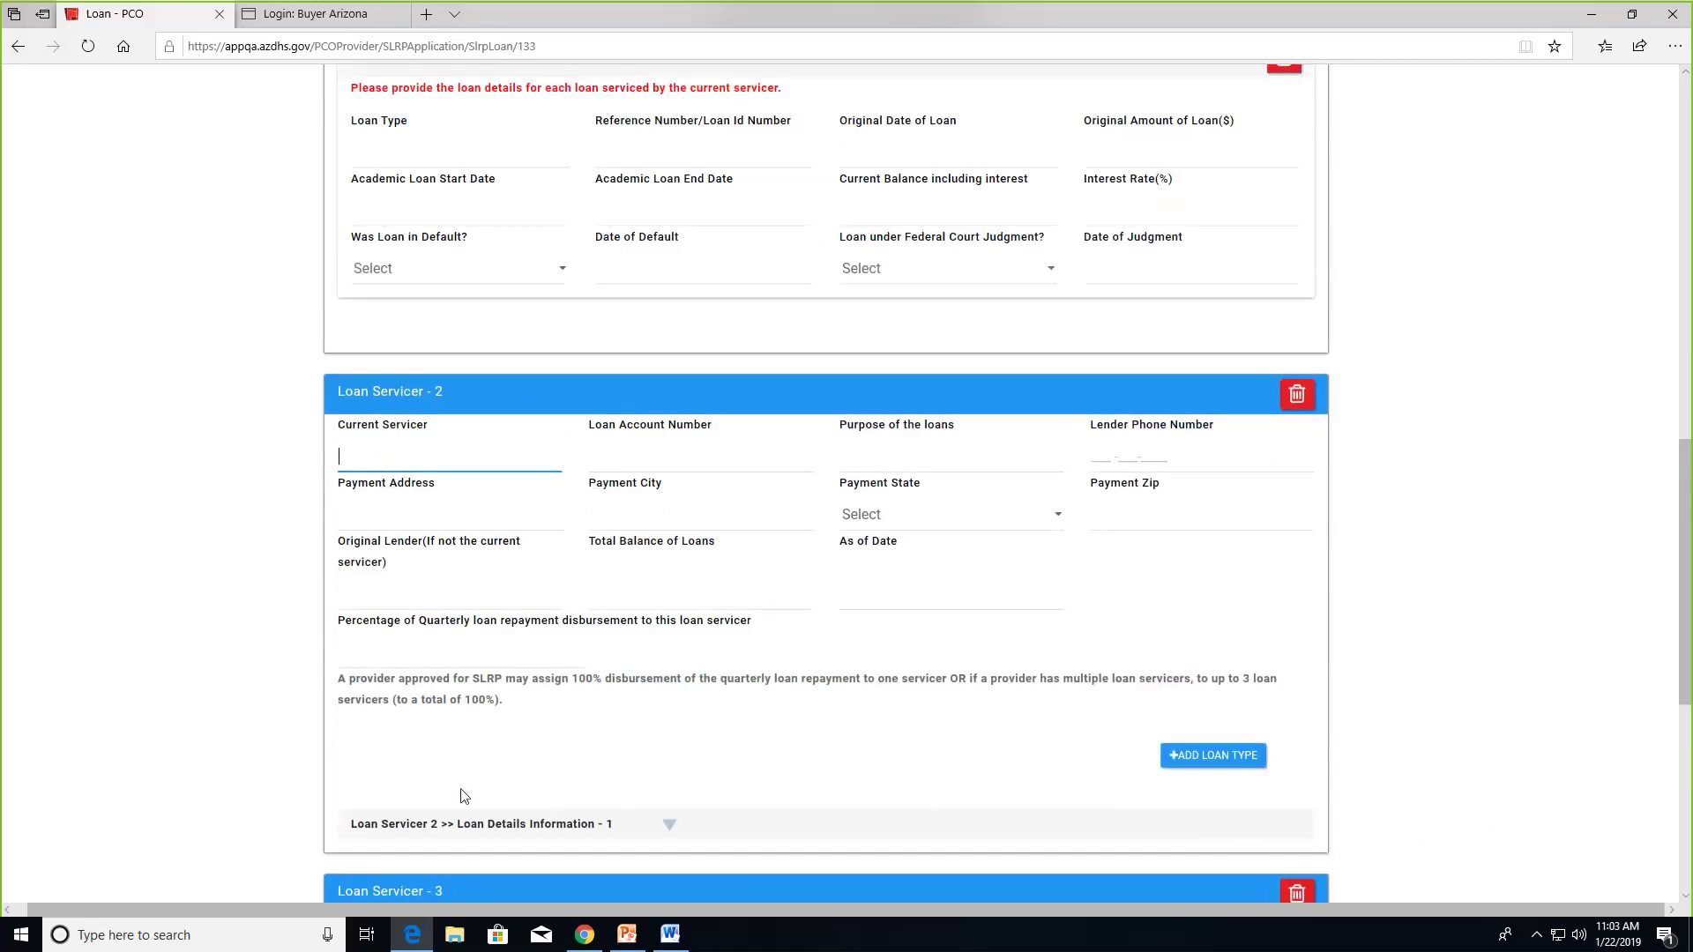
pyautogui.scroll(3, 679, 812)
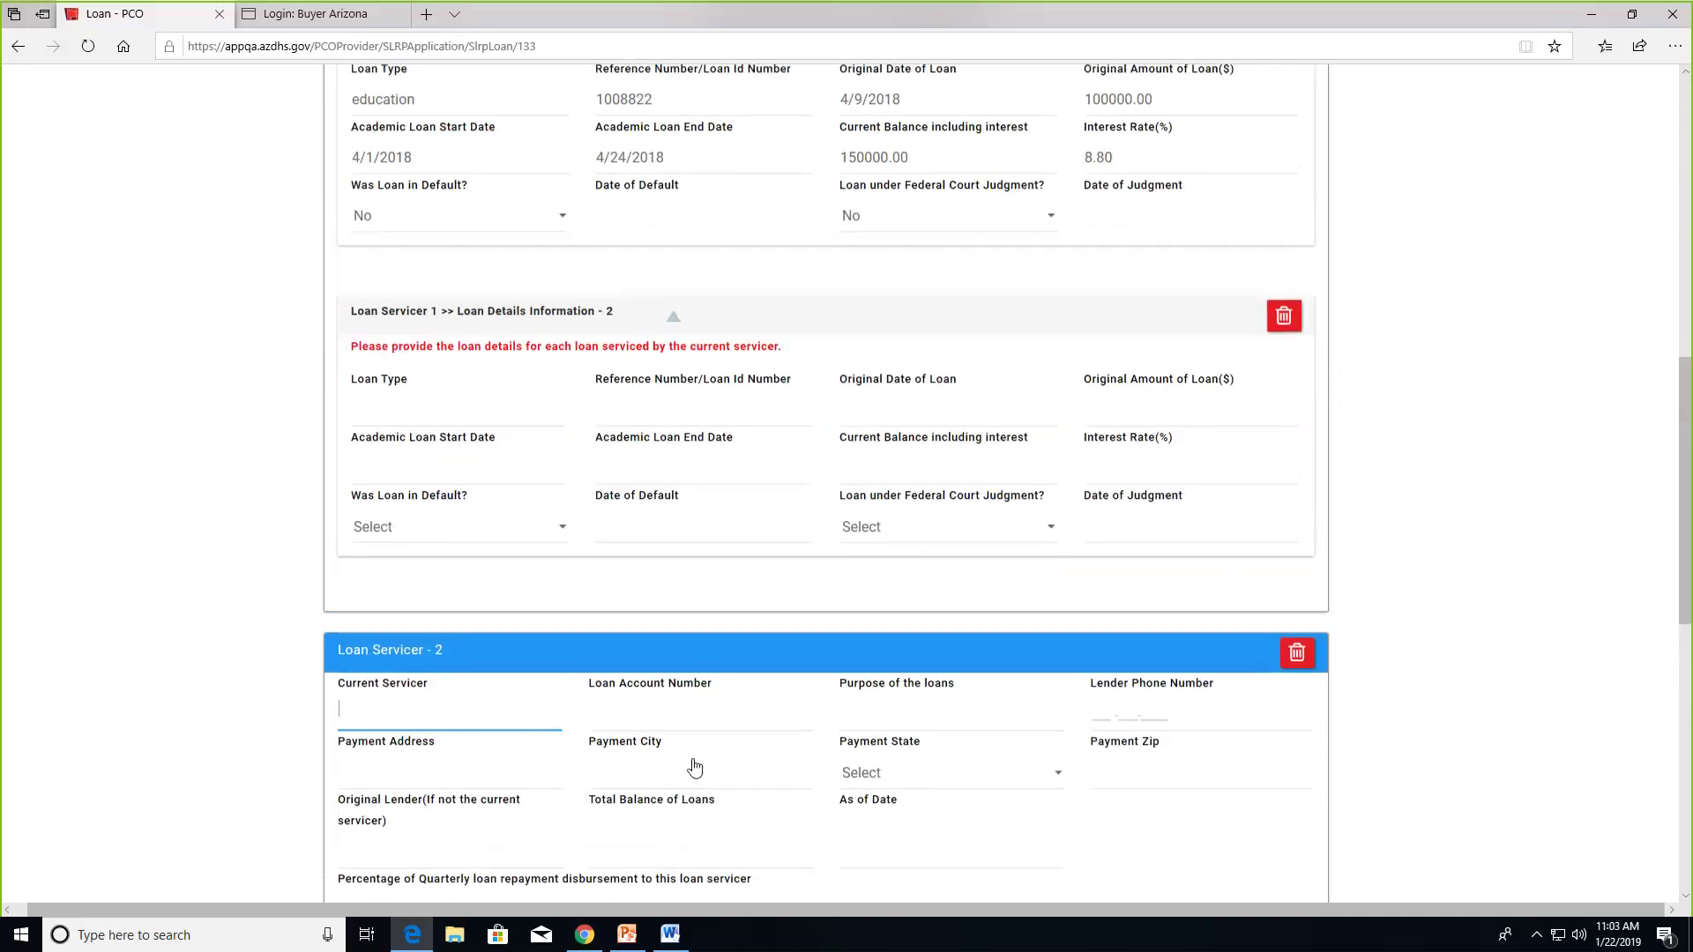
pyautogui.scroll(2, 693, 773)
pyautogui.scroll(7, 722, 742)
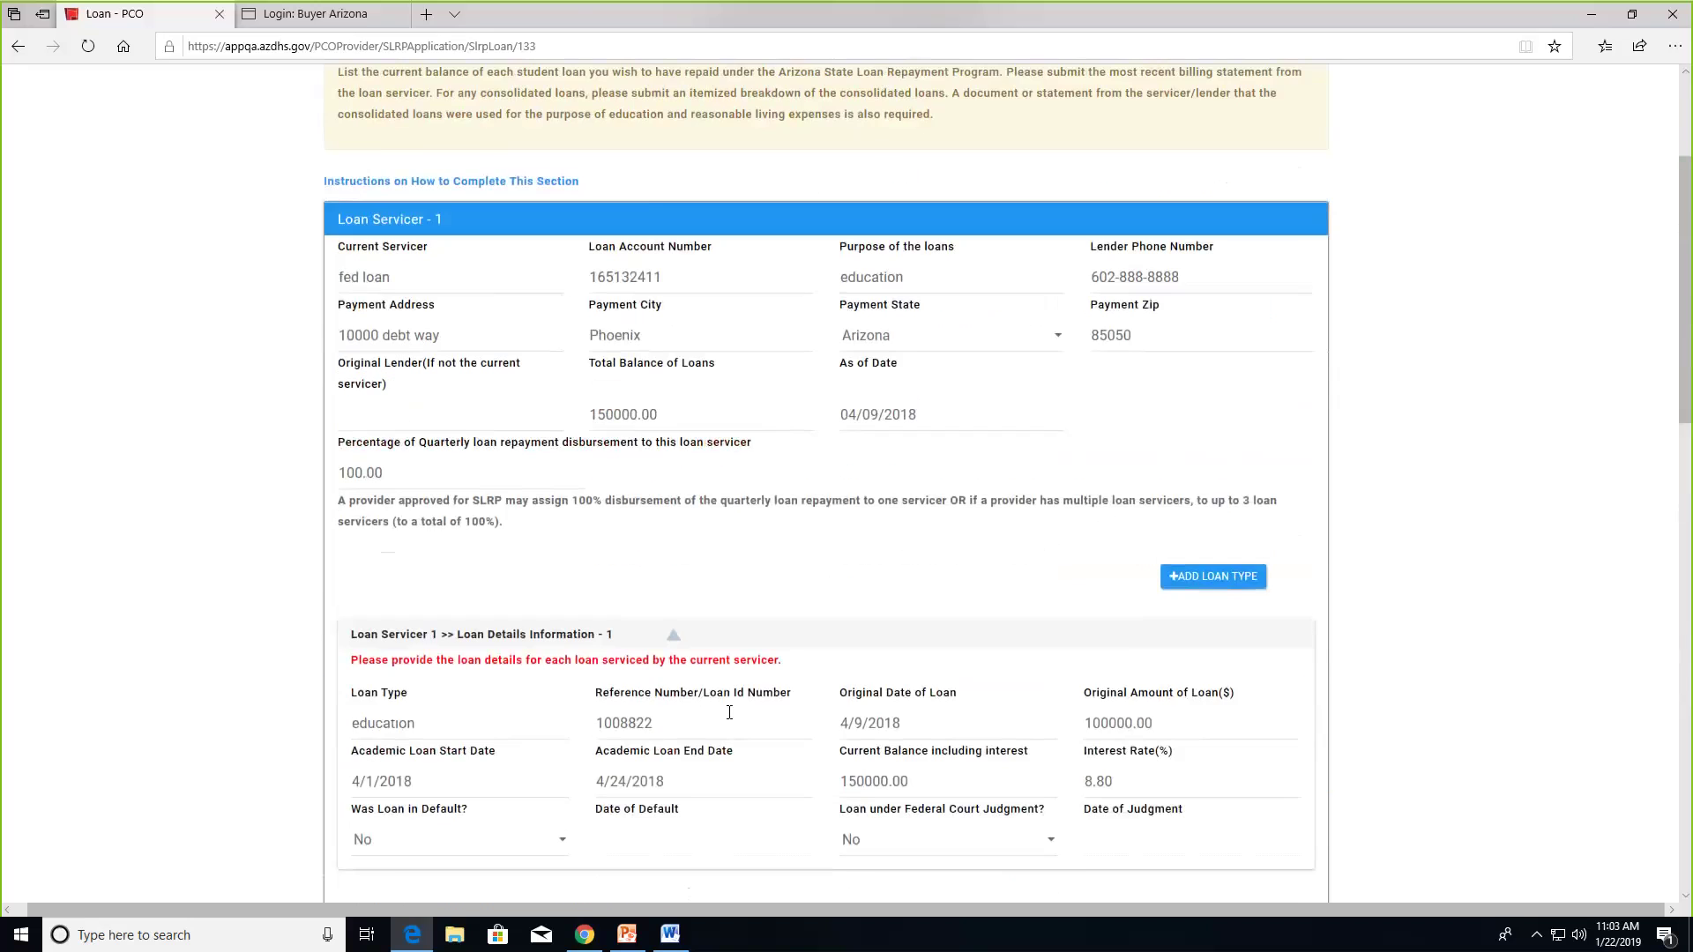
pyautogui.scroll(-2, 730, 780)
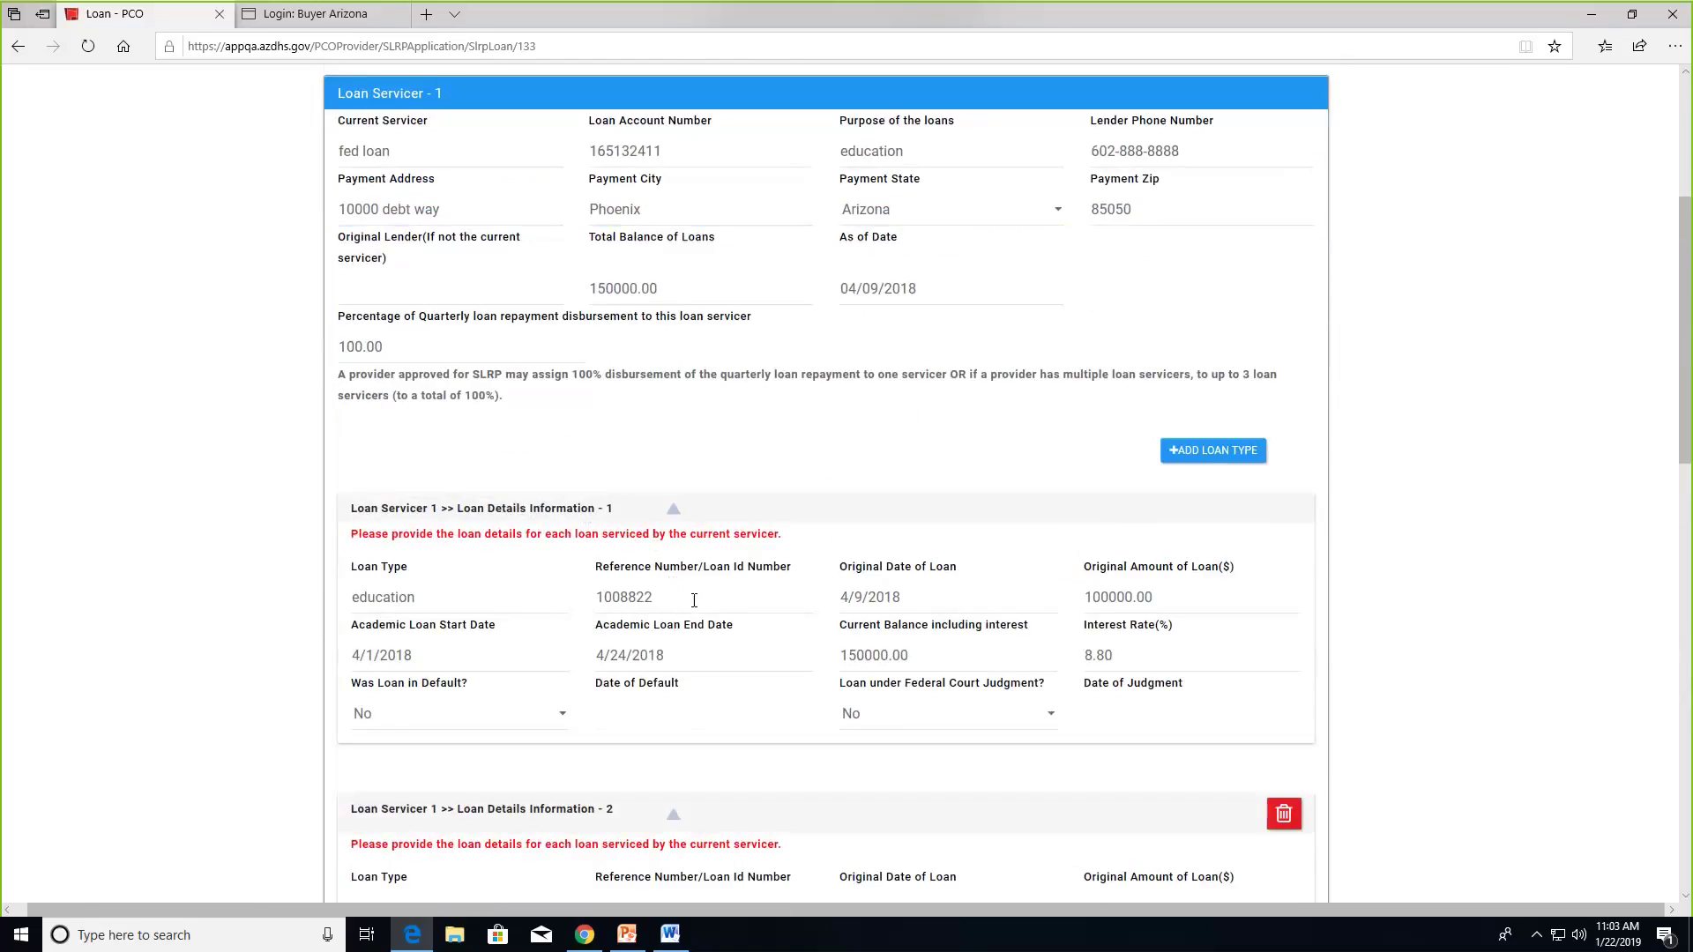
pyautogui.scroll(-2, 695, 604)
pyautogui.scroll(-1, 666, 701)
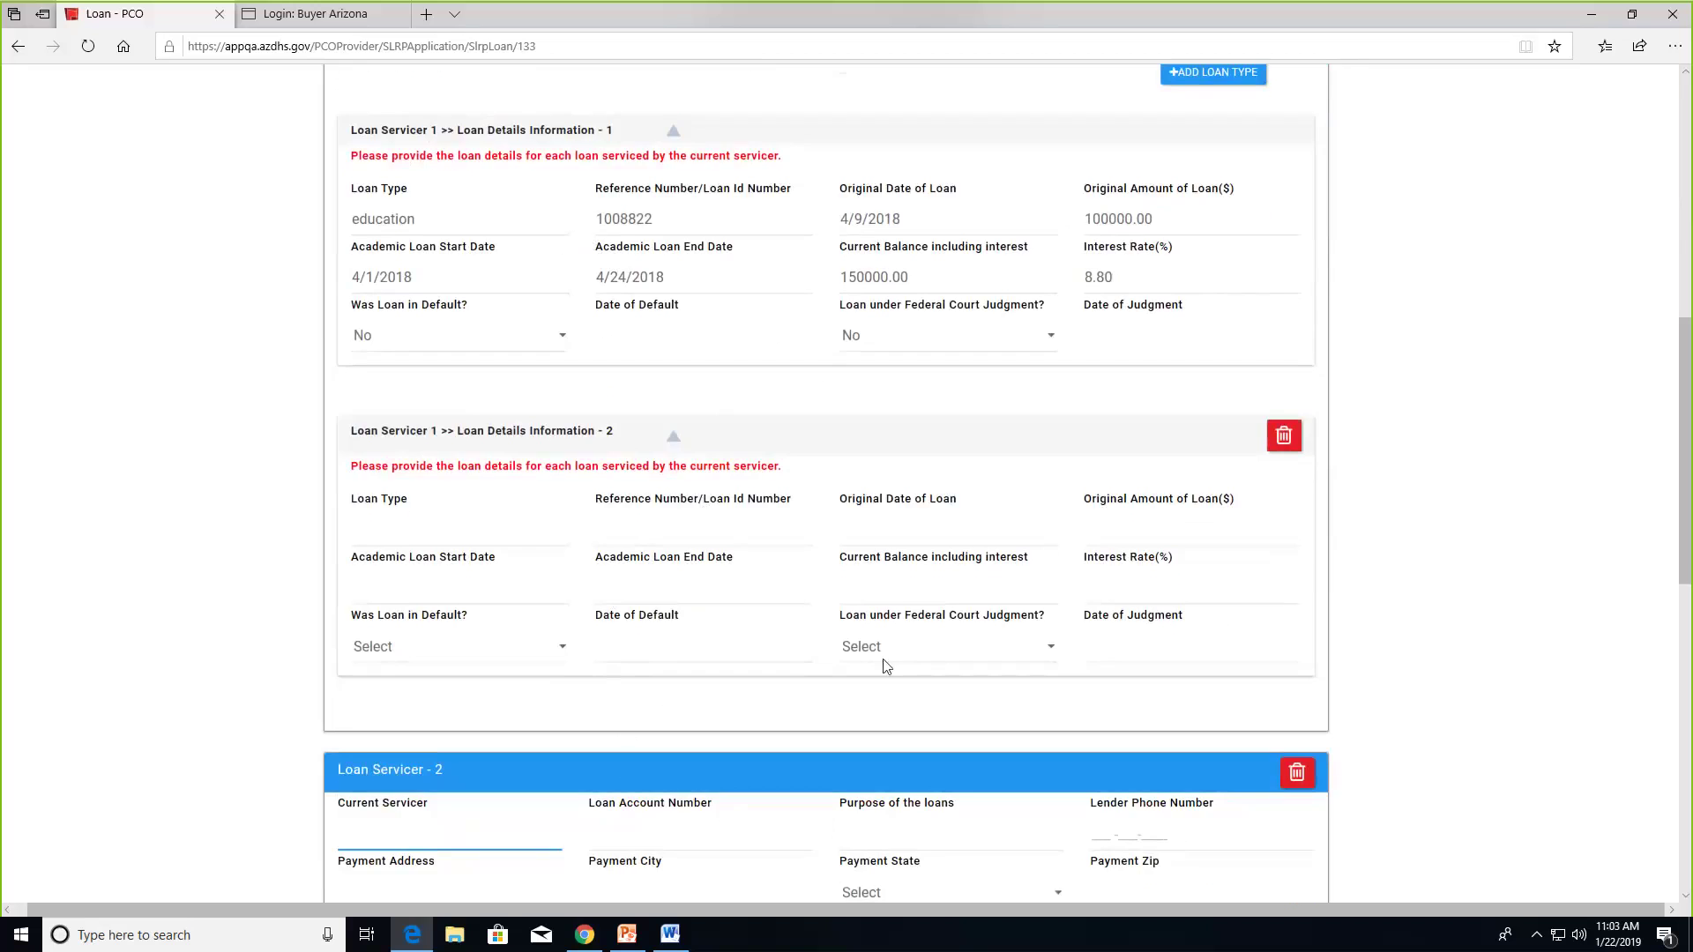
pyautogui.scroll(3, 887, 667)
pyautogui.scroll(-4, 1501, 676)
pyautogui.scroll(-1, 1500, 676)
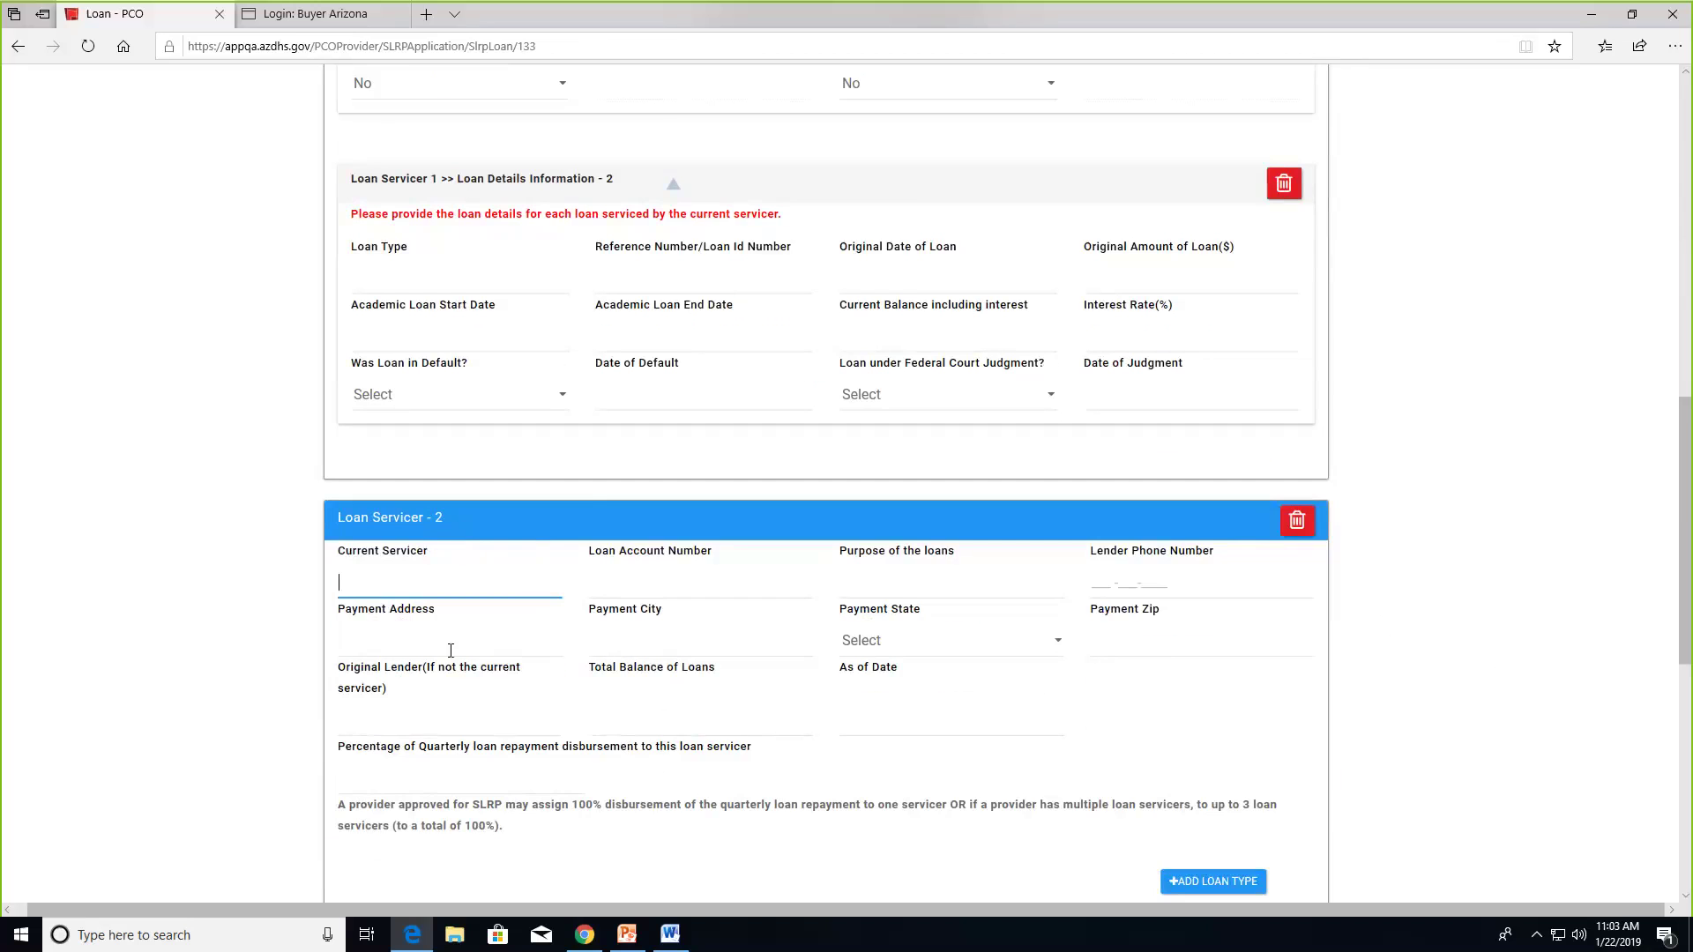
# Delete both blank loan servicer entries below Loan Servicer 1
pyautogui.scroll(-5, 662, 767)
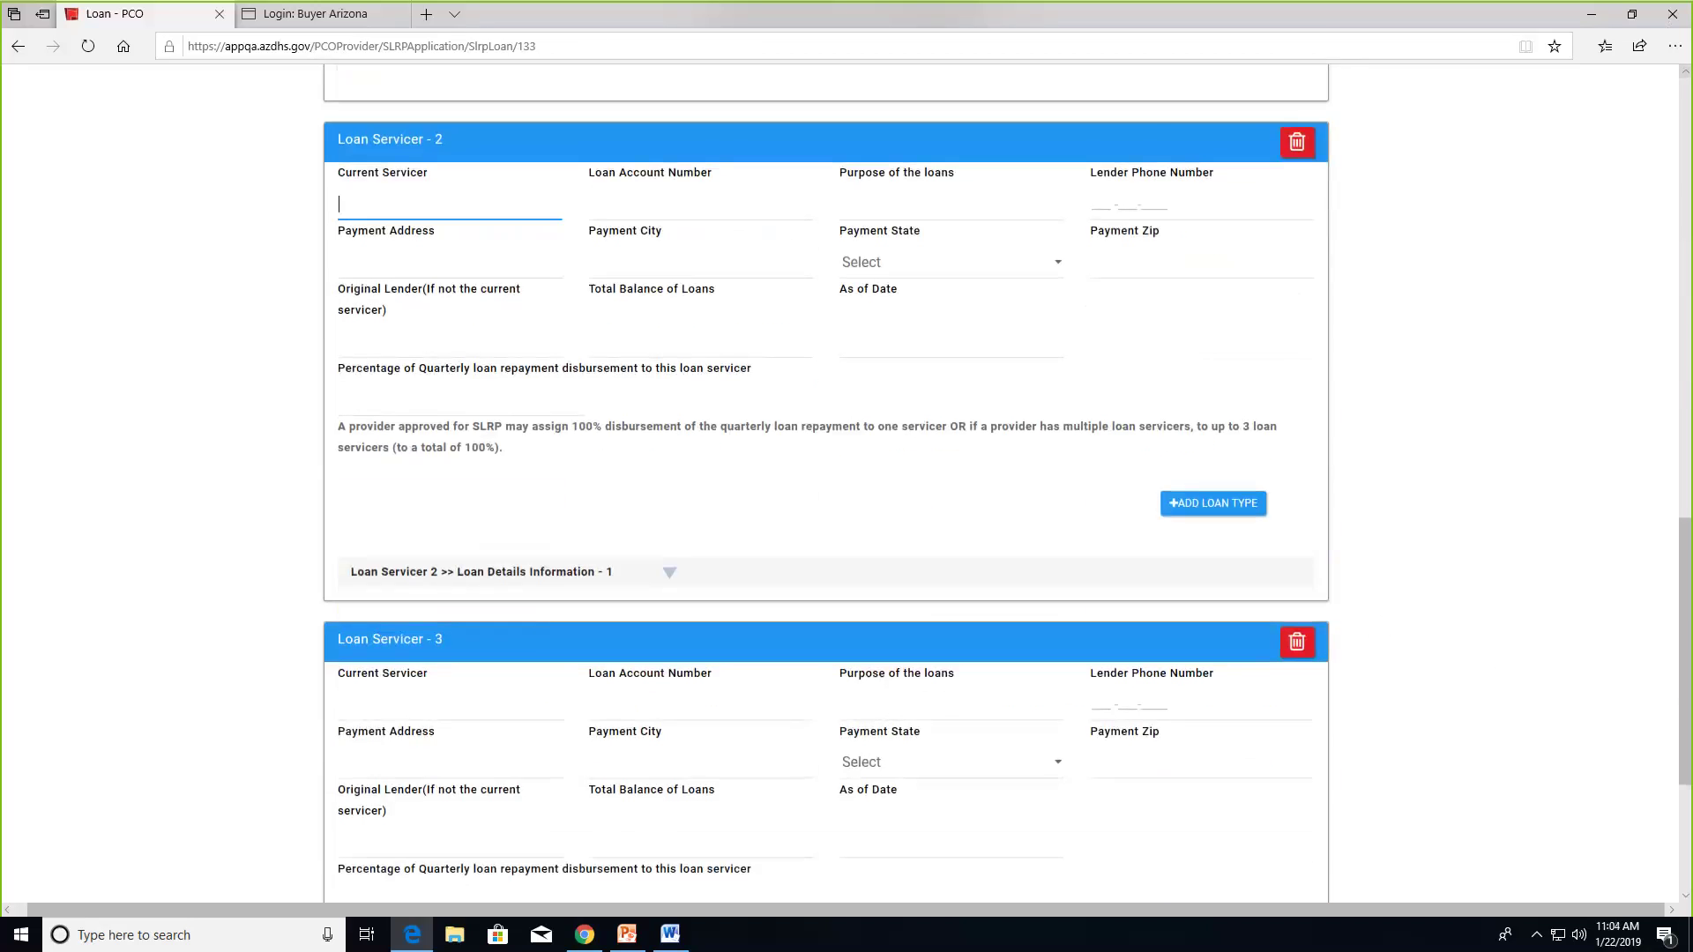
pyautogui.click(1292, 146)
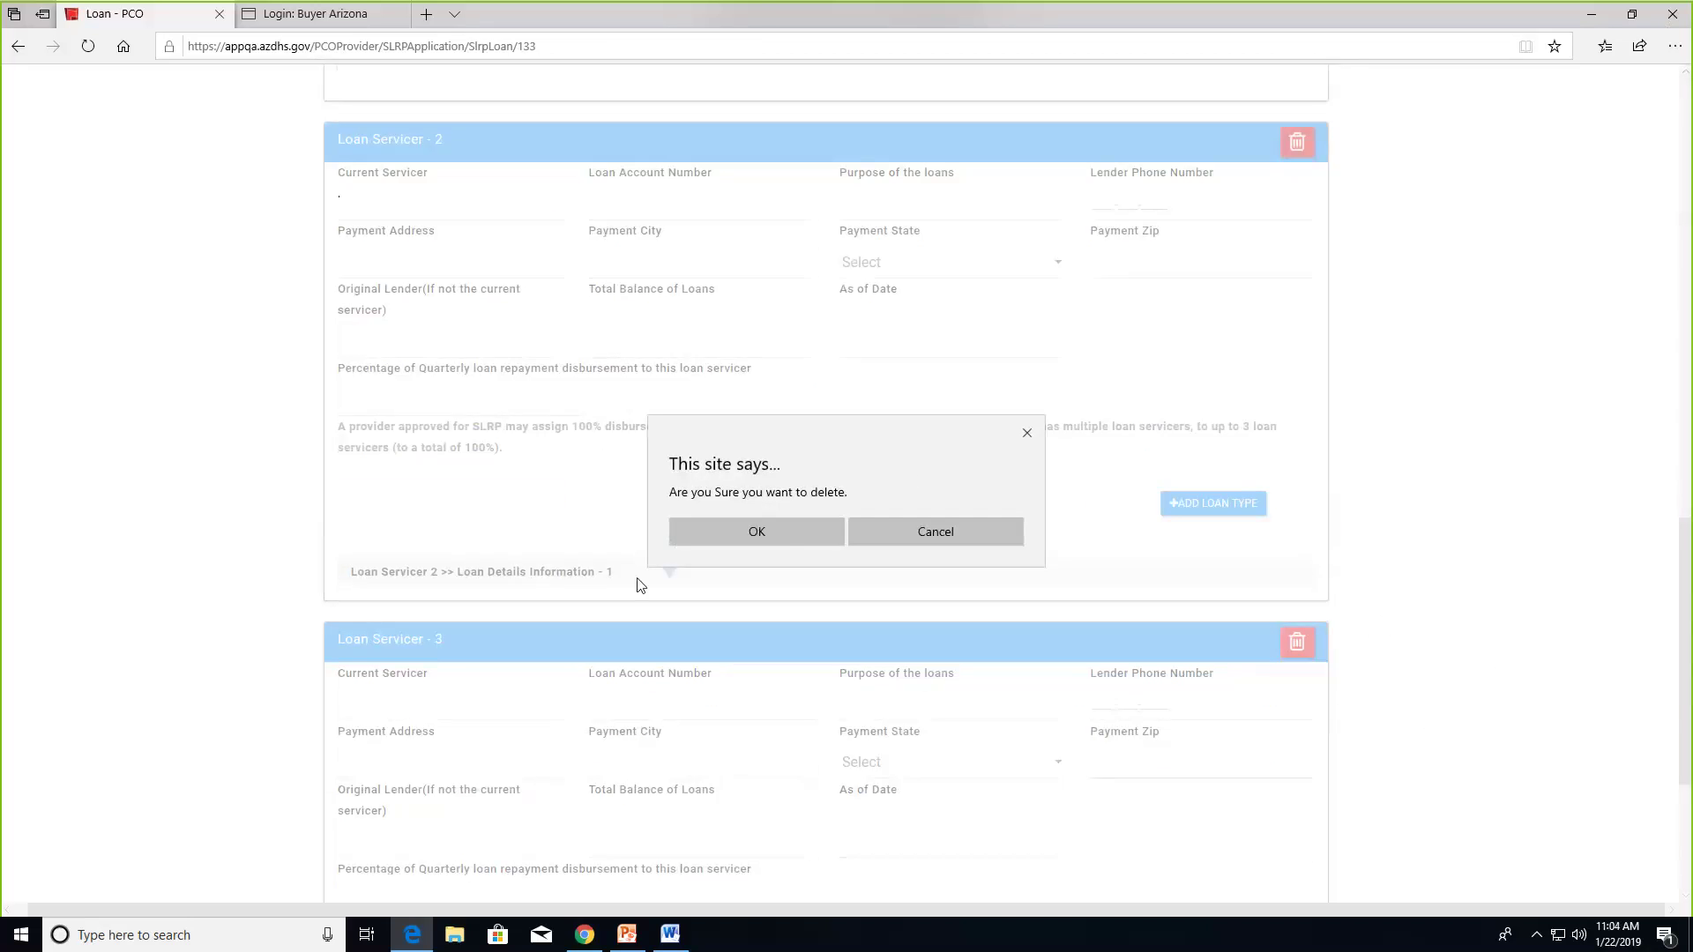
pyautogui.click(764, 536)
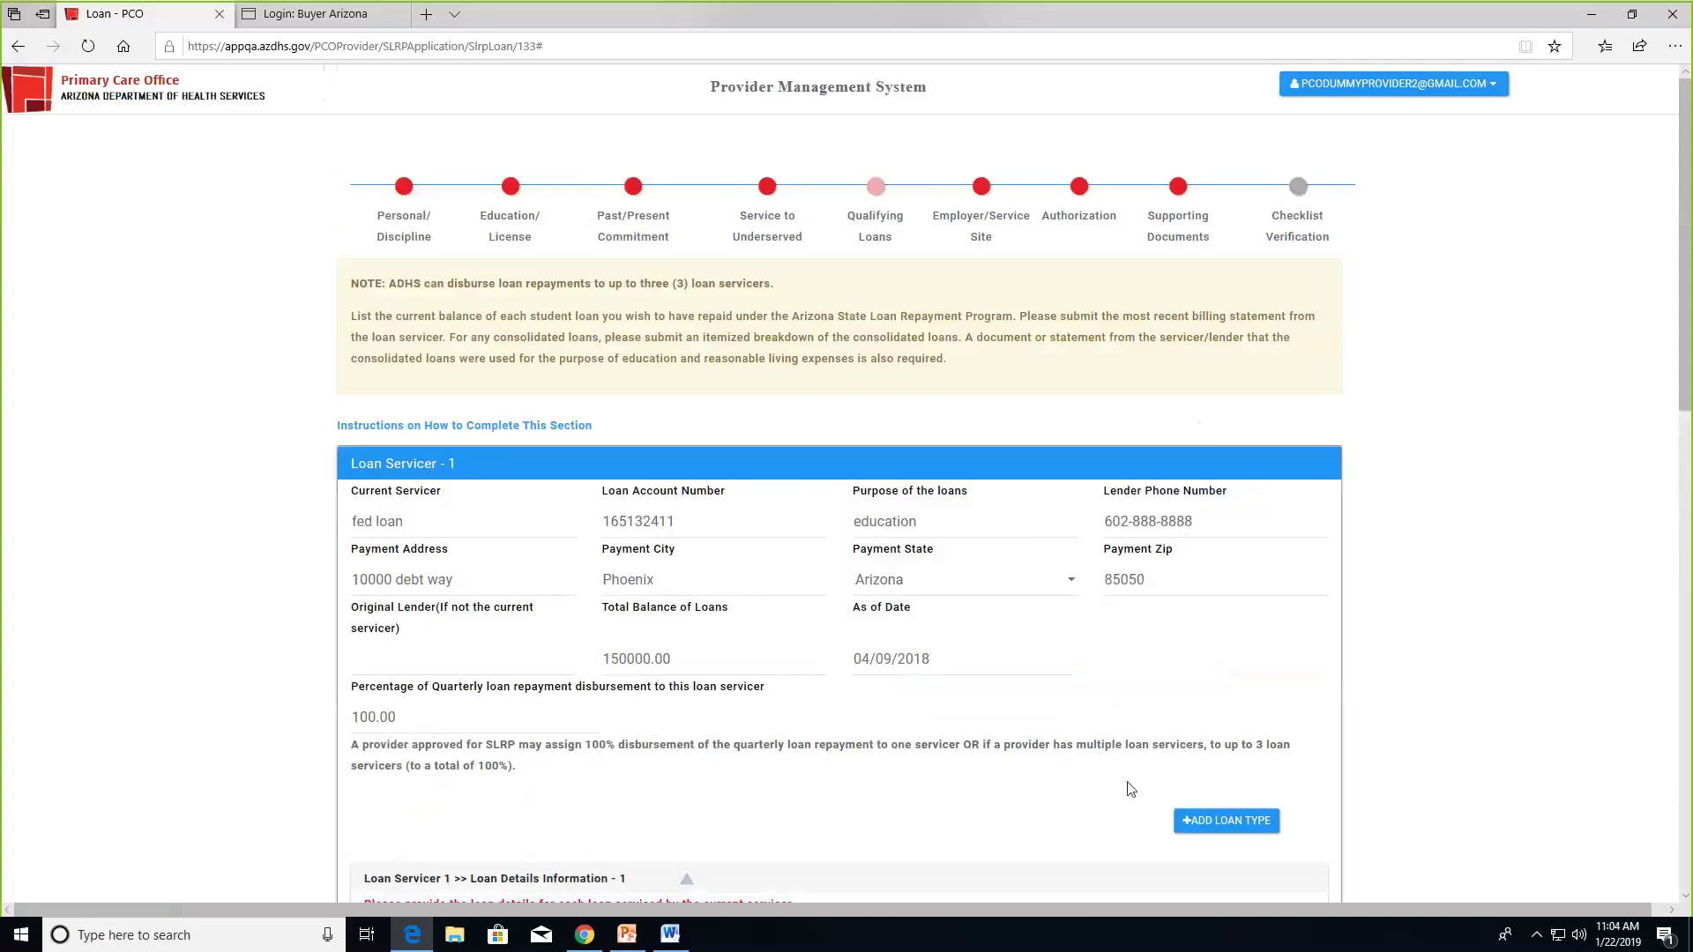
pyautogui.scroll(-5, 1096, 801)
pyautogui.scroll(-6, 1503, 783)
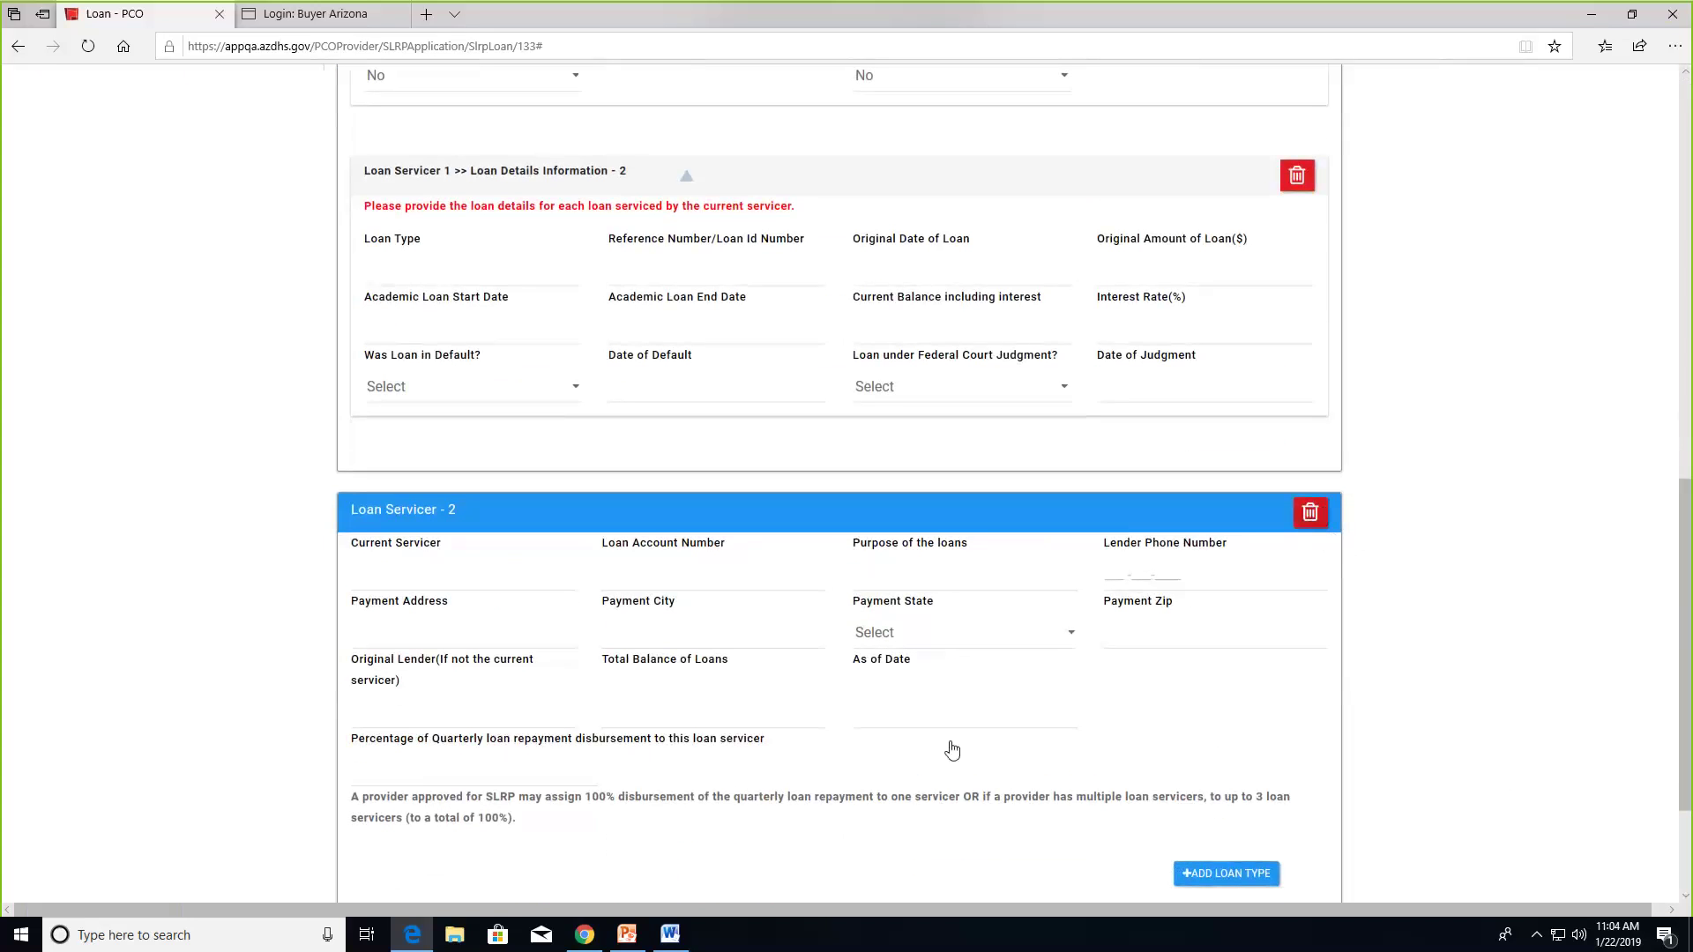
pyautogui.scroll(-2, 714, 796)
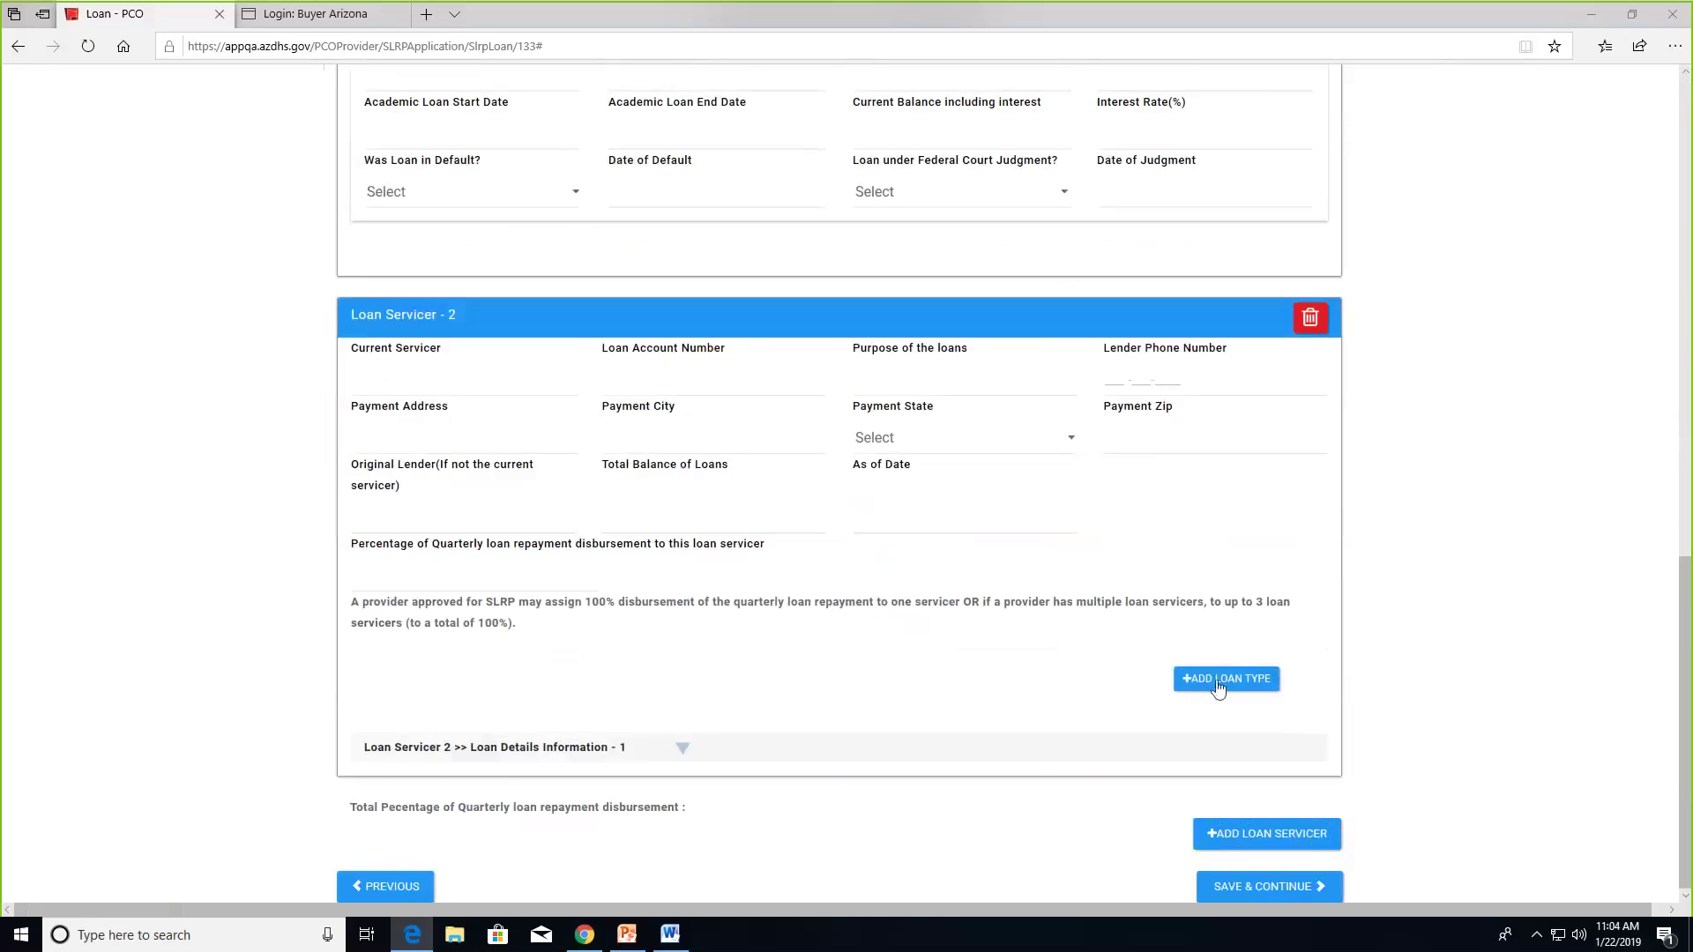
pyautogui.click(1310, 318)
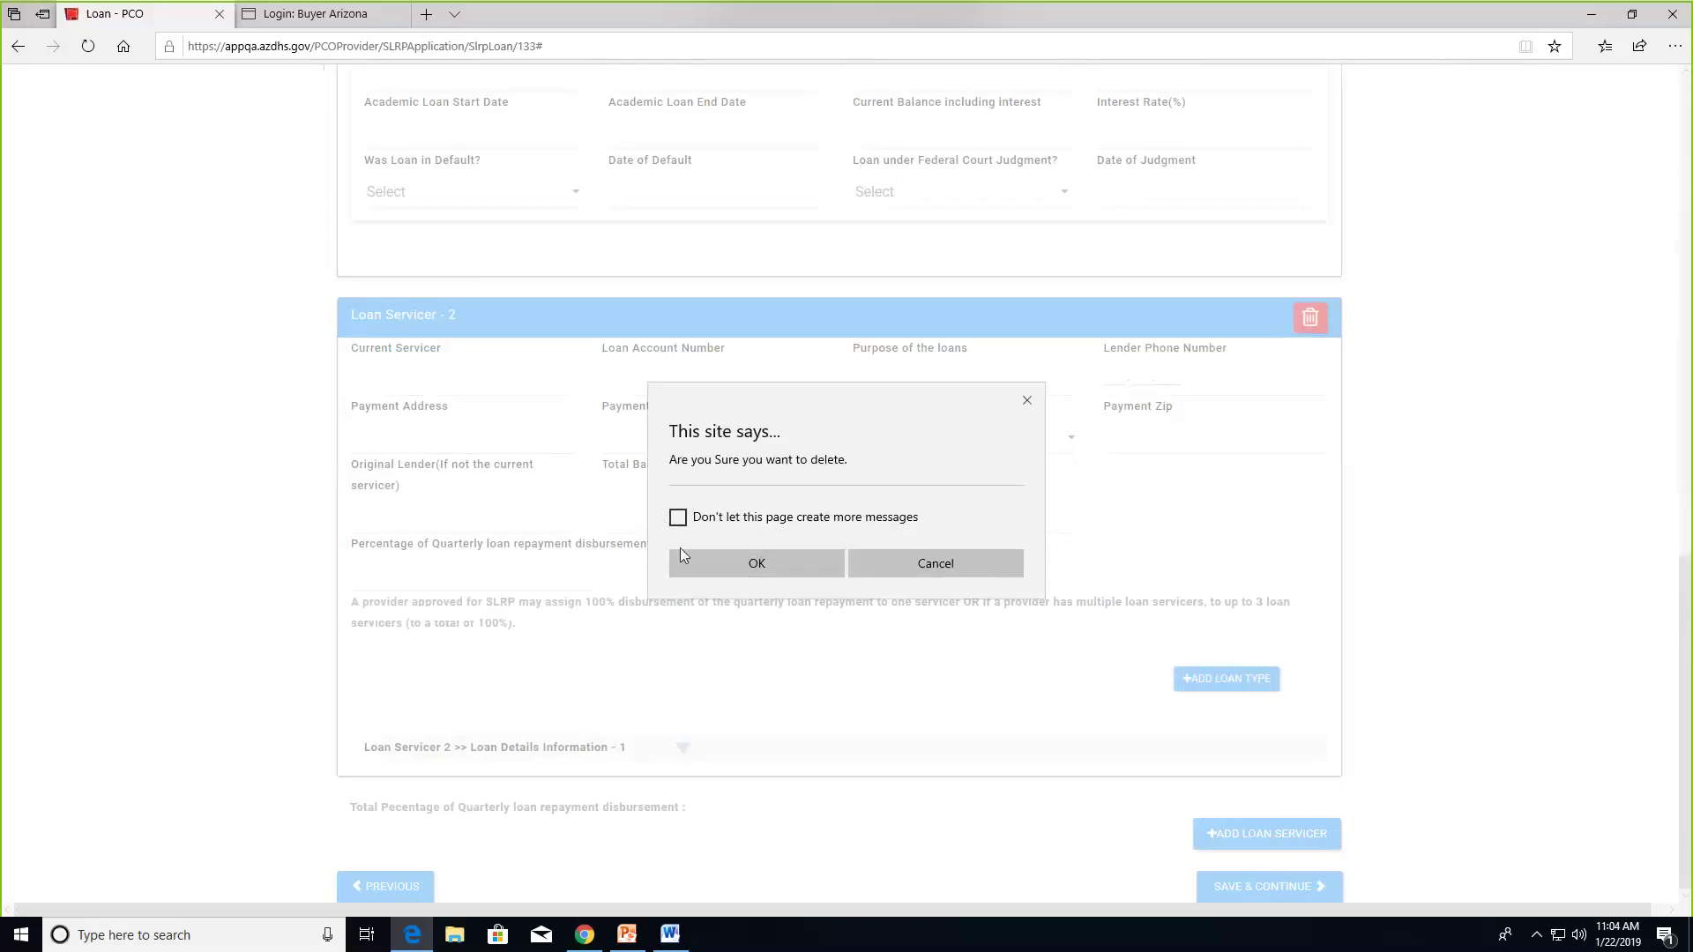
pyautogui.click(748, 566)
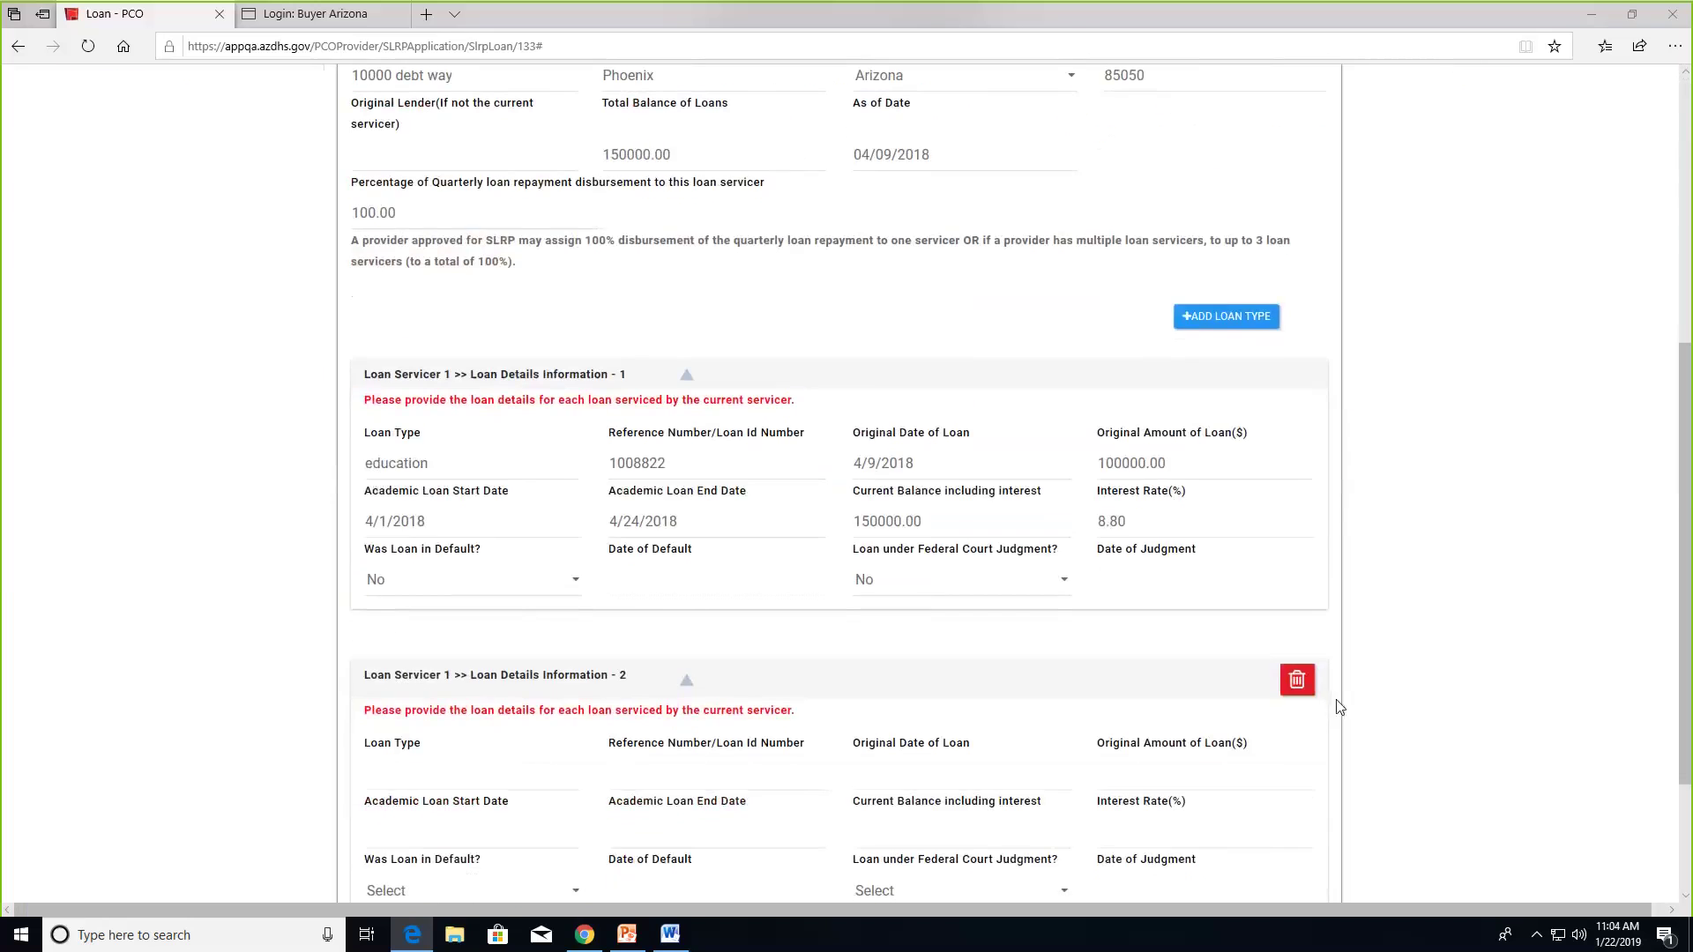
# Delete the blank Loan Details Information 2 entry from Loan Servicer 1
pyautogui.scroll(-2, 1321, 714)
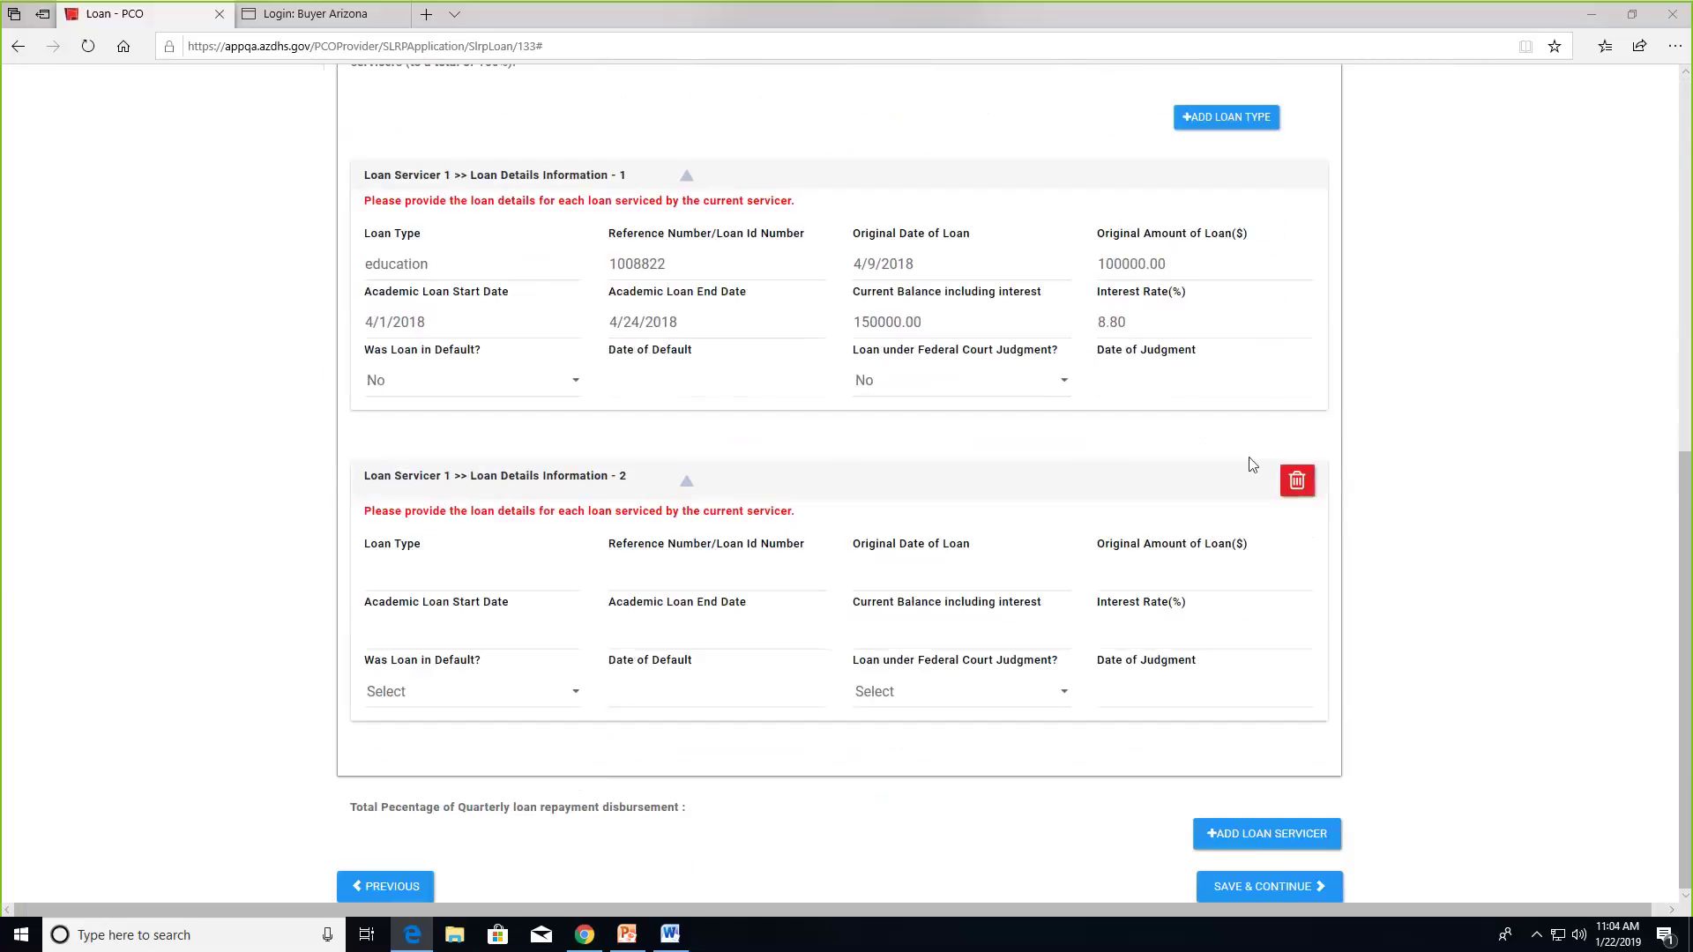
pyautogui.click(1296, 483)
pyautogui.click(774, 564)
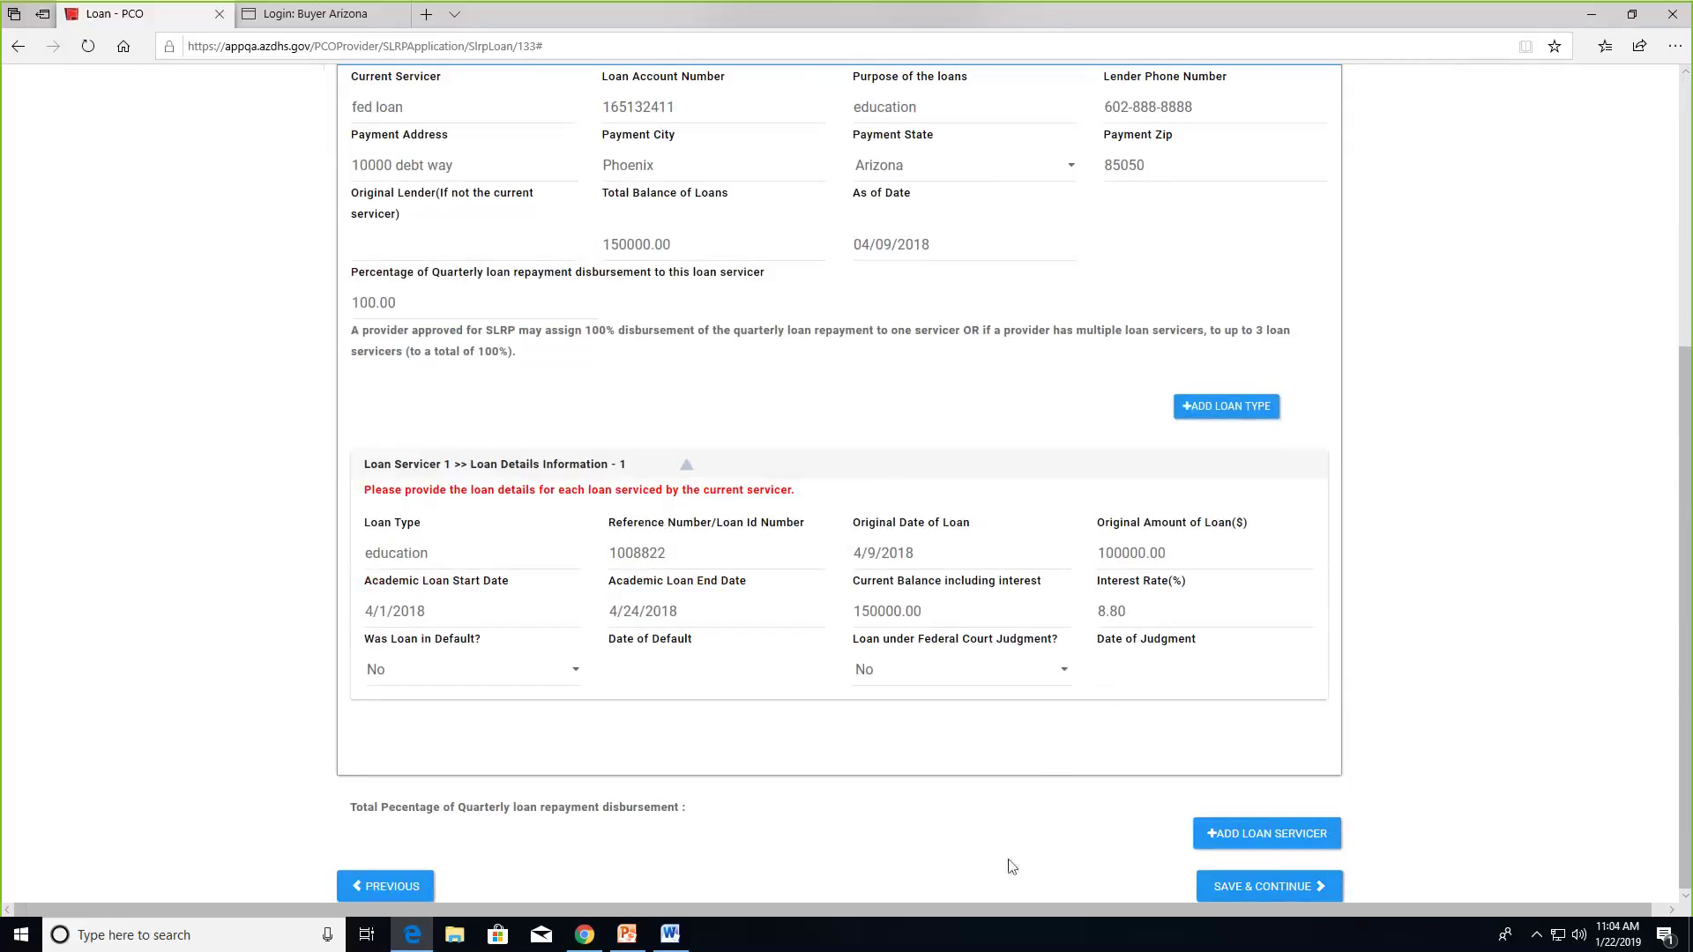
# Review the remaining Loan Servicer 1 entry and save the Qualifying Loans section to continue
pyautogui.scroll(3, 979, 758)
pyautogui.scroll(-3, 1584, 845)
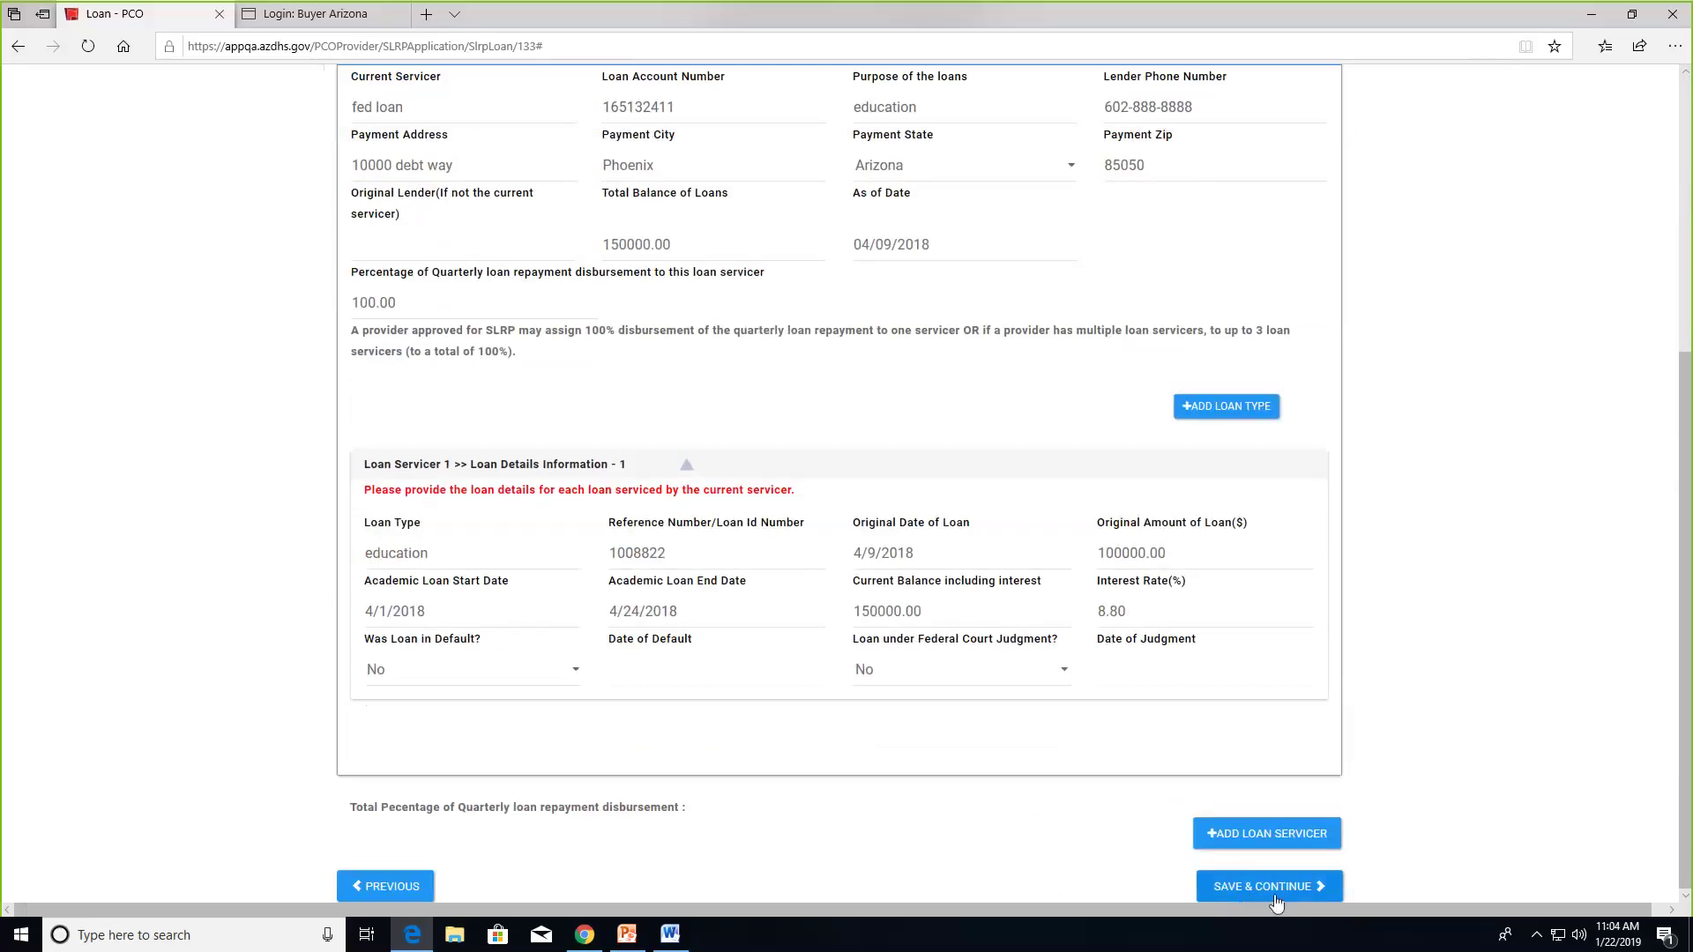
pyautogui.click(1280, 898)
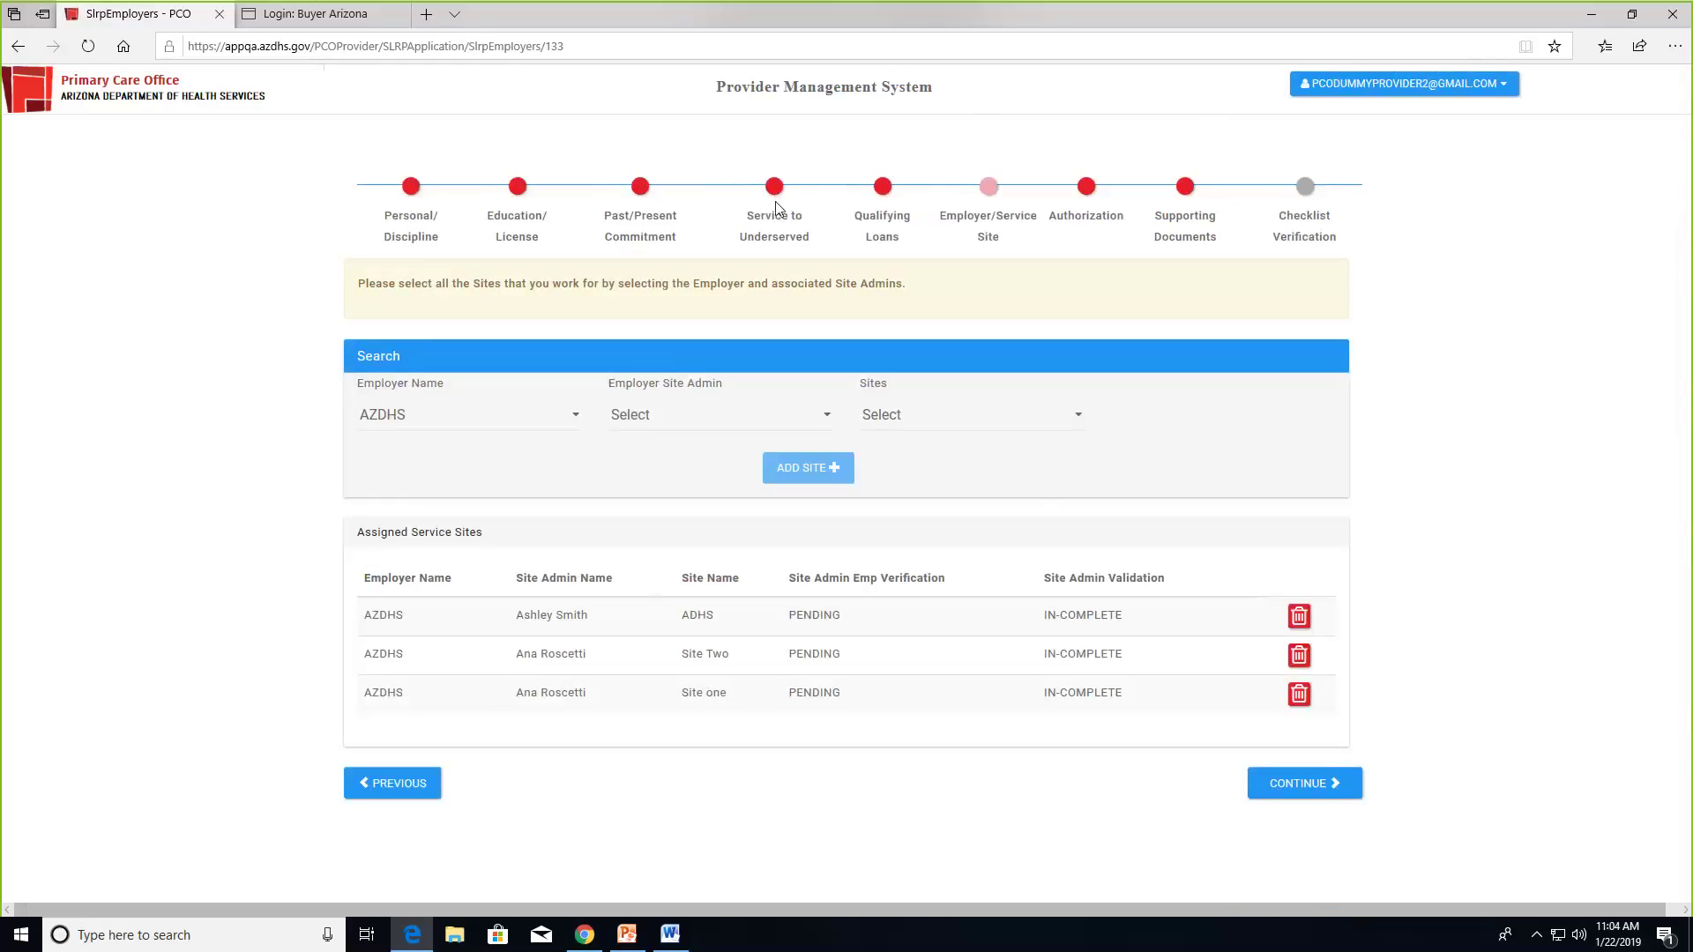
# Return to the Qualifying Loans section and dismiss the notice about updating the loan information
pyautogui.click(883, 188)
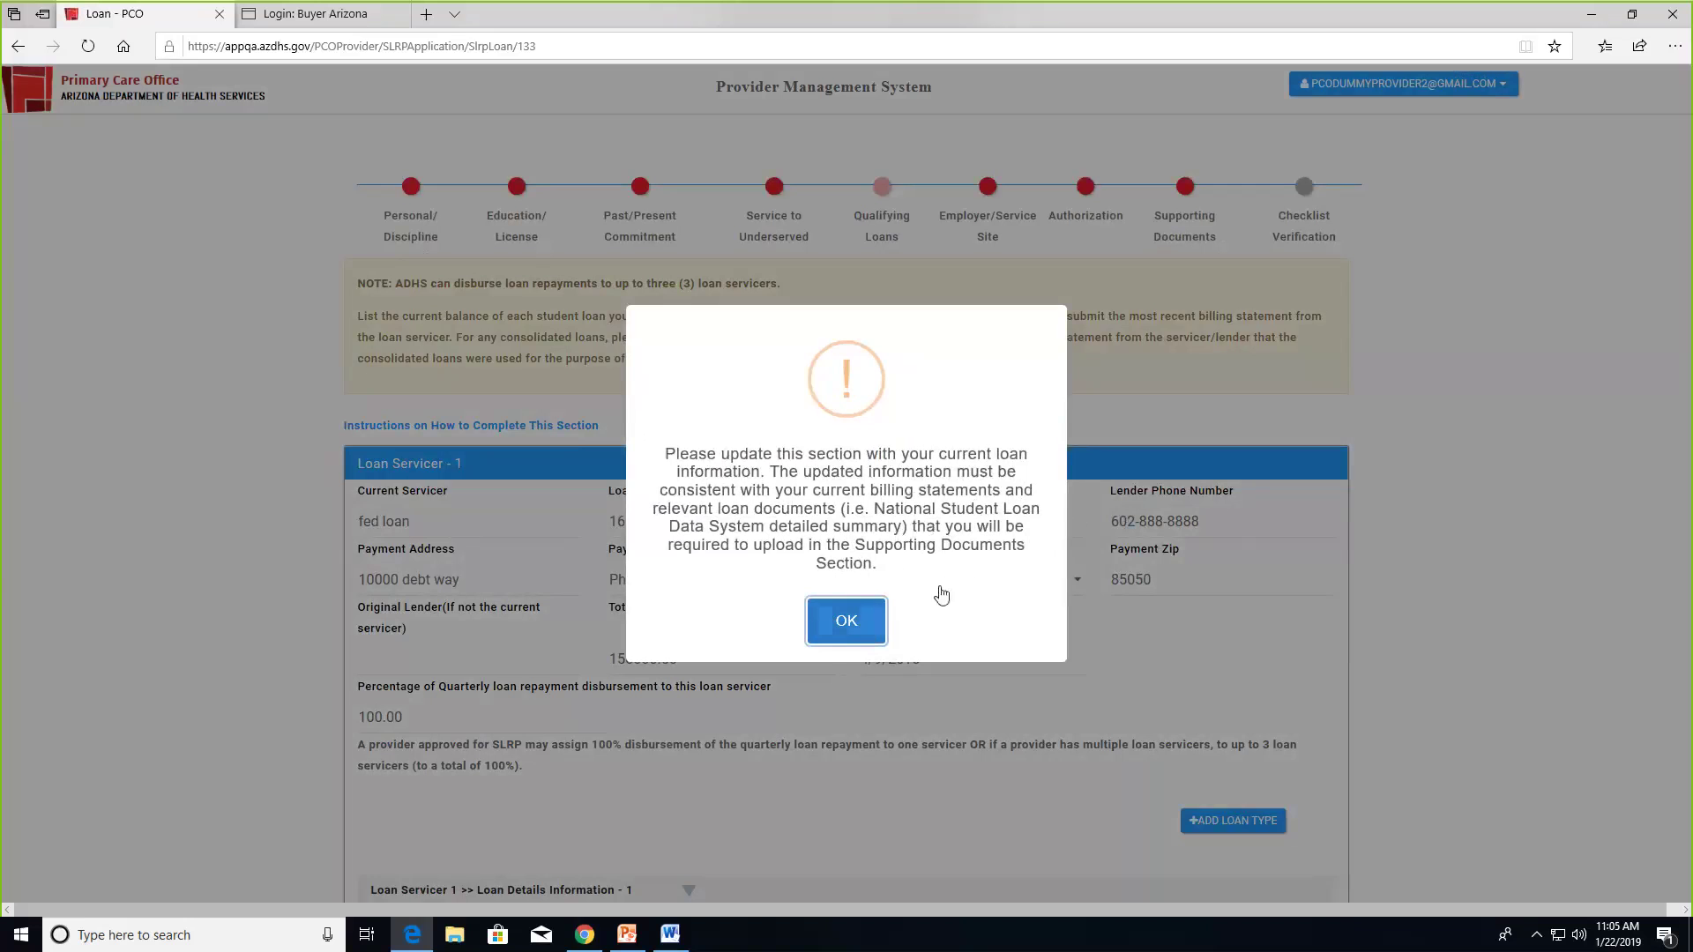
pyautogui.click(848, 621)
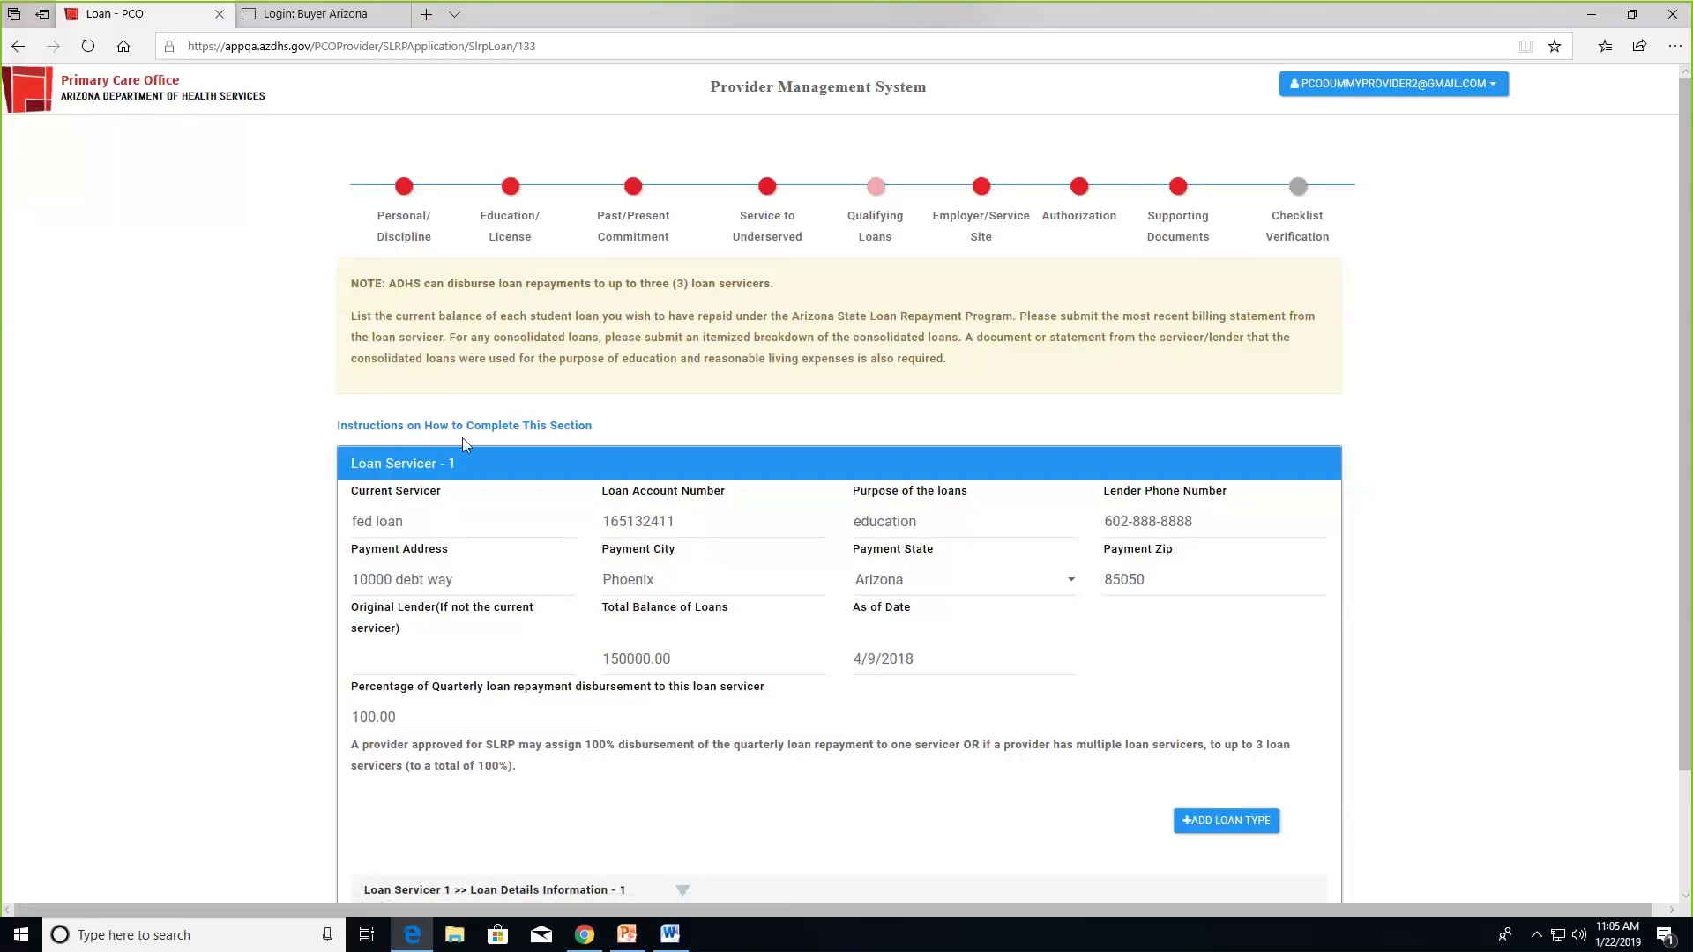
# Check the instructions on completing the Qualifying Loans section, return to the application, and save the section to continue
pyautogui.click(466, 427)
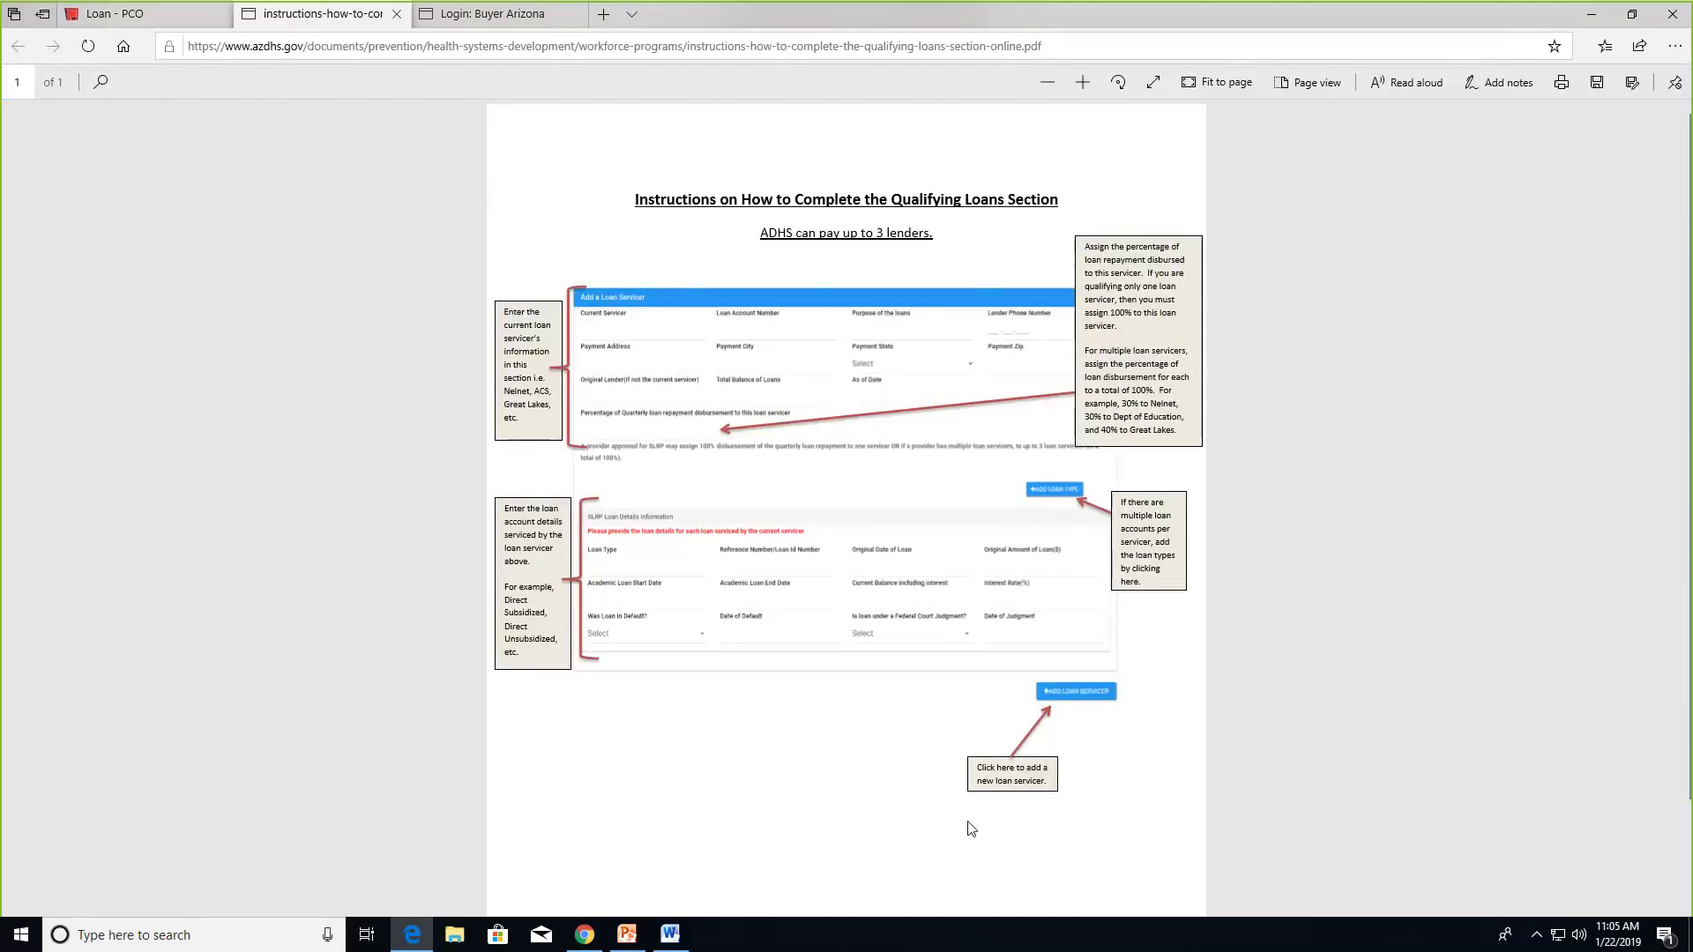
pyautogui.moveTo(470, 24)
pyautogui.click(104, 14)
pyautogui.scroll(-2, 538, 295)
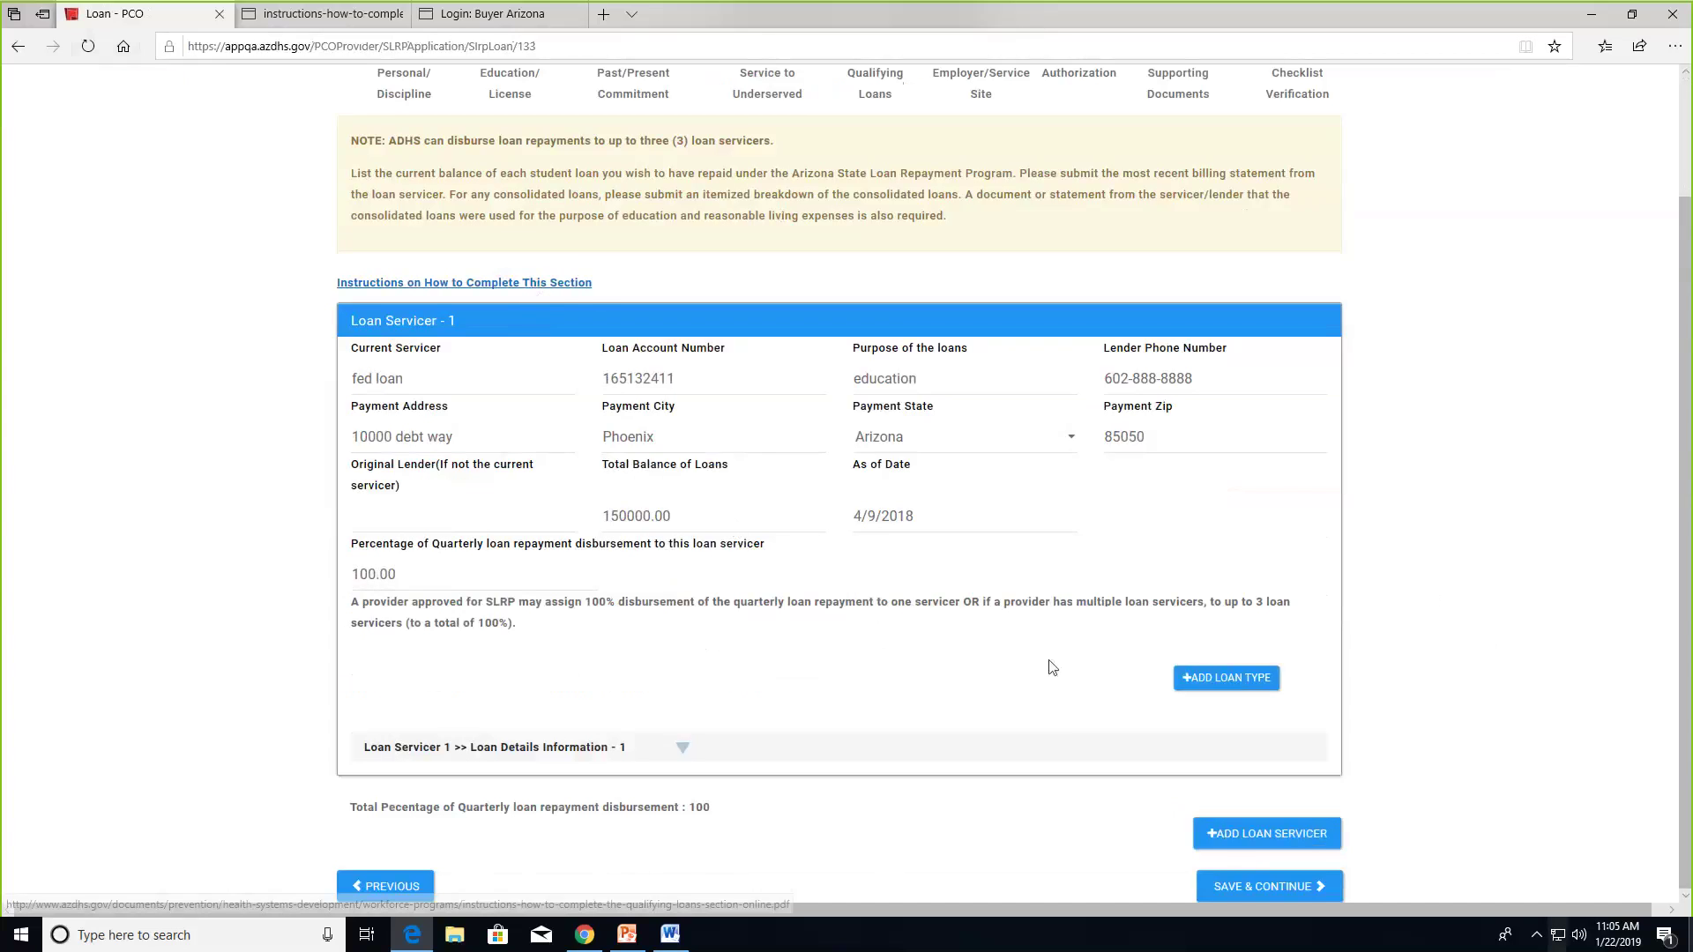
pyautogui.click(1259, 879)
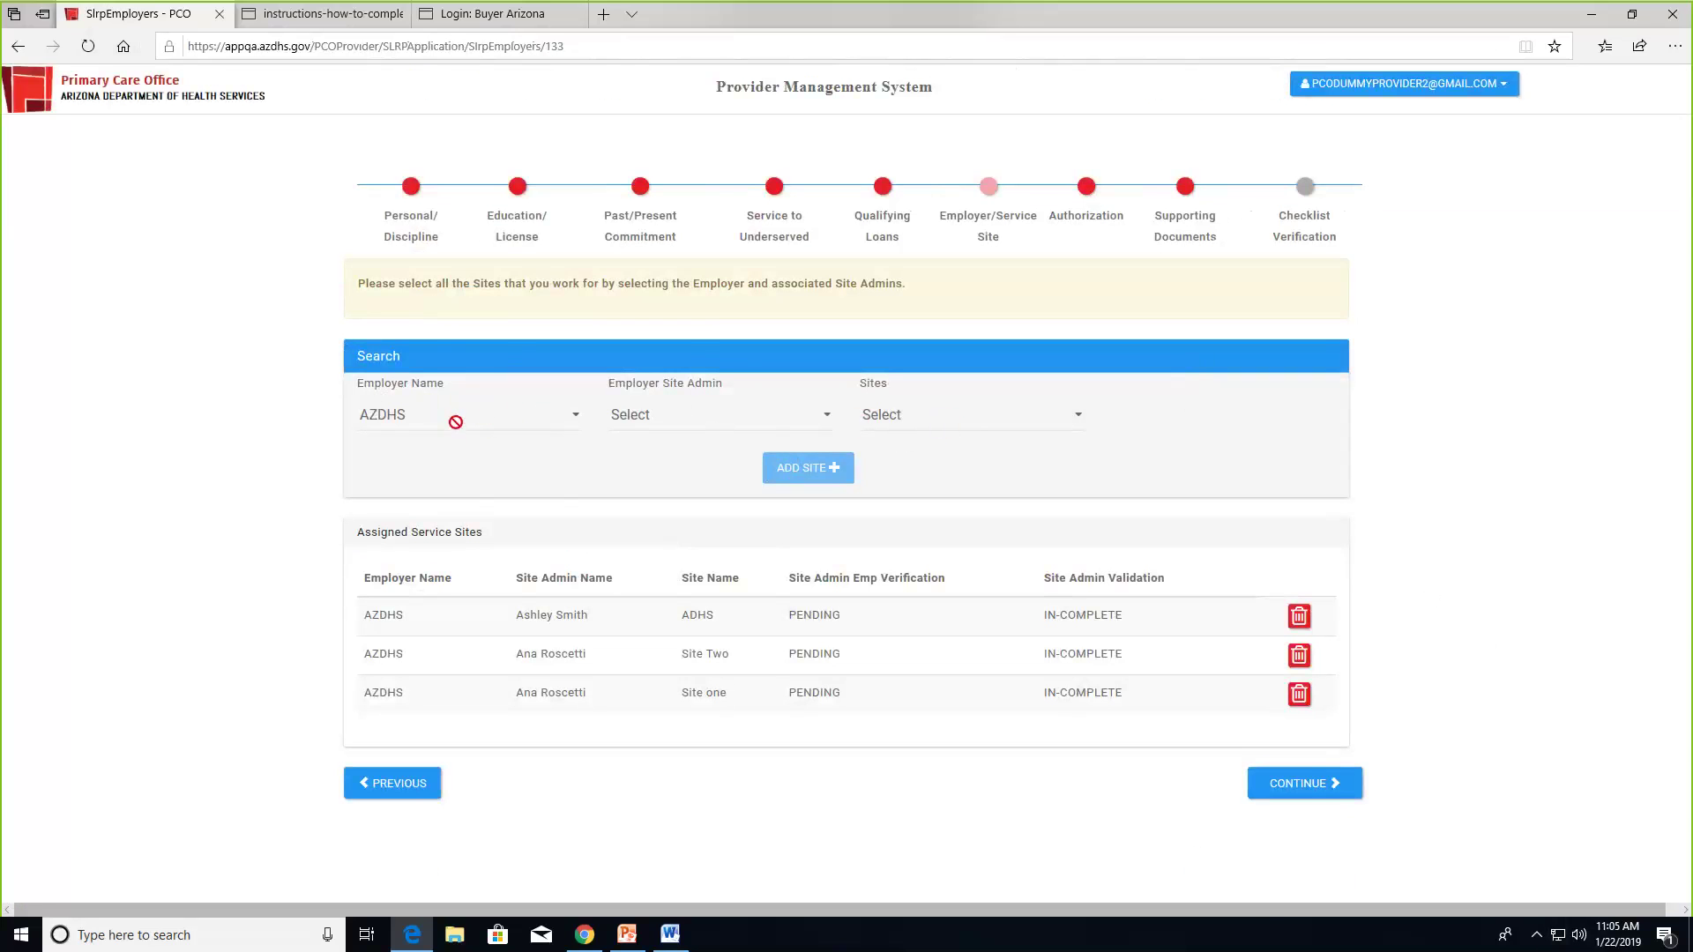
# For employer AZDHS, select the employer site admin who is listed with Site Two and Site one
pyautogui.click(718, 421)
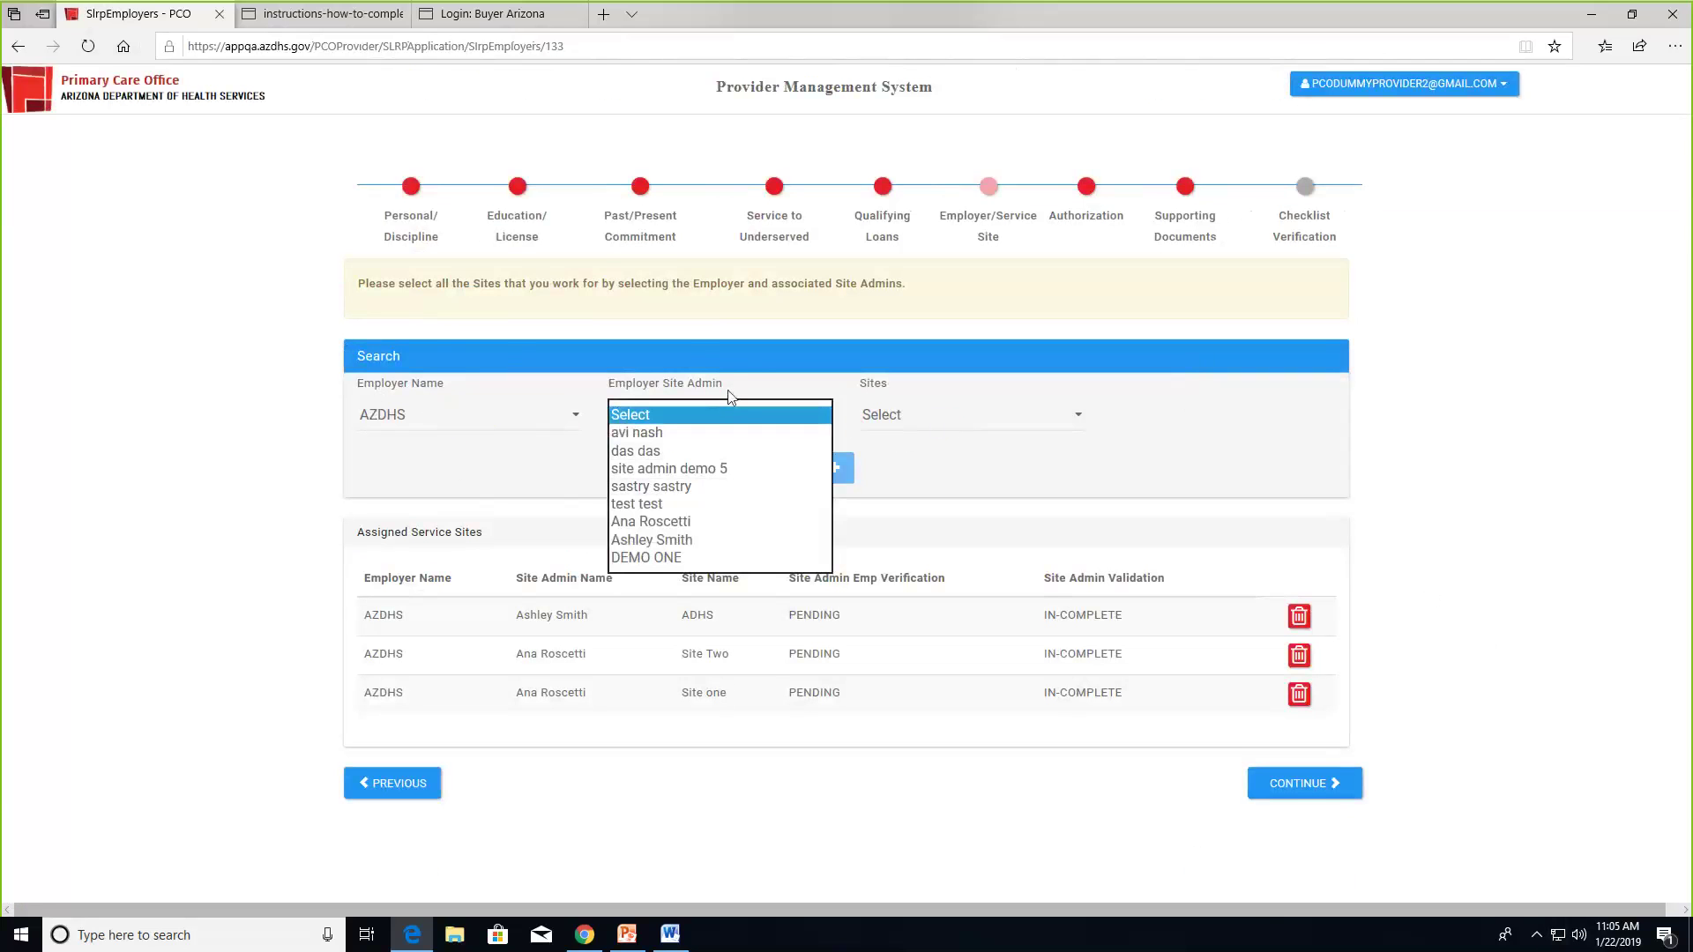
pyautogui.click(693, 524)
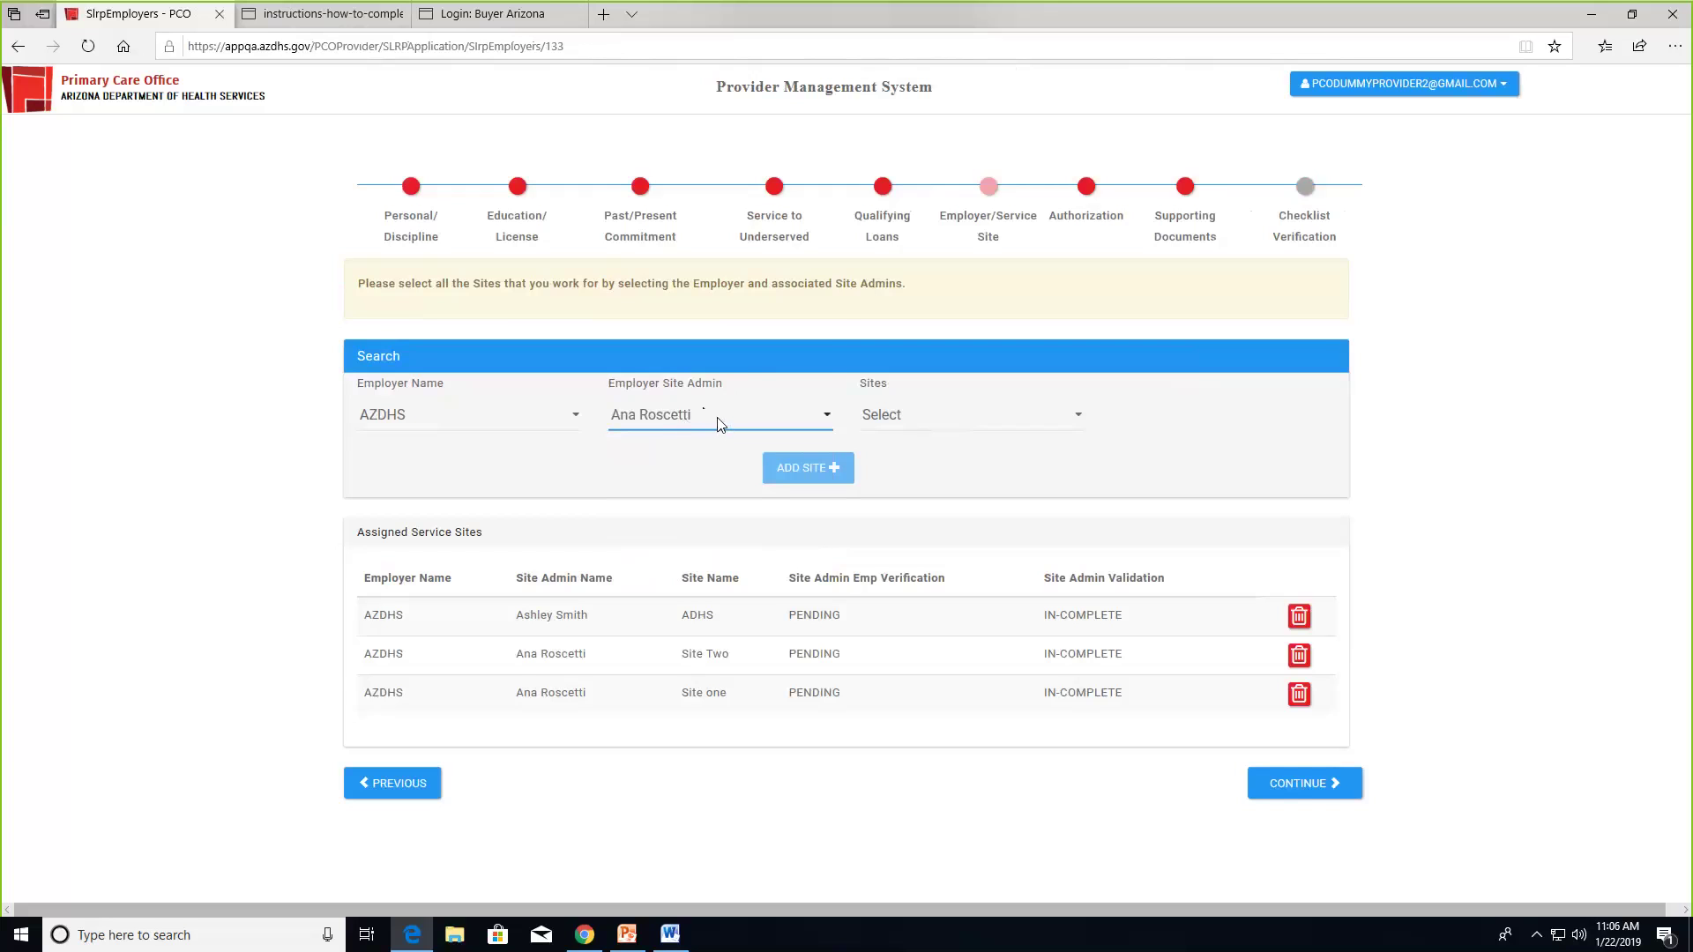
pyautogui.click(720, 424)
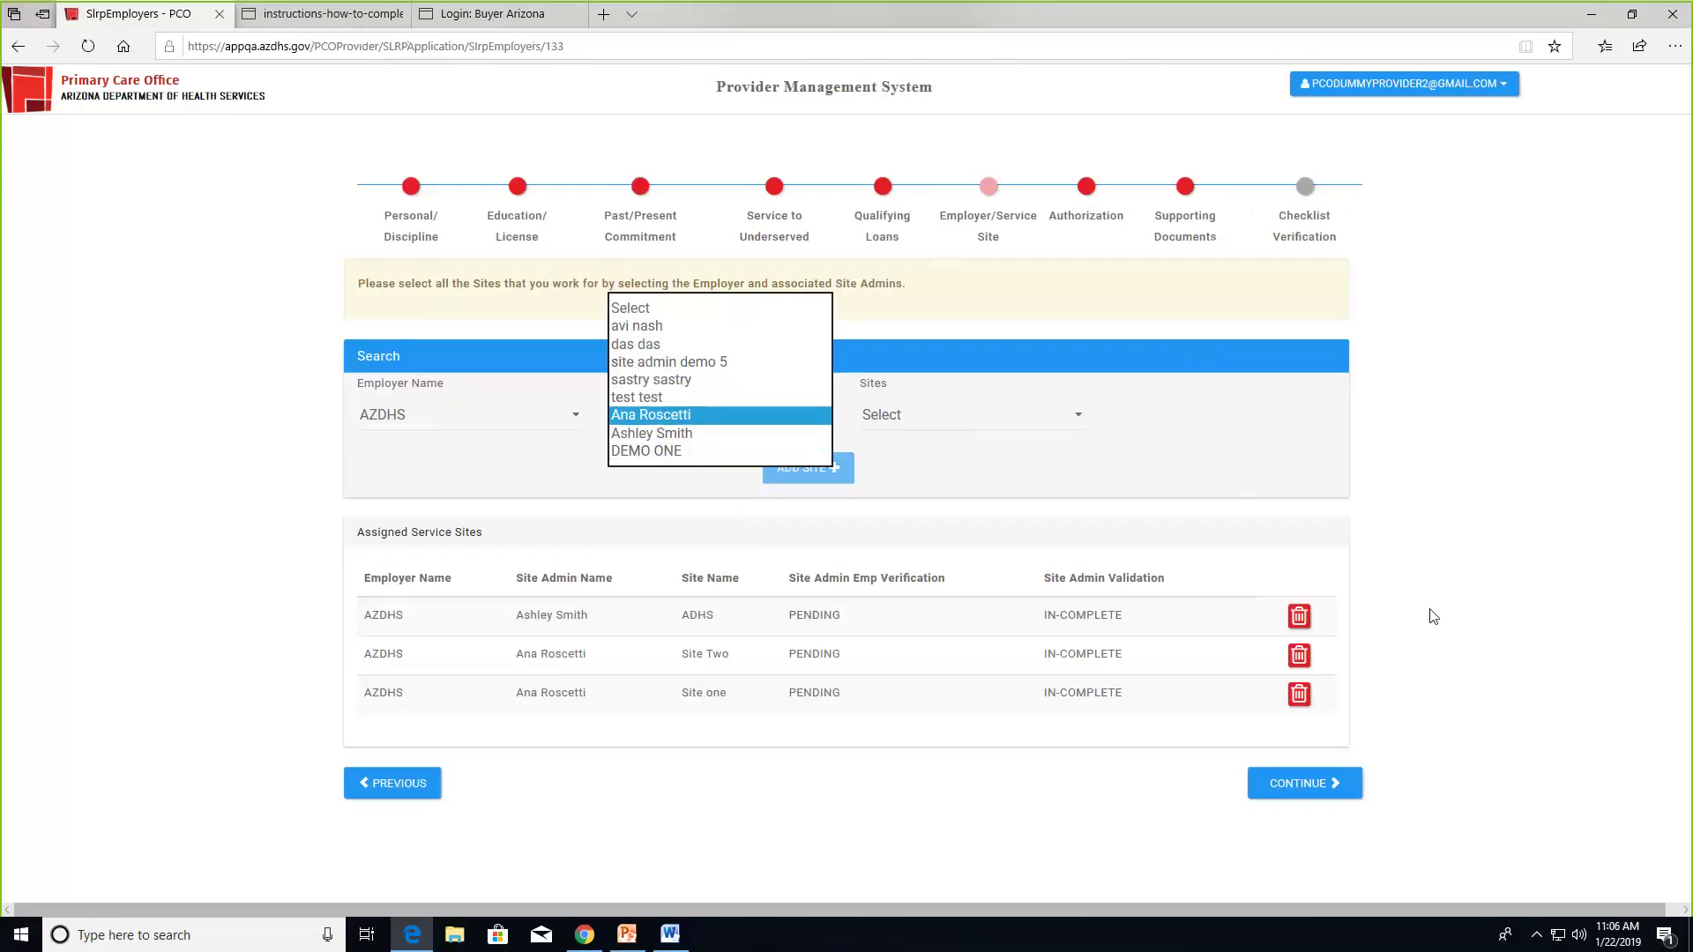
pyautogui.click(696, 431)
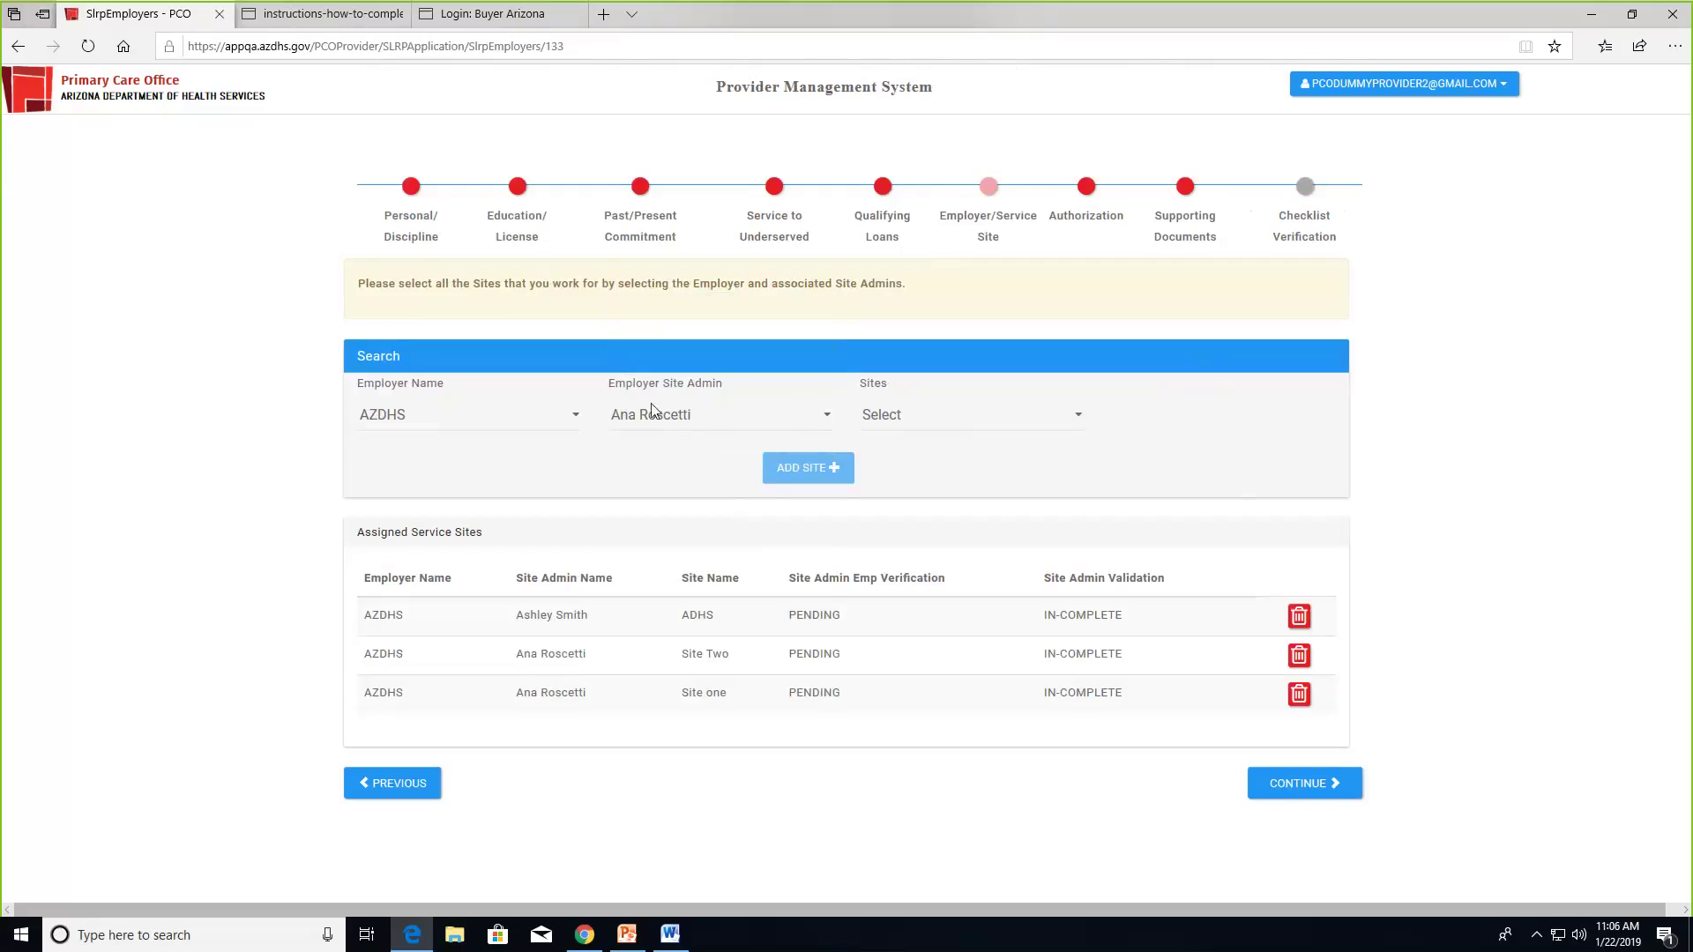
# Try to add Site one to the assigned service sites and dismiss the resulting message
pyautogui.click(975, 423)
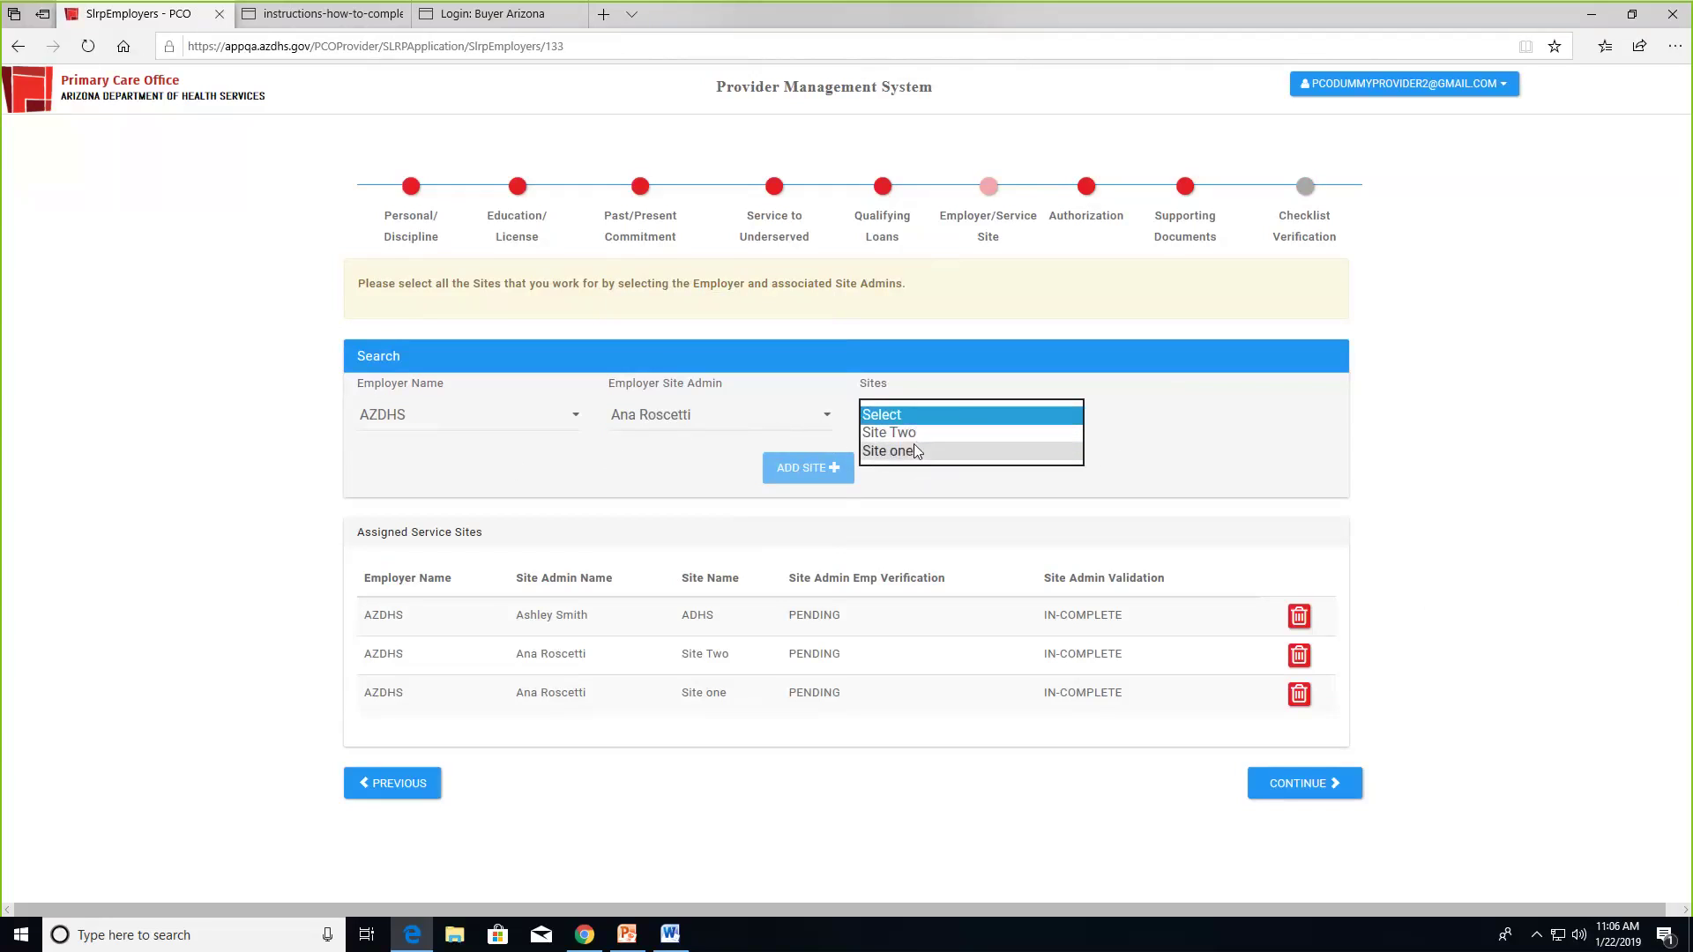
pyautogui.click(909, 450)
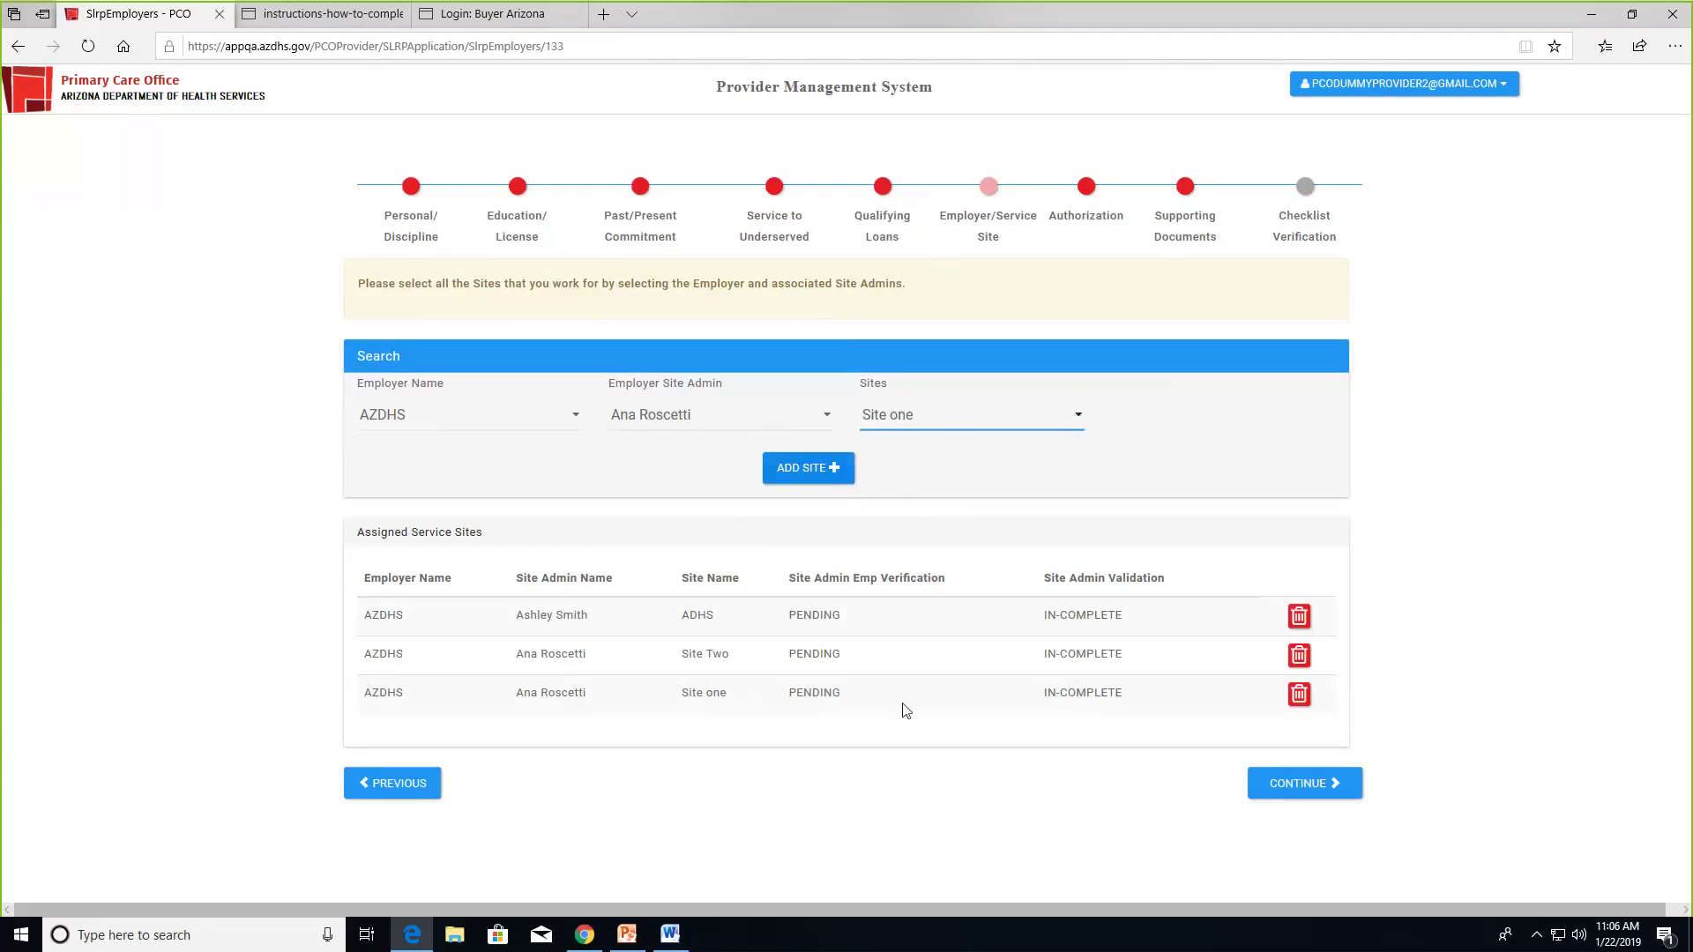
pyautogui.click(792, 474)
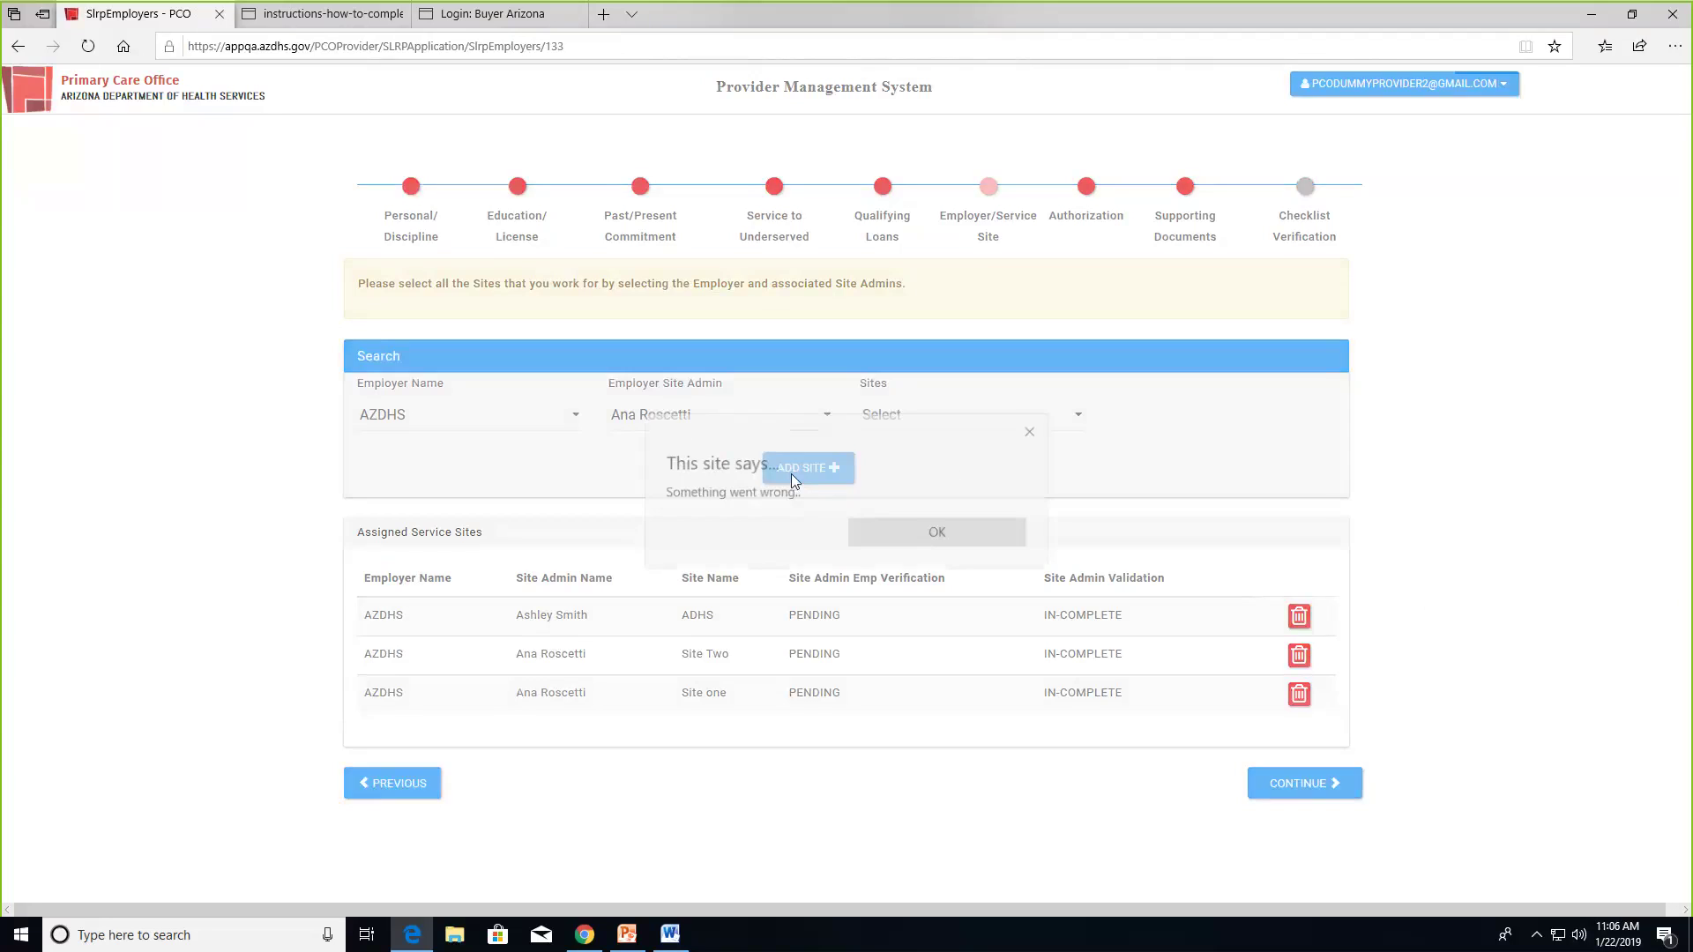
pyautogui.click(938, 538)
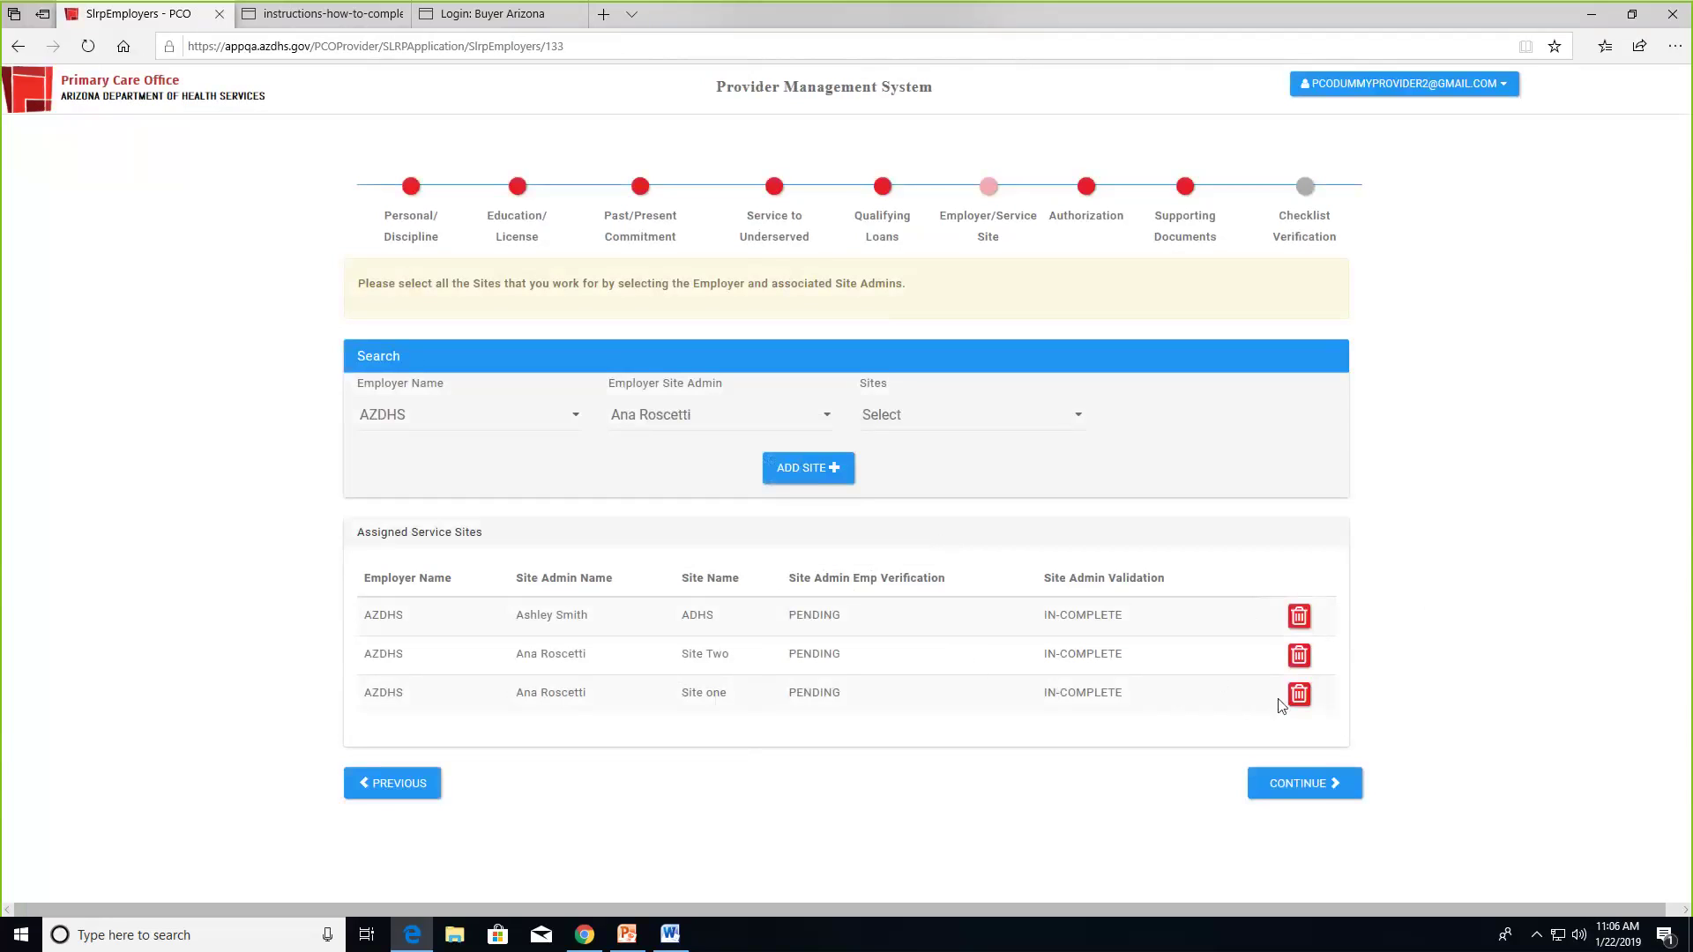
# Delete all three entries from the Assigned Service Sites list
pyautogui.click(1296, 619)
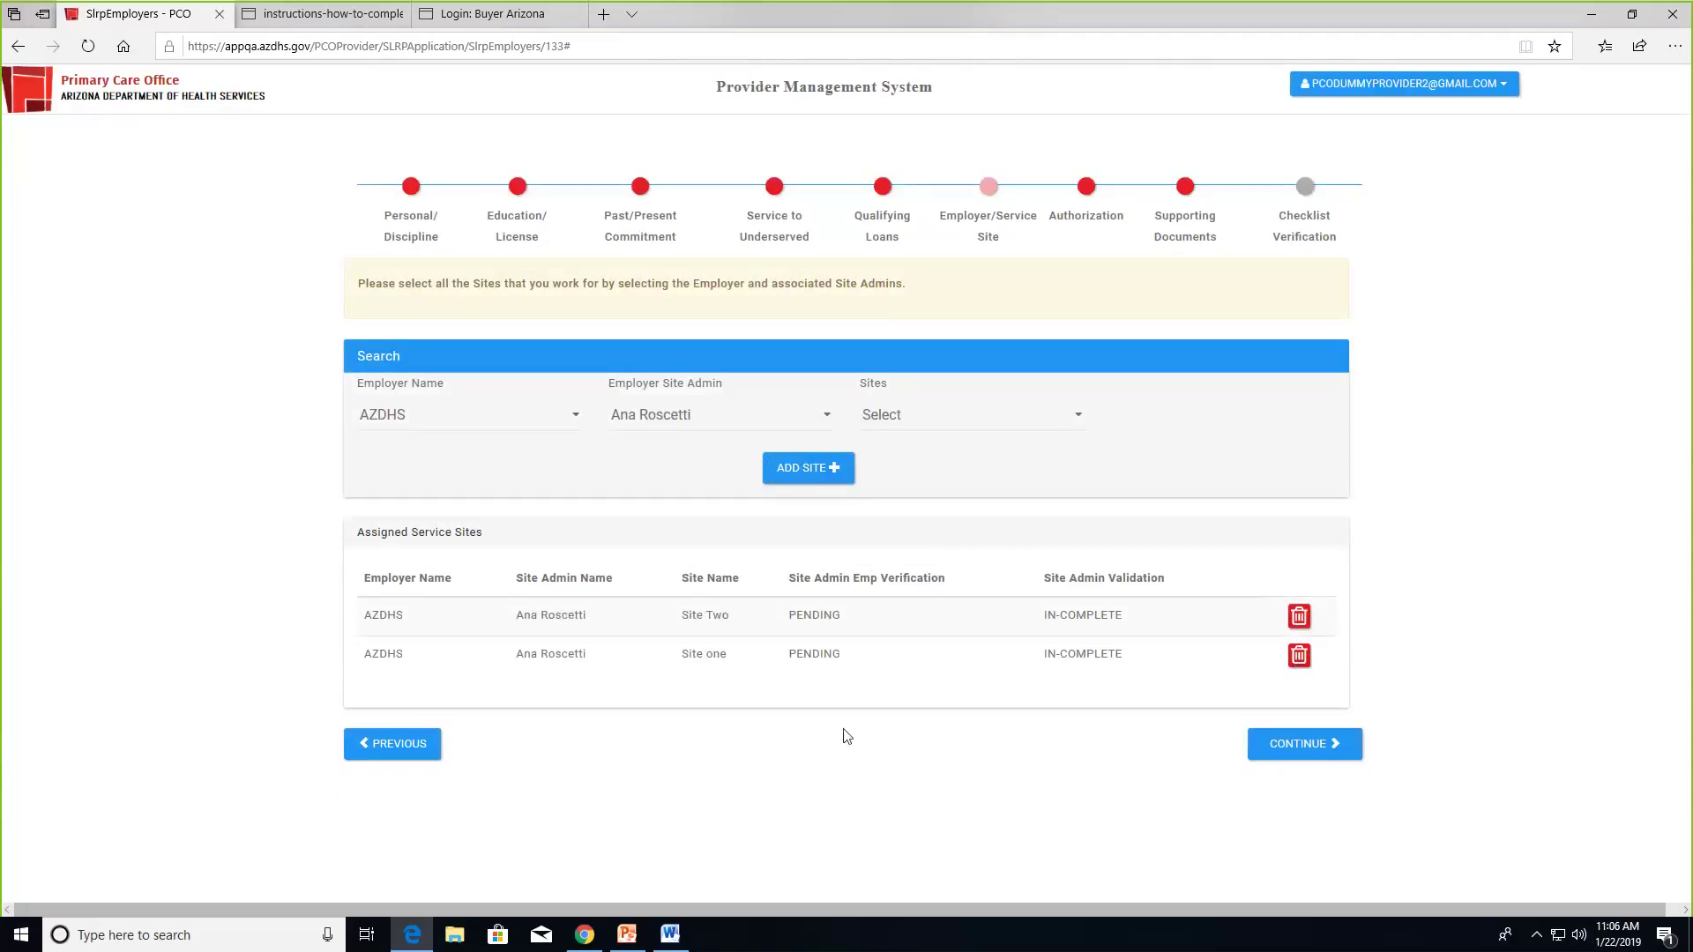
pyautogui.click(1296, 619)
pyautogui.click(1300, 617)
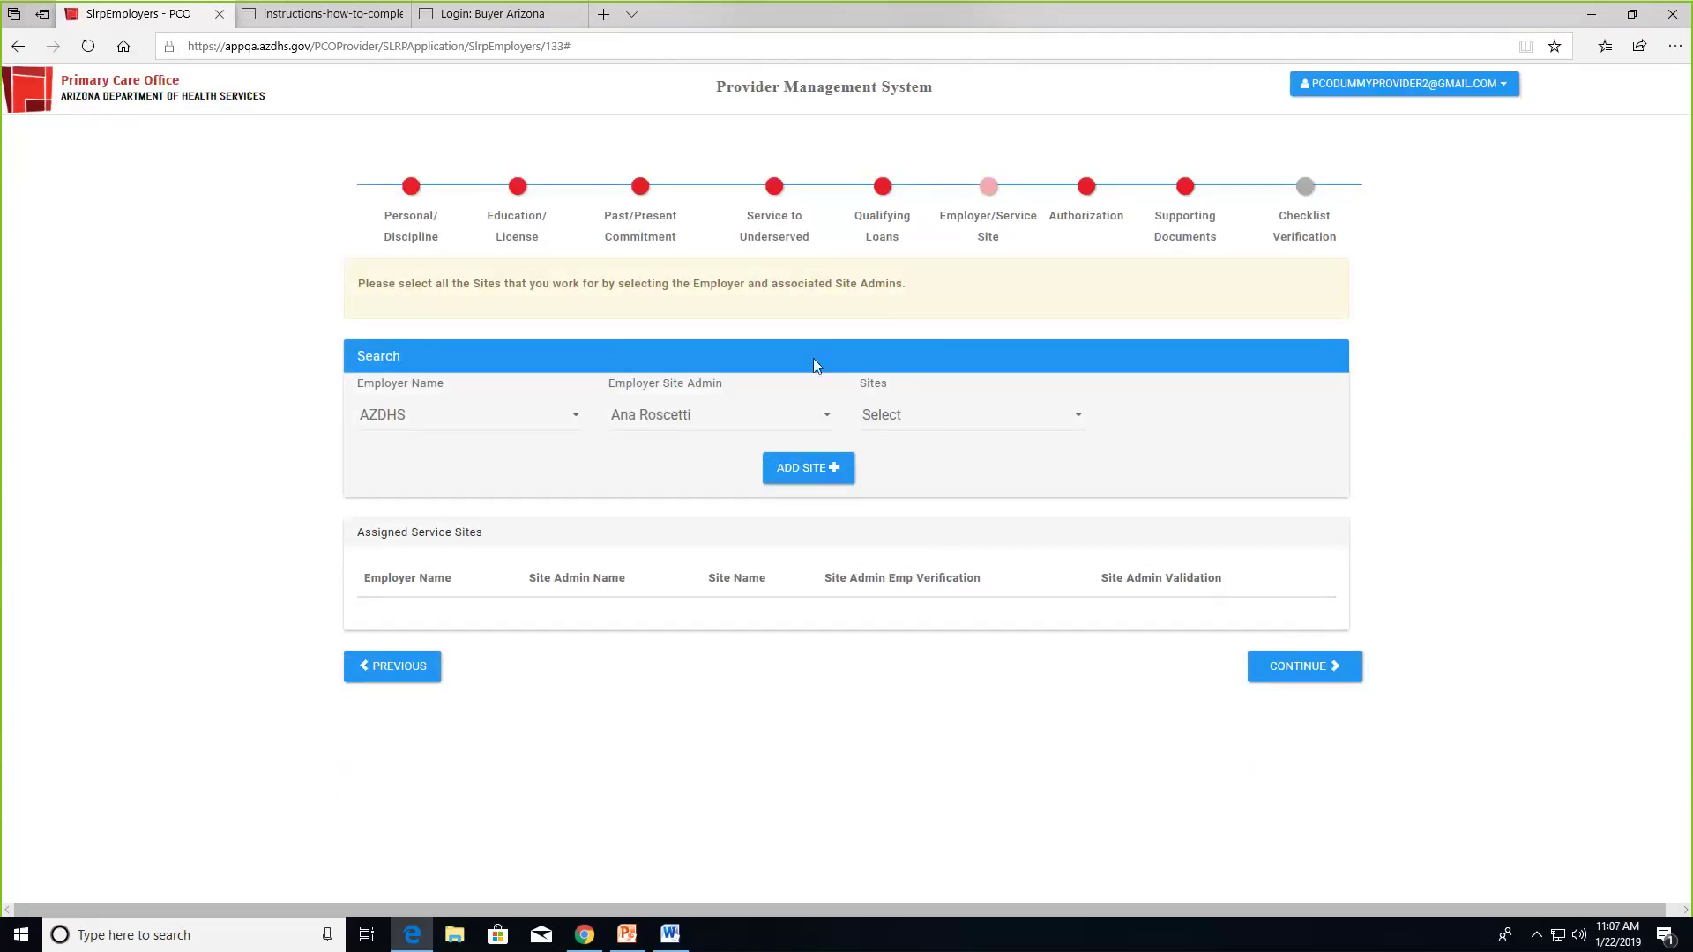
# Add Site one to the assigned service sites and continue to the Authorization section, acknowledging the site admin verification notice
pyautogui.click(932, 416)
pyautogui.click(902, 451)
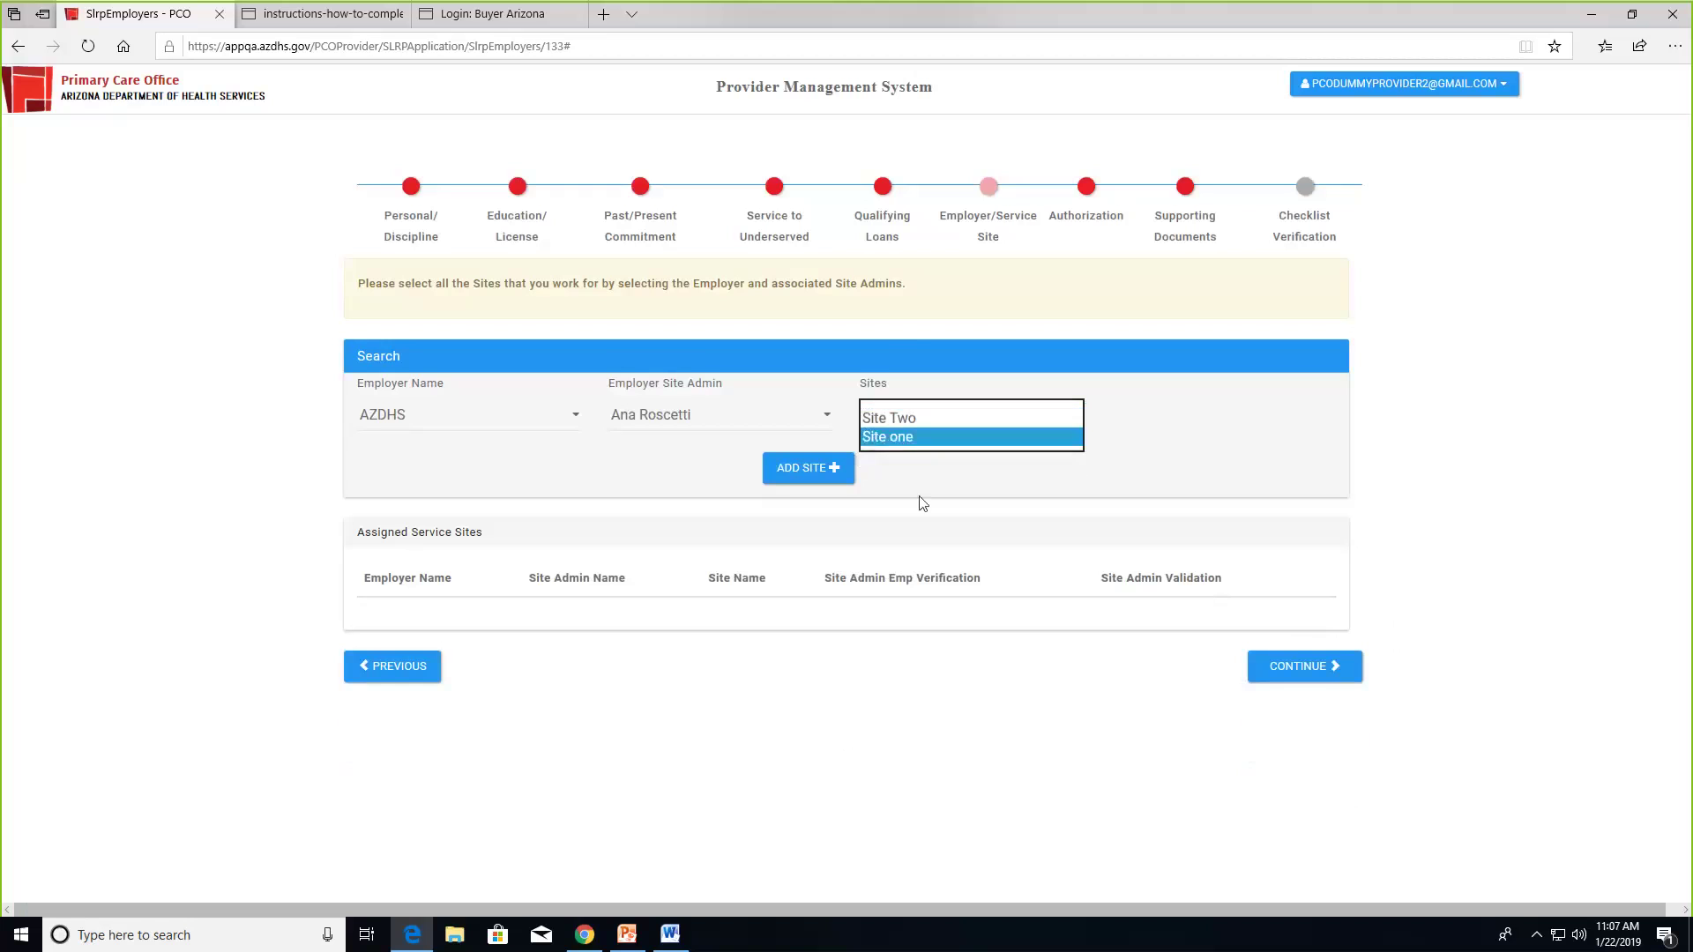
pyautogui.click(812, 465)
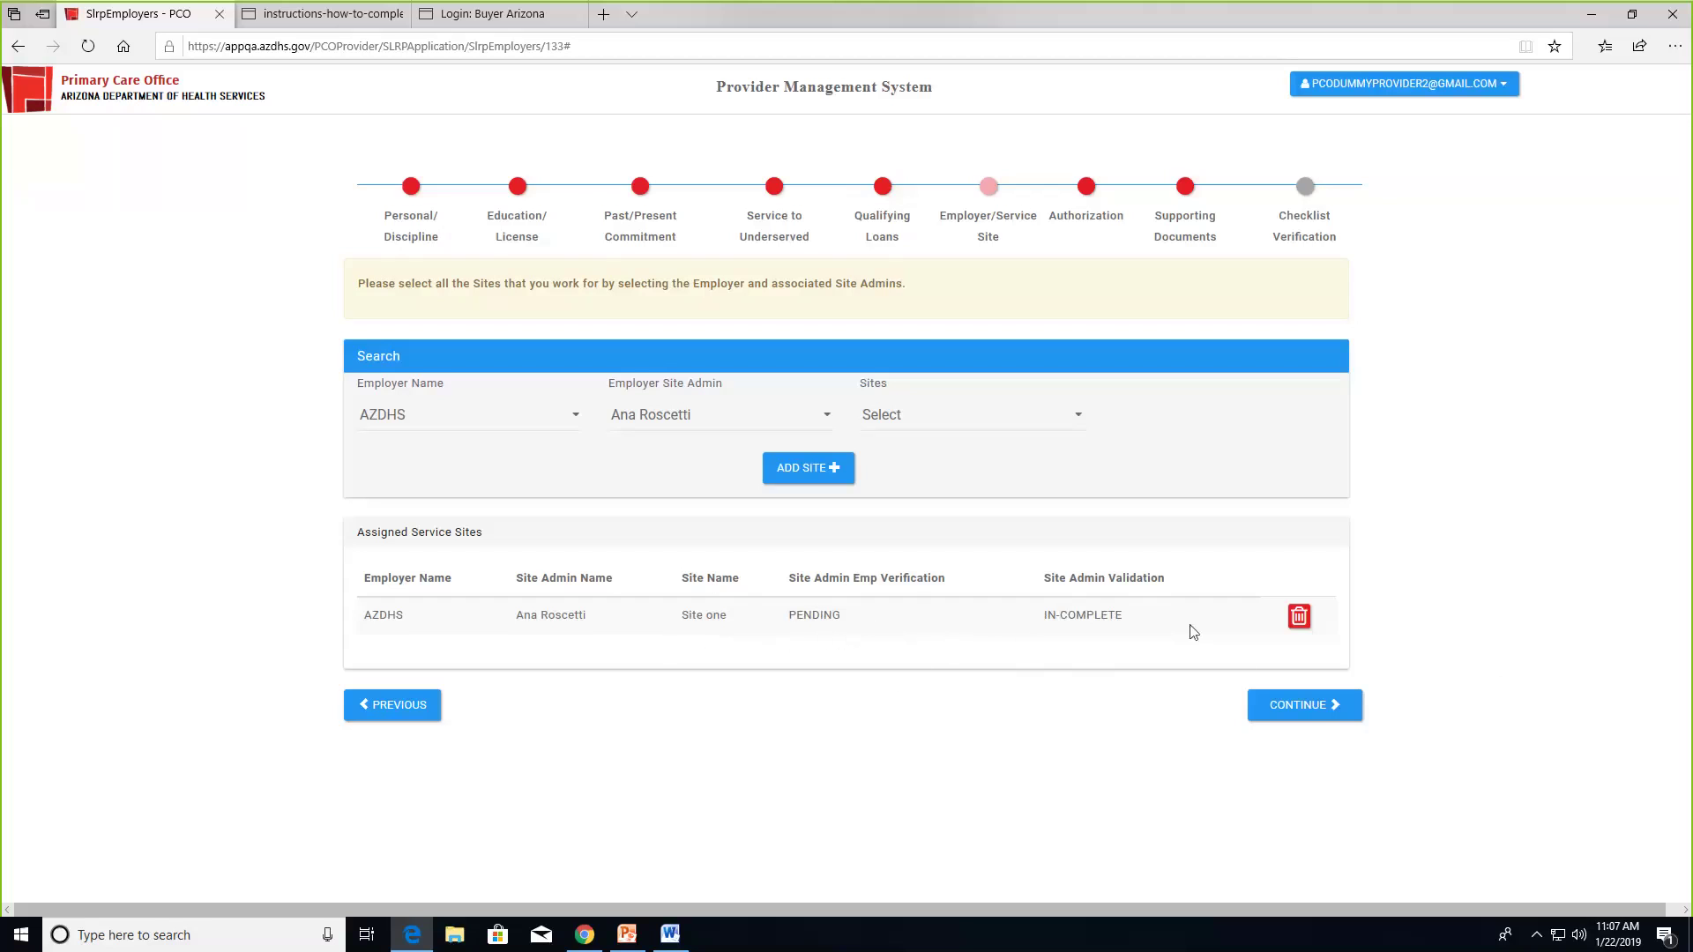
pyautogui.click(1300, 716)
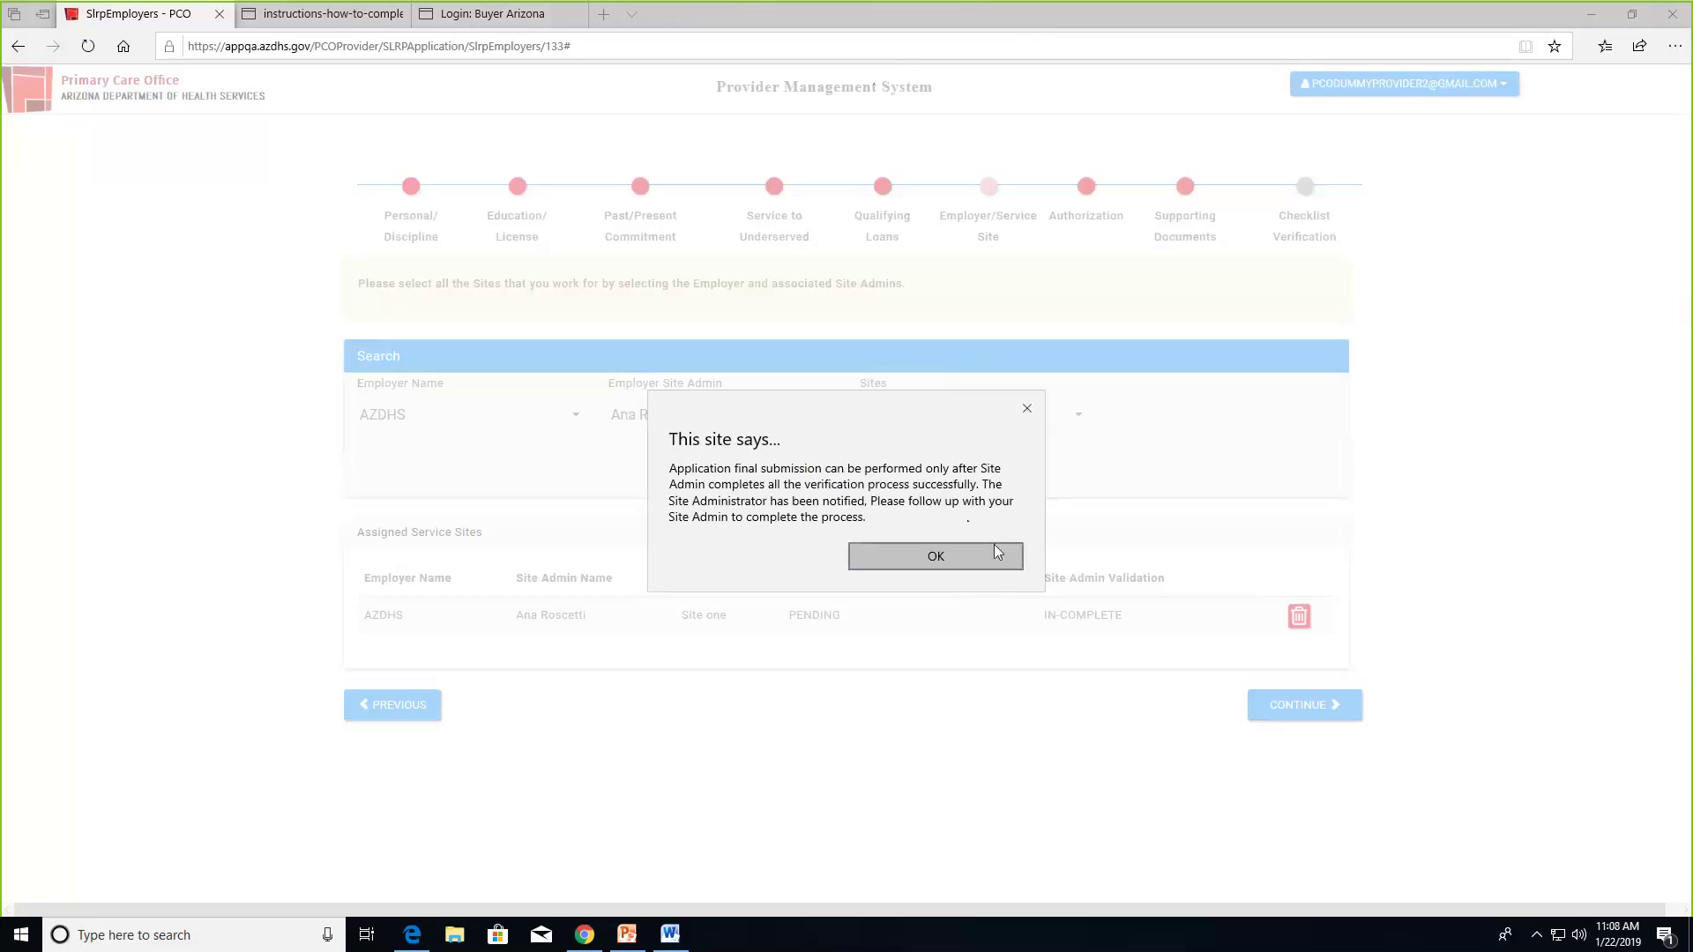
pyautogui.click(934, 562)
pyautogui.click(1311, 706)
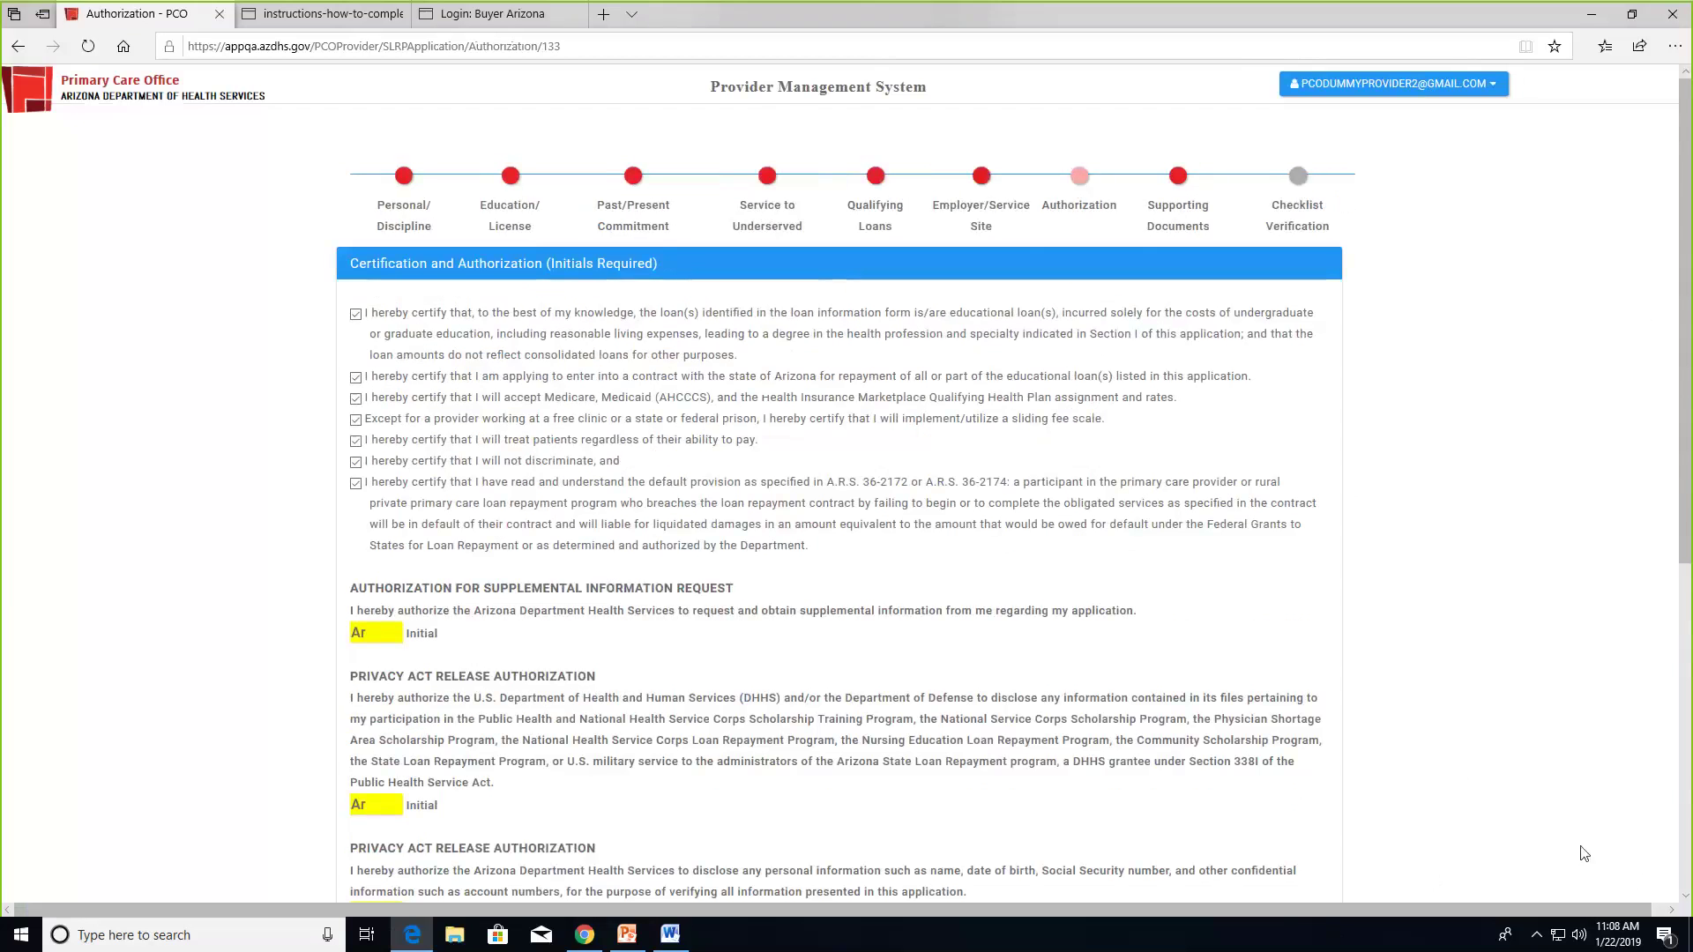
# Review the certifications, release authorizations and initials in the Authorization section, and save it to continue
pyautogui.scroll(-3, 1585, 853)
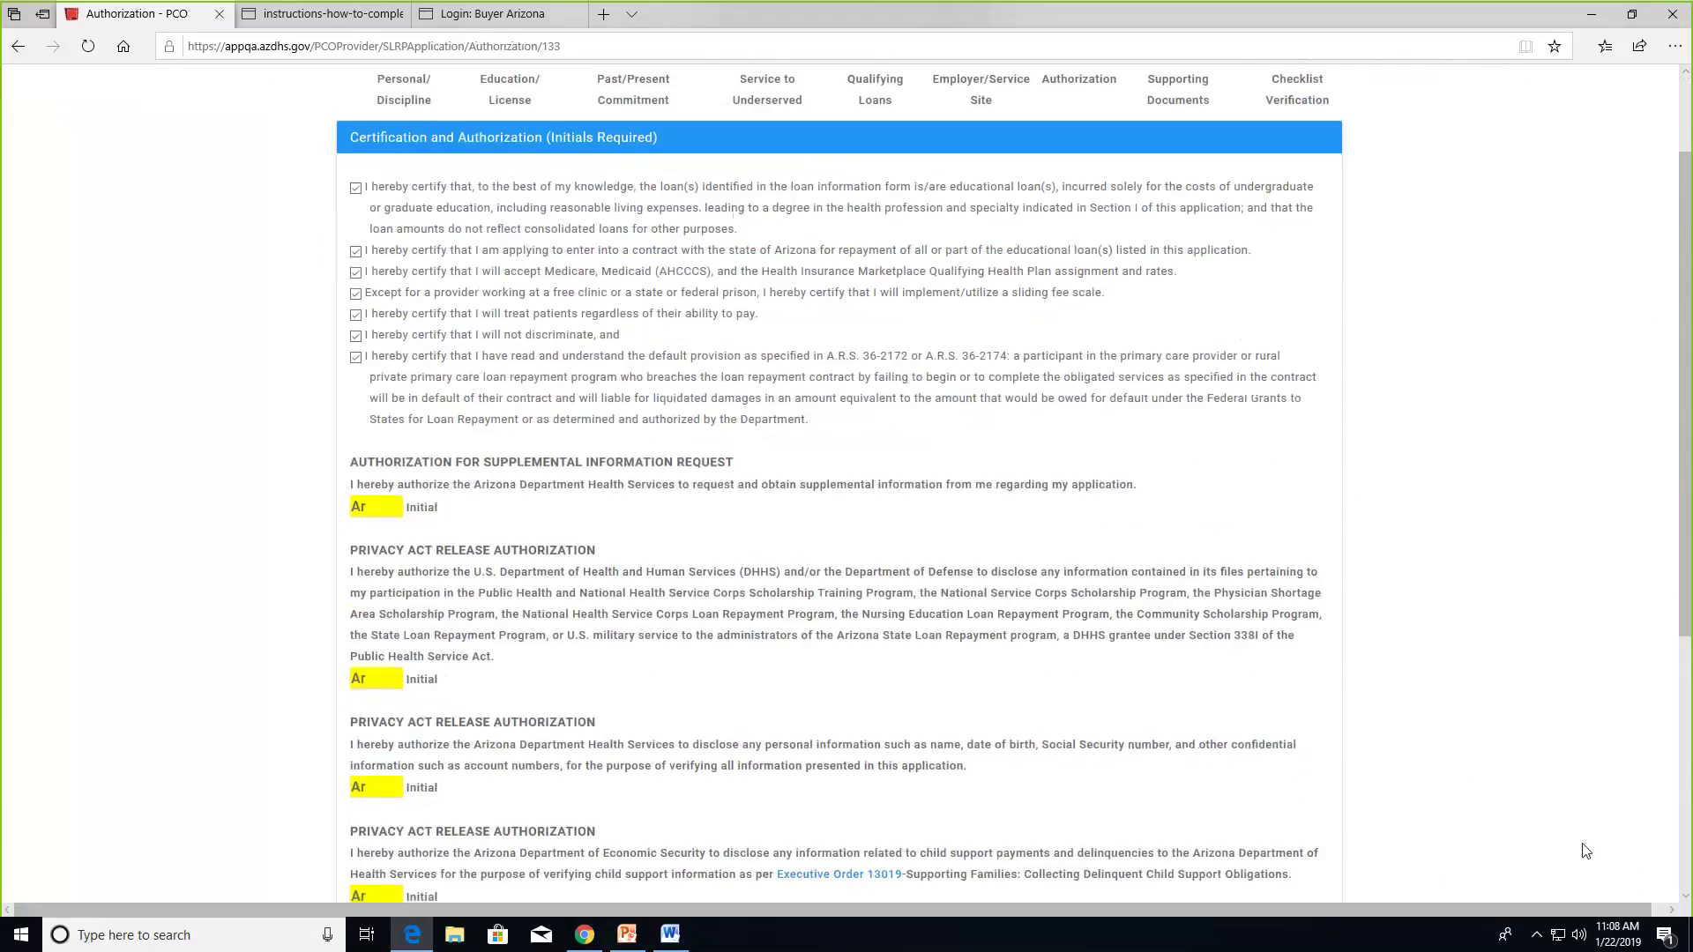
pyautogui.scroll(-5, 1584, 851)
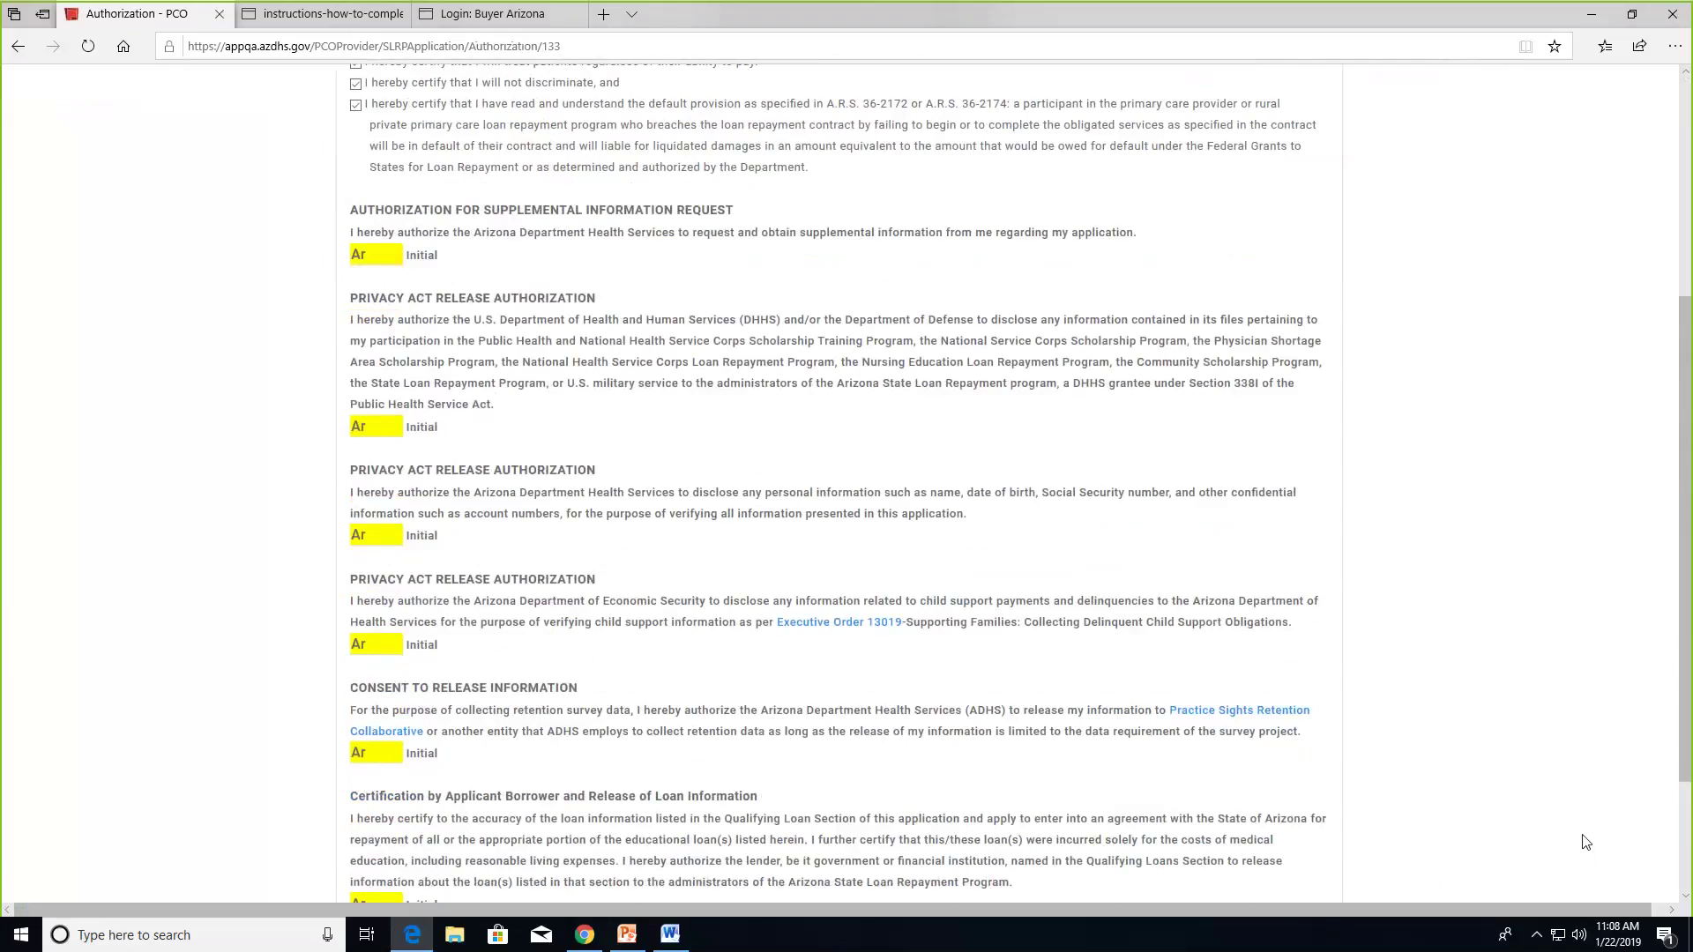
pyautogui.scroll(1, 1587, 838)
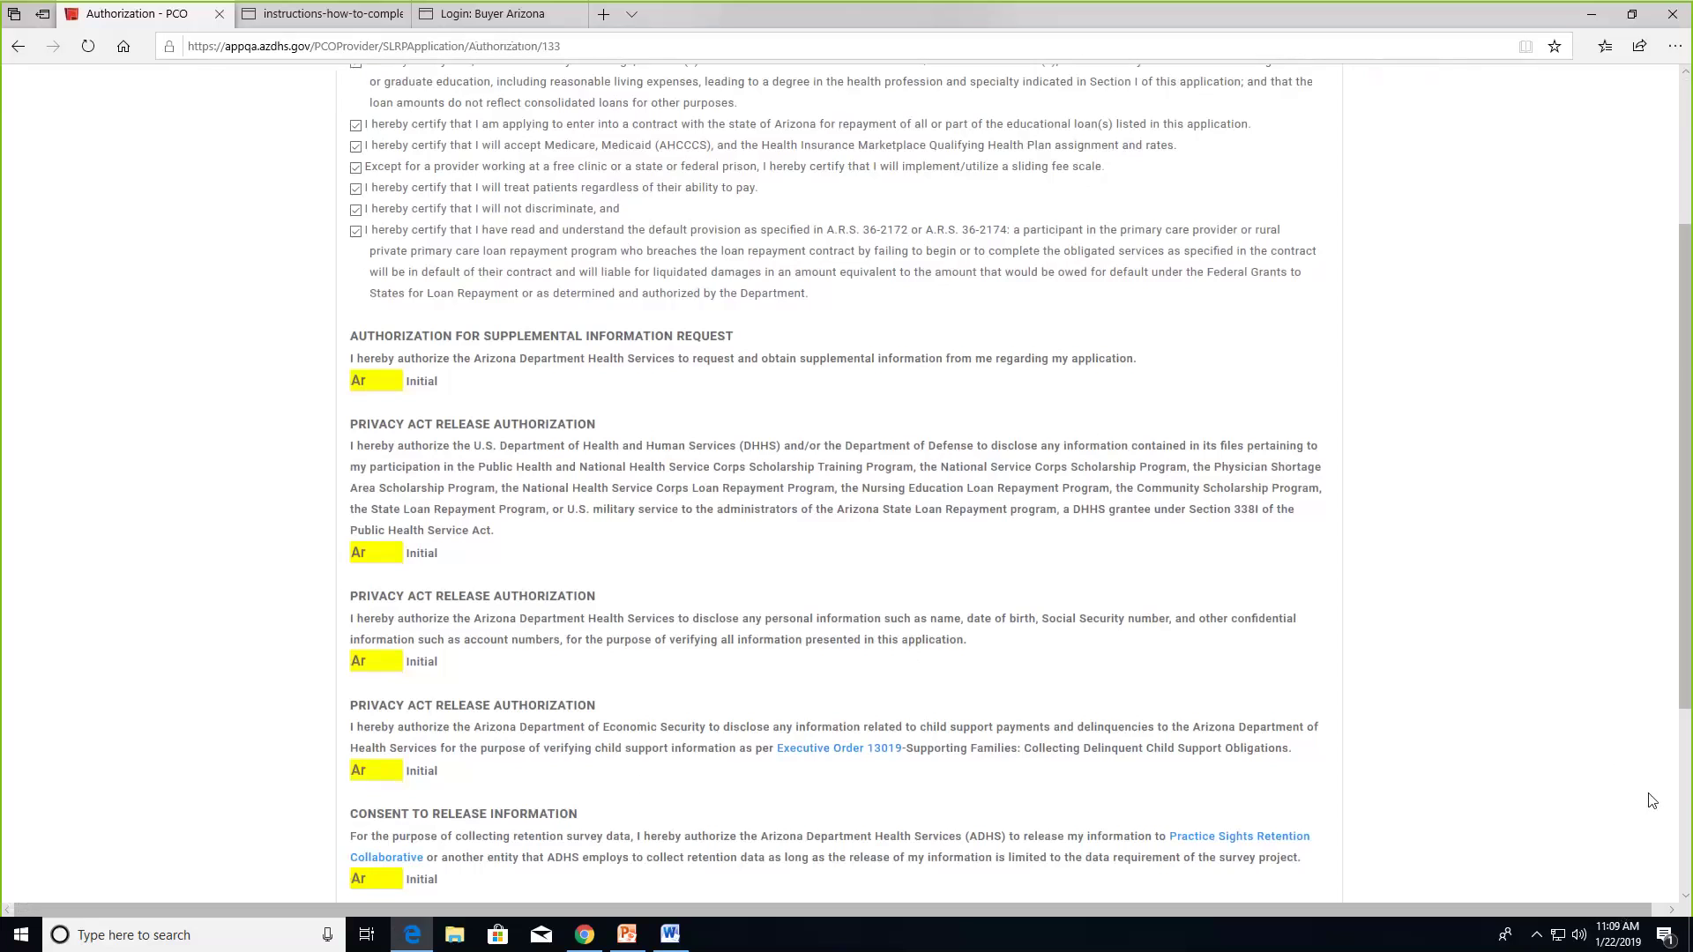
pyautogui.scroll(-3, 1651, 800)
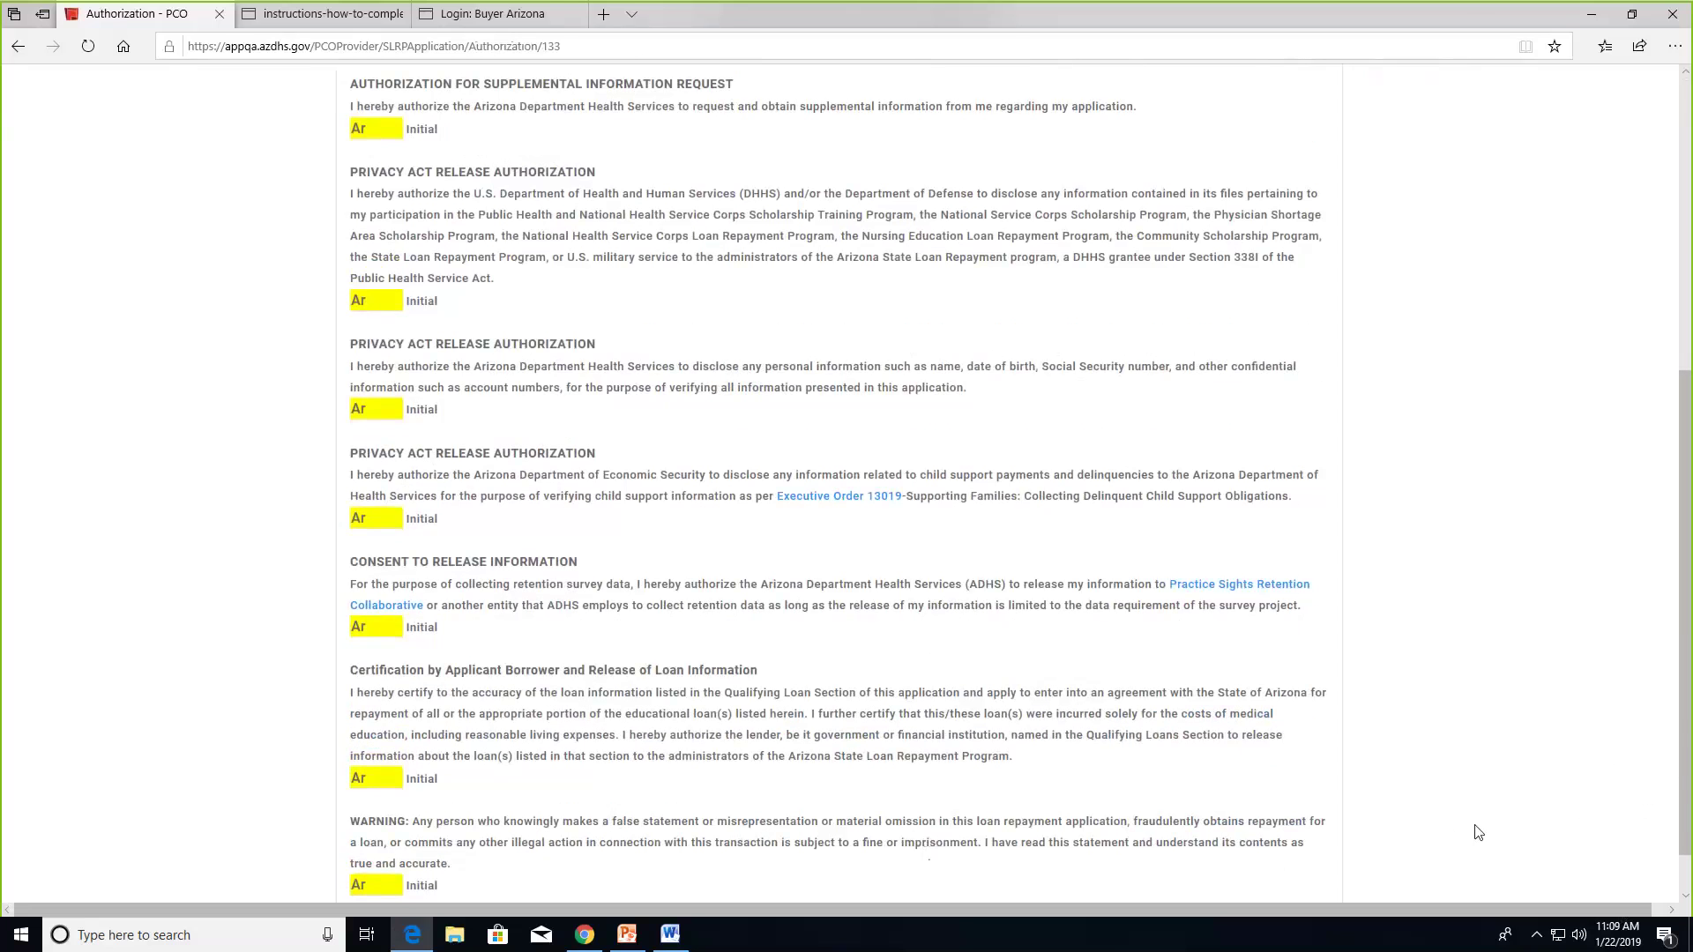
pyautogui.scroll(-1, 1543, 833)
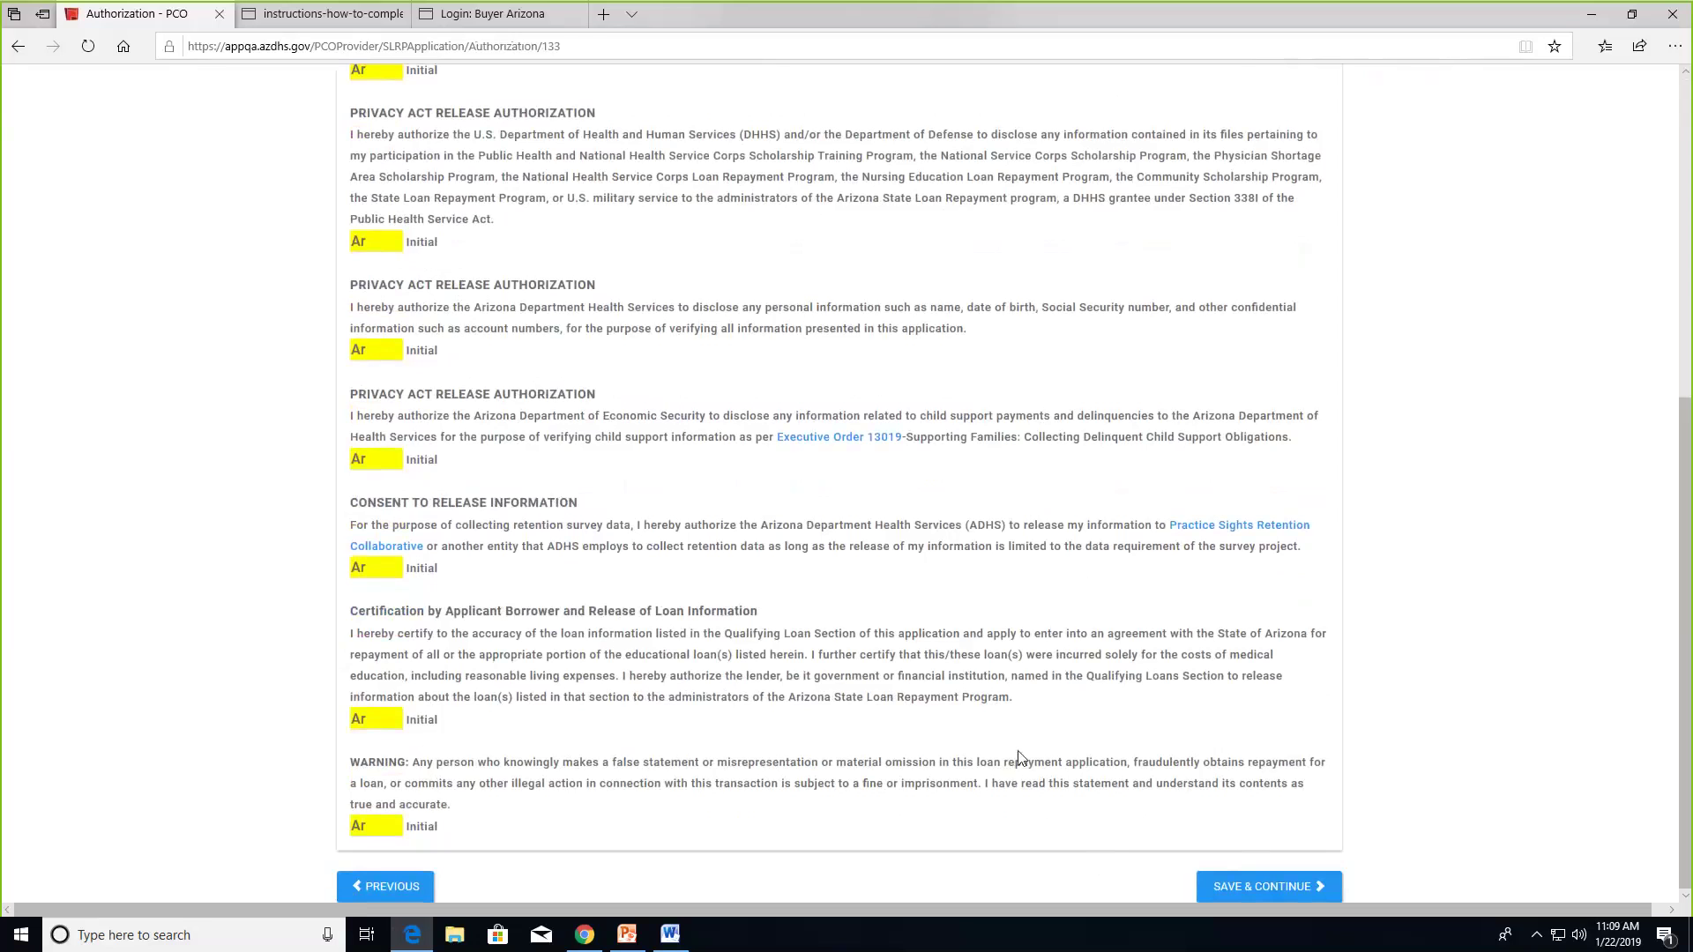
pyautogui.scroll(6, 482, 631)
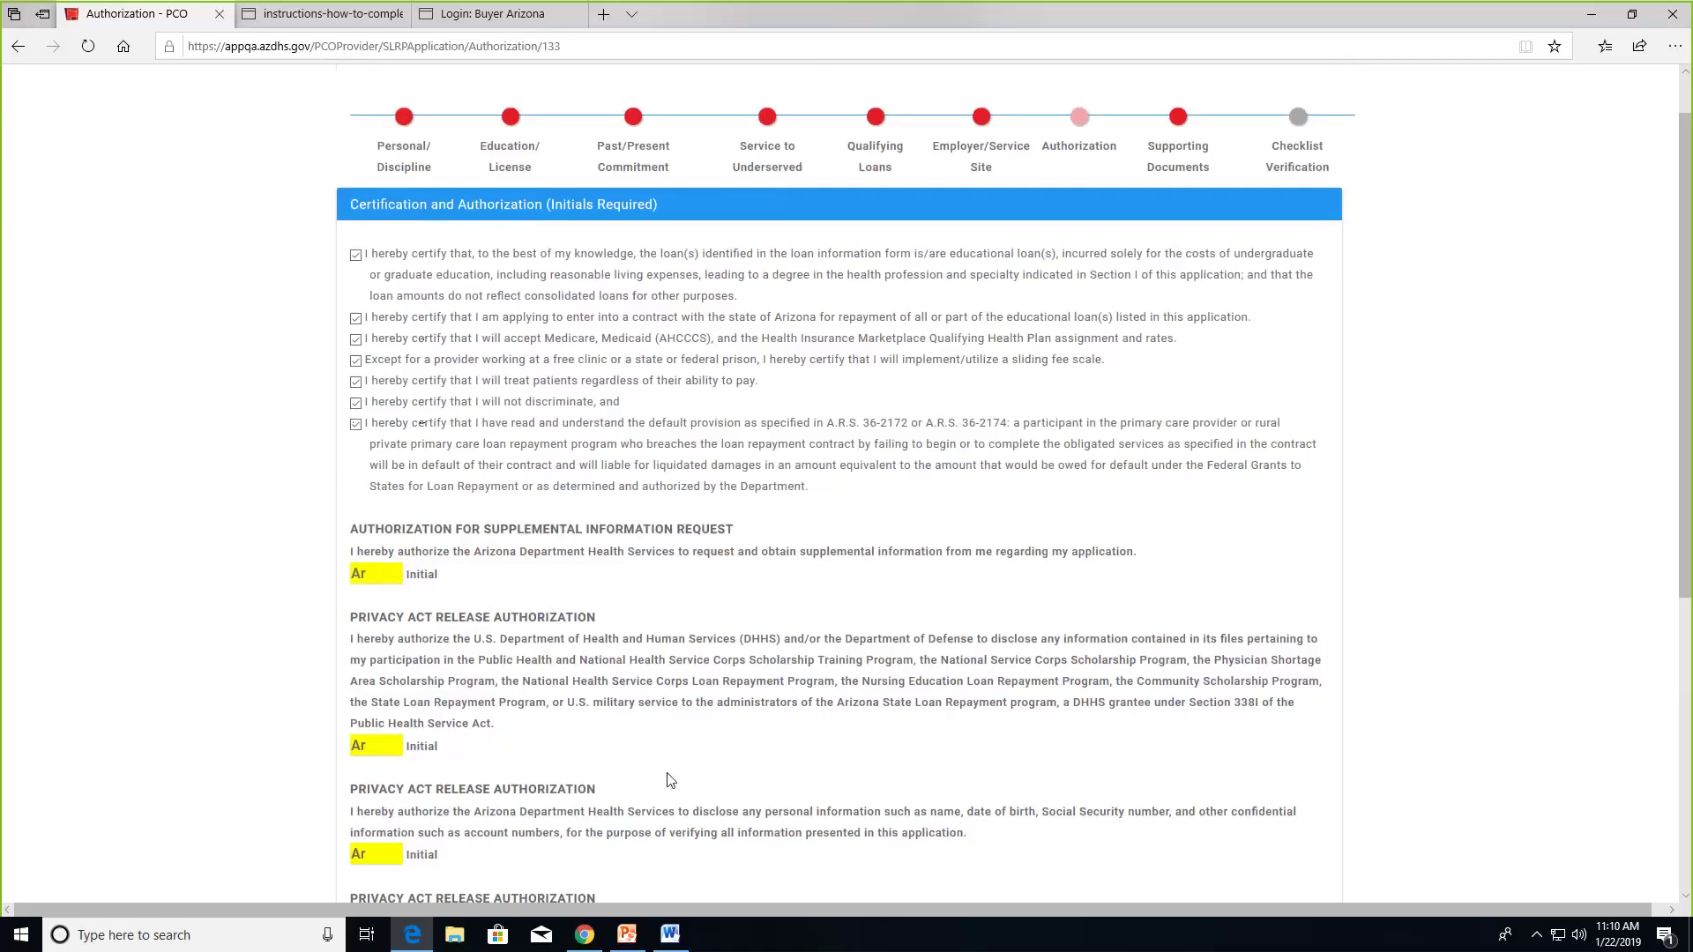
pyautogui.scroll(-5, 705, 755)
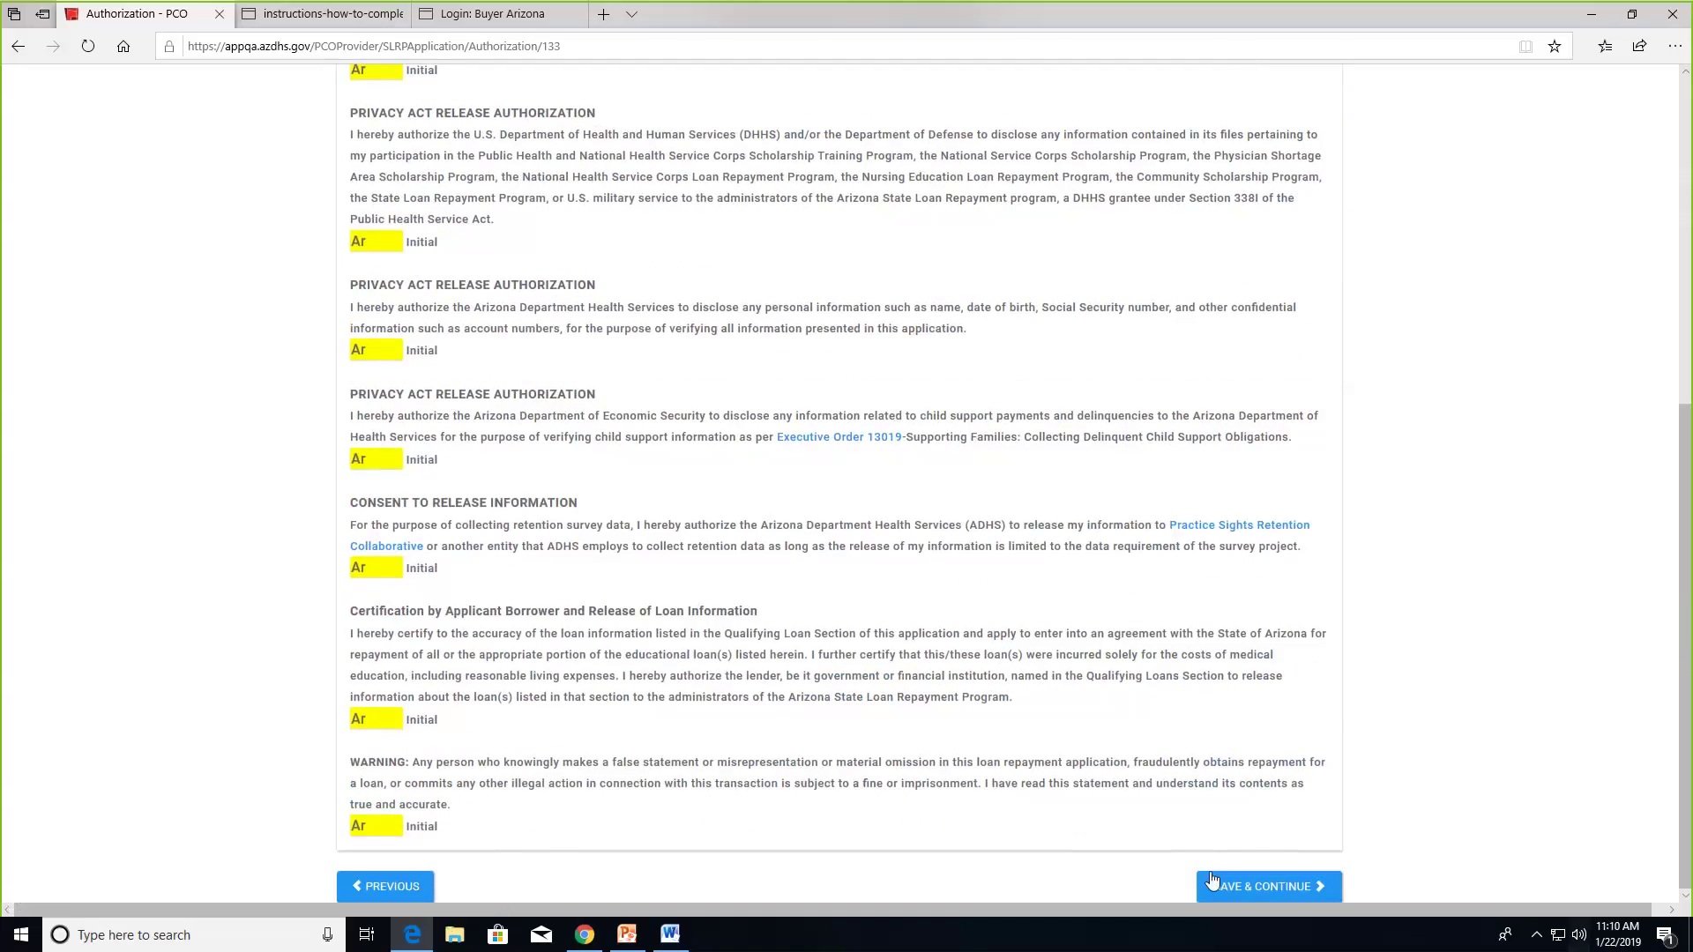
pyautogui.click(1264, 890)
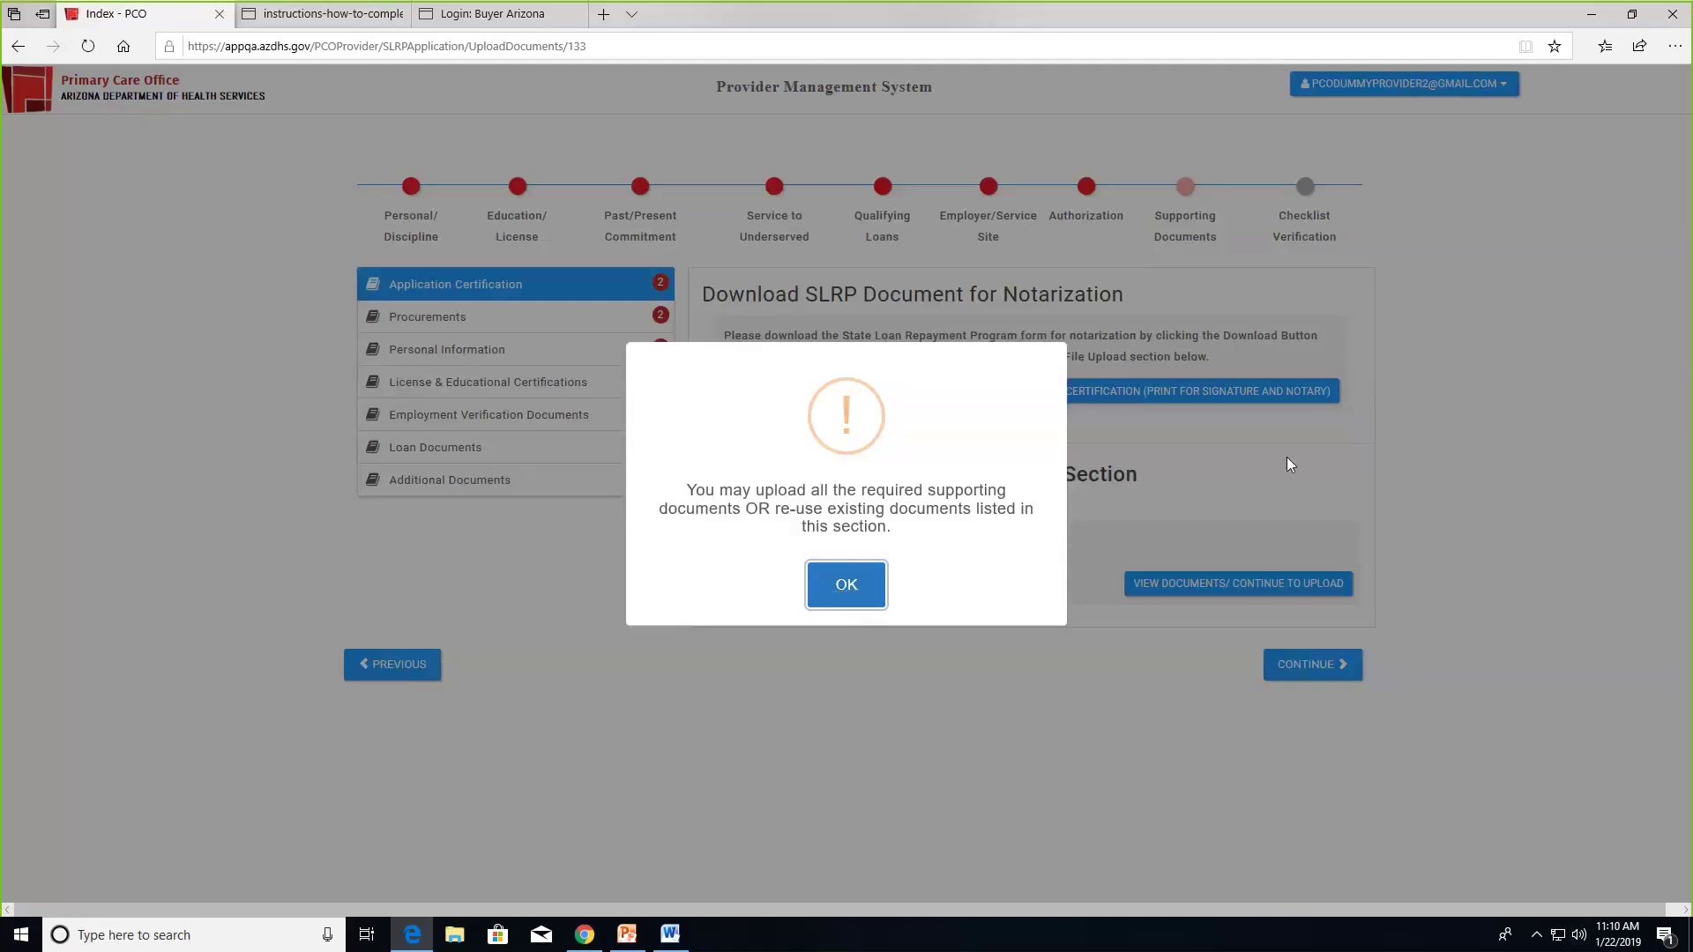
# Dismiss the supporting documents notice and open the Initial Application and Certification PDF for signature and notary
pyautogui.click(846, 587)
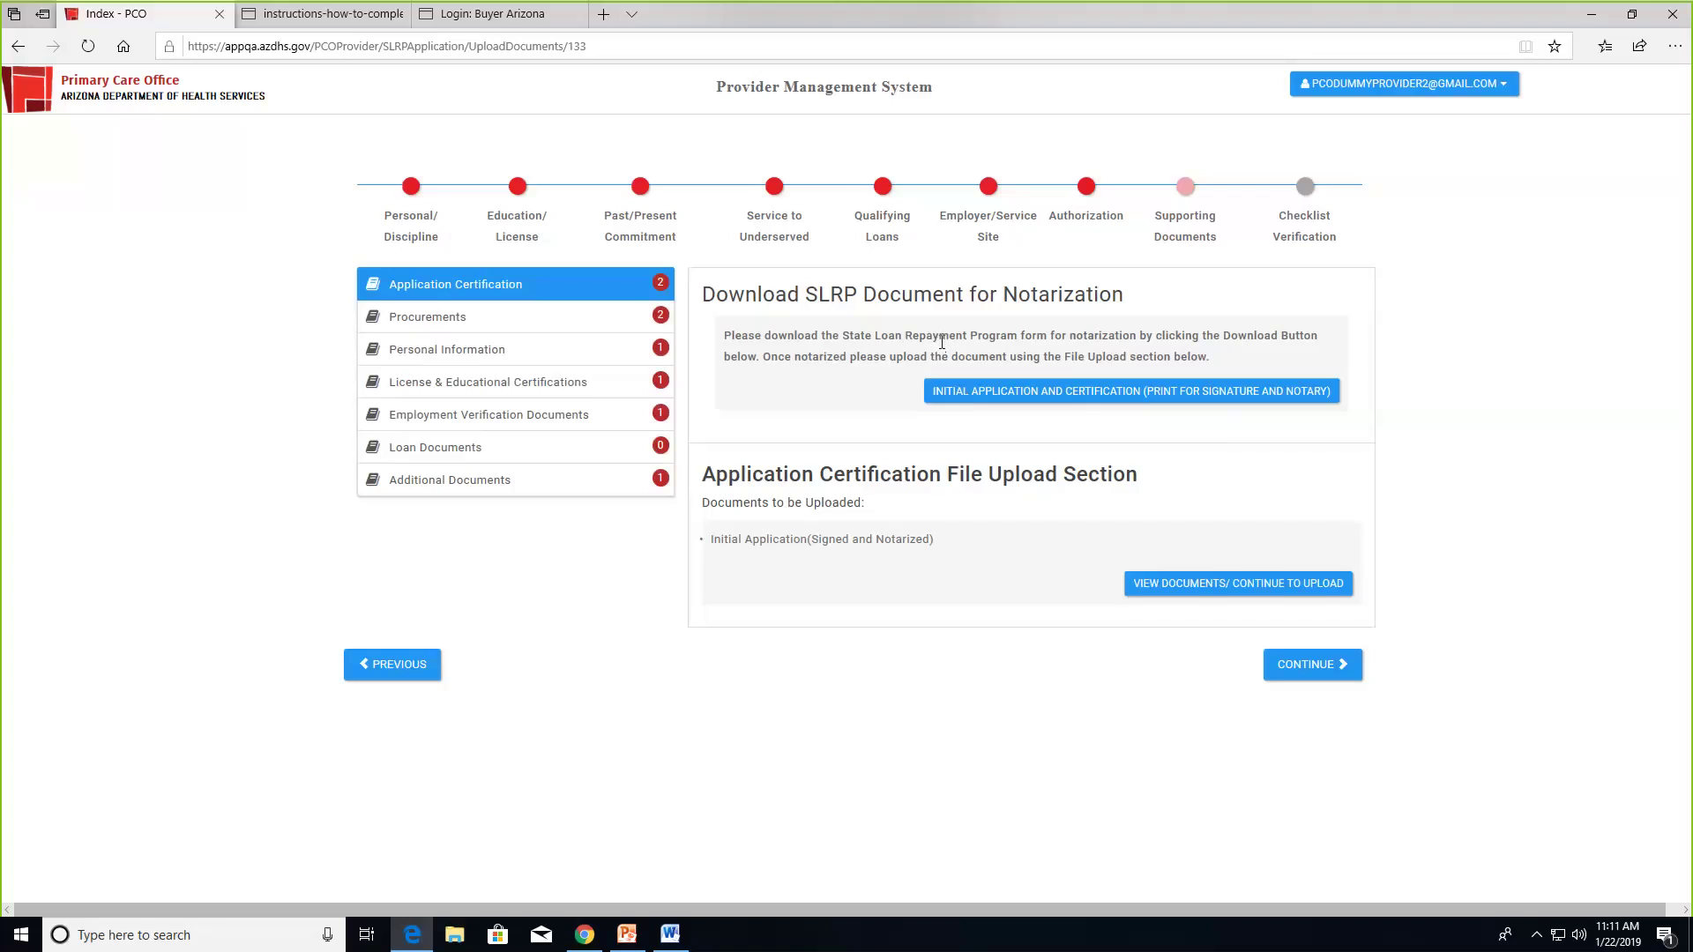
pyautogui.click(1112, 411)
pyautogui.click(1262, 401)
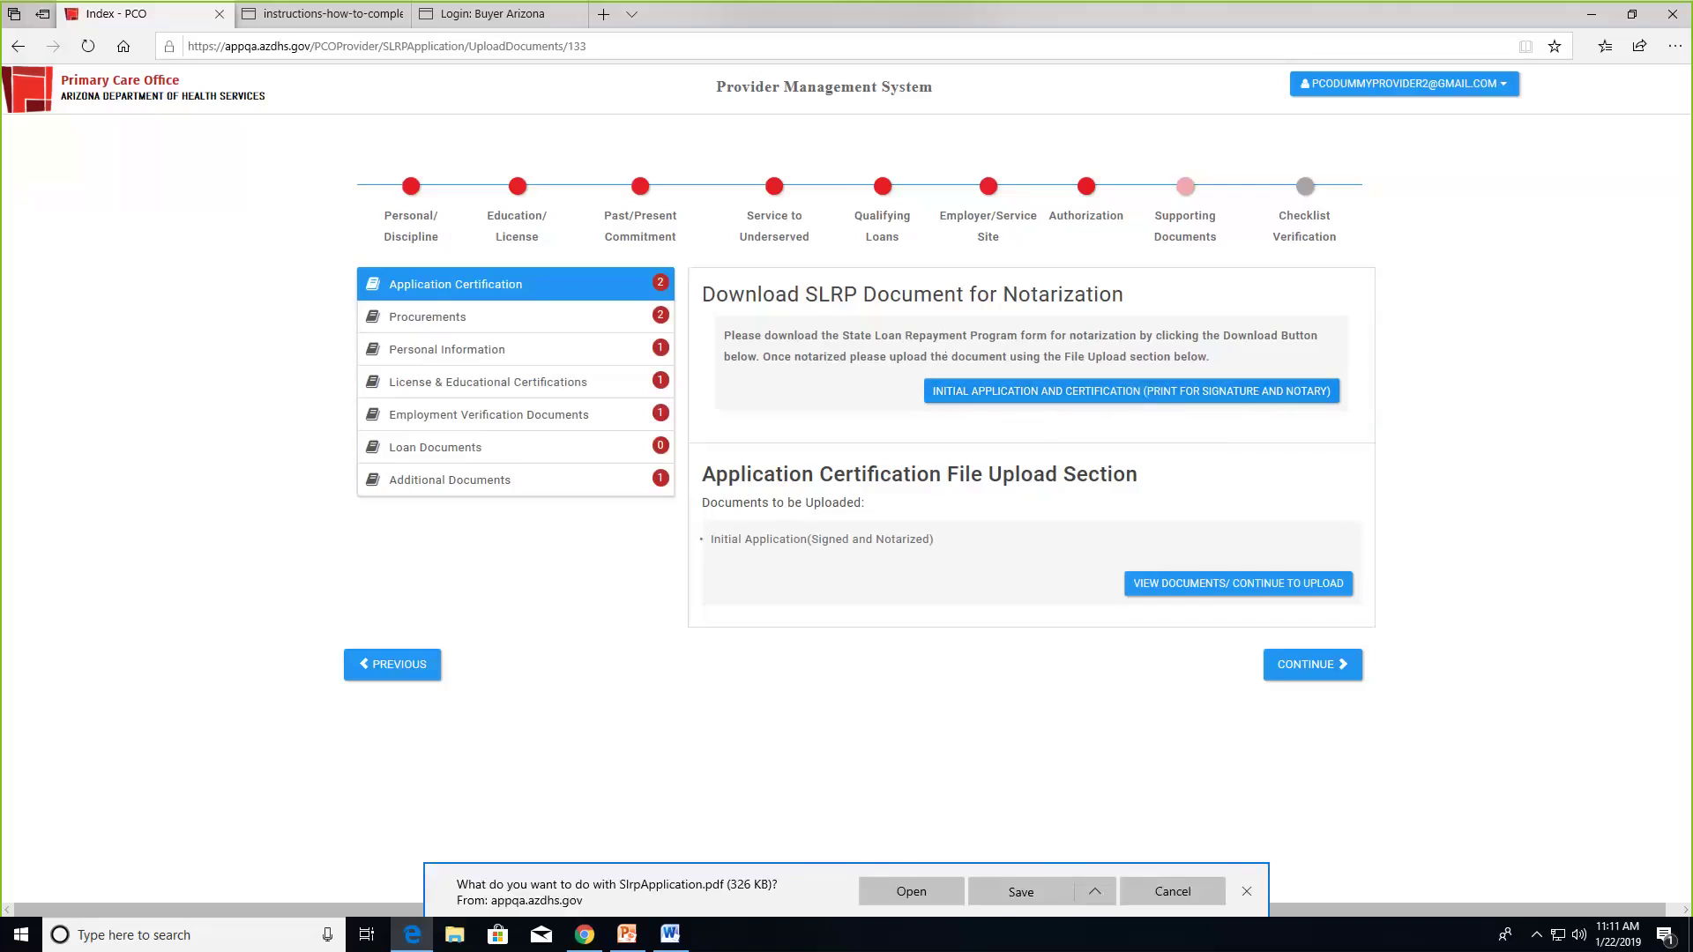
pyautogui.click(924, 890)
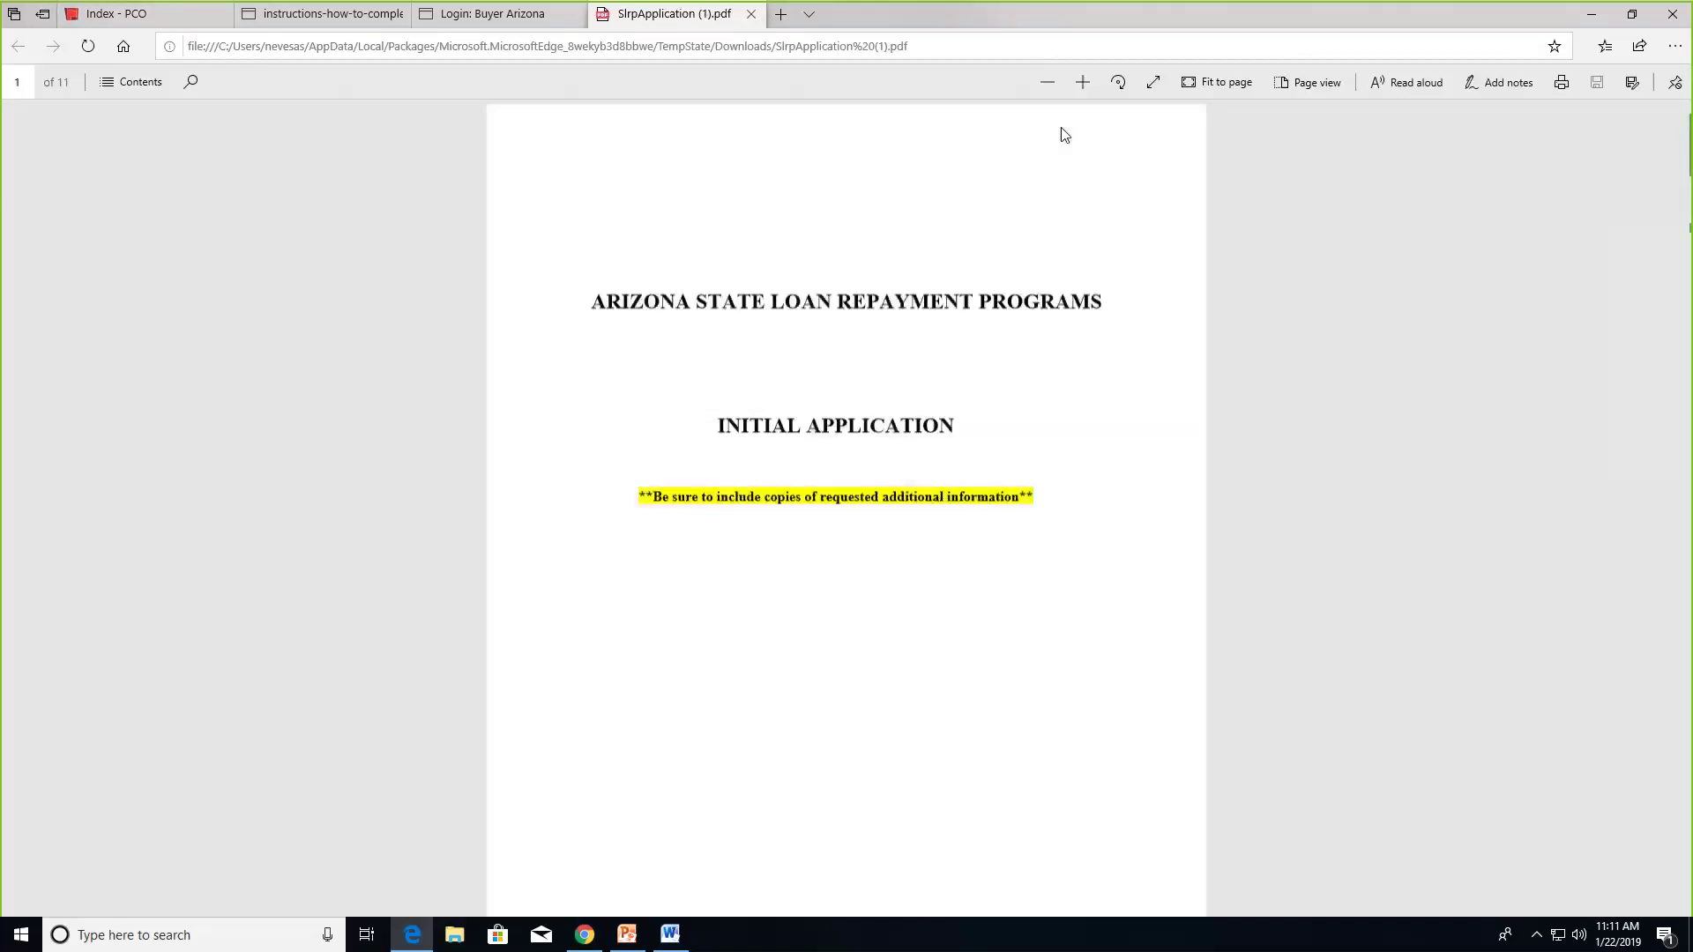
# Review the generated application PDF through to the Notary Required page and return to the Supporting Documents section
pyautogui.scroll(-10, 1036, 289)
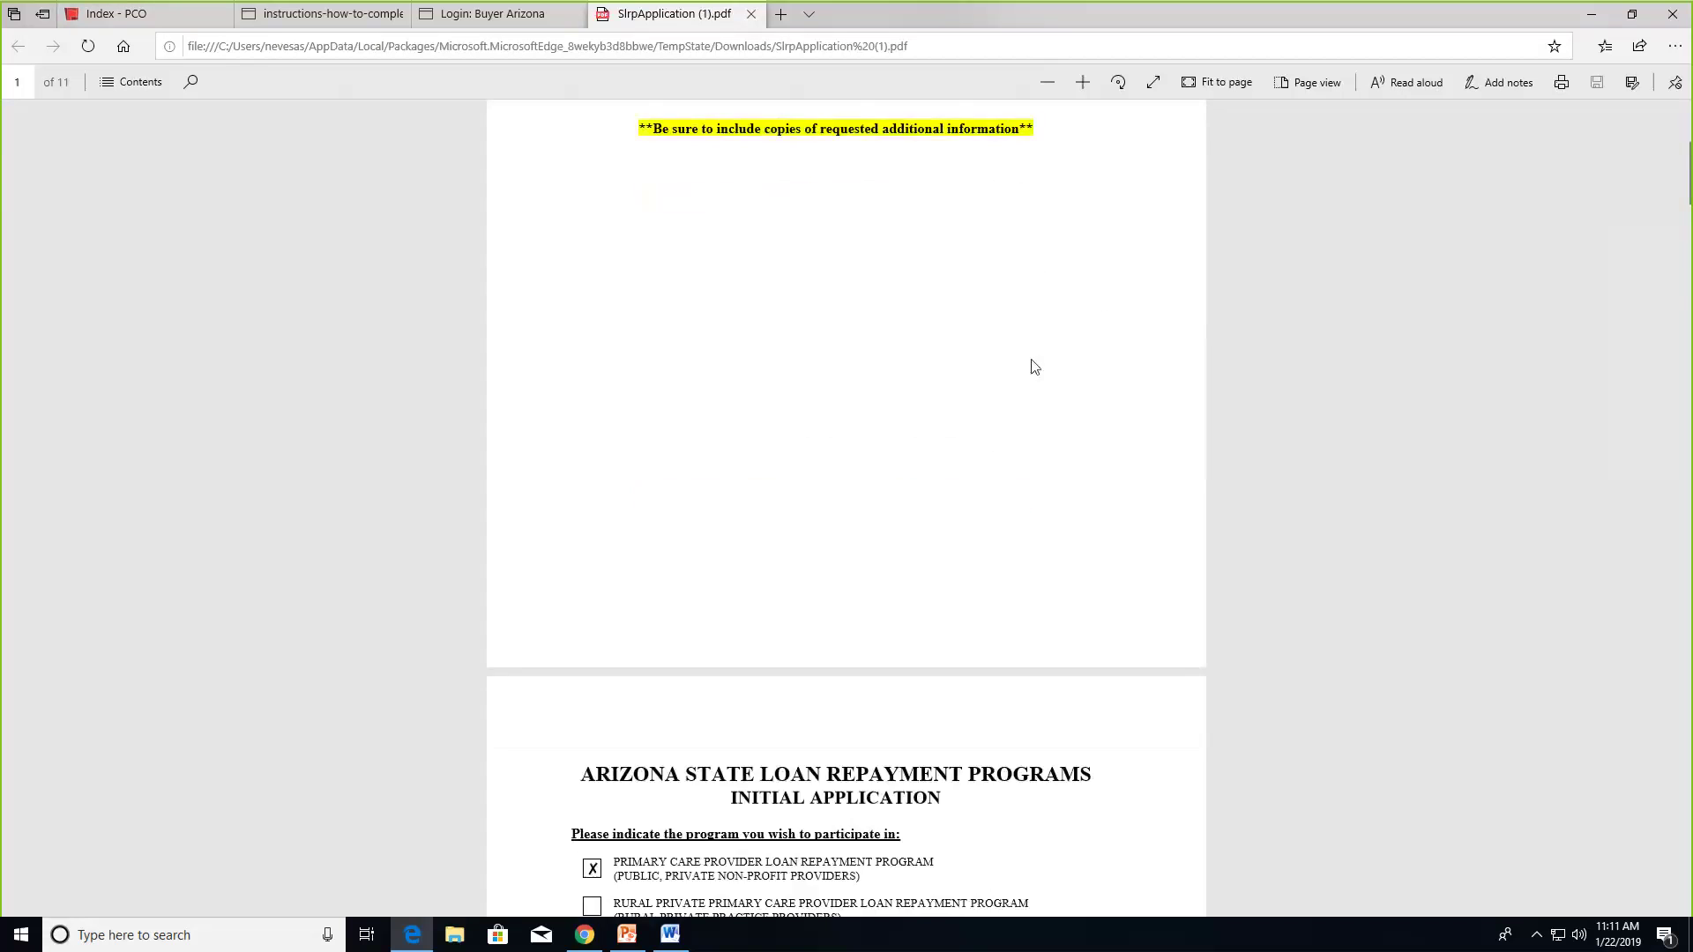
pyautogui.scroll(-3, 997, 482)
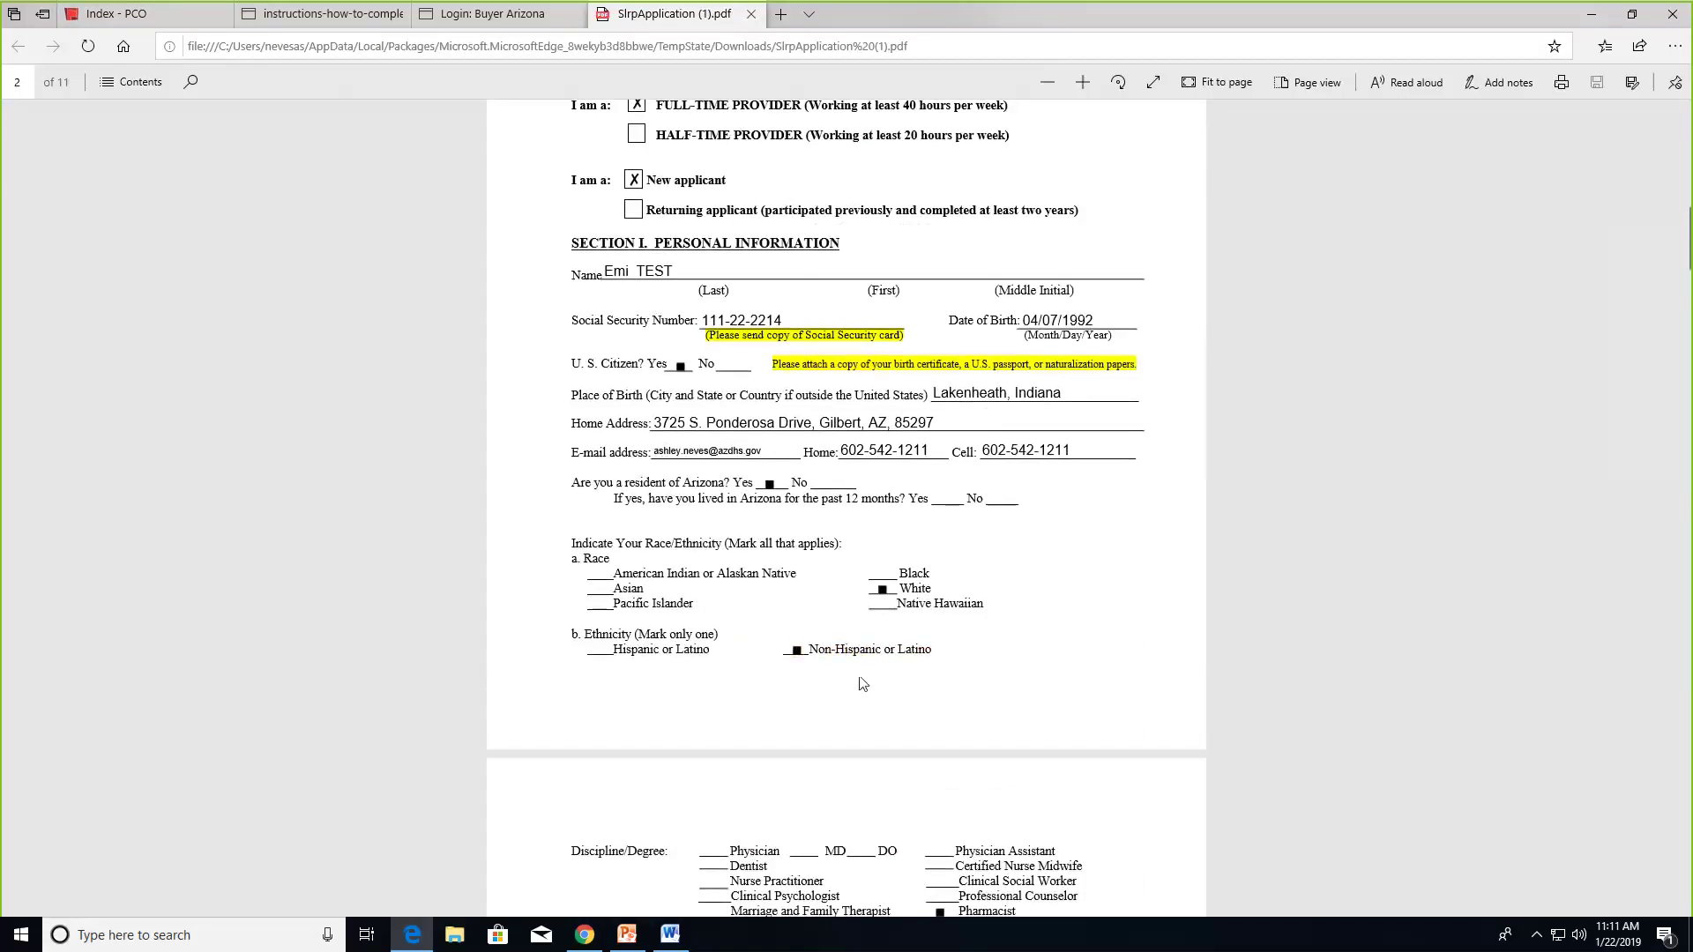
pyautogui.scroll(-15, 882, 687)
pyautogui.scroll(-15, 896, 637)
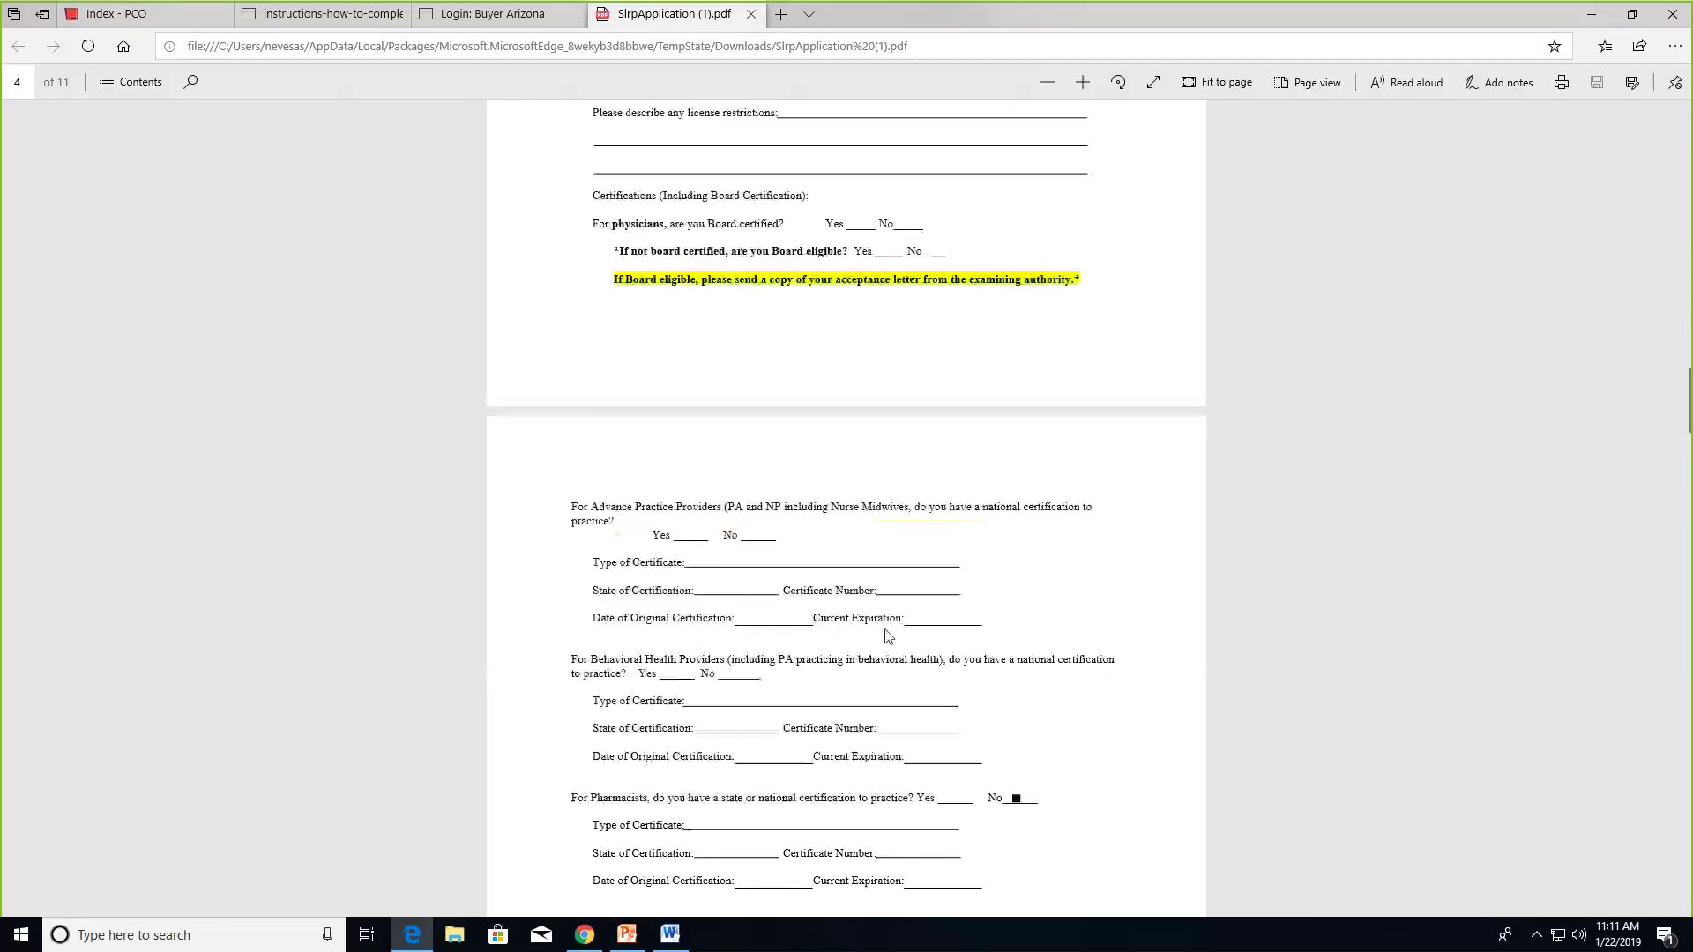
pyautogui.scroll(-20, 902, 655)
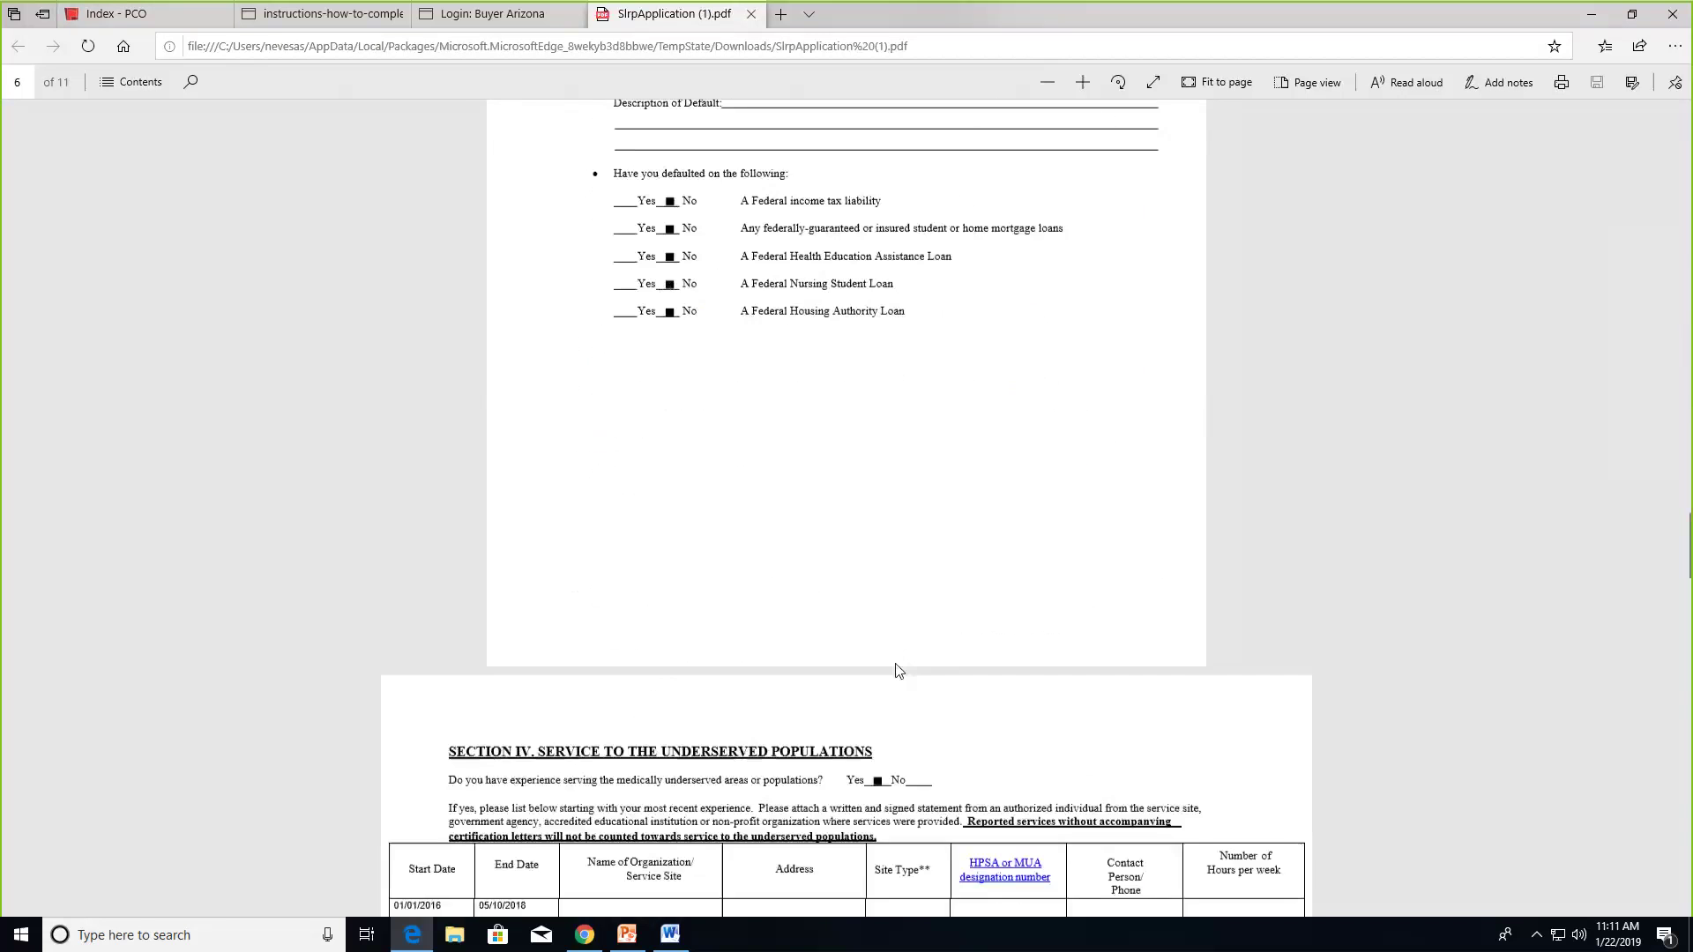
pyautogui.scroll(10, 913, 641)
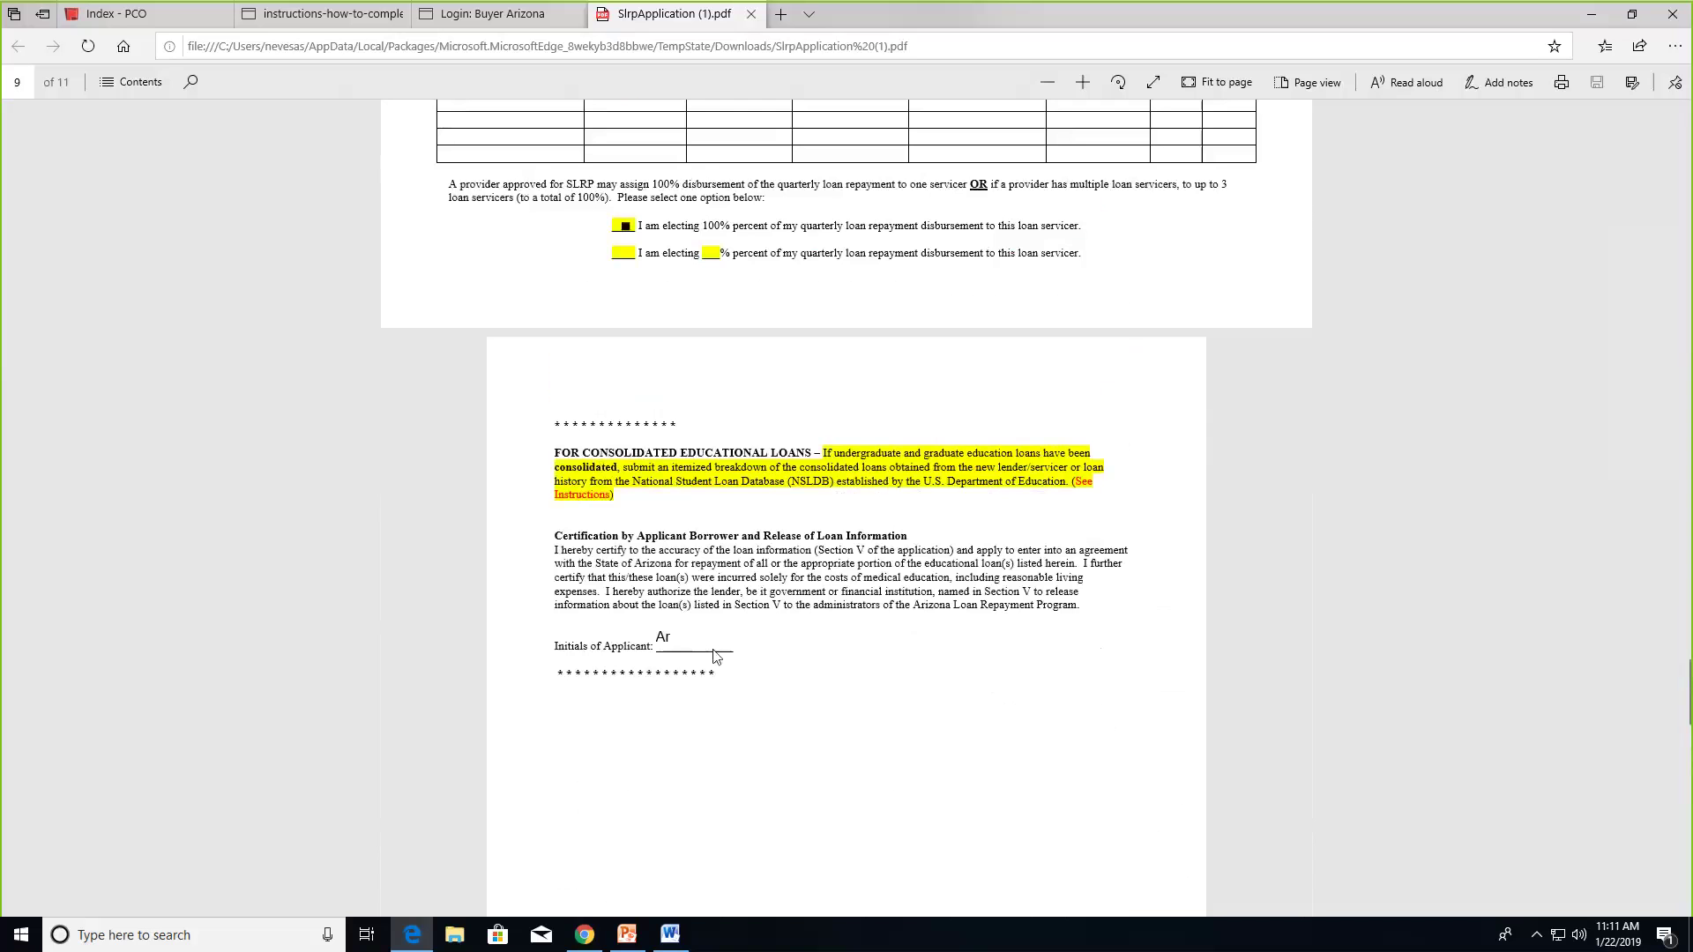
pyautogui.scroll(-5, 942, 693)
pyautogui.scroll(-10, 937, 672)
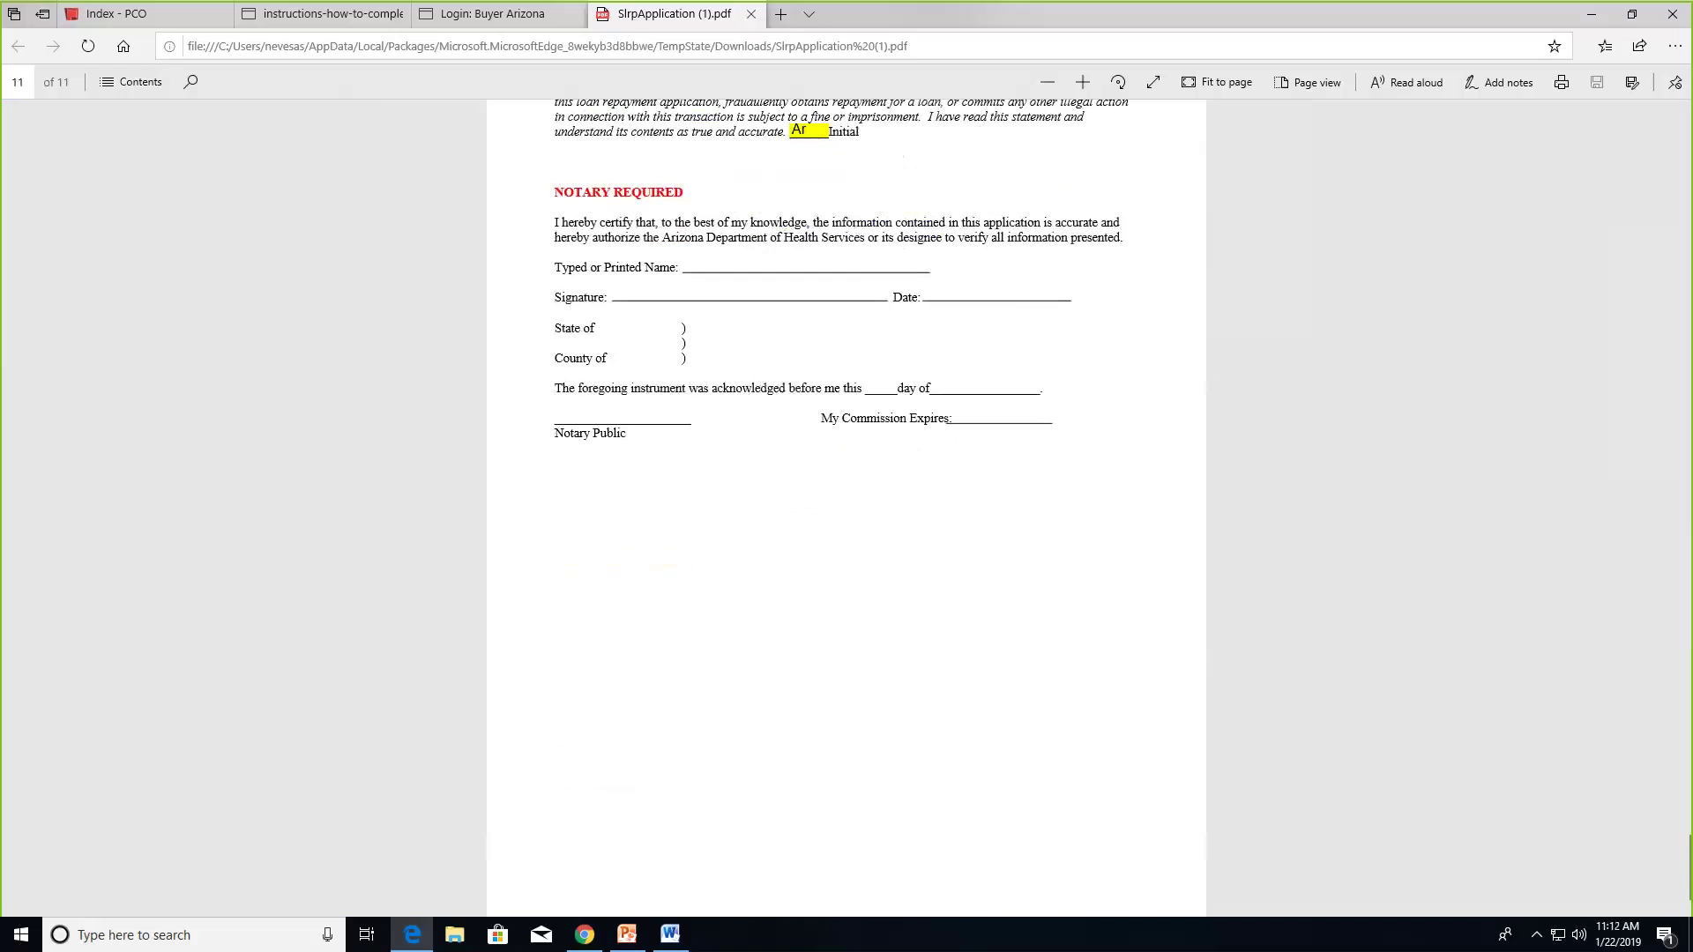
pyautogui.click(124, 13)
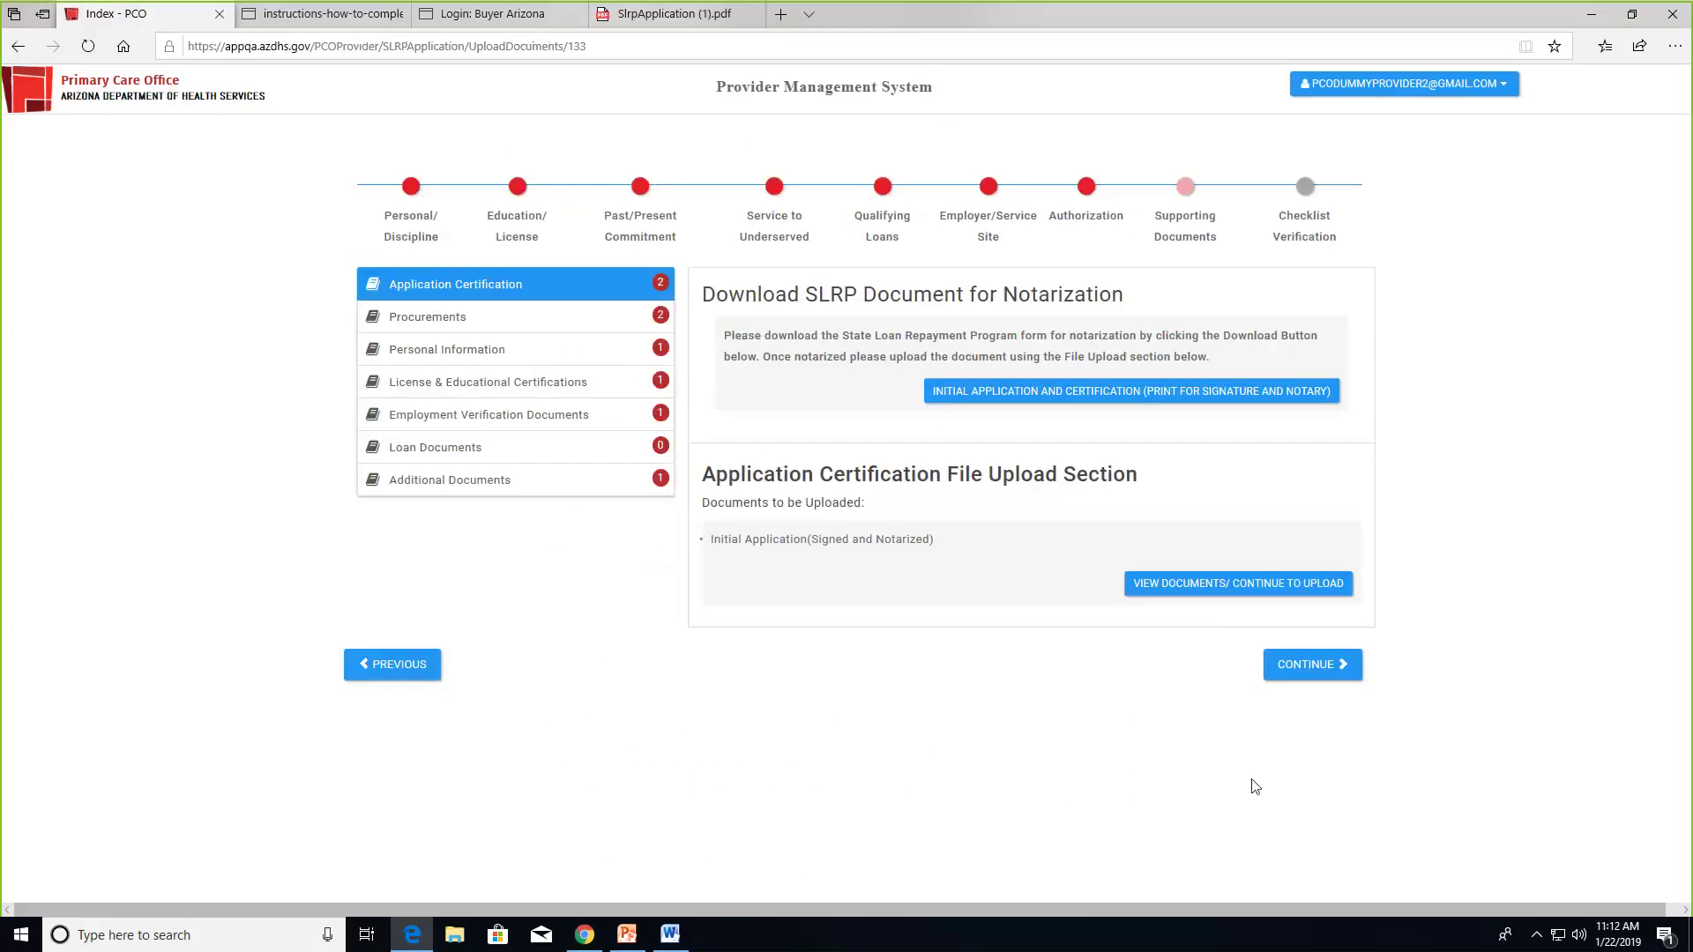
# Try to upload the Site Registration Webinar_120718 (1) presentation from the Desktop to the Application Certification documents and dismiss the resulting alert
pyautogui.click(1252, 584)
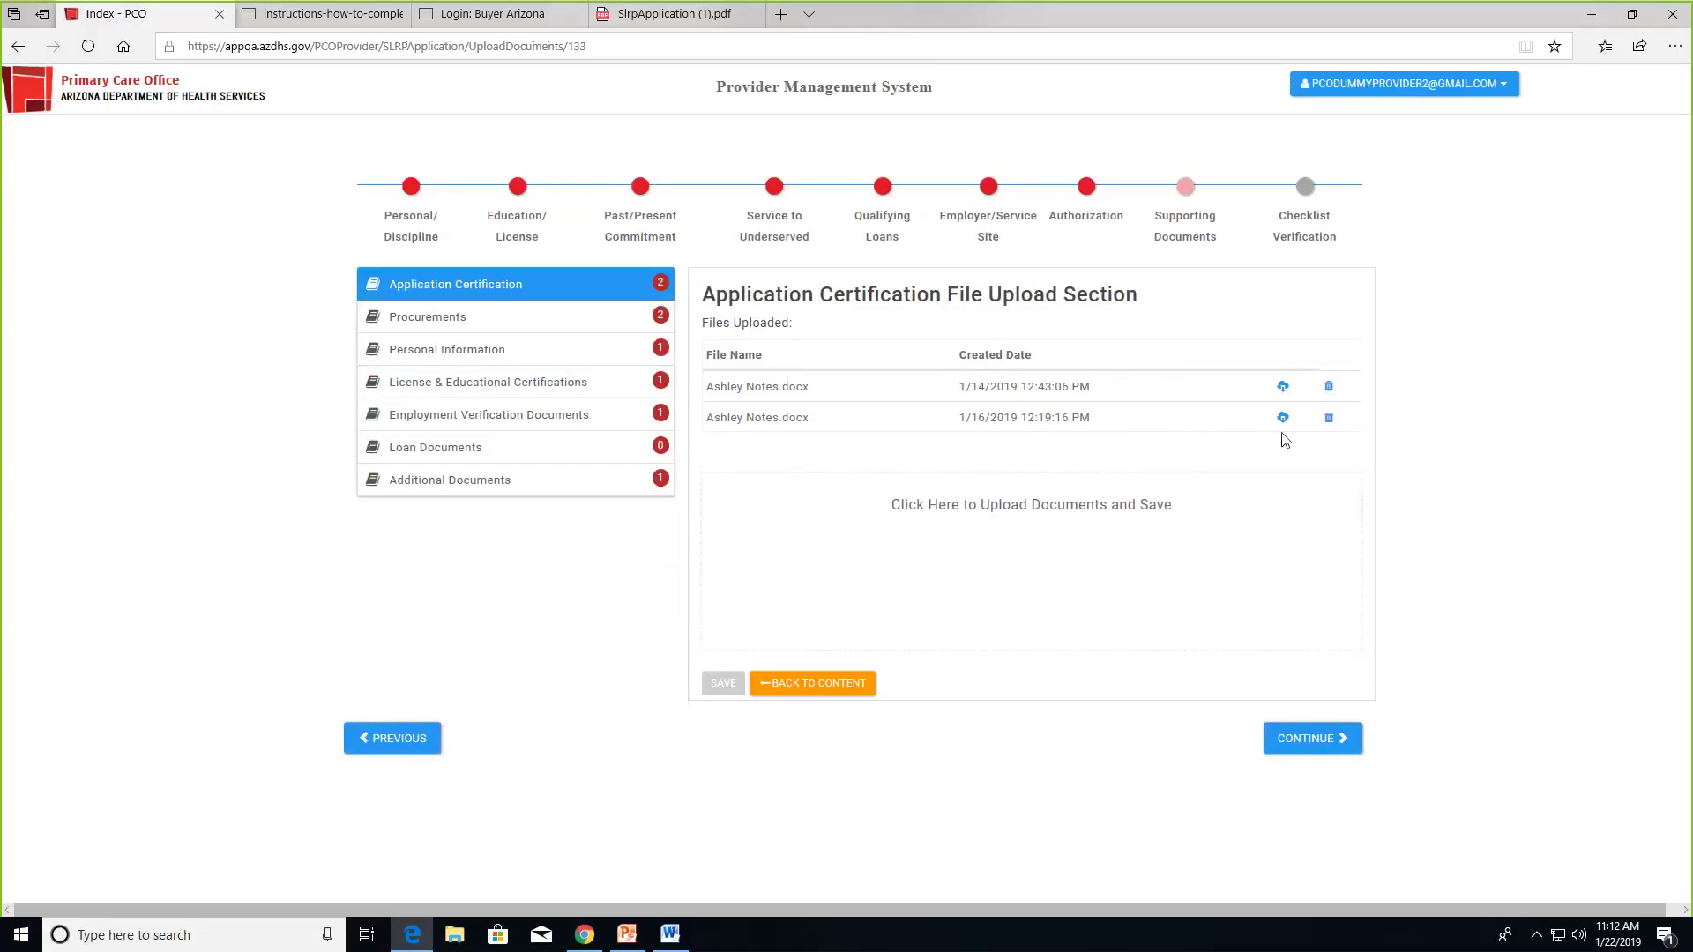
pyautogui.click(1020, 514)
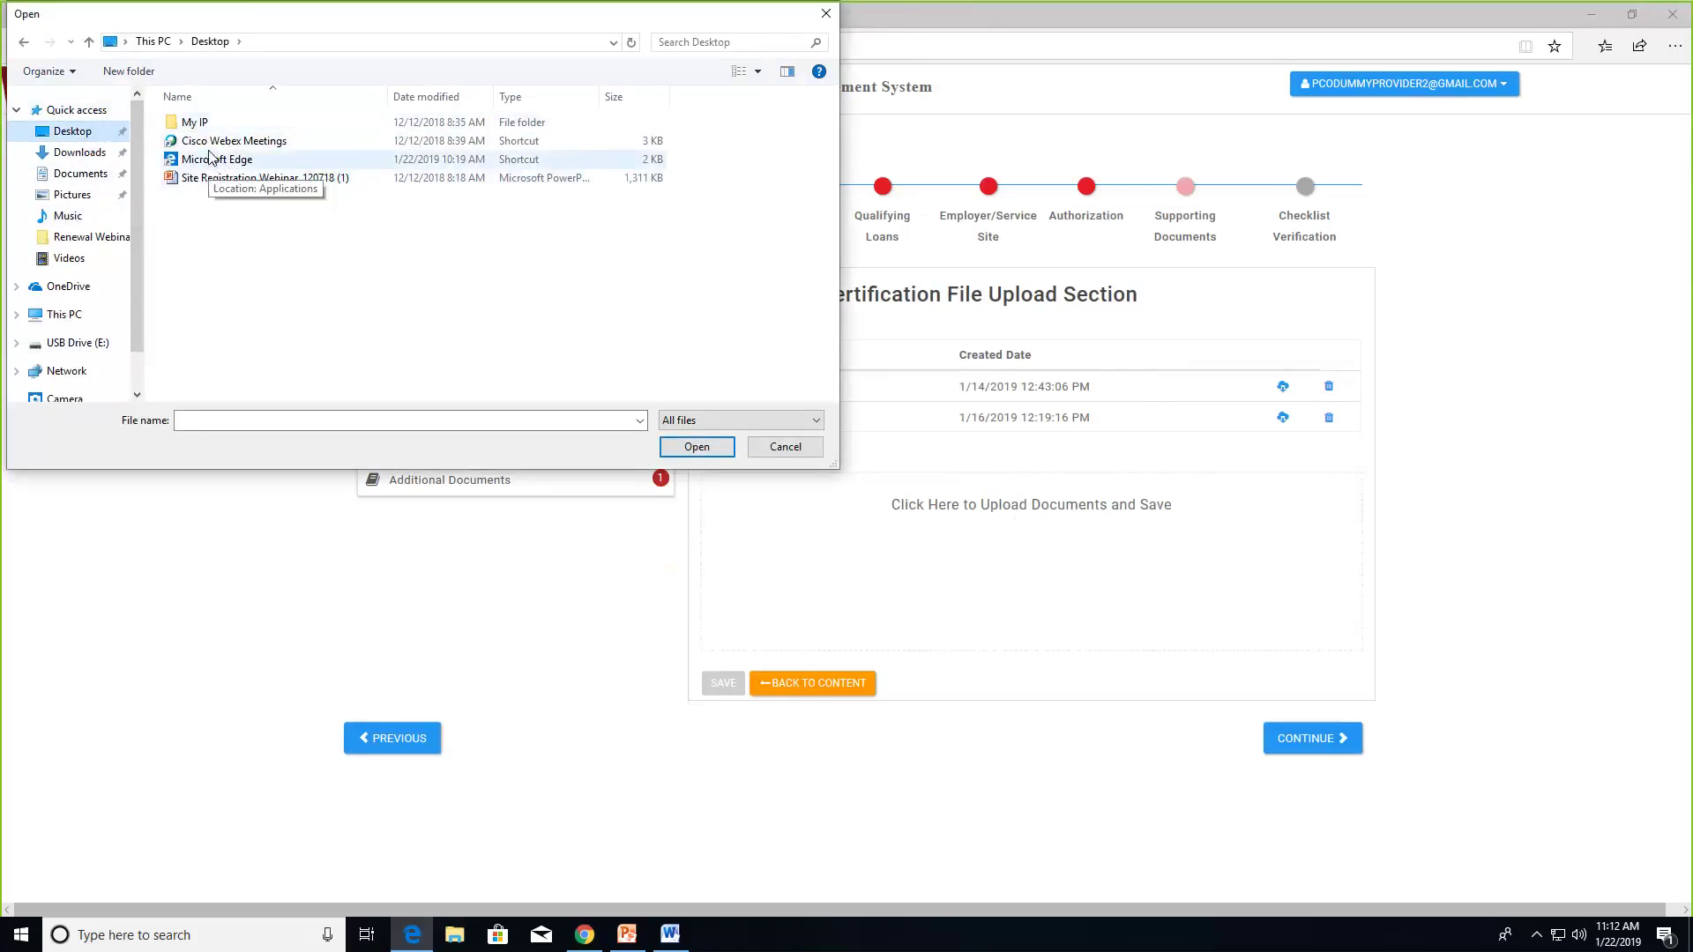
pyautogui.click(199, 179)
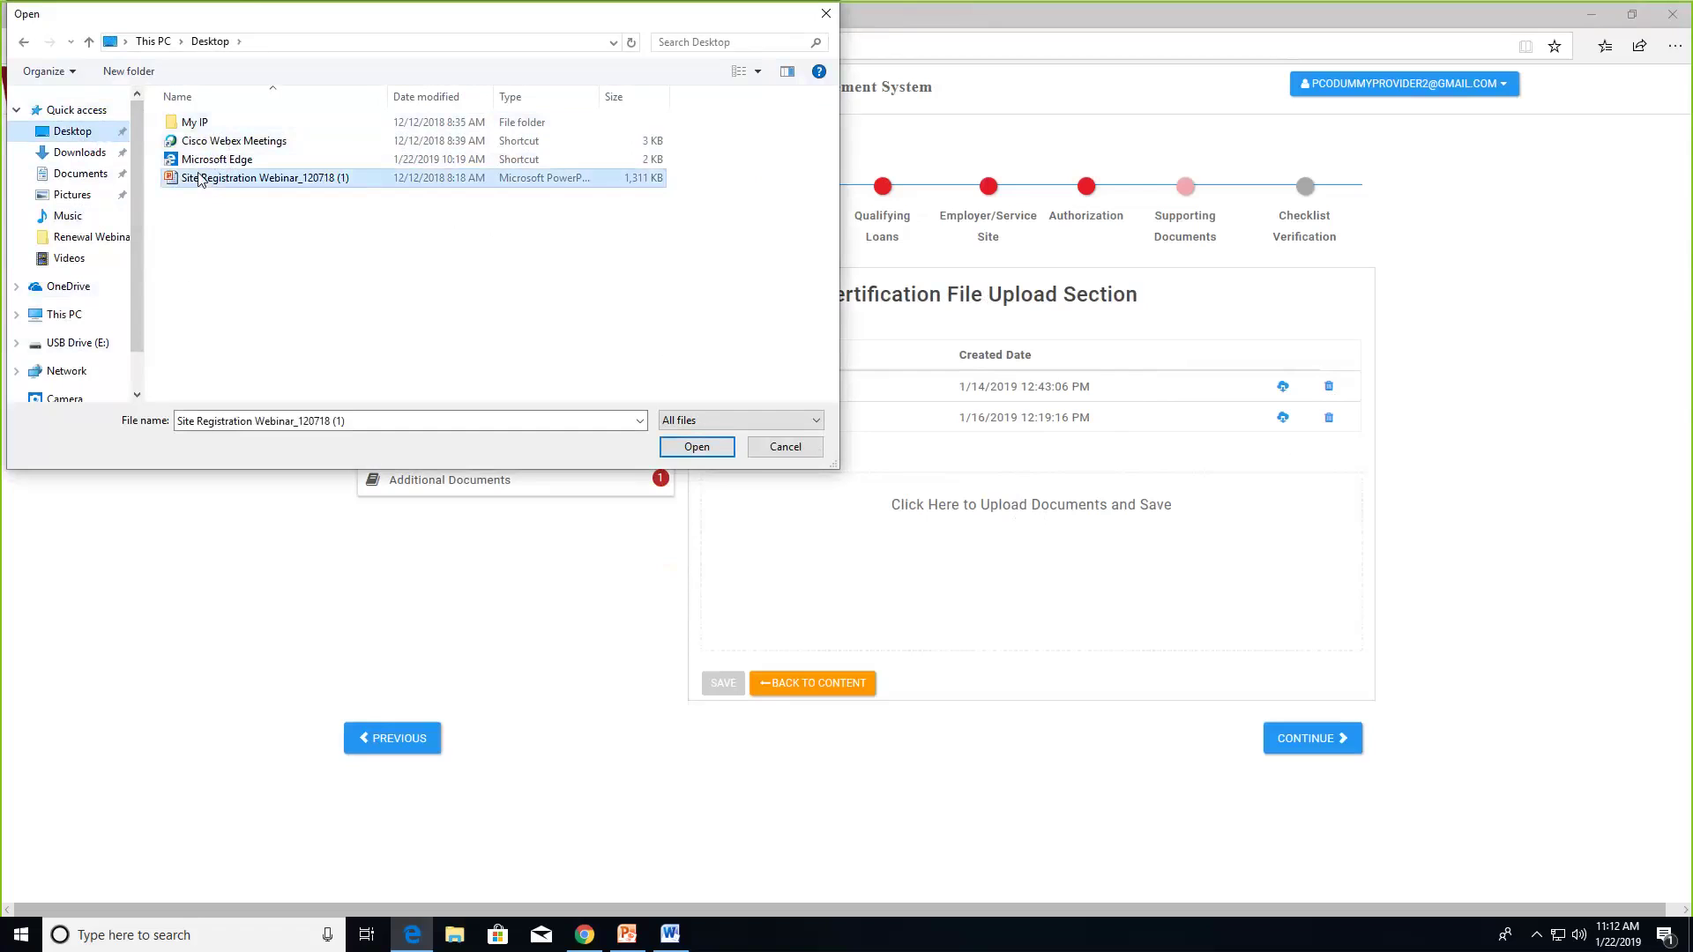
pyautogui.press('Return')
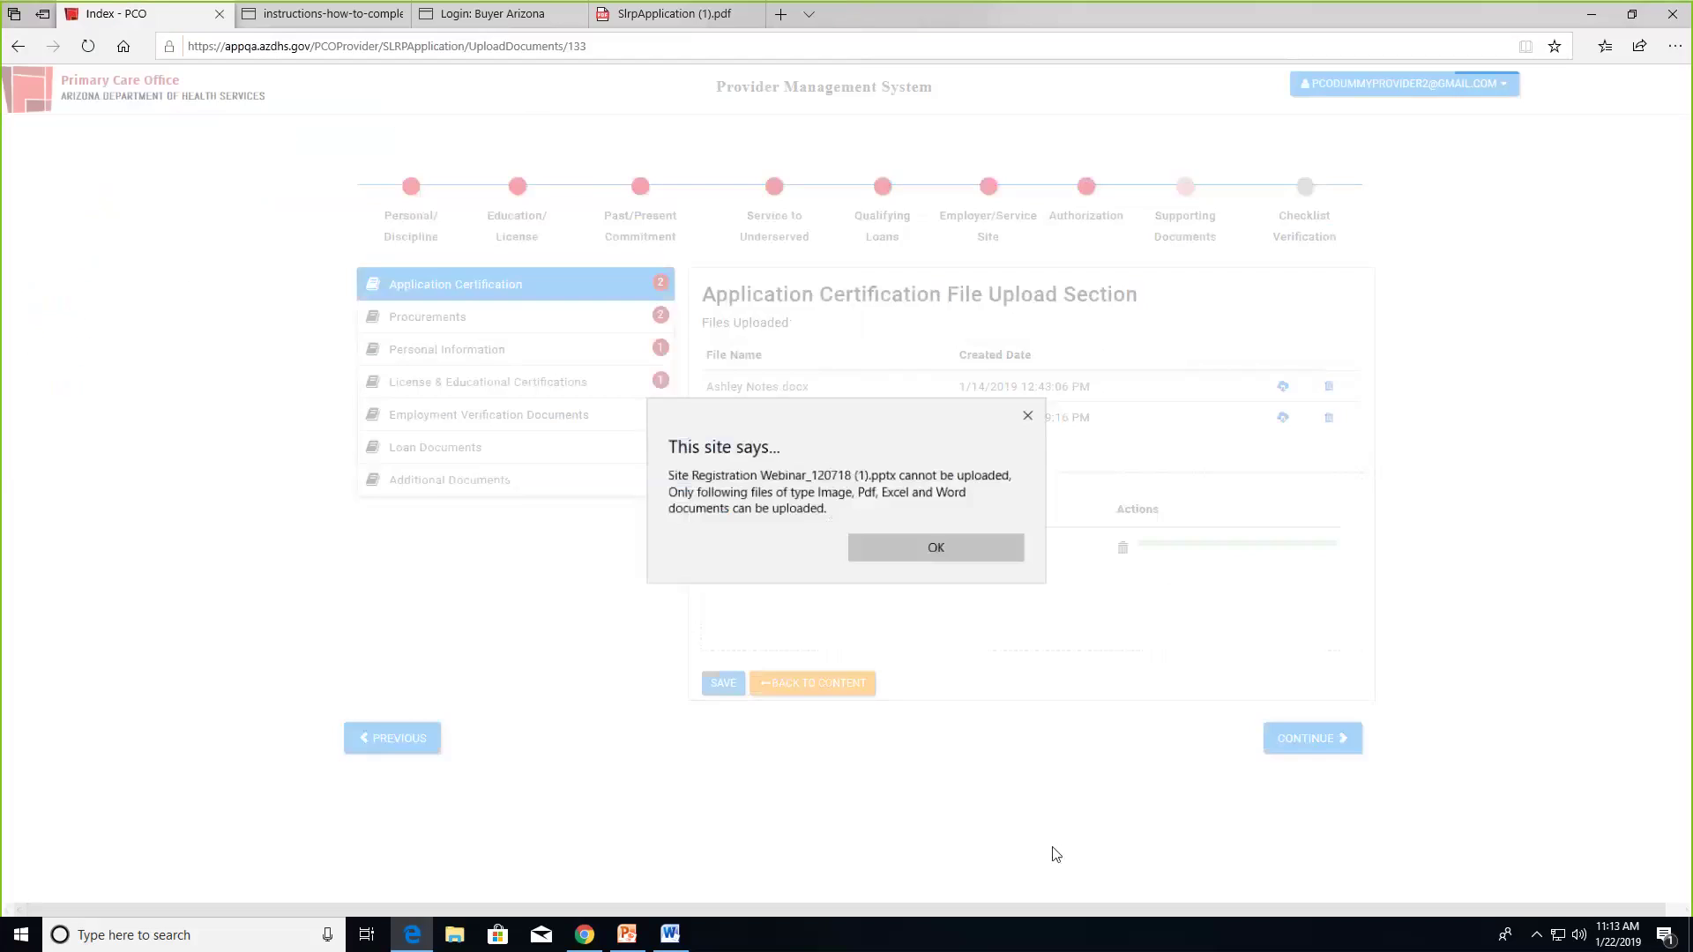
pyautogui.click(932, 551)
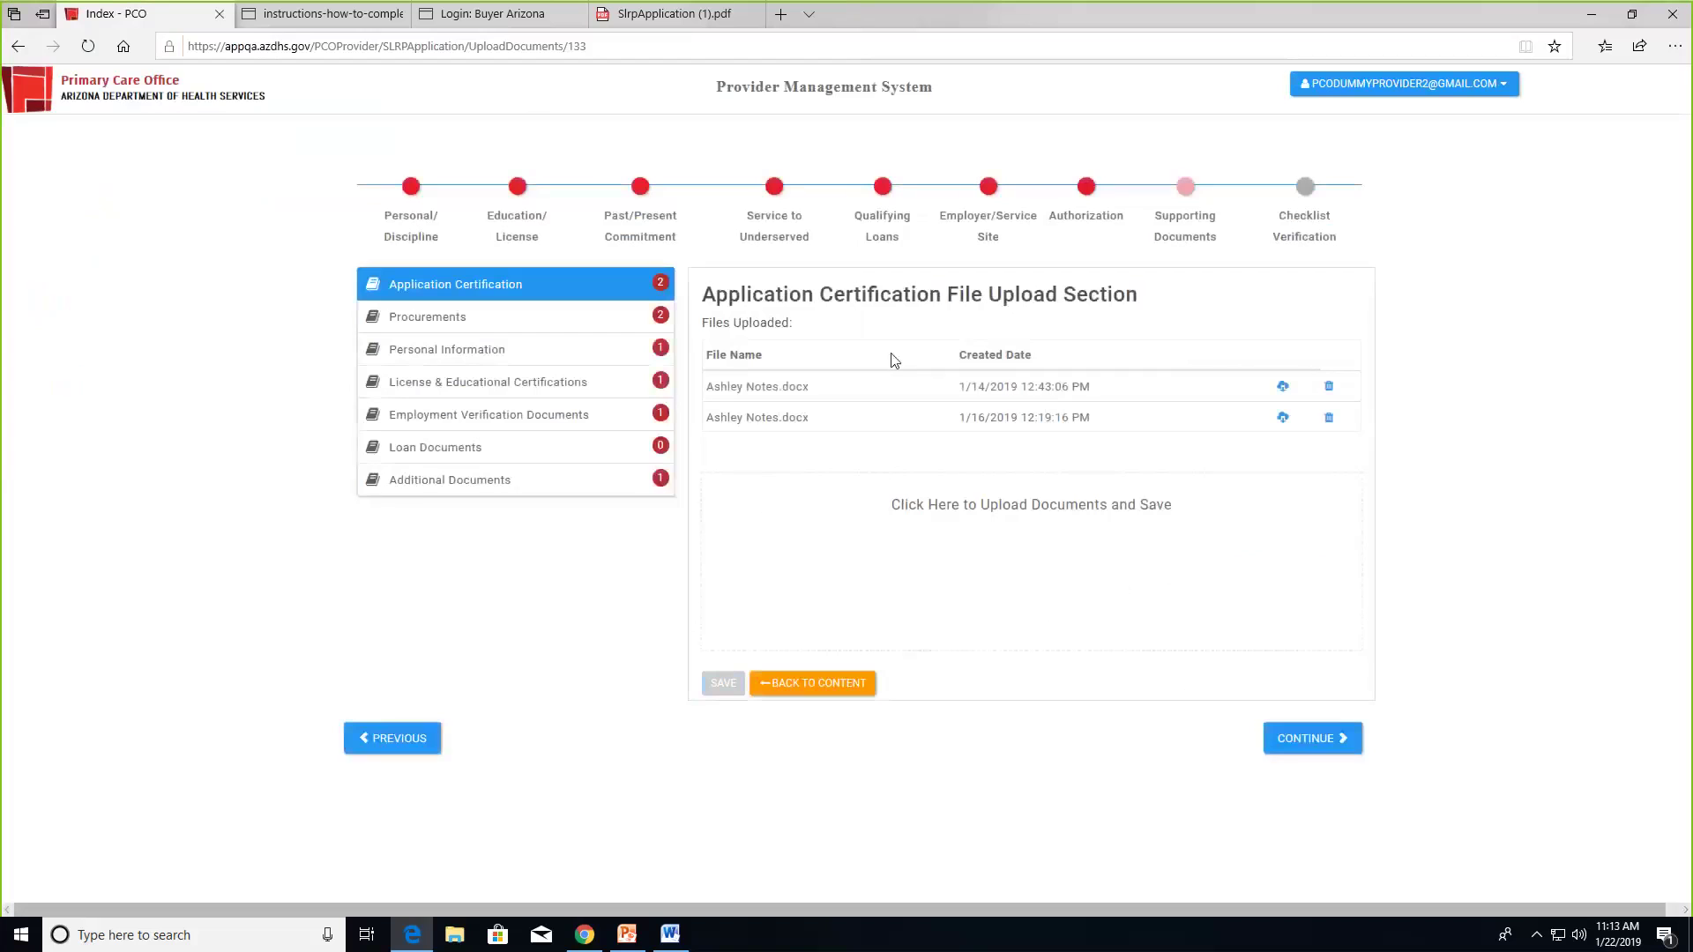
# Upload the notes Word document from the USB drive's Renewal Webinar folder to Application Certification, save it and acknowledge the upload message
pyautogui.click(1027, 509)
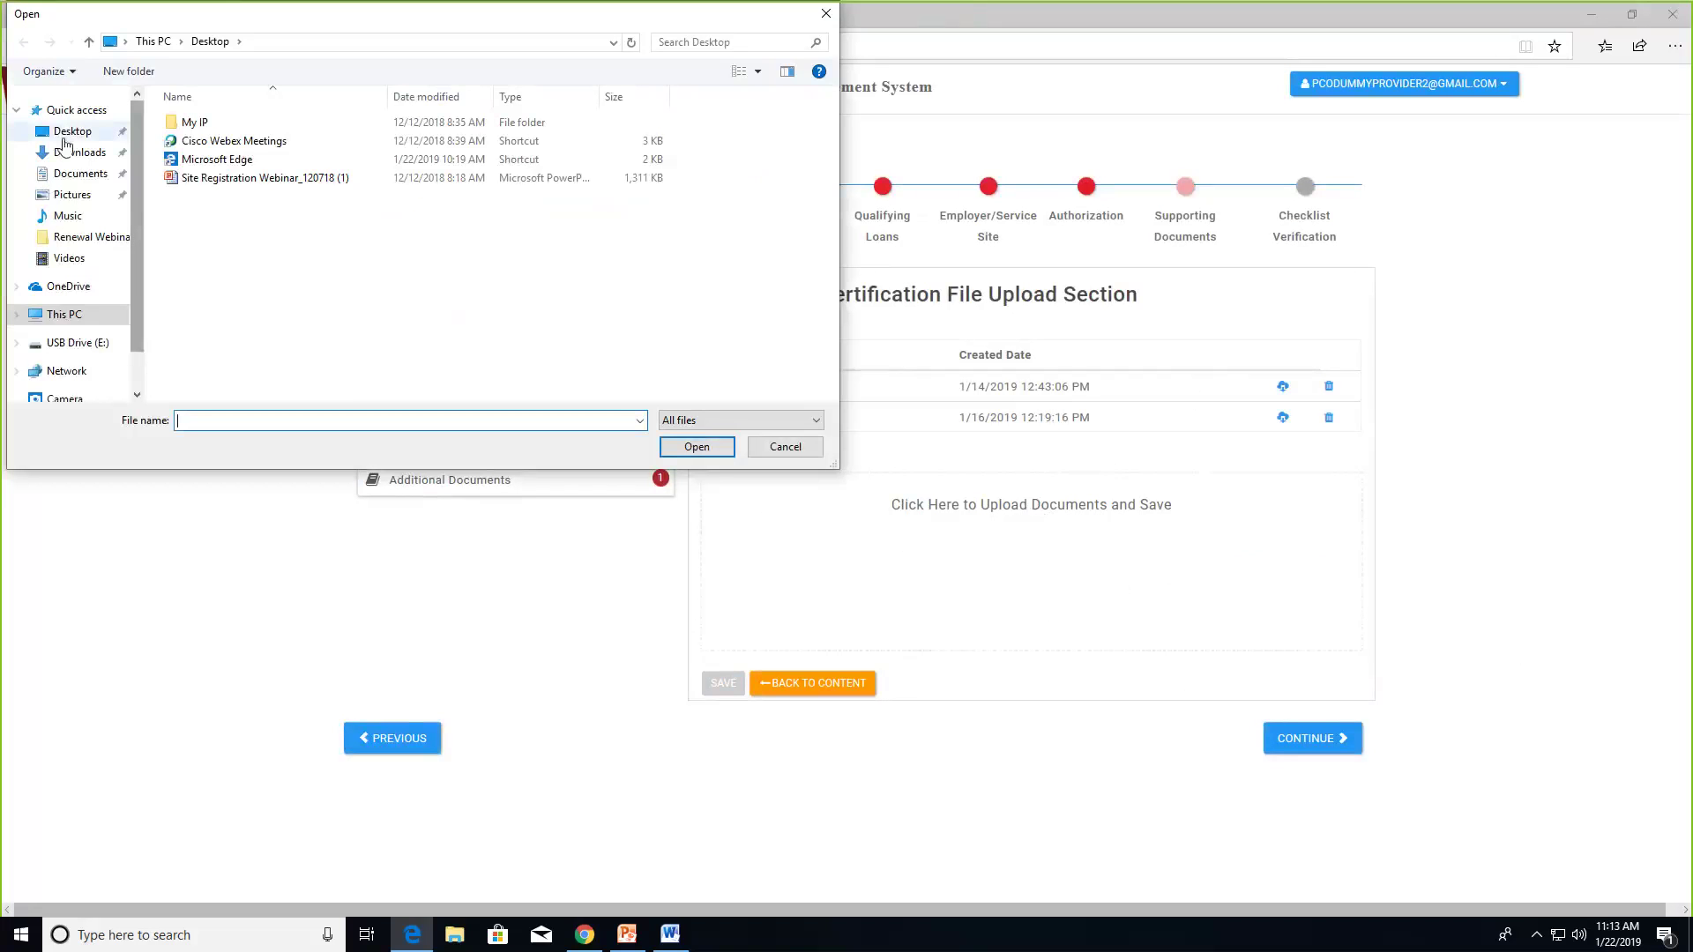
pyautogui.click(77, 342)
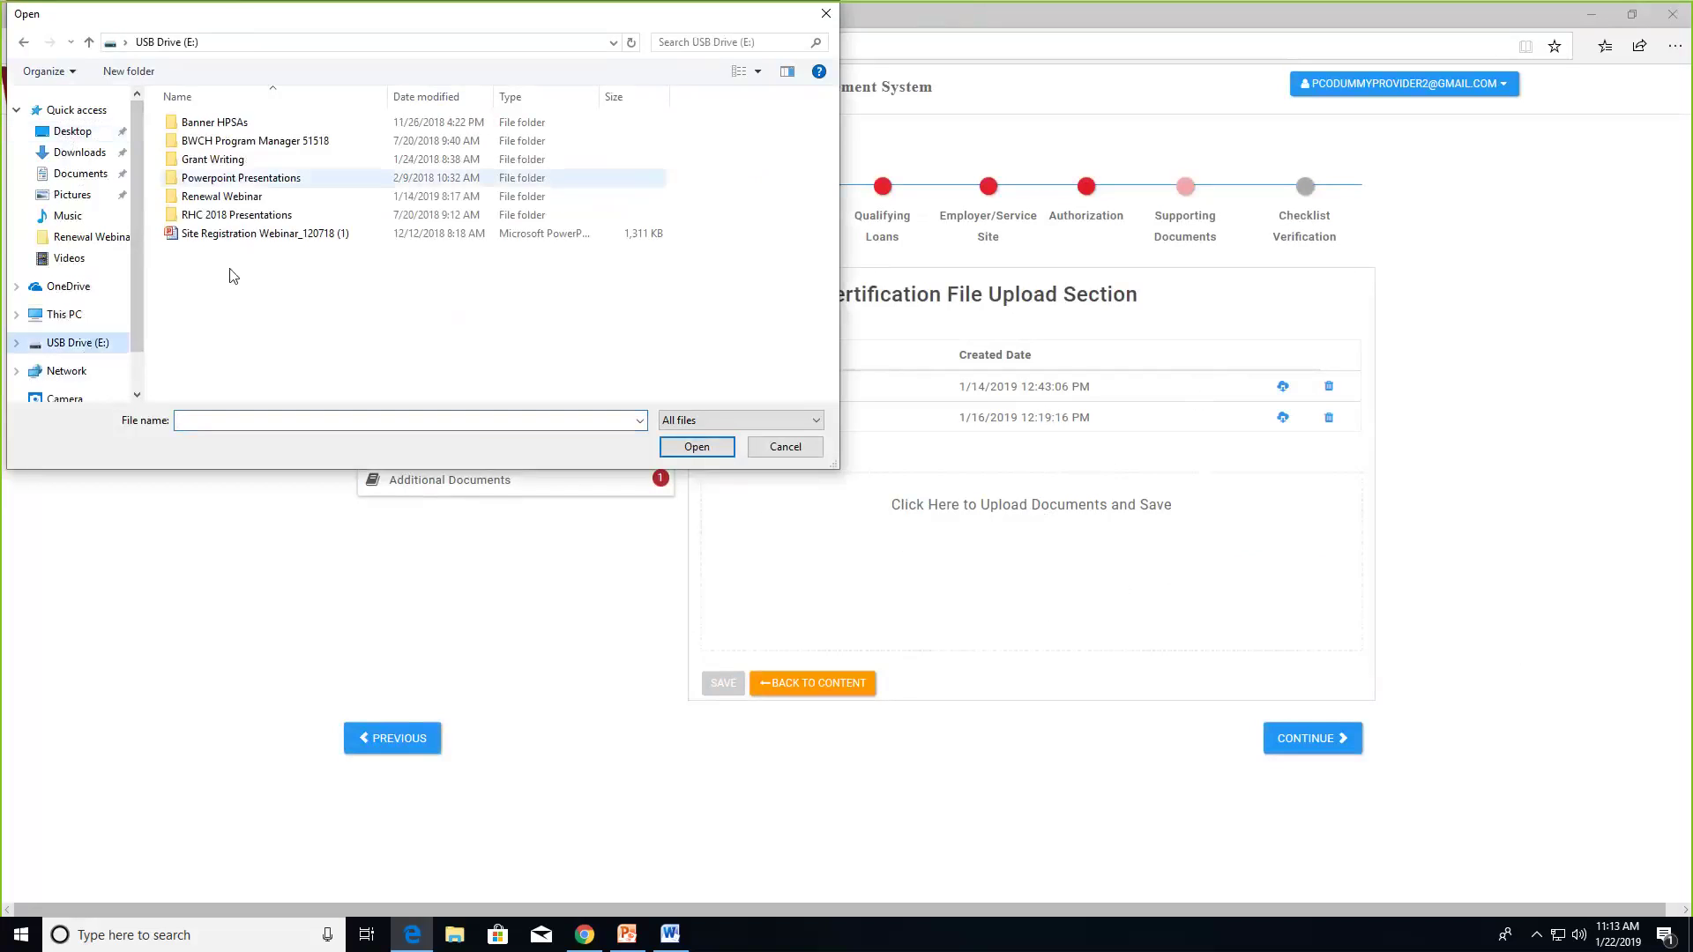
pyautogui.doubleClick(220, 195)
pyautogui.click(220, 123)
pyautogui.click(693, 447)
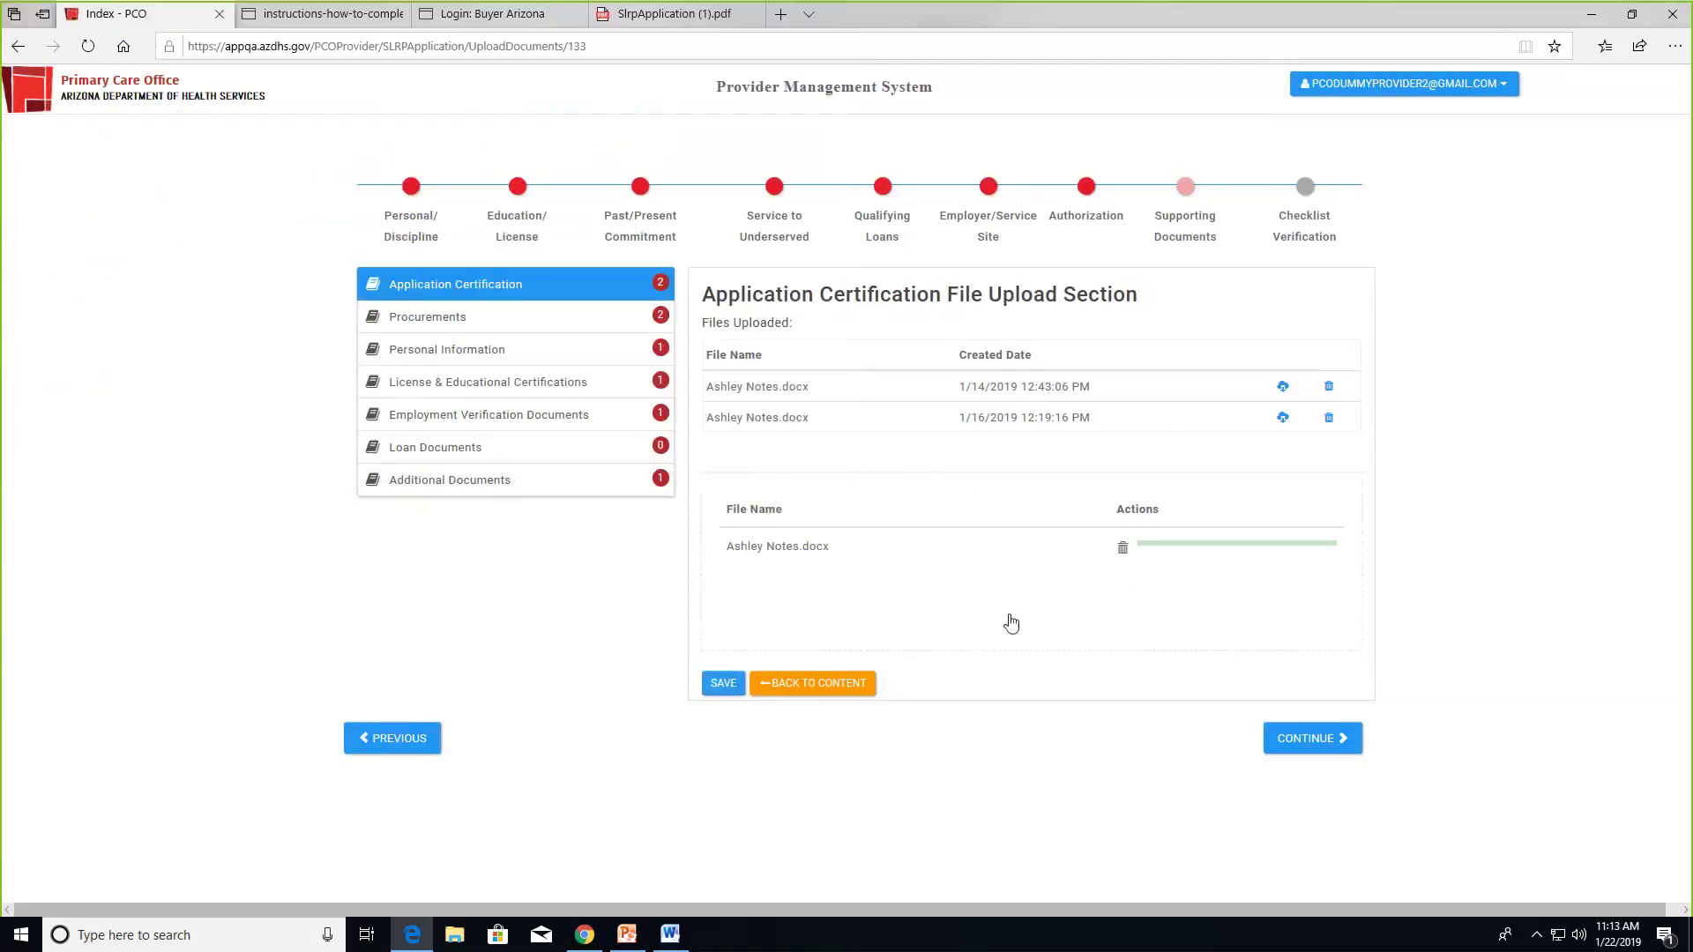
pyautogui.click(720, 694)
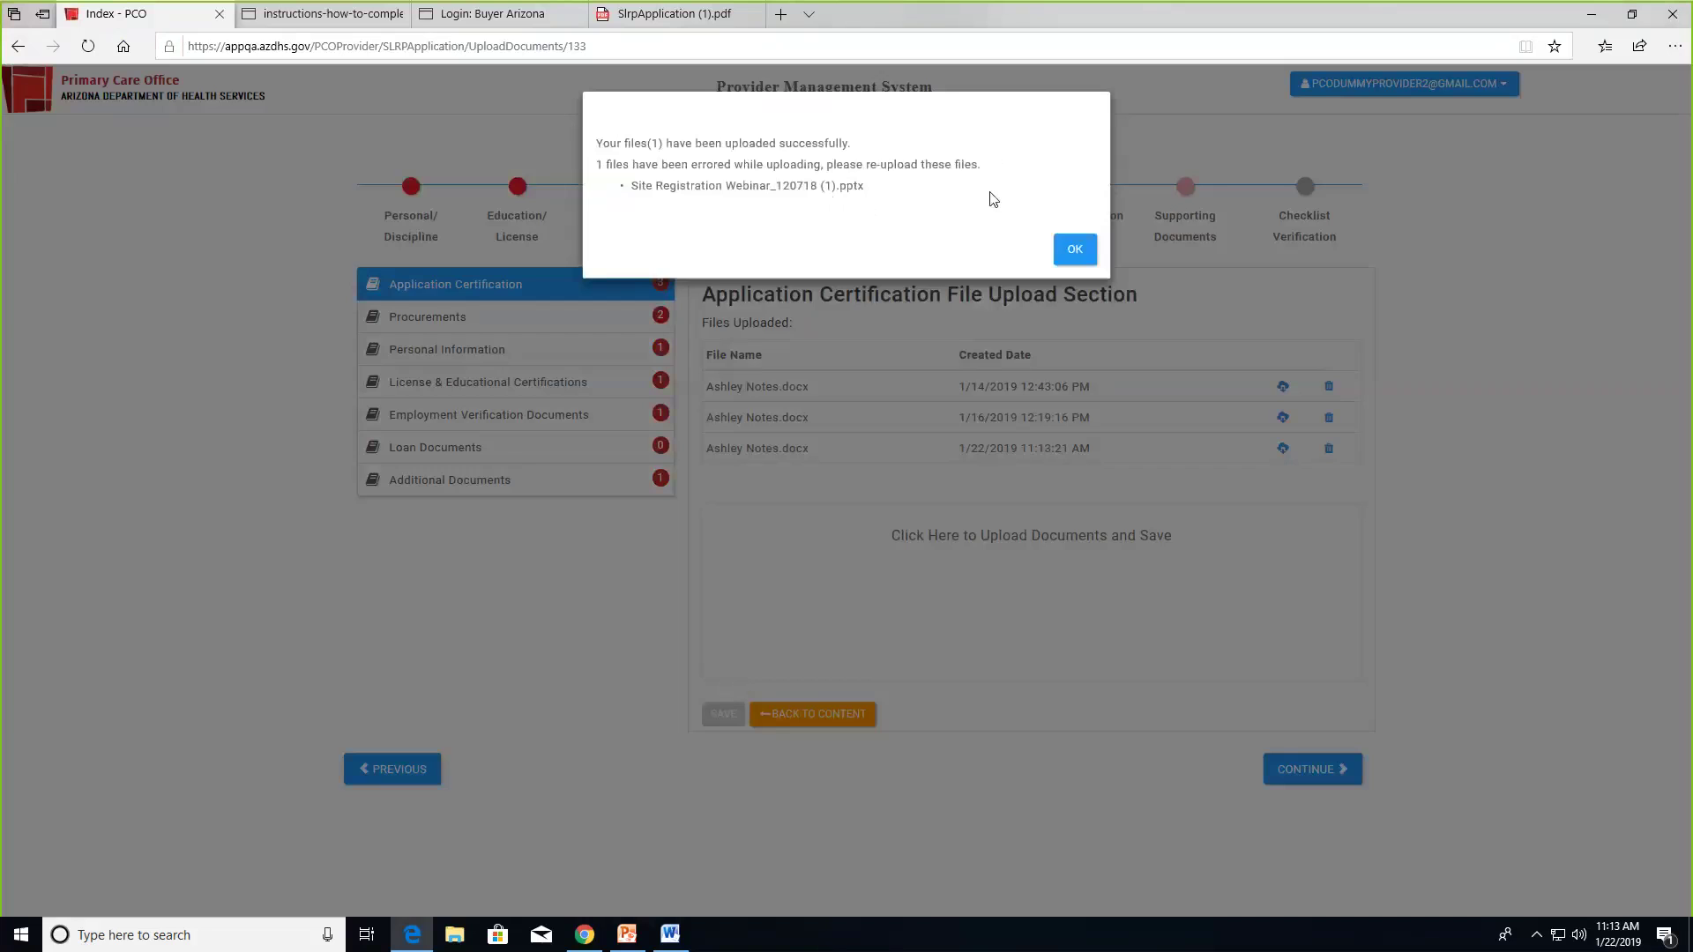
pyautogui.click(1074, 250)
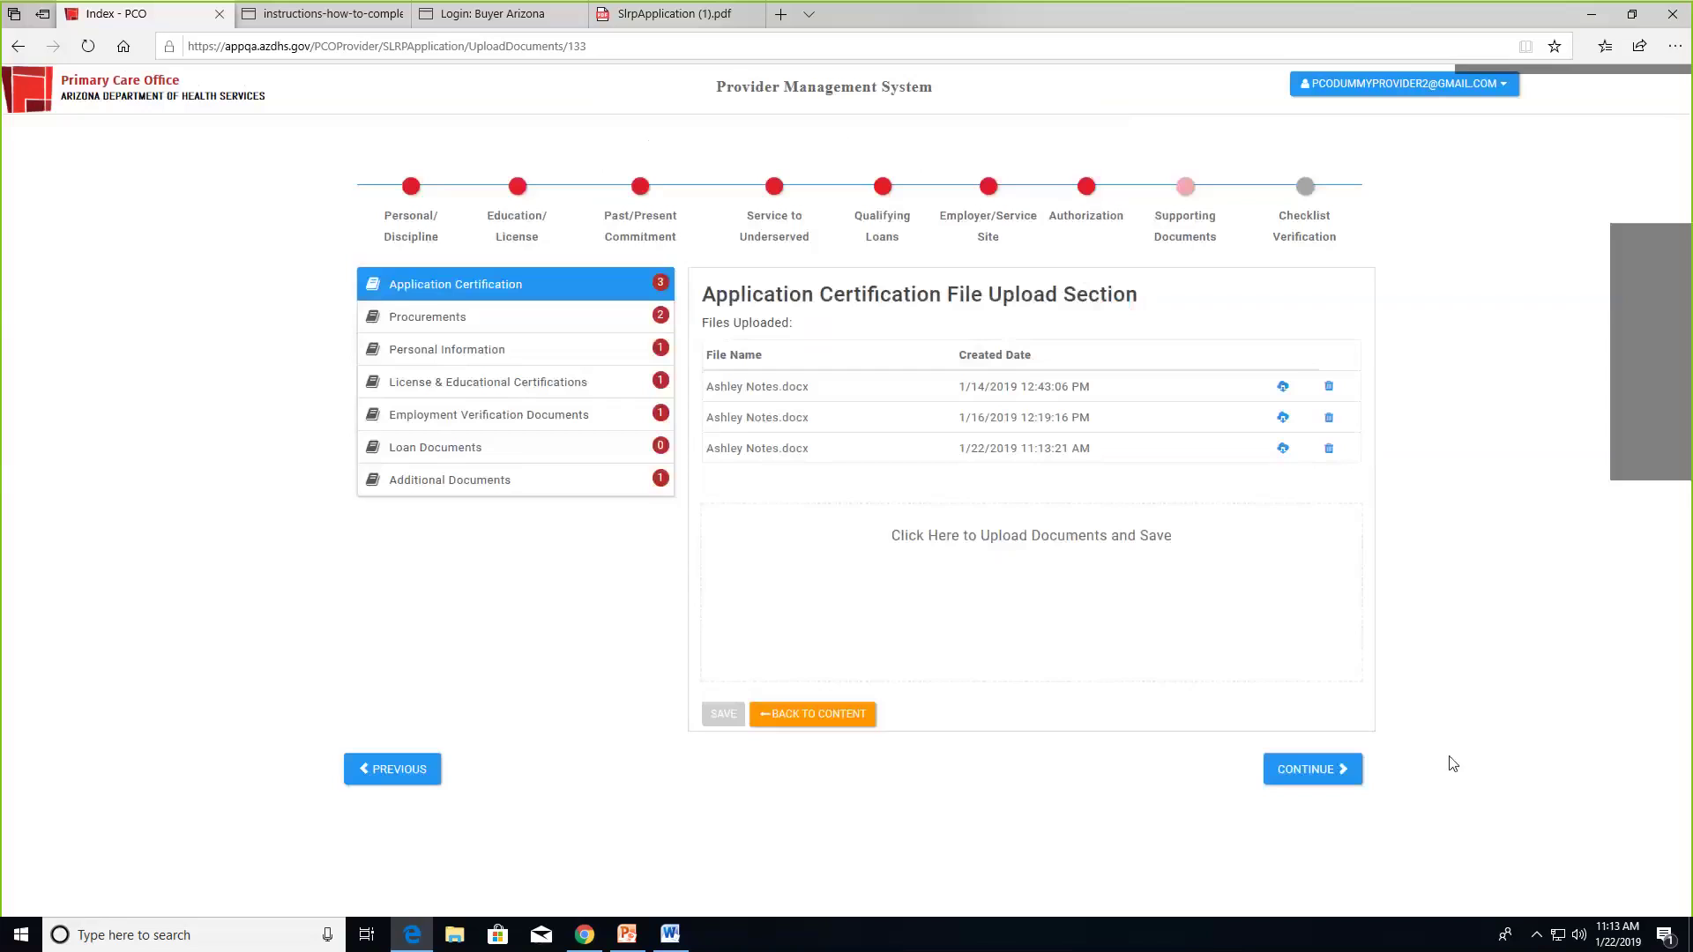
# Review the Procurements requirements and uploaded files, plus the document requirements for Personal Information, License & Educational Certifications, Employment Verification and Loan Documents
pyautogui.click(468, 317)
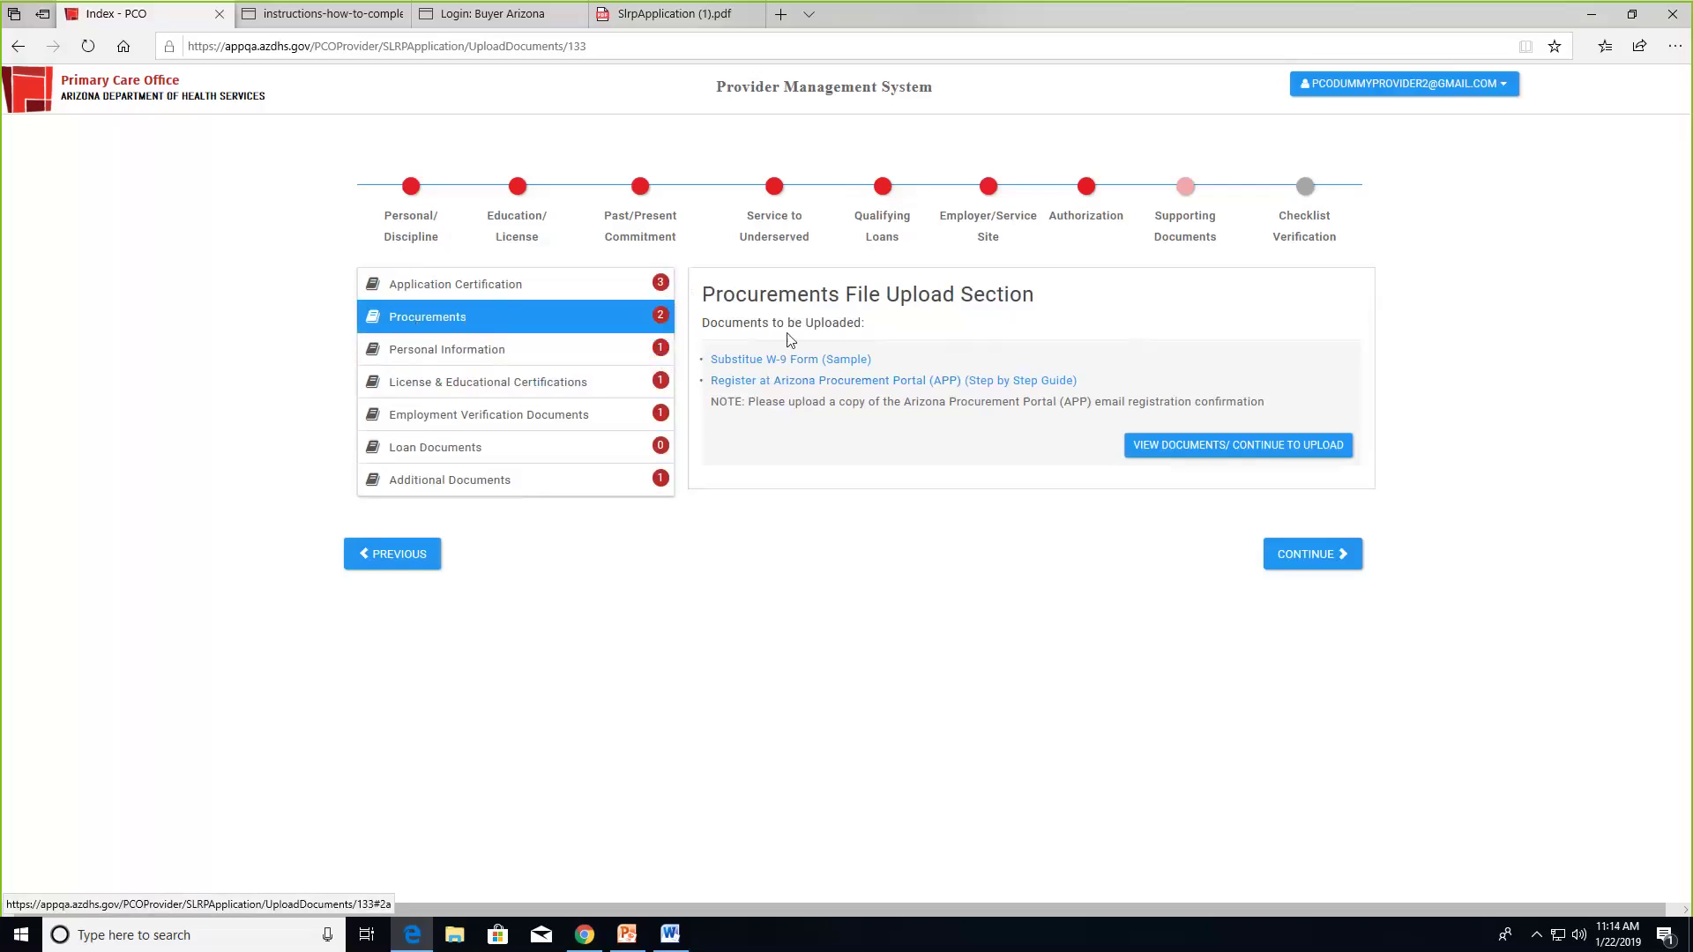
pyautogui.click(1195, 443)
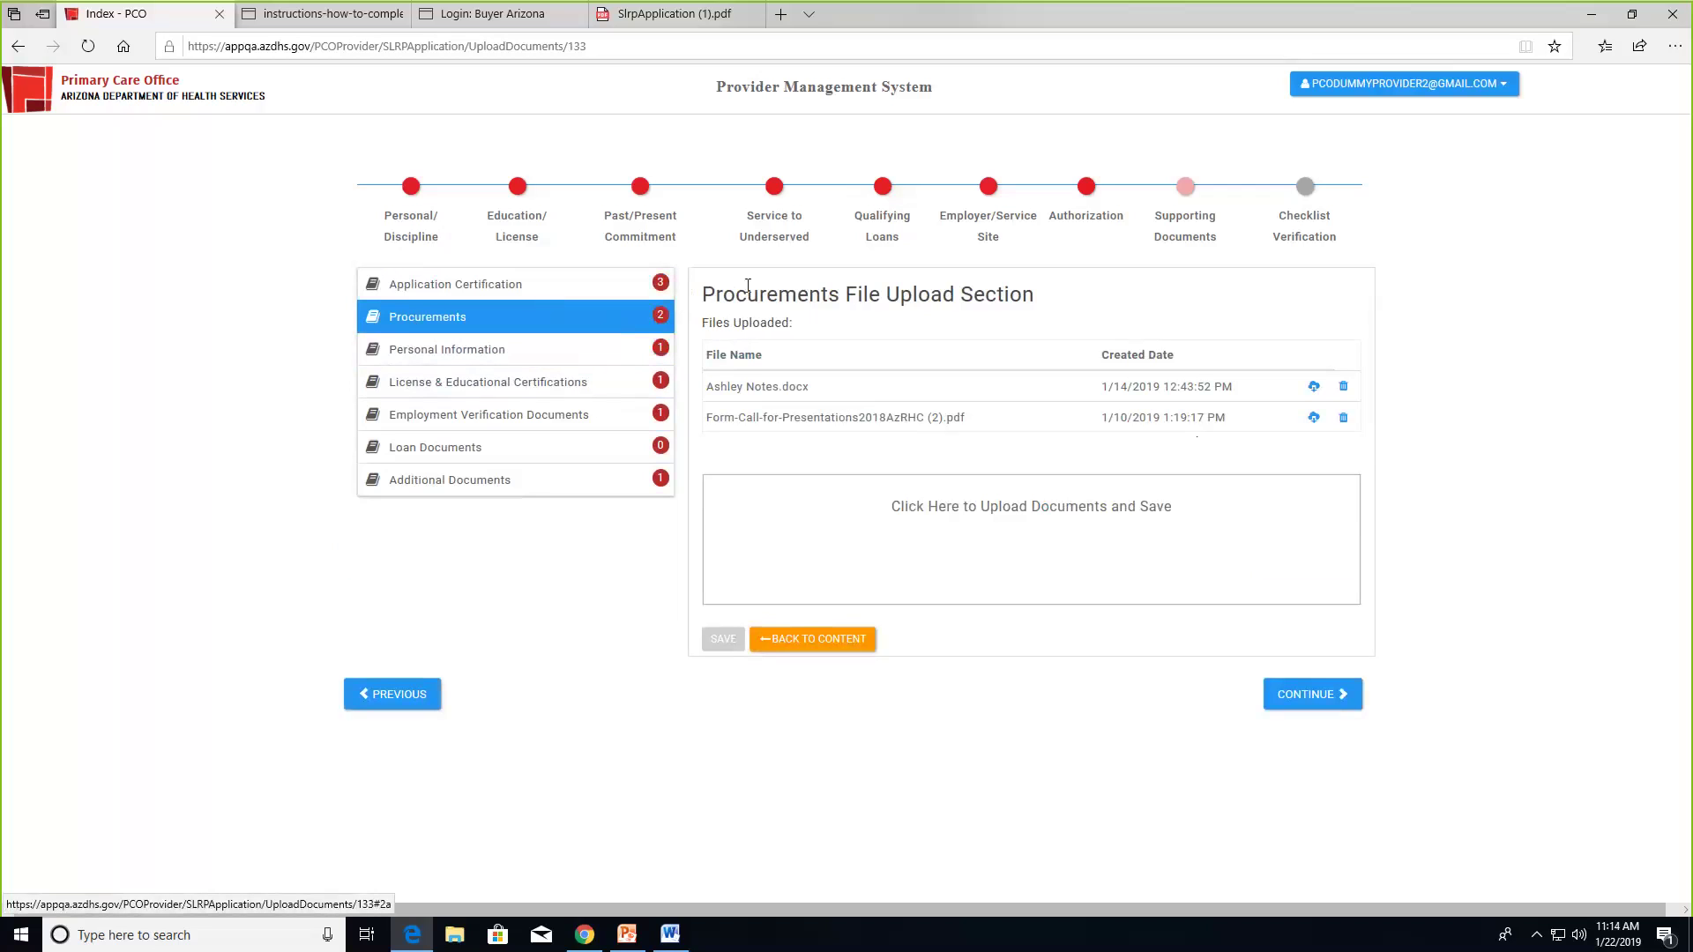
pyautogui.click(515, 355)
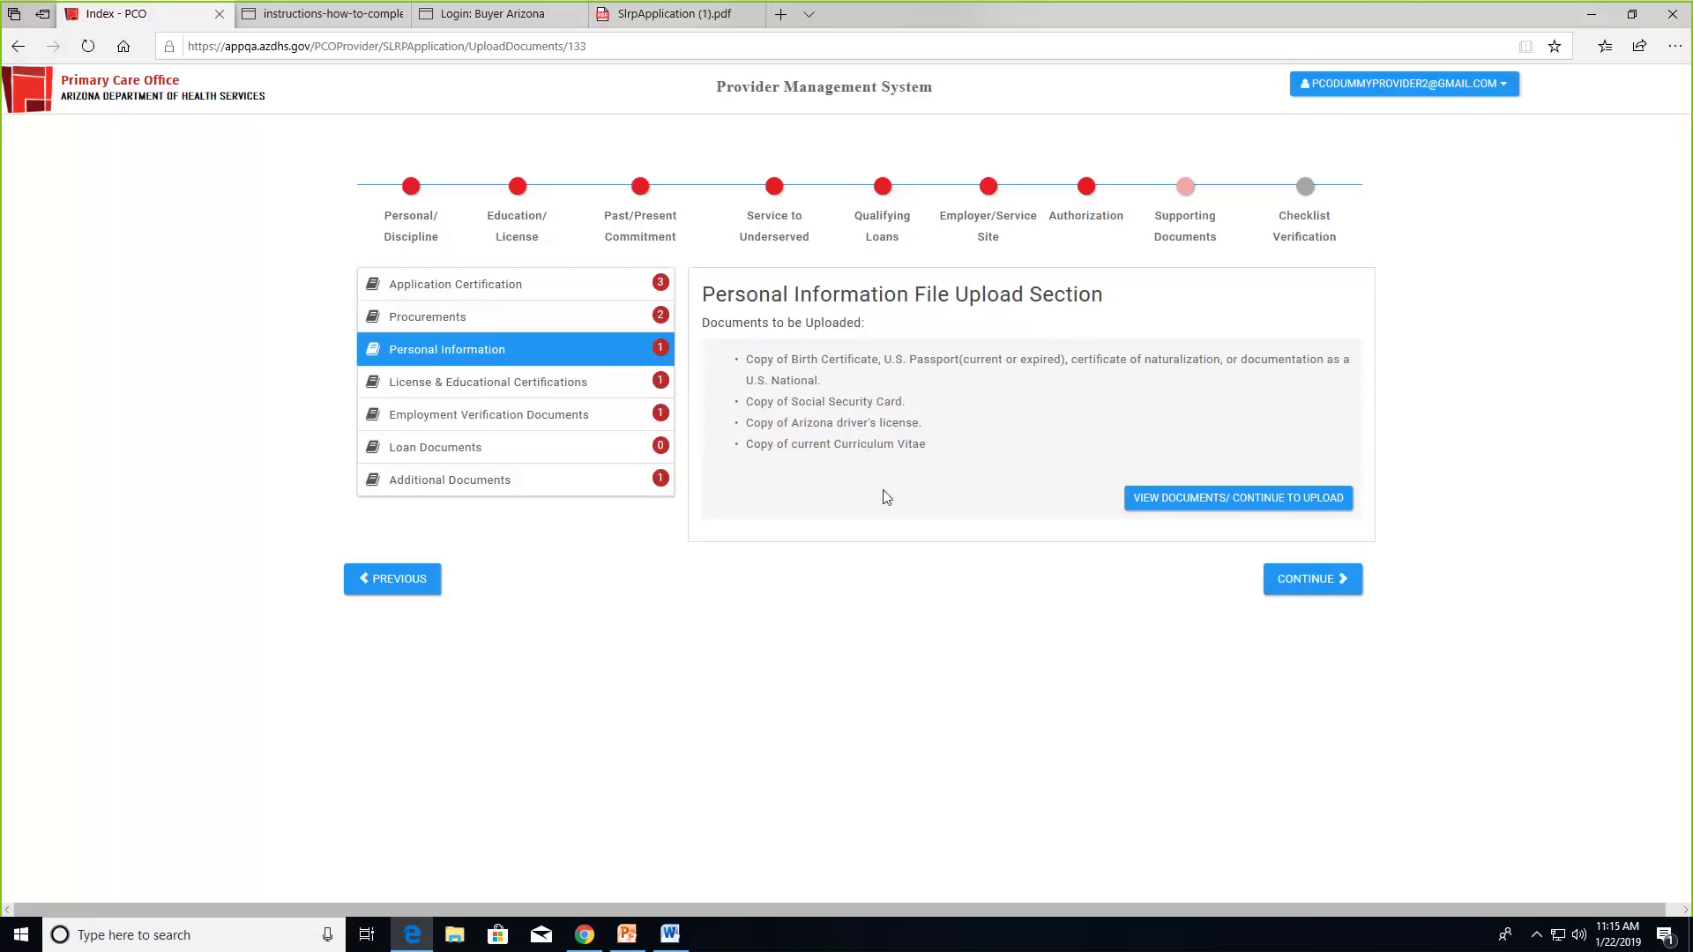
pyautogui.click(458, 390)
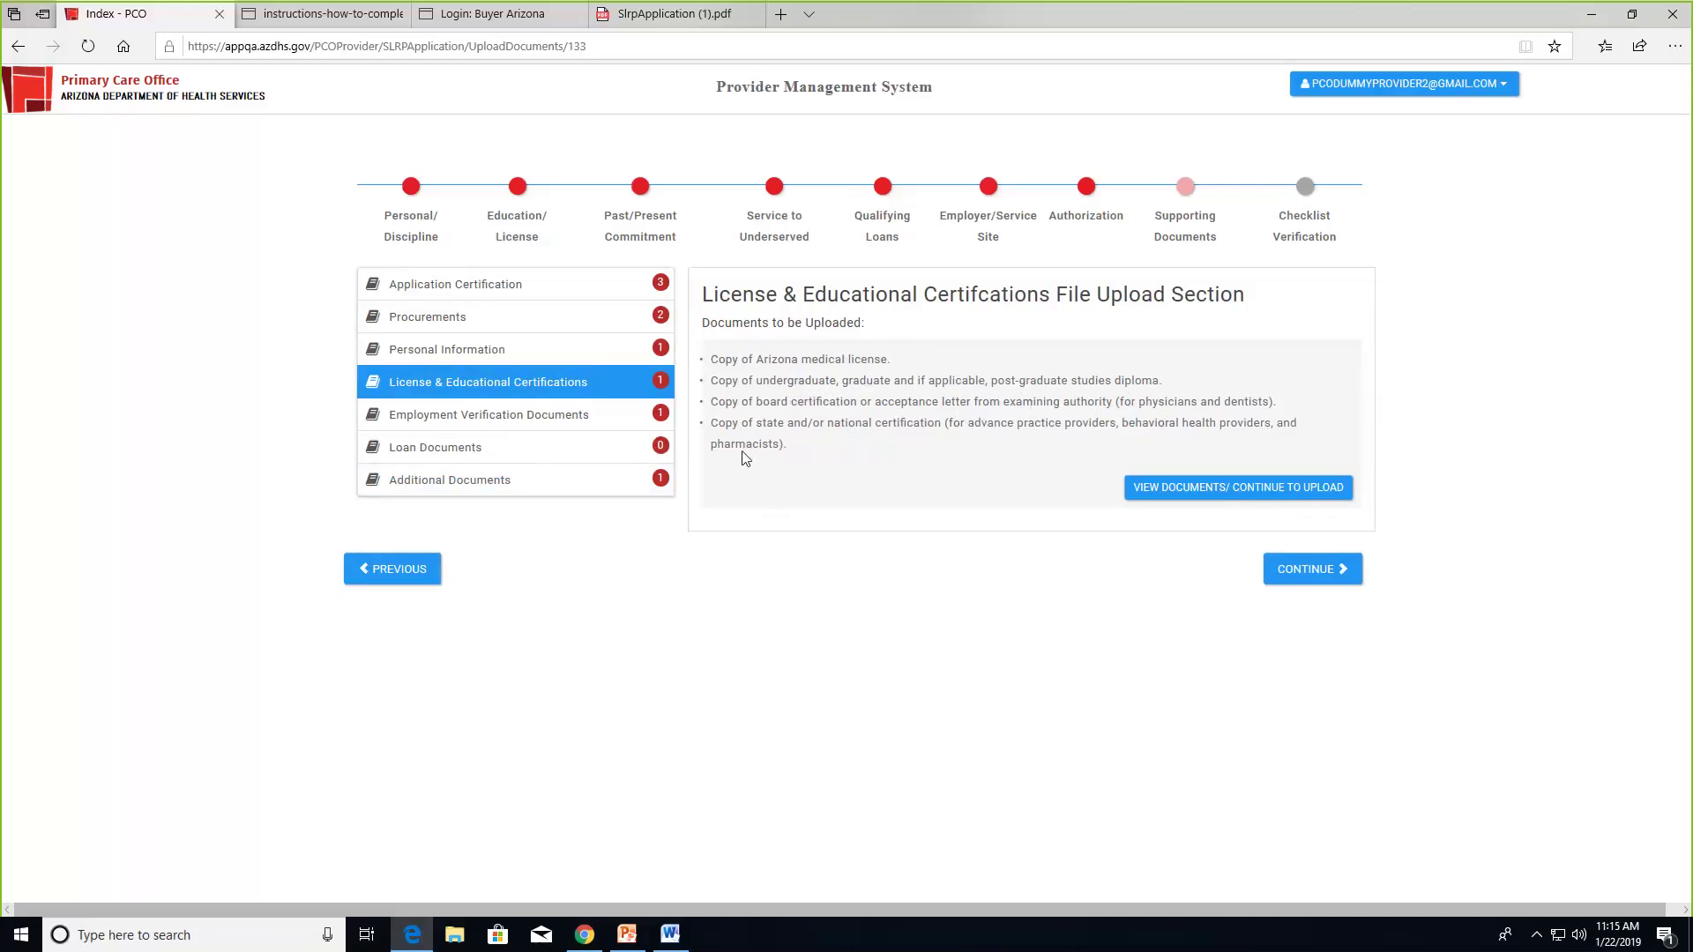
pyautogui.click(476, 415)
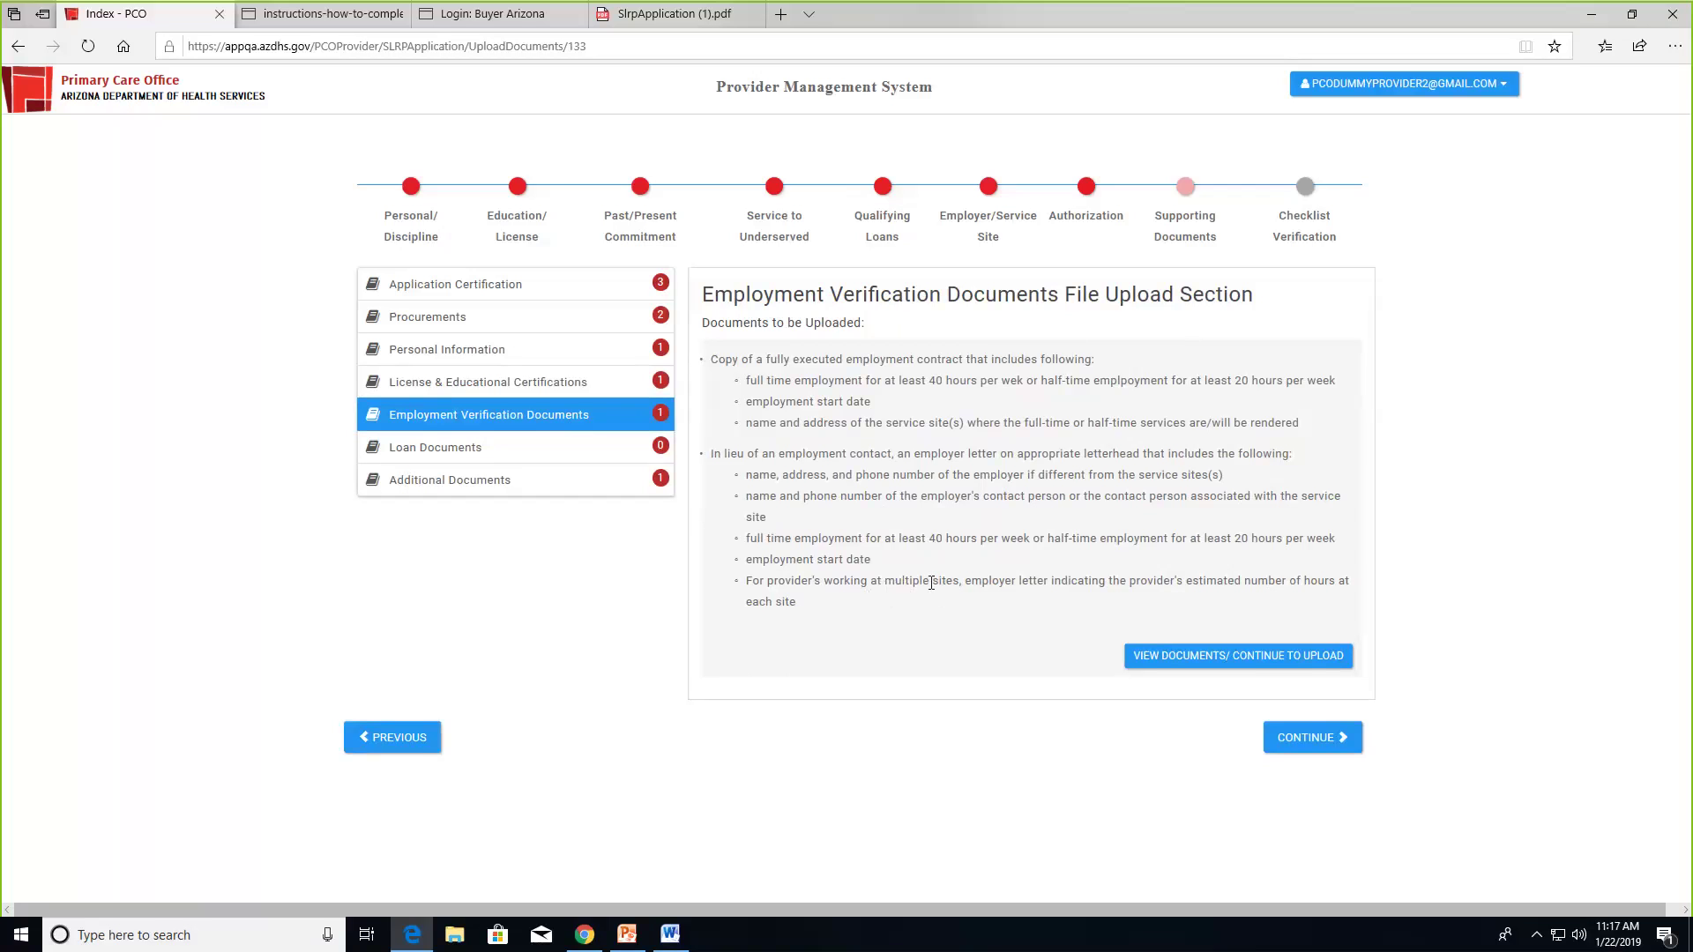
pyautogui.click(470, 464)
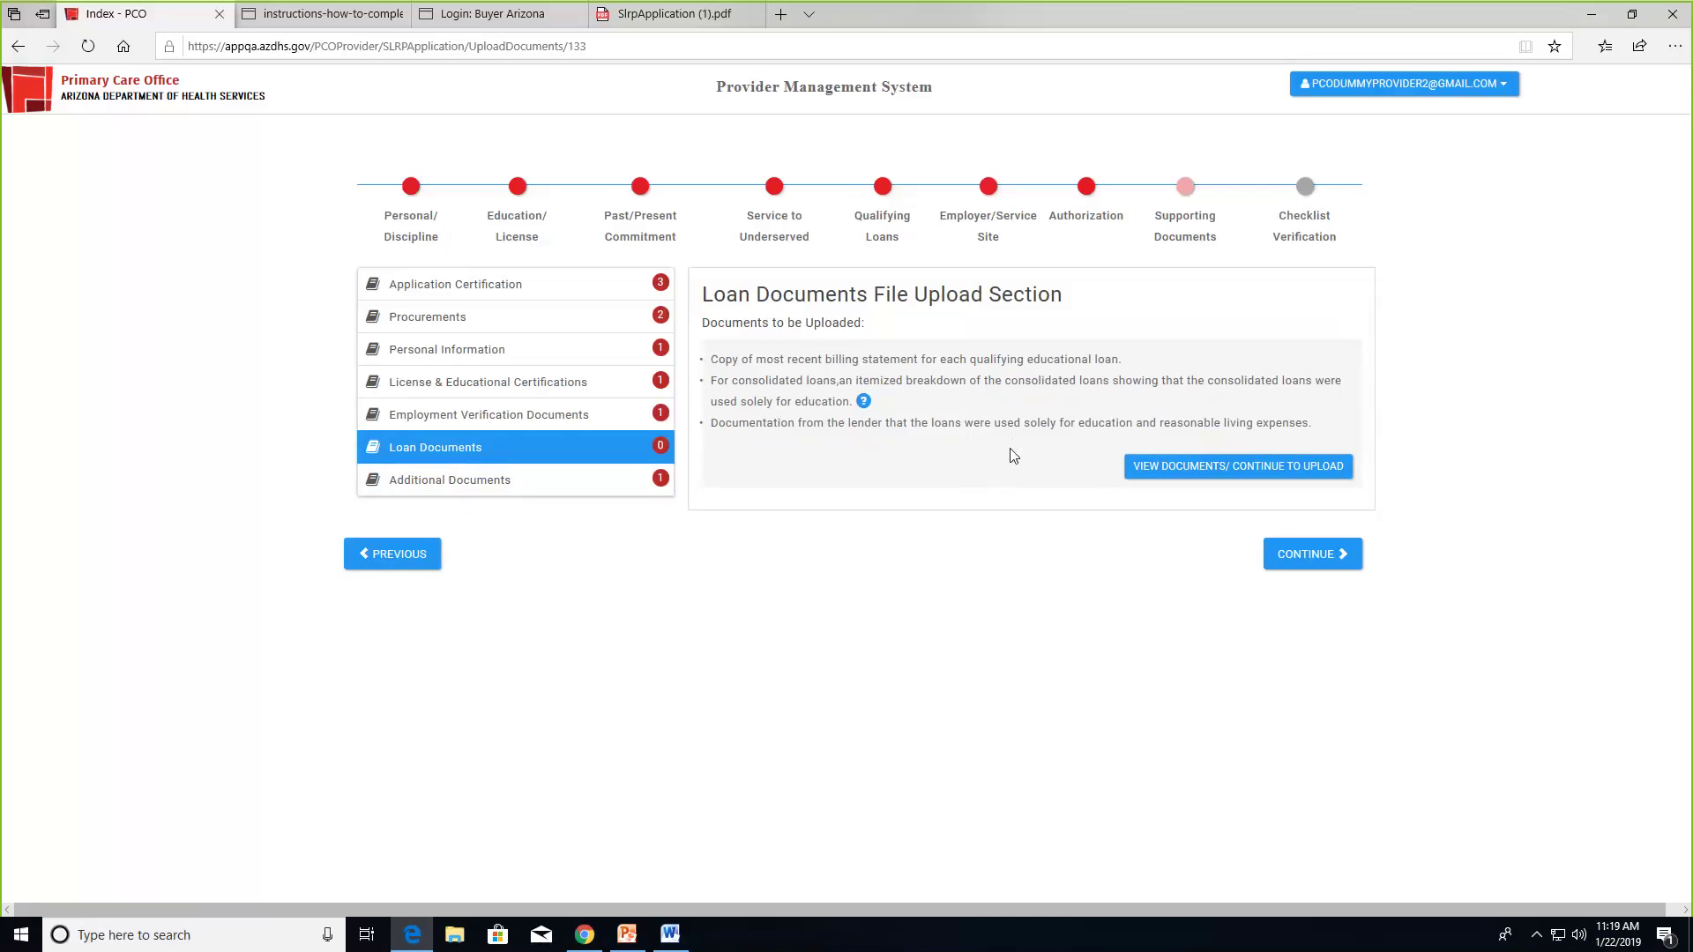
# Review the Additional Documents requirements and the Arizona residency information PDF for A.R.S. 15-1802, and return to the application
pyautogui.click(502, 490)
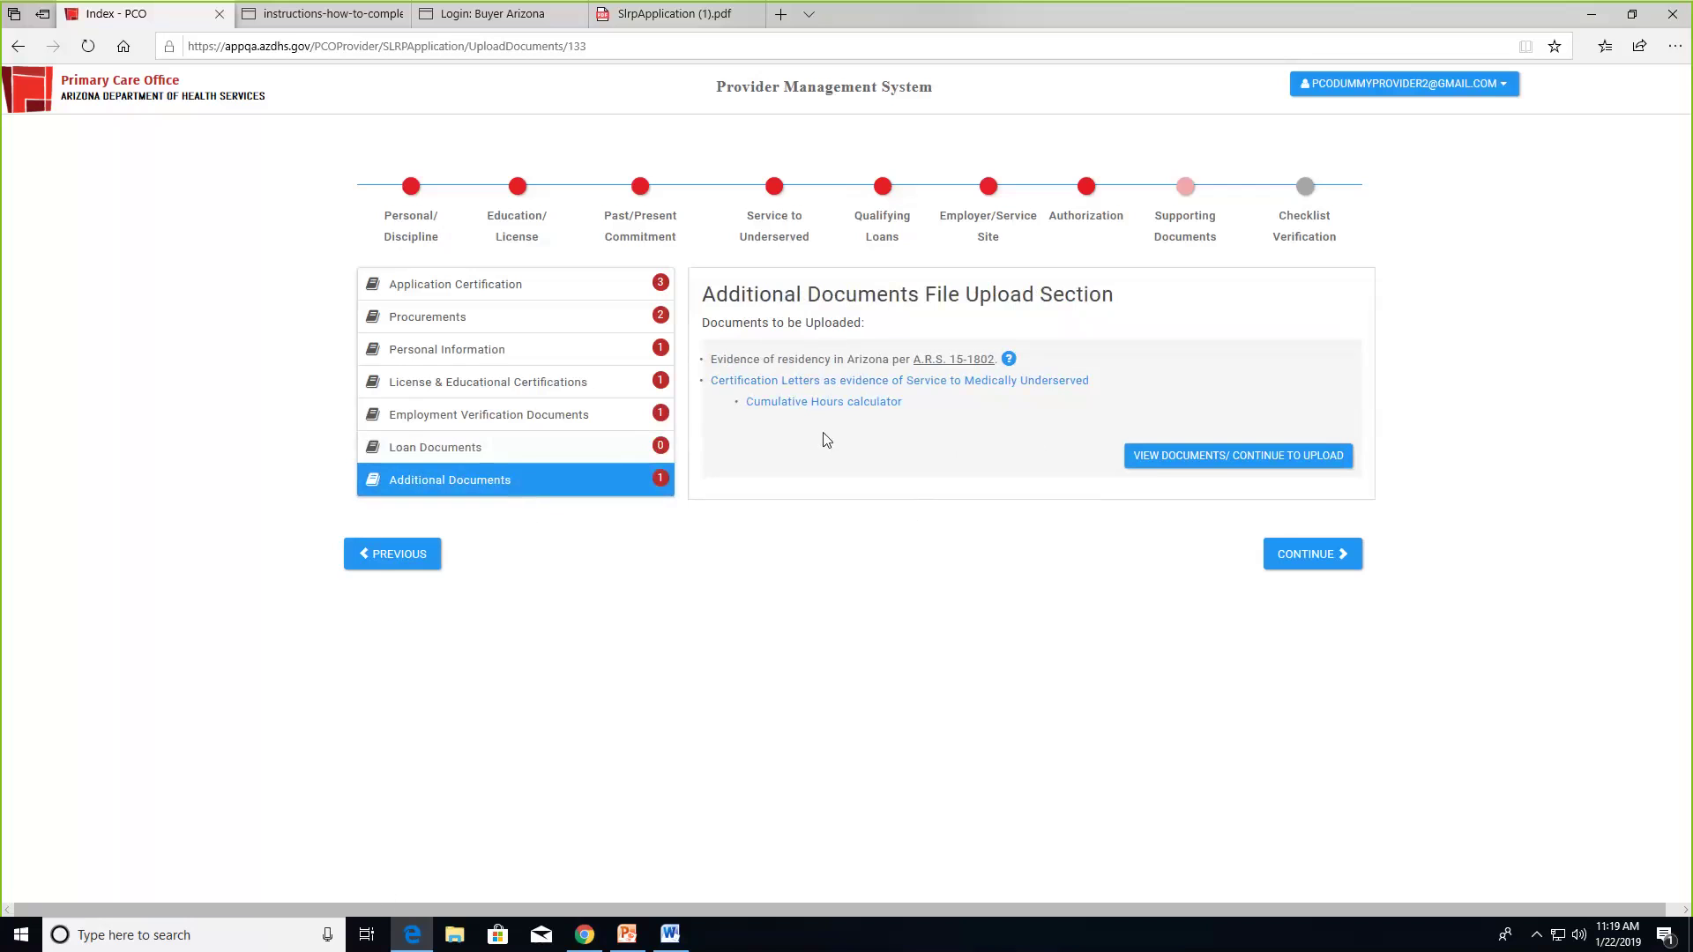
pyautogui.click(860, 404)
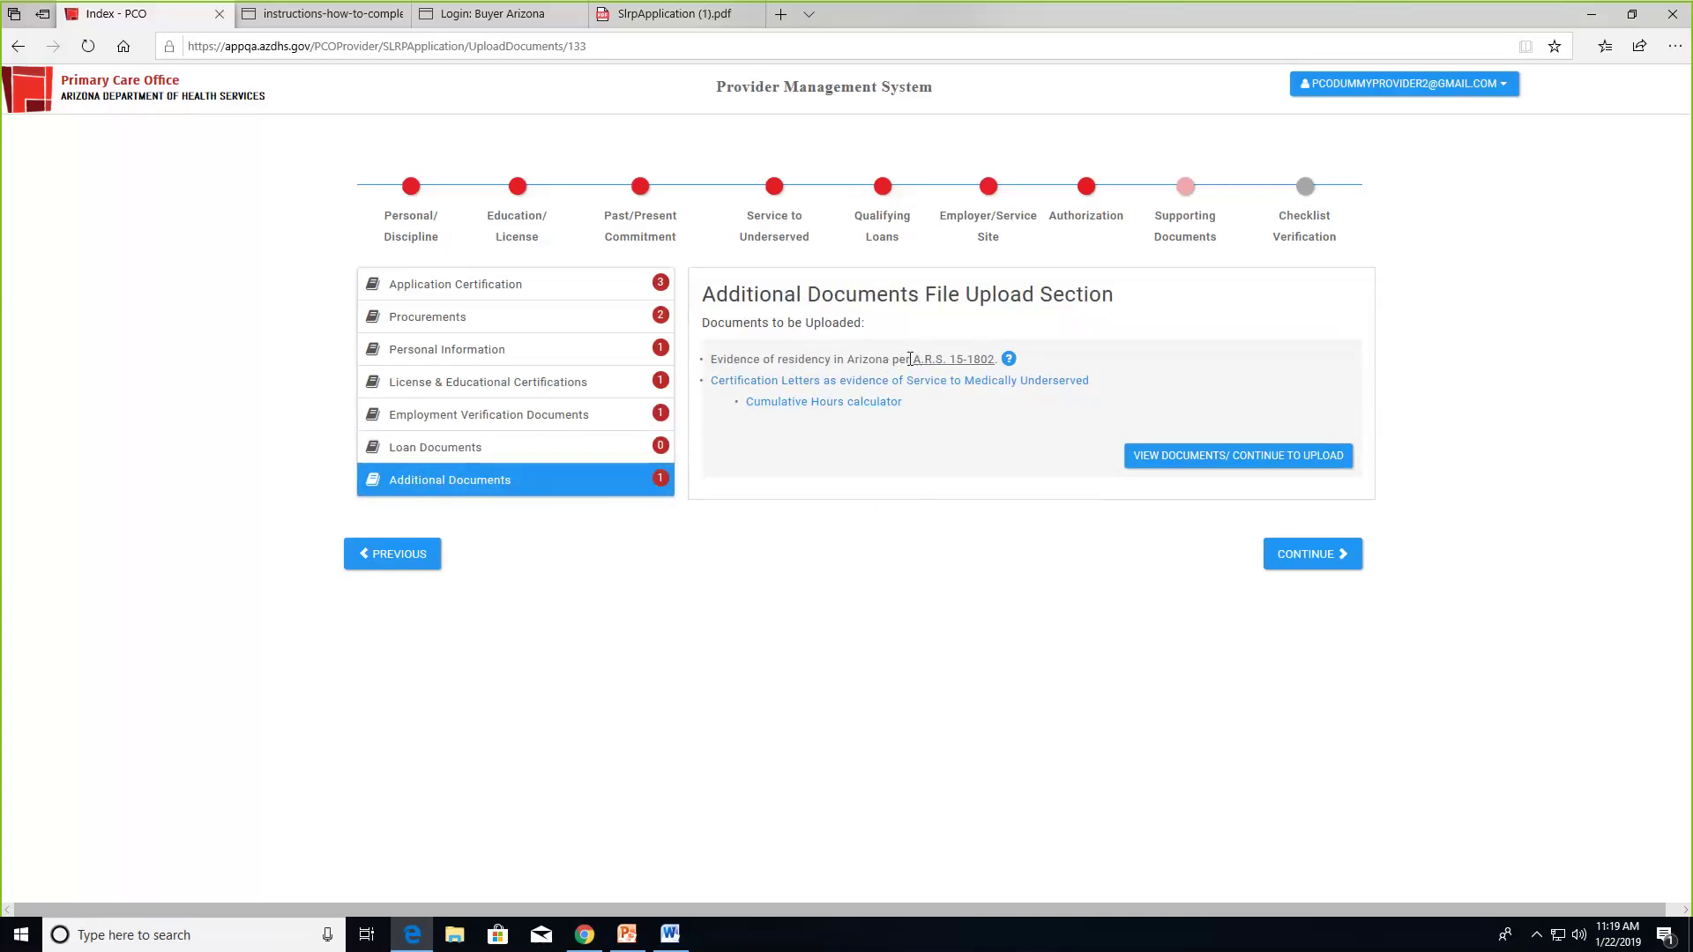
pyautogui.click(1009, 361)
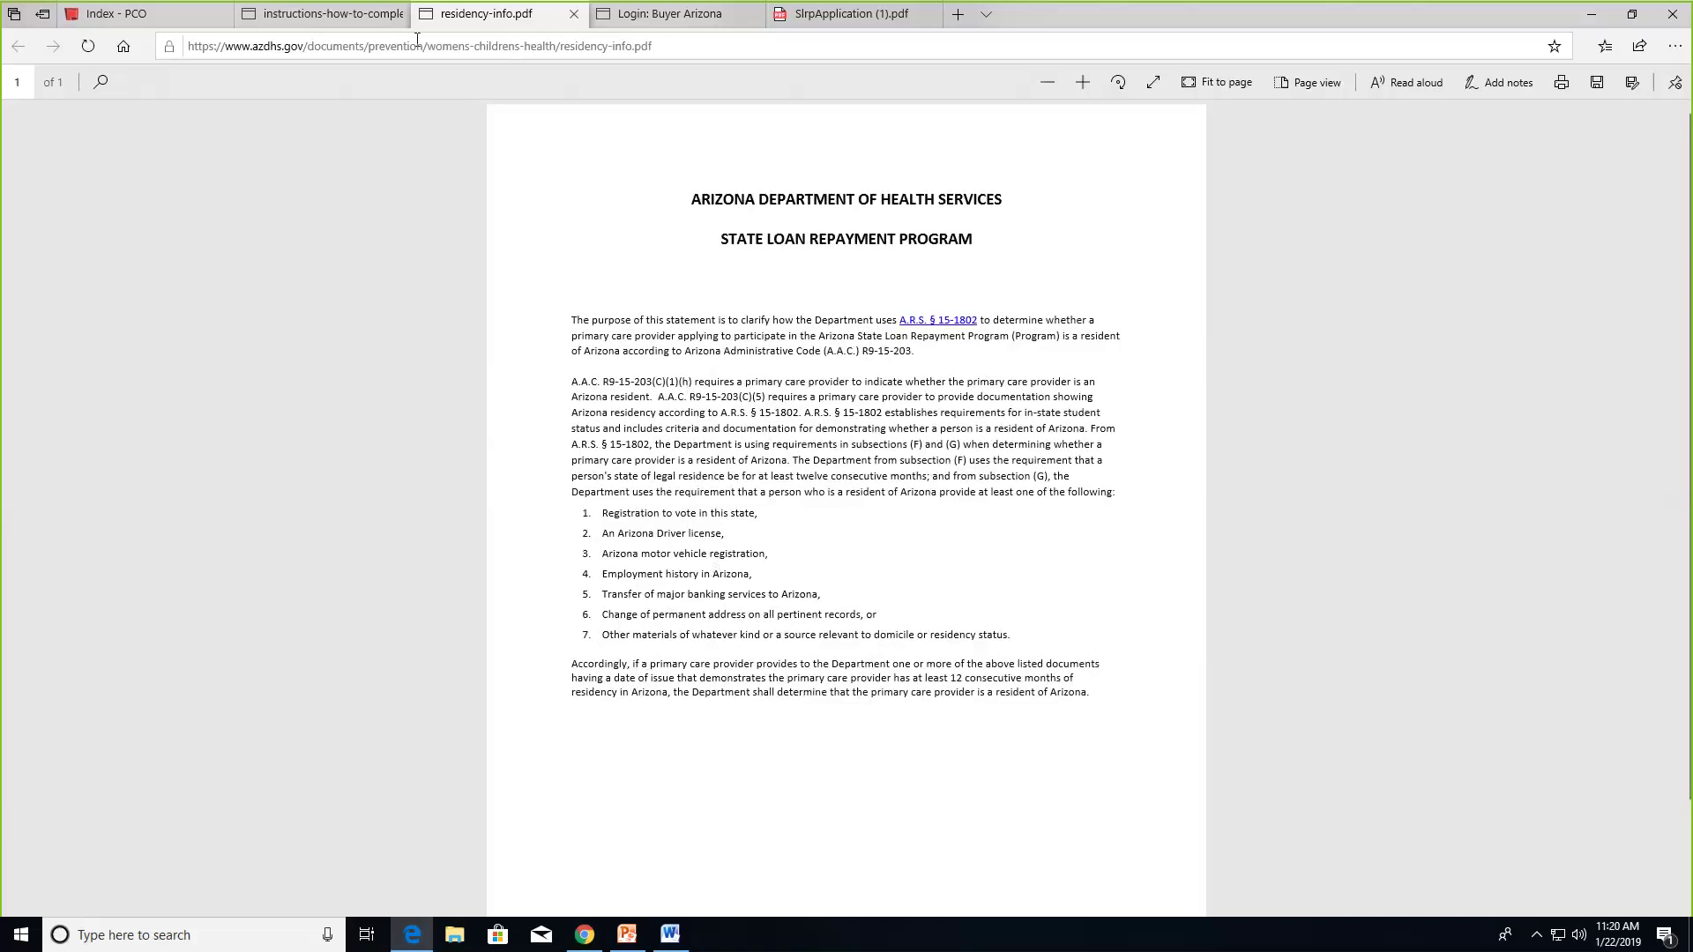
pyautogui.click(305, 14)
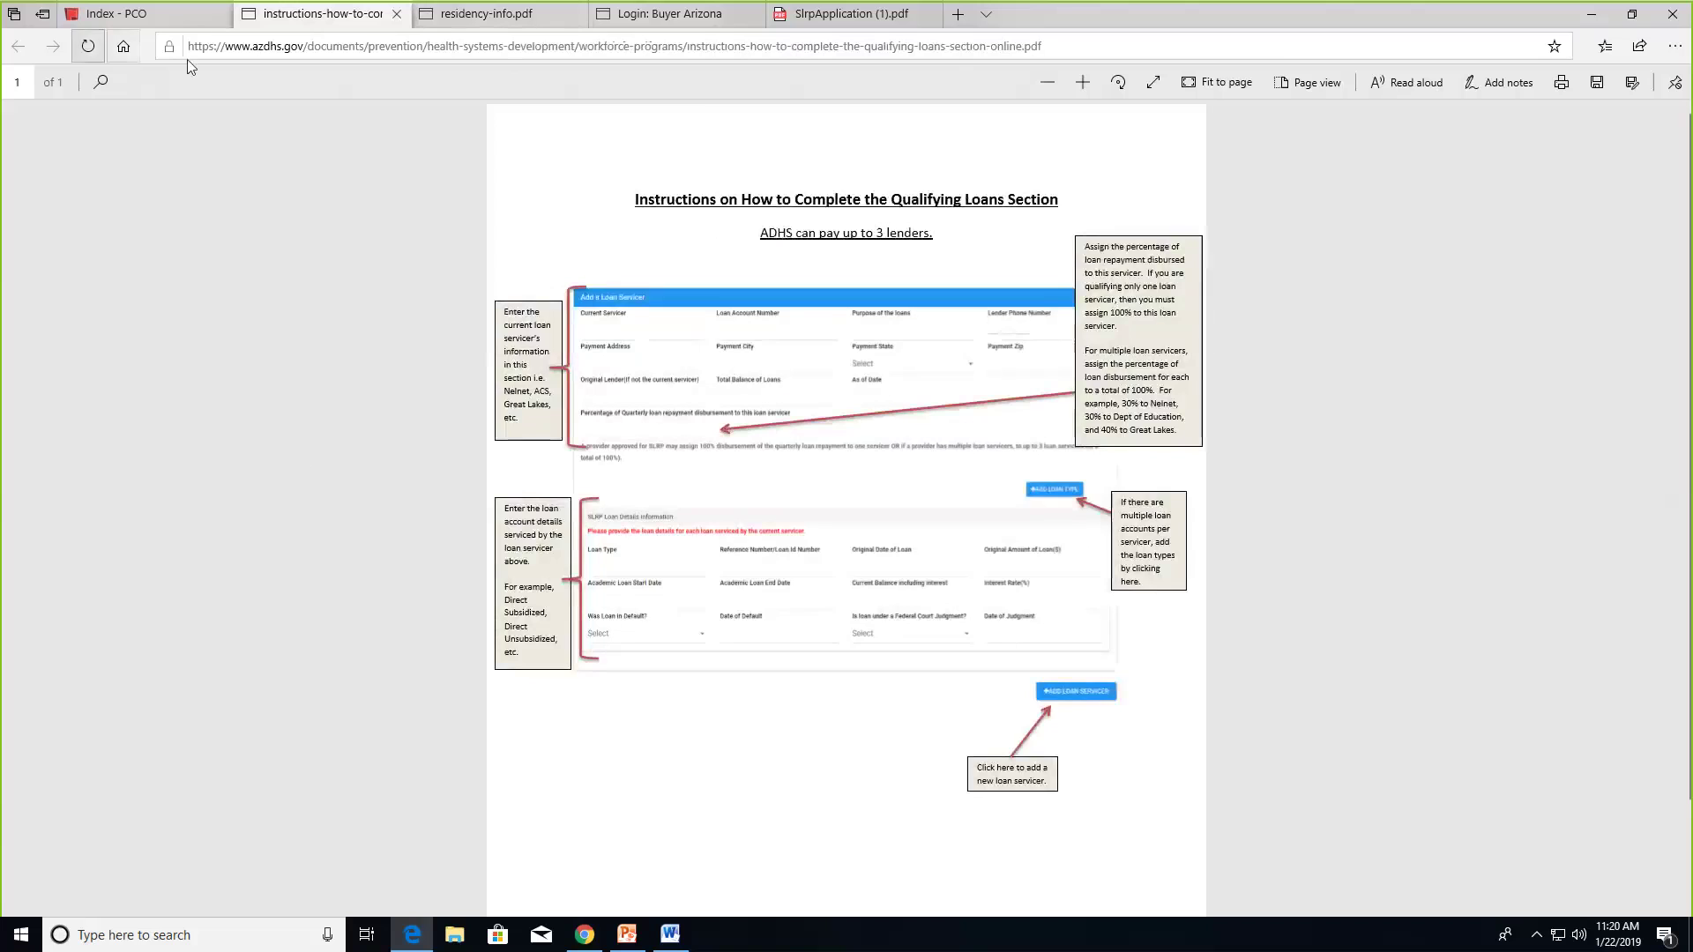
pyautogui.click(142, 14)
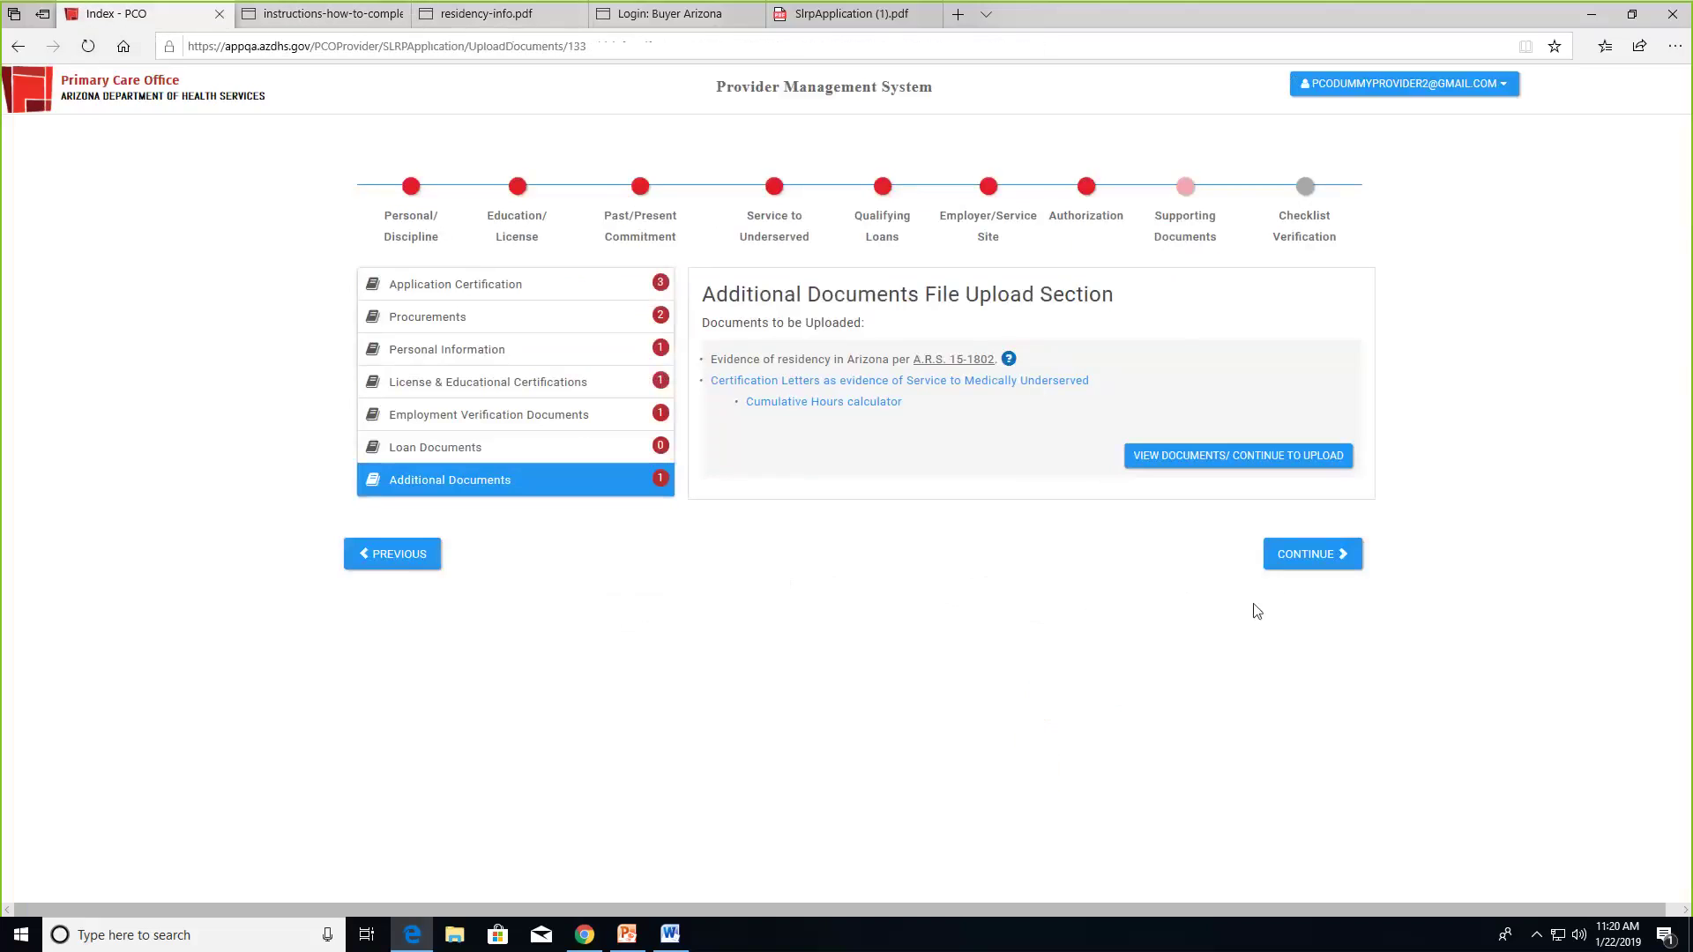
# Try to continue from Supporting Documents to Checklist Verification and dismiss the site admin verification notice
pyautogui.click(1308, 553)
pyautogui.click(932, 578)
pyautogui.click(1295, 554)
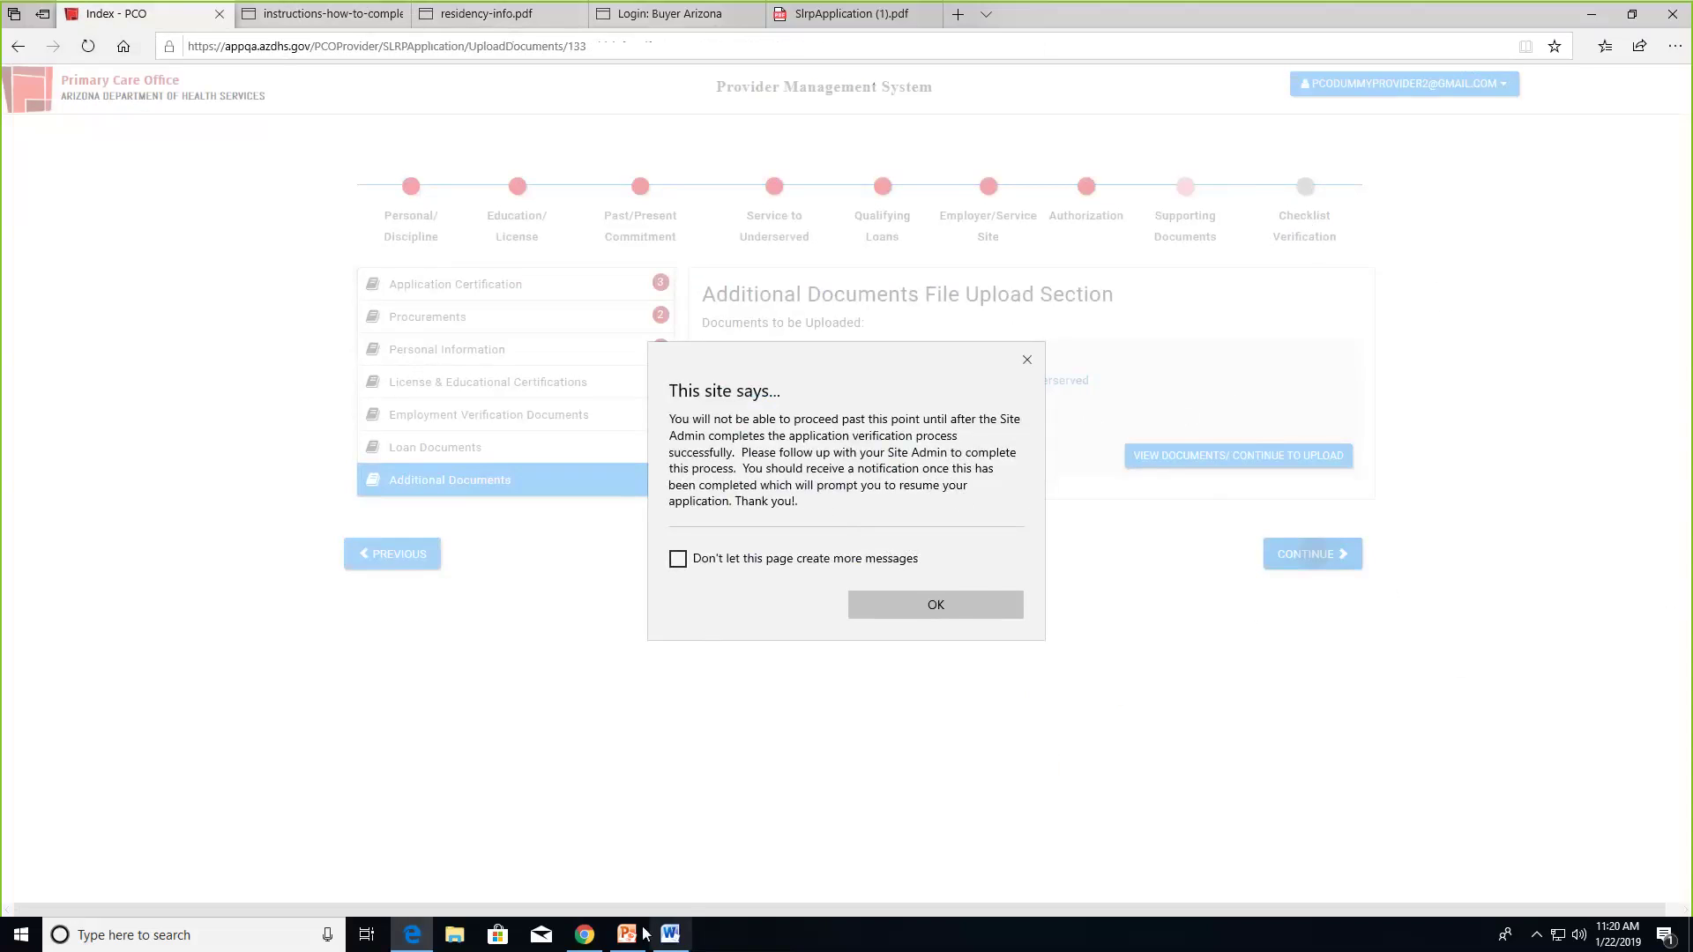
pyautogui.click(924, 610)
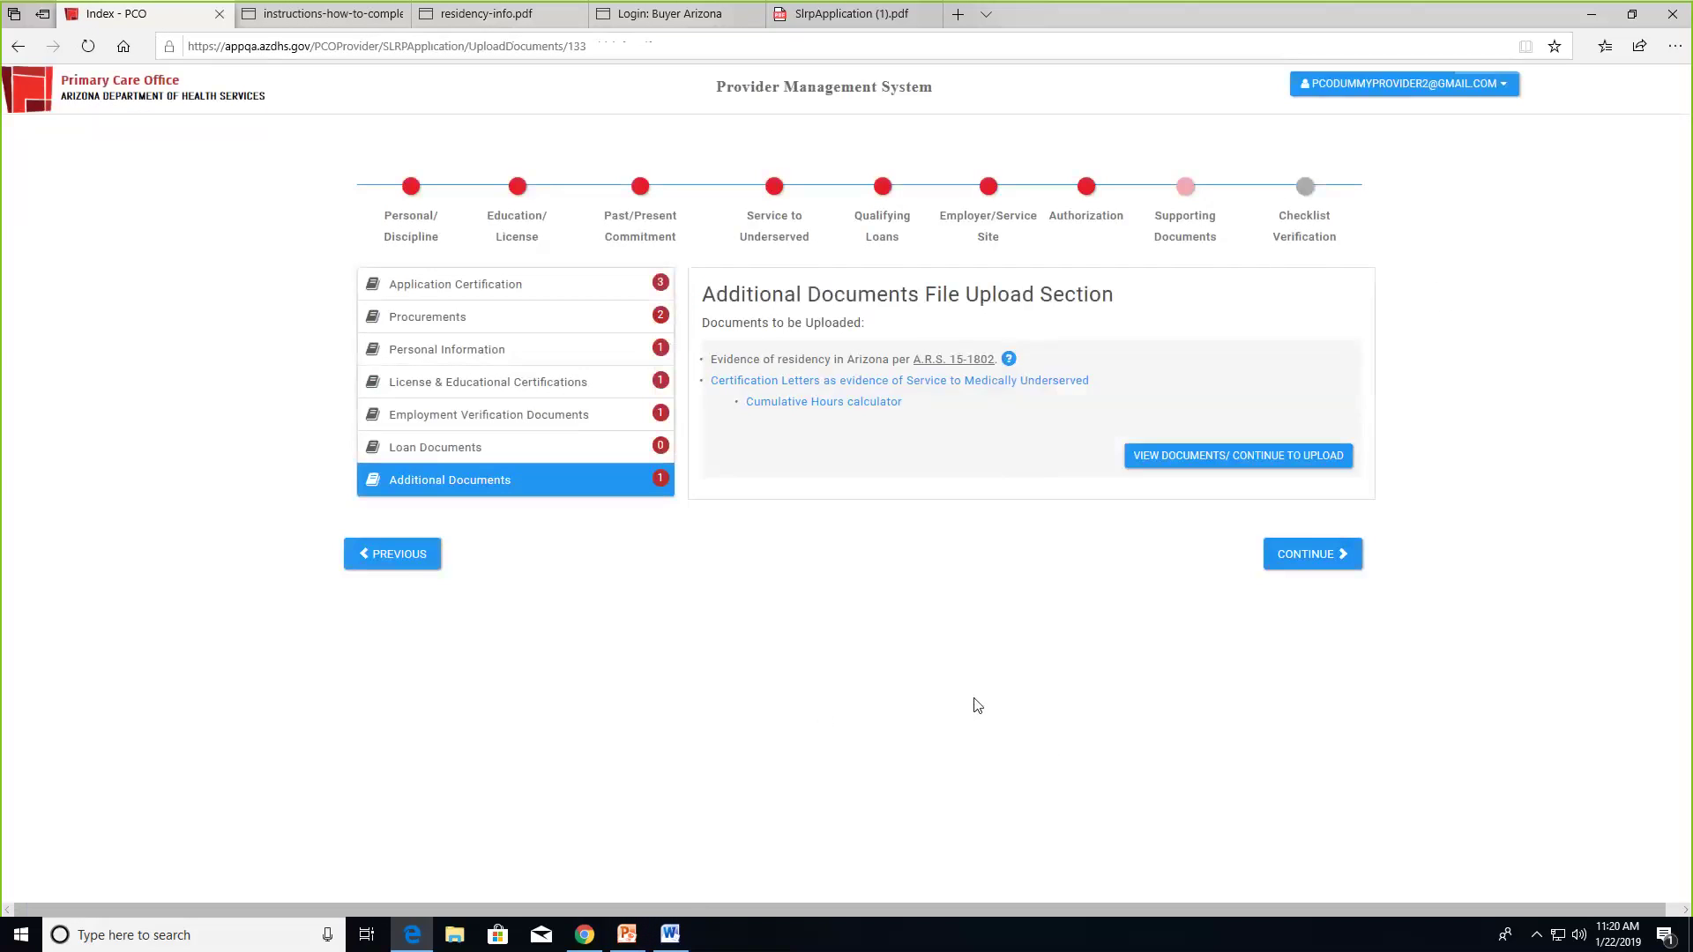
# Switch to the PowerPoint webinar deck, present the Provider Document Checklist slide for review, and advance to the Customer Support slide
pyautogui.click(626, 935)
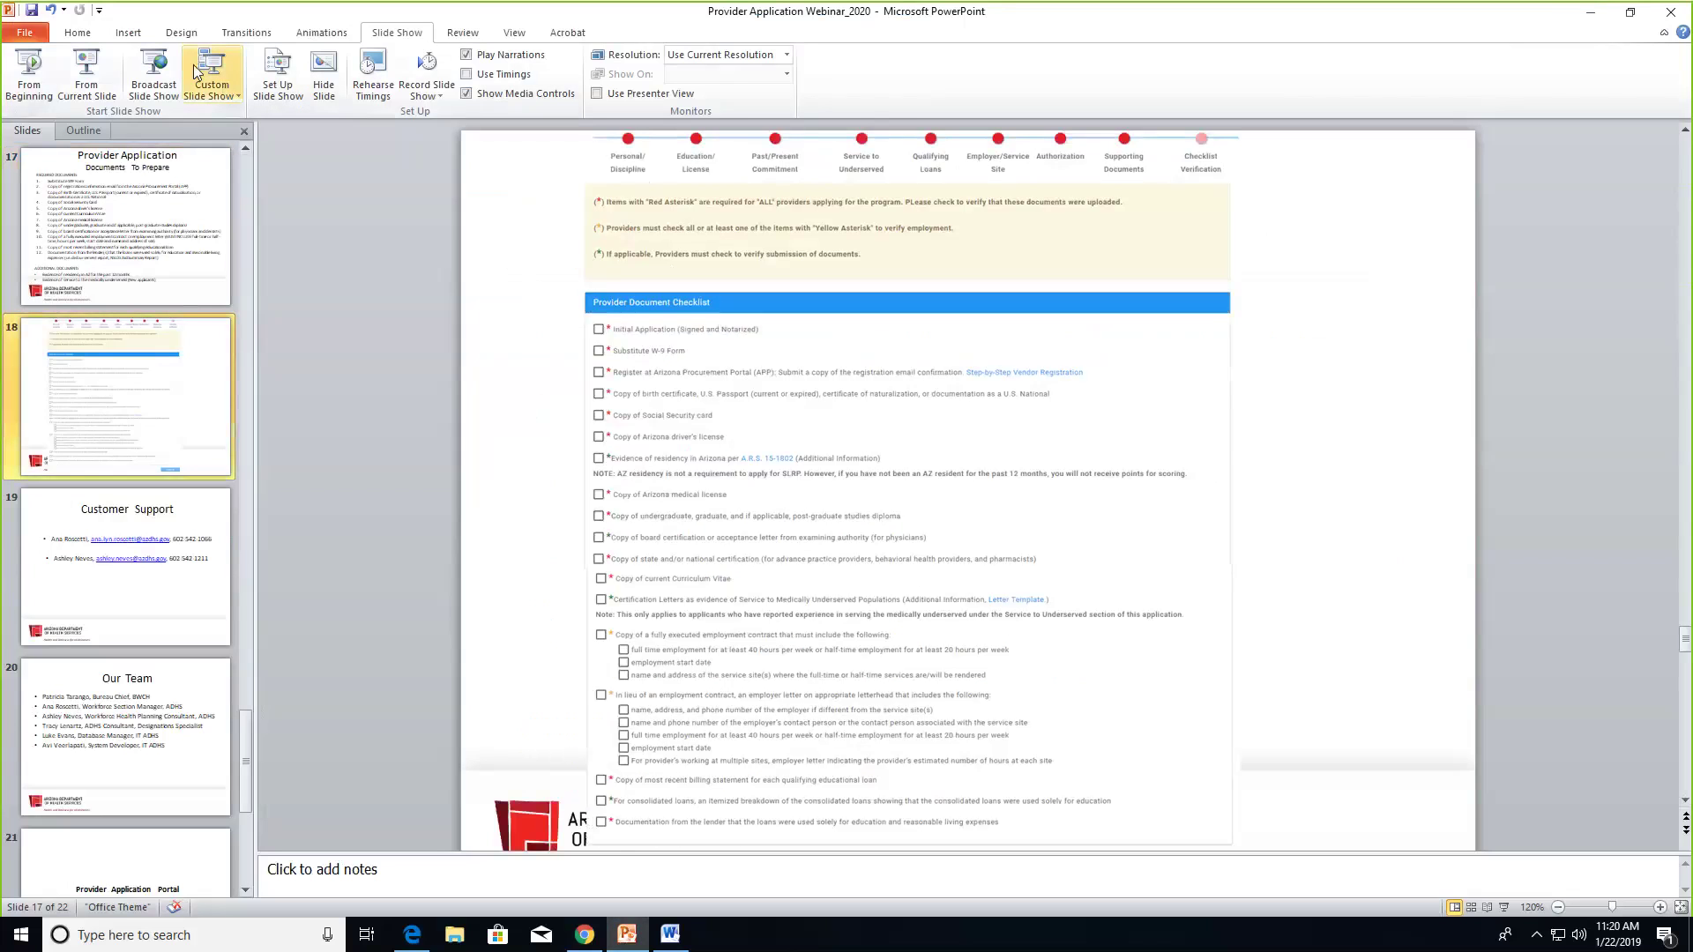
pyautogui.click(92, 72)
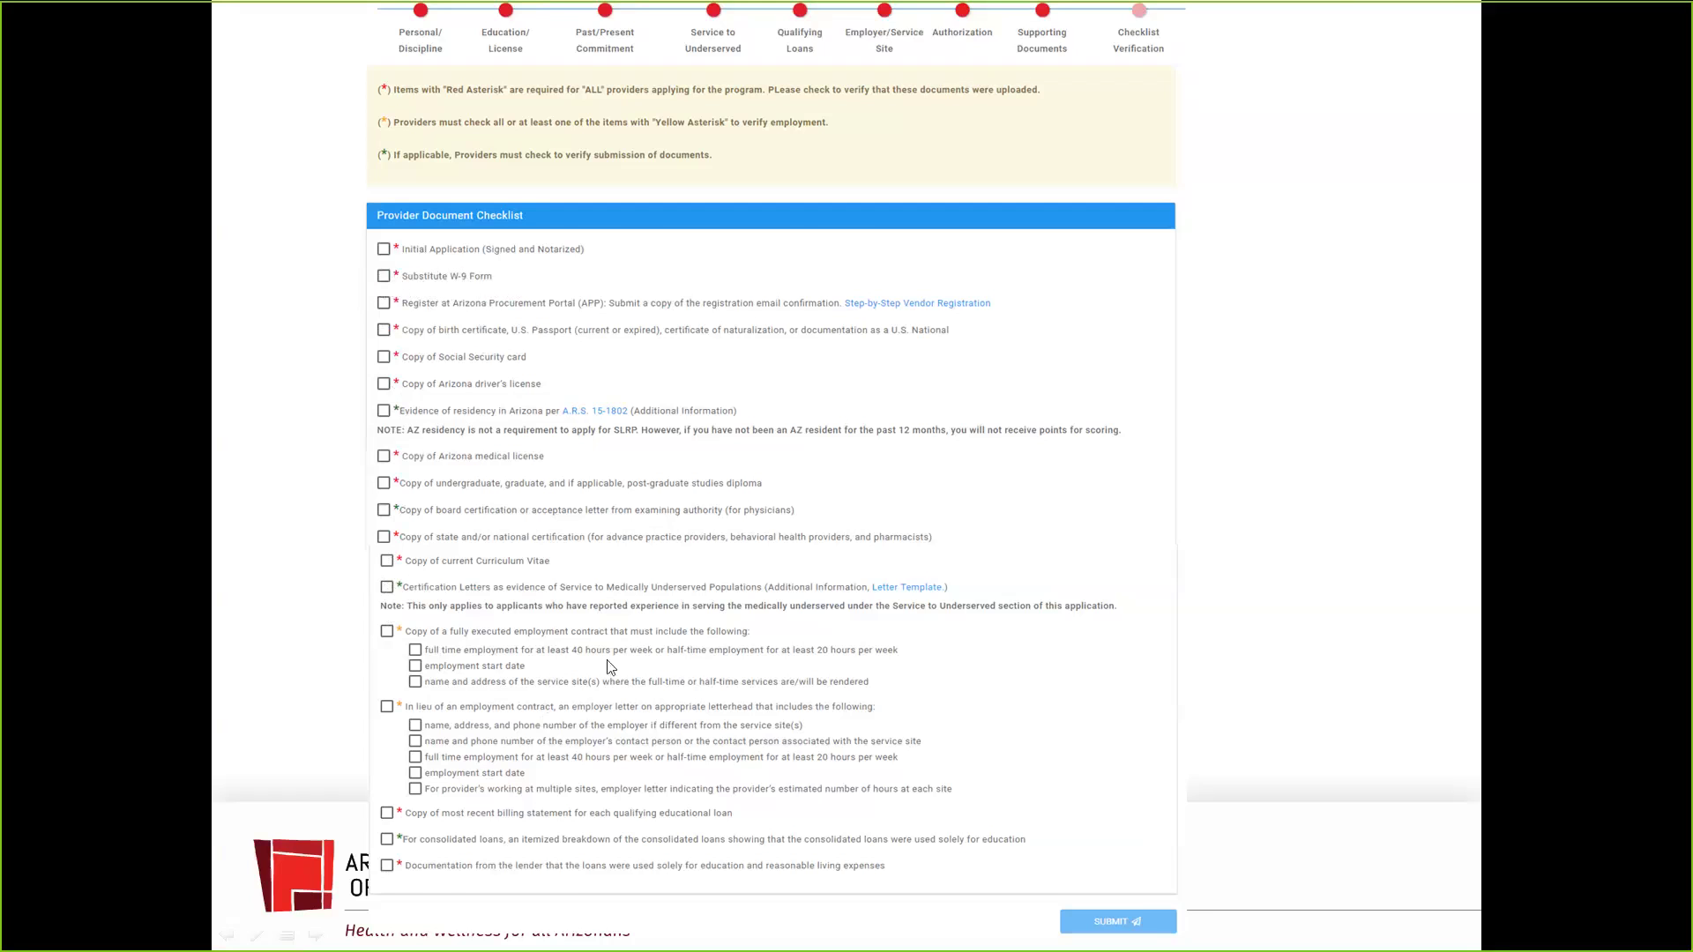
pyautogui.press('Right')
pyautogui.press('Left')
pyautogui.click(811, 906)
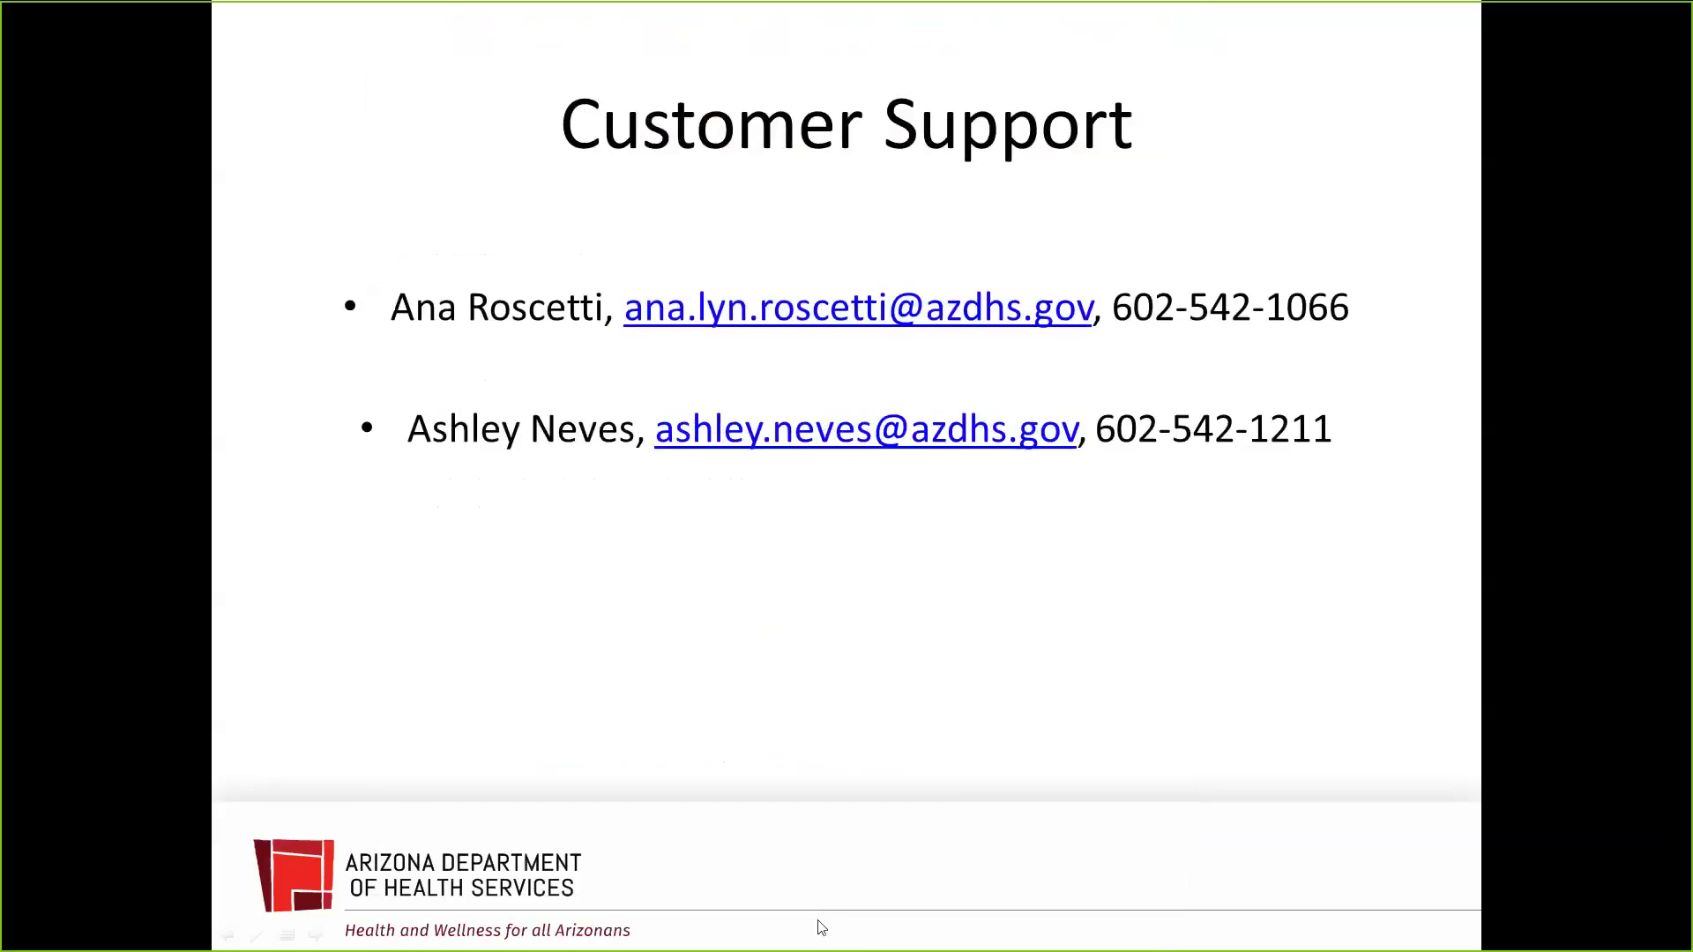